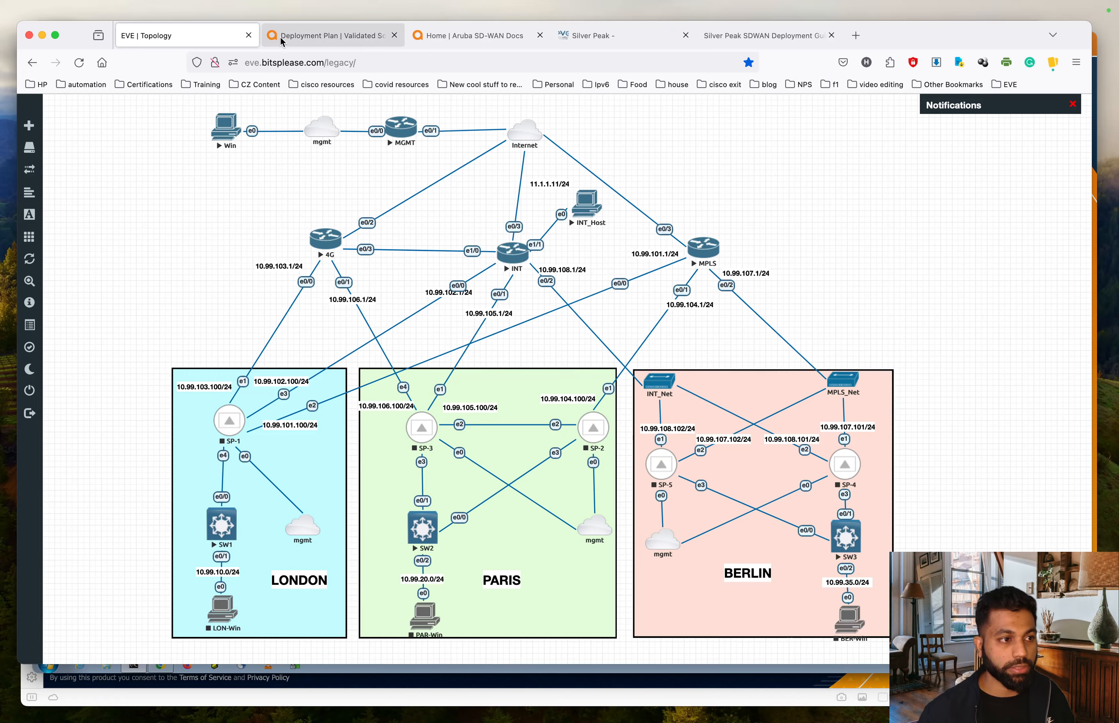
- Switch to the Aruba SD-WAN Deployment Plan validated solution guide
click(329, 36)
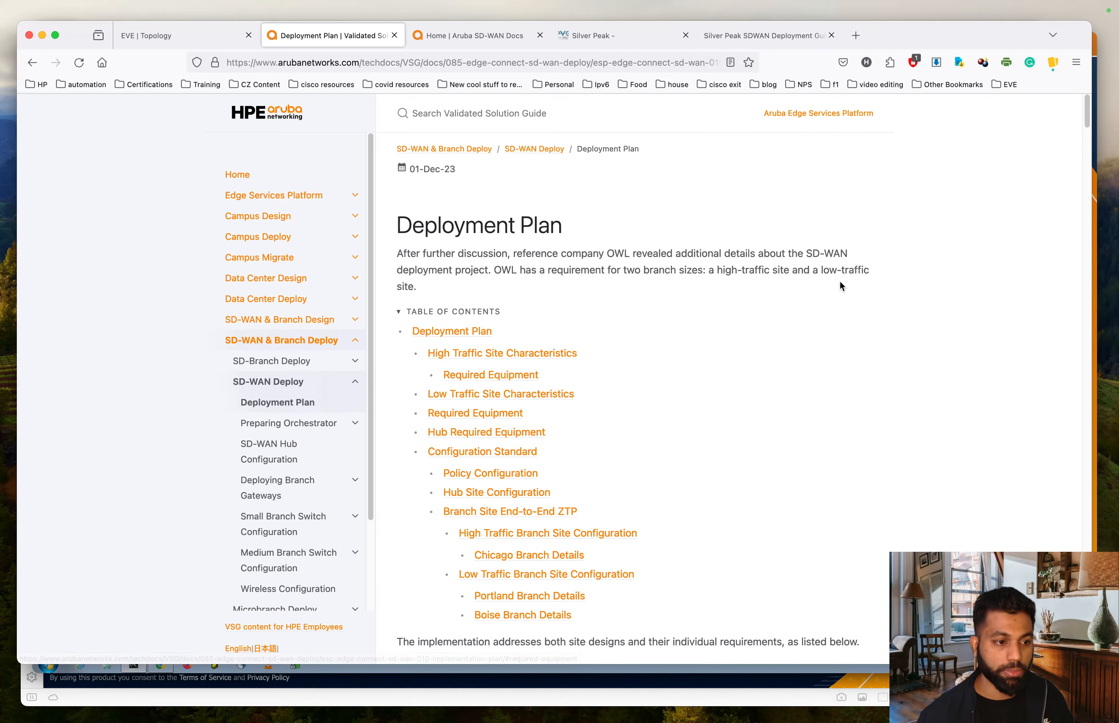
- Review the Deployment Plan site characteristics and diagrams, then return to the EVE-NG topology
scroll(840, 282, down, 10)
scroll(840, 281, down, 15)
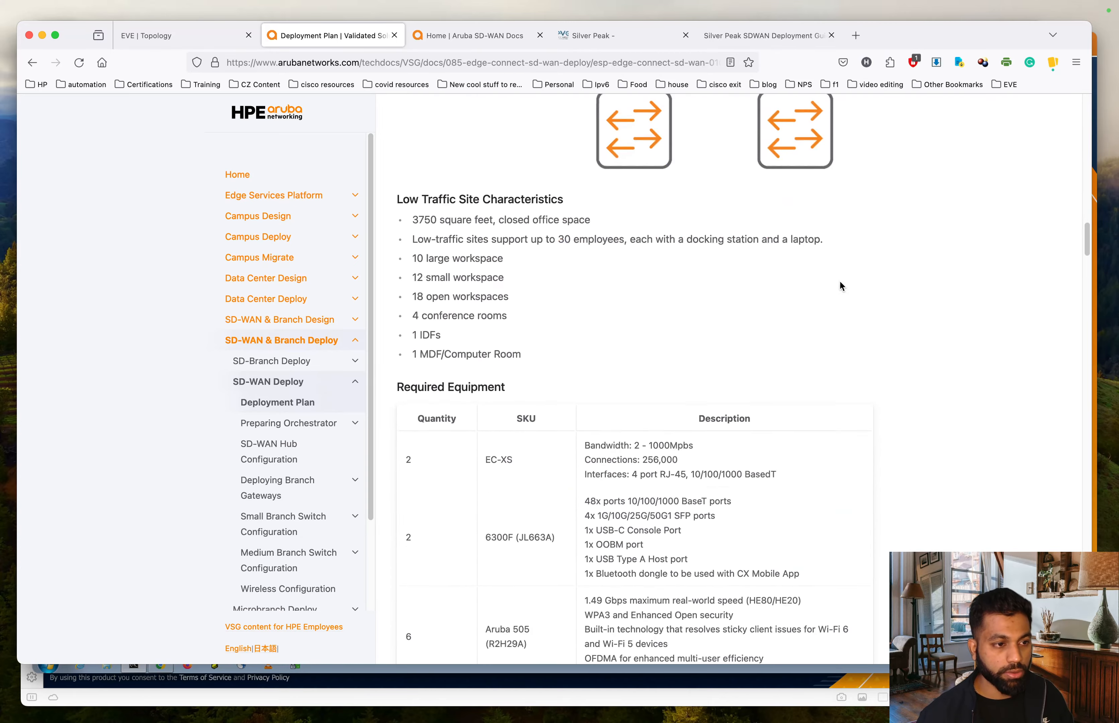
scroll(841, 286, up, 8)
scroll(841, 285, up, 15)
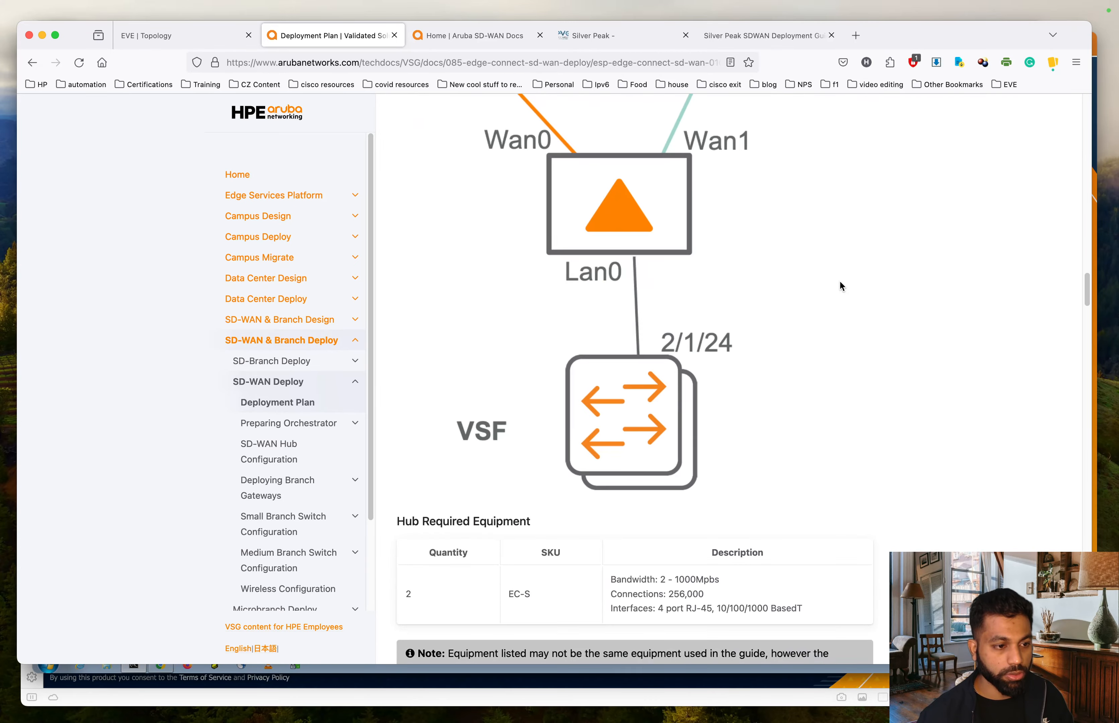
scroll(839, 280, down, 8)
scroll(839, 281, up, 10)
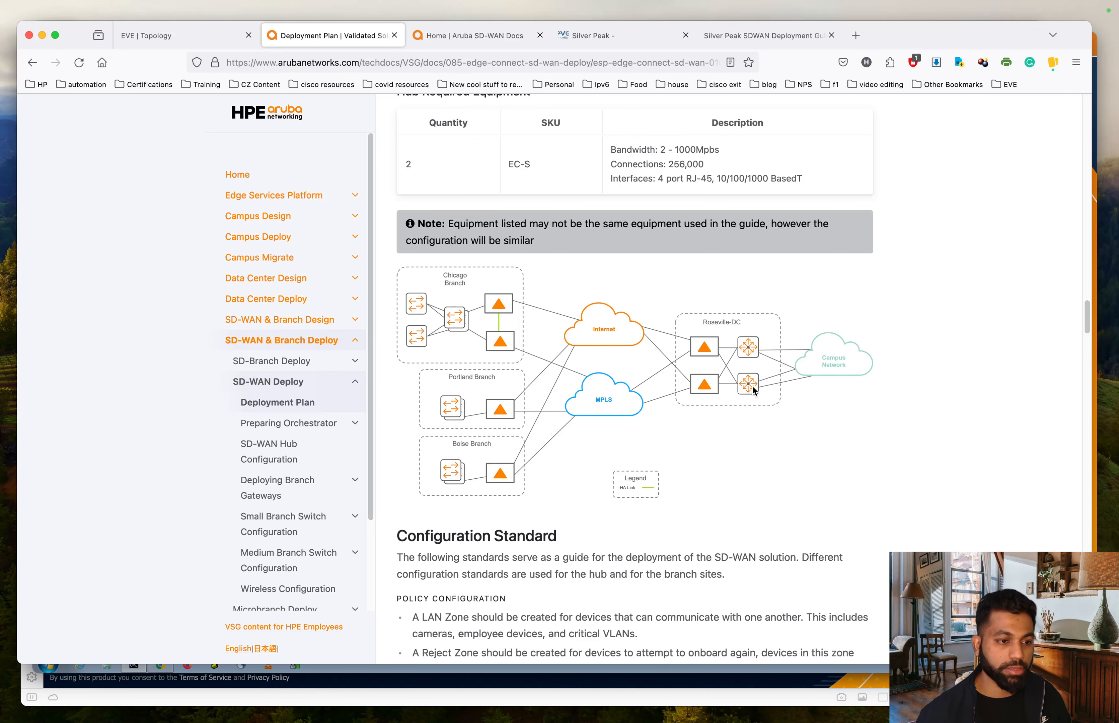
click(182, 36)
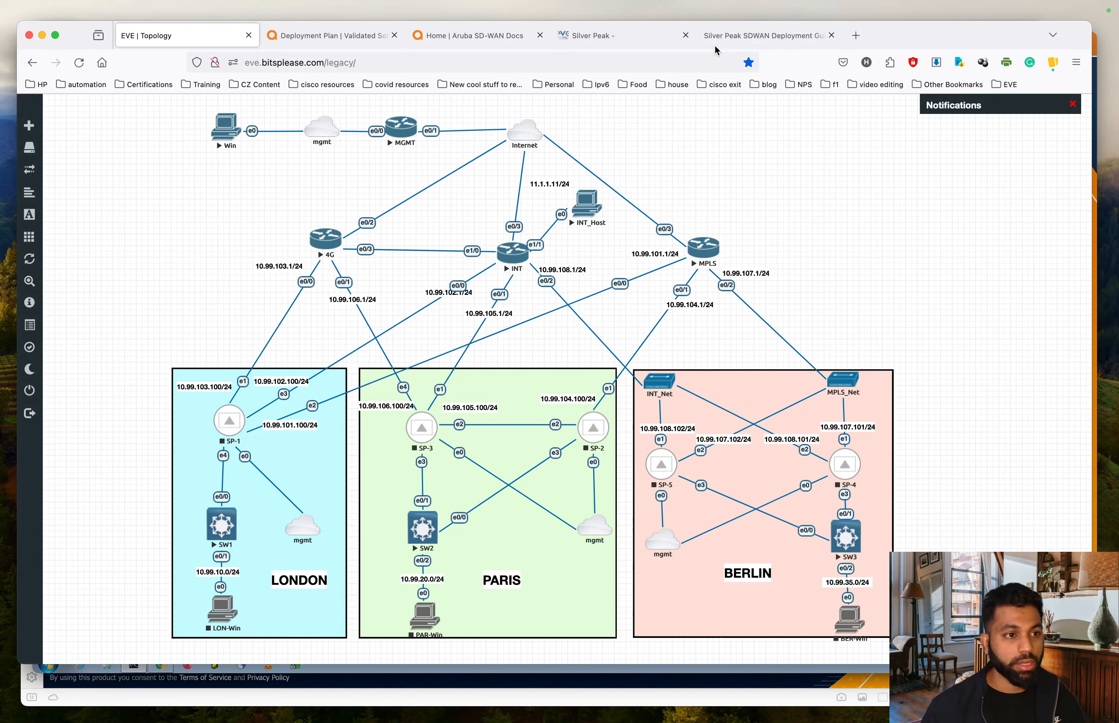
- Open the Silver Peak SD-WAN Deployment Guide PDF at the Orchestrator installation section
click(751, 36)
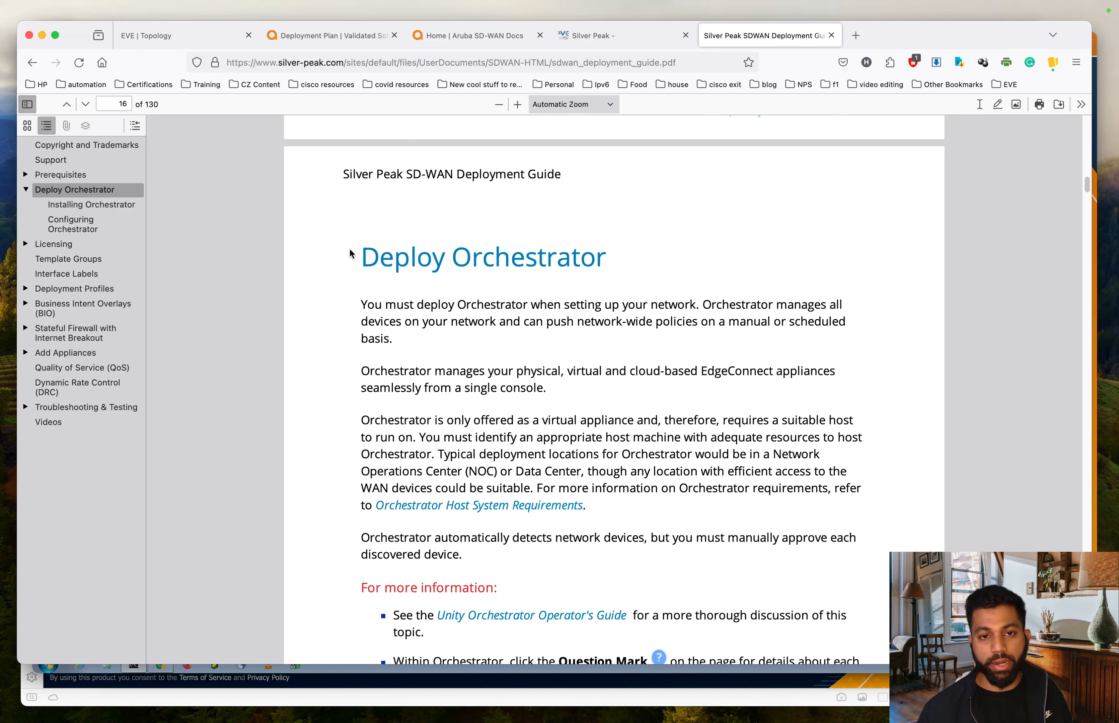
scroll(349, 253, down, 5)
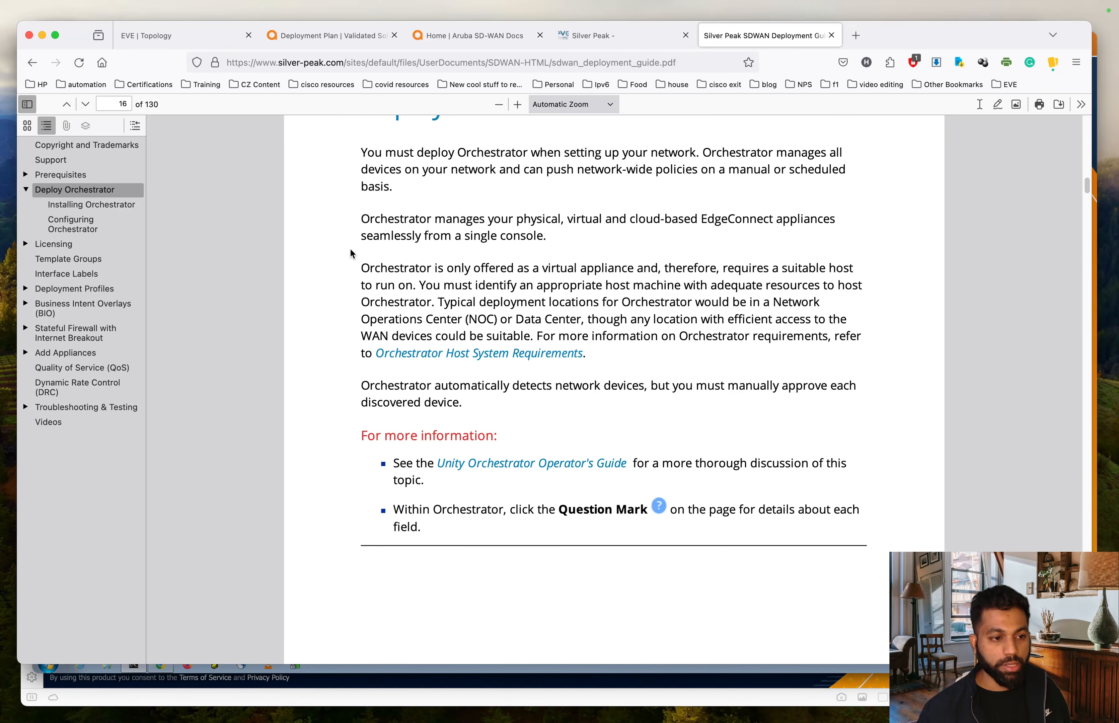
scroll(350, 250, down, 15)
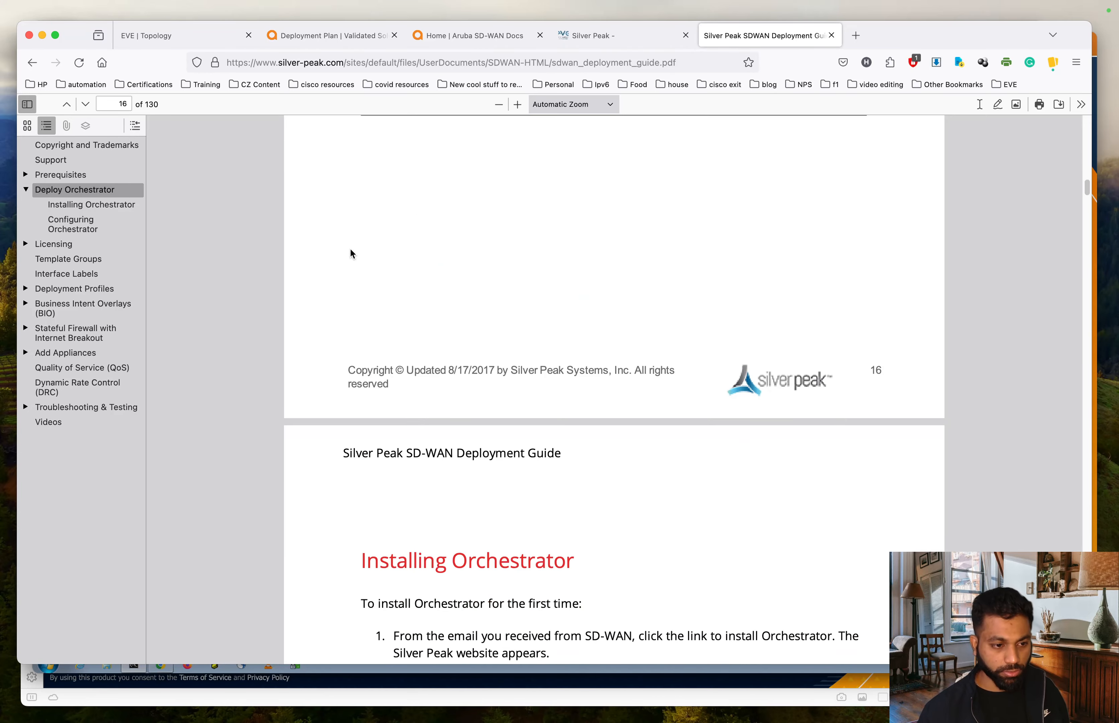
scroll(350, 252, down, 5)
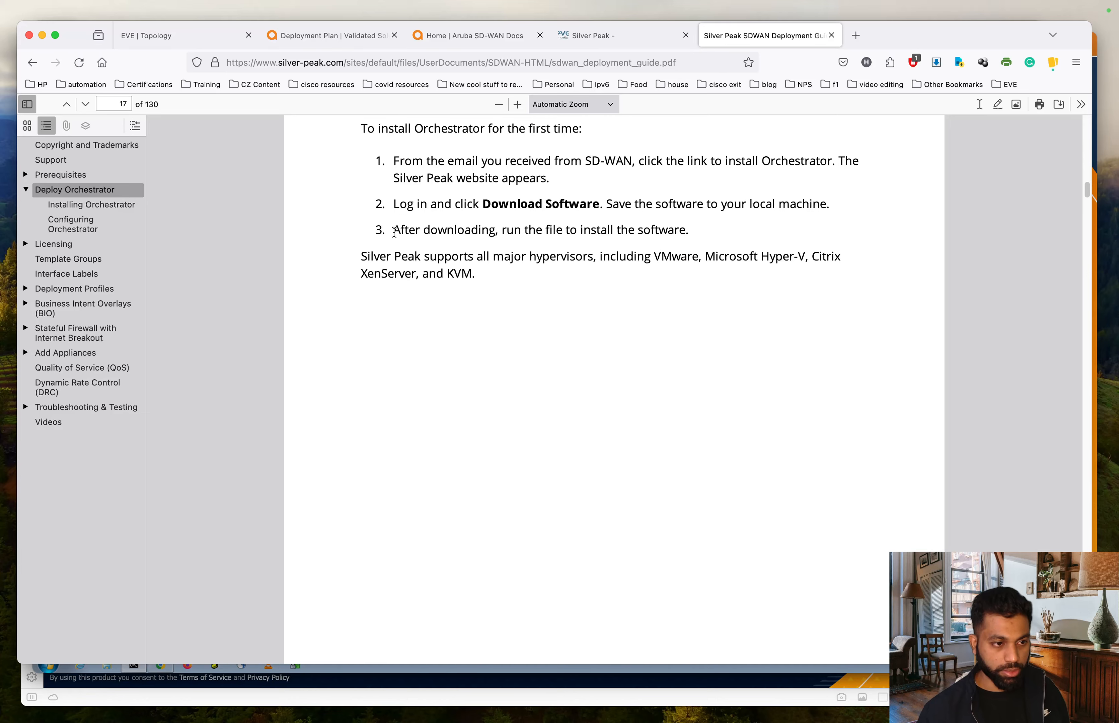
scroll(388, 237, up, 3)
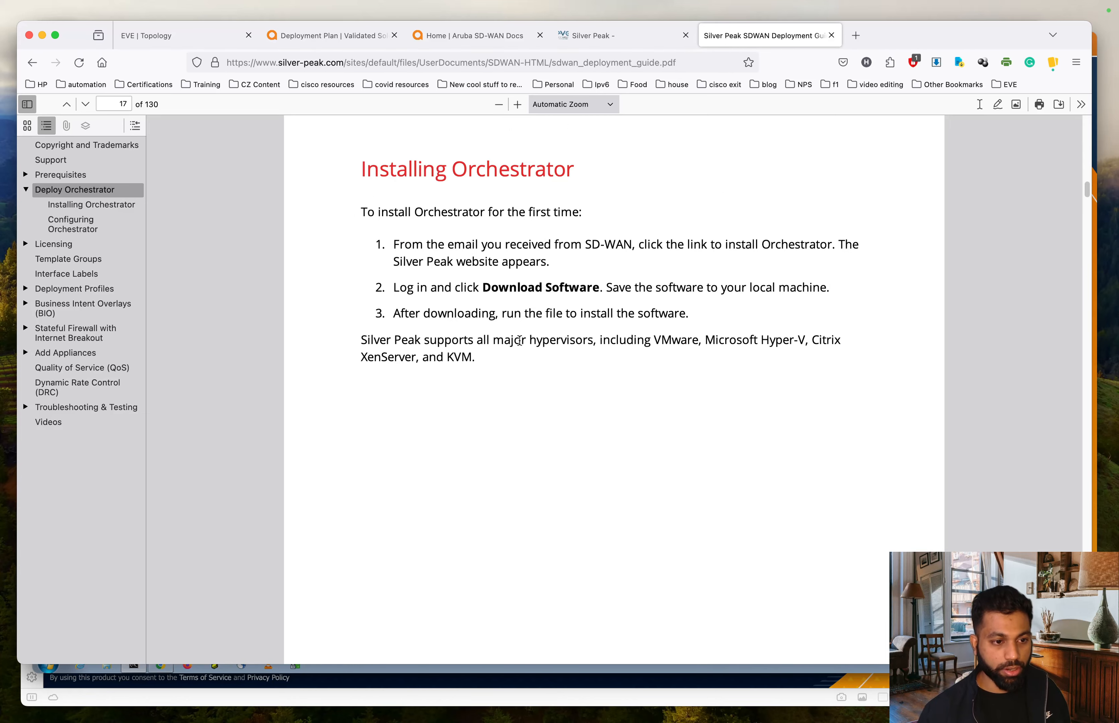
- Highlight the supported hypervisors, Hyper-V and Citrix, and continue to Configuring Orchestrator
drag(495, 339, 887, 342)
click(888, 342)
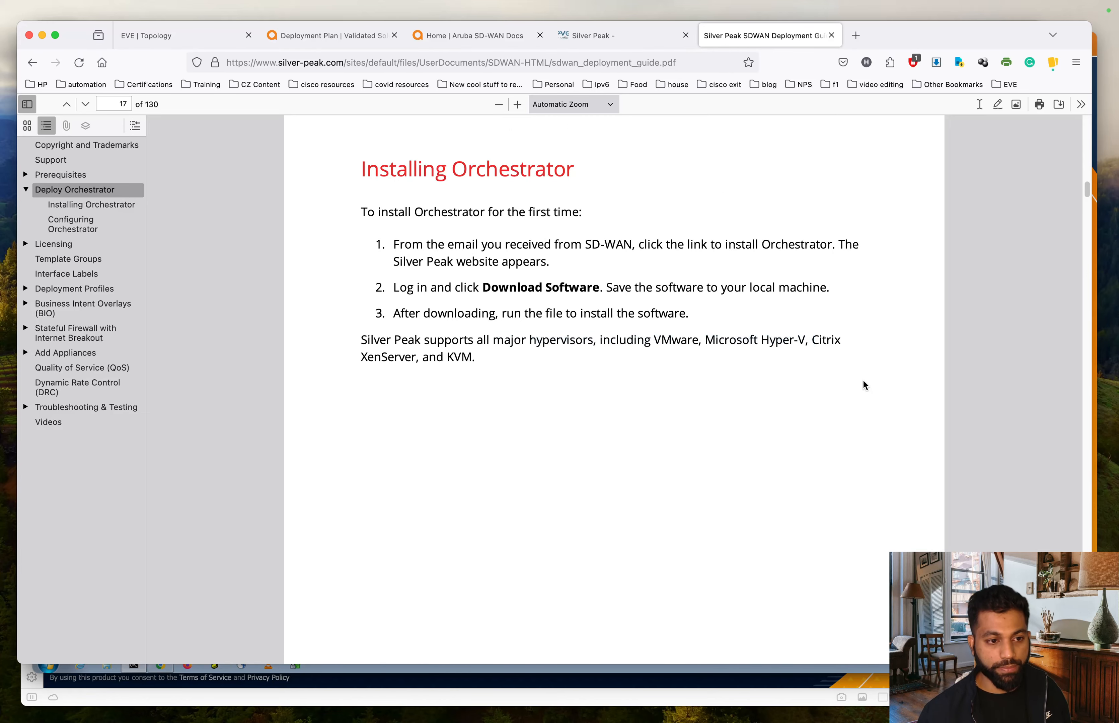
drag(729, 342, 844, 344)
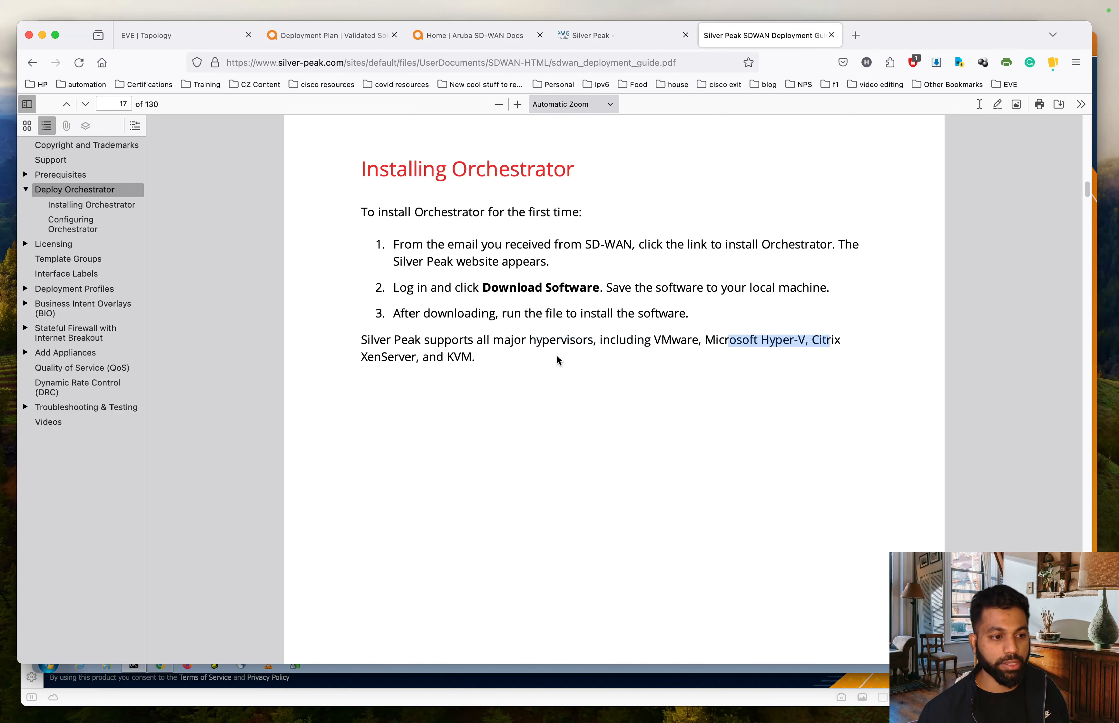
drag(640, 369, 407, 342)
scroll(672, 143, down, 1)
click(672, 143)
scroll(680, 175, down, 5)
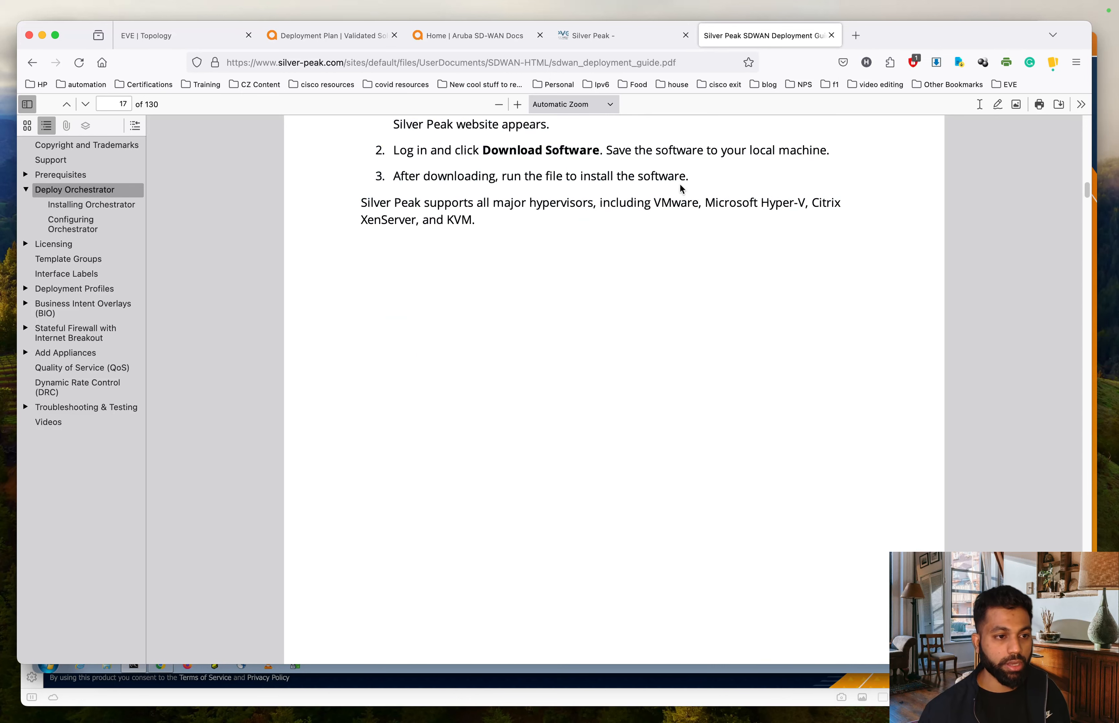
drag(702, 203, 834, 219)
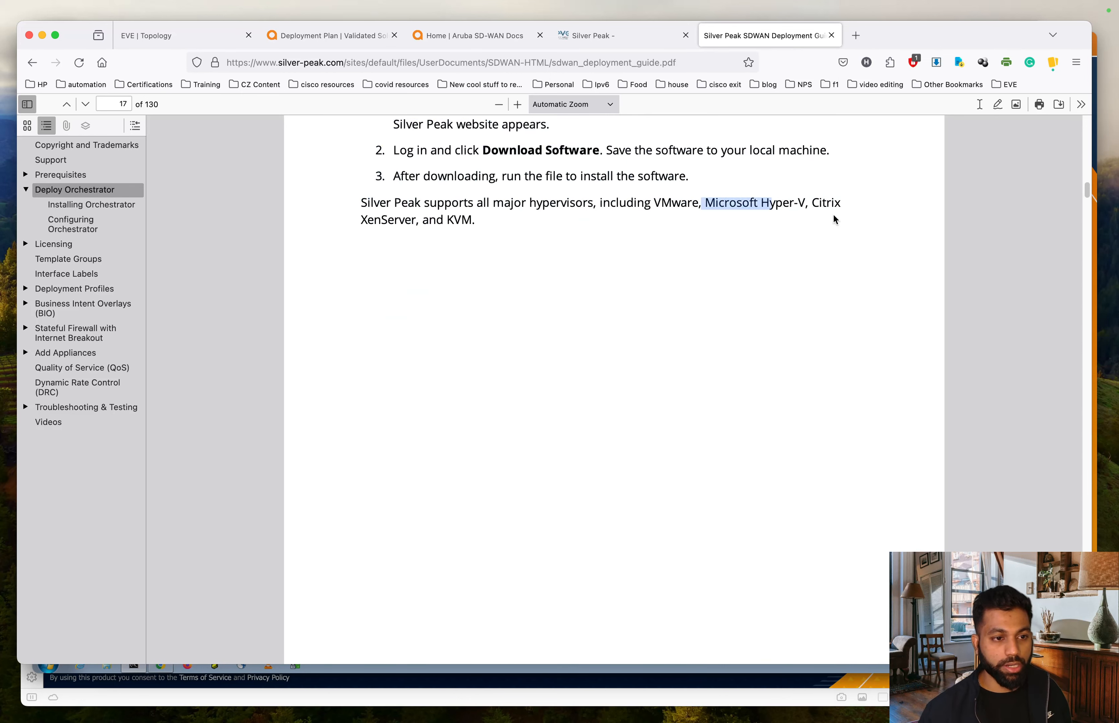
scroll(854, 221, down, 20)
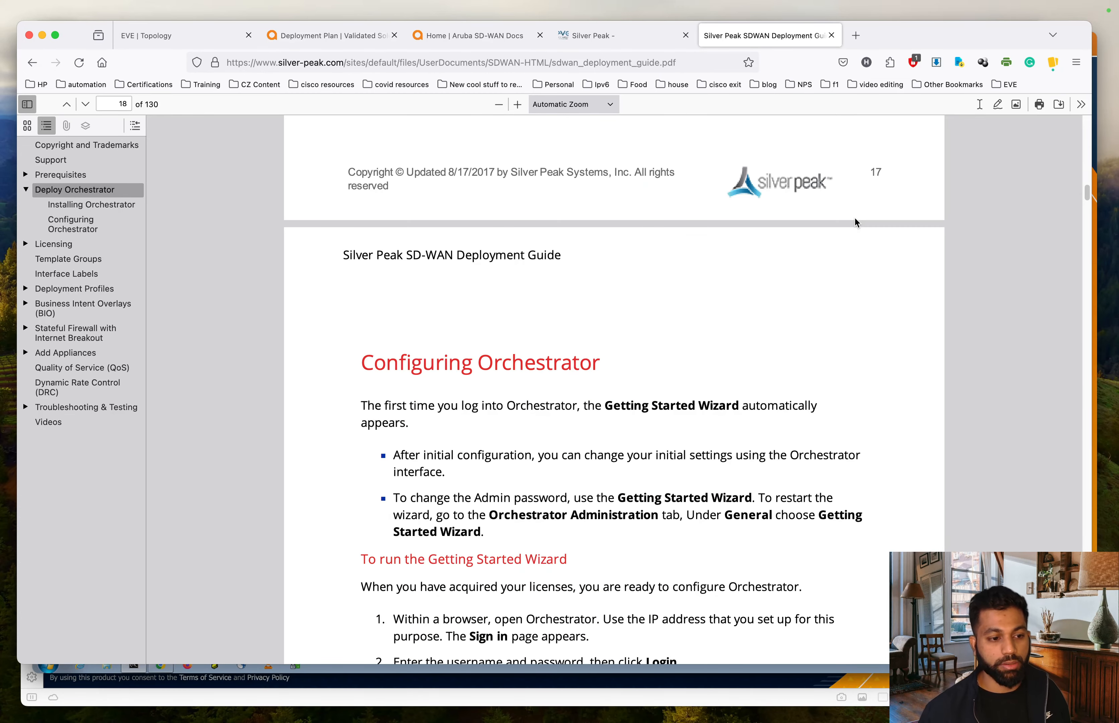
- Read through the Getting Started Wizard steps on pages 18–19 of the guide
scroll(855, 218, down, 5)
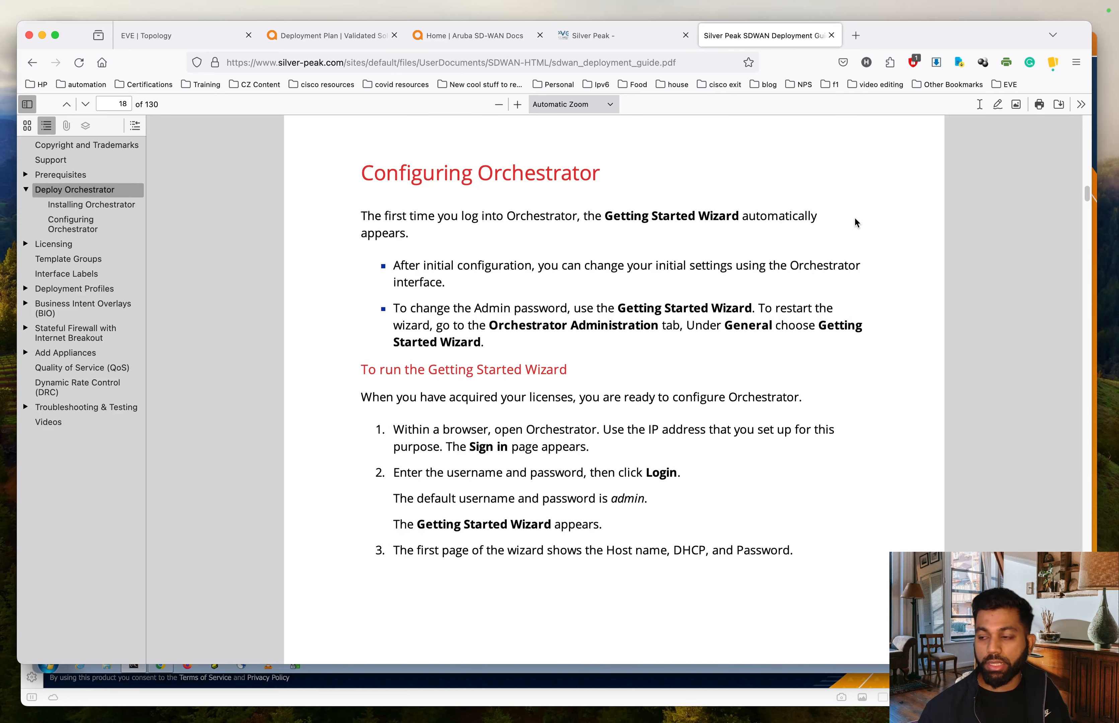
scroll(848, 221, down, 20)
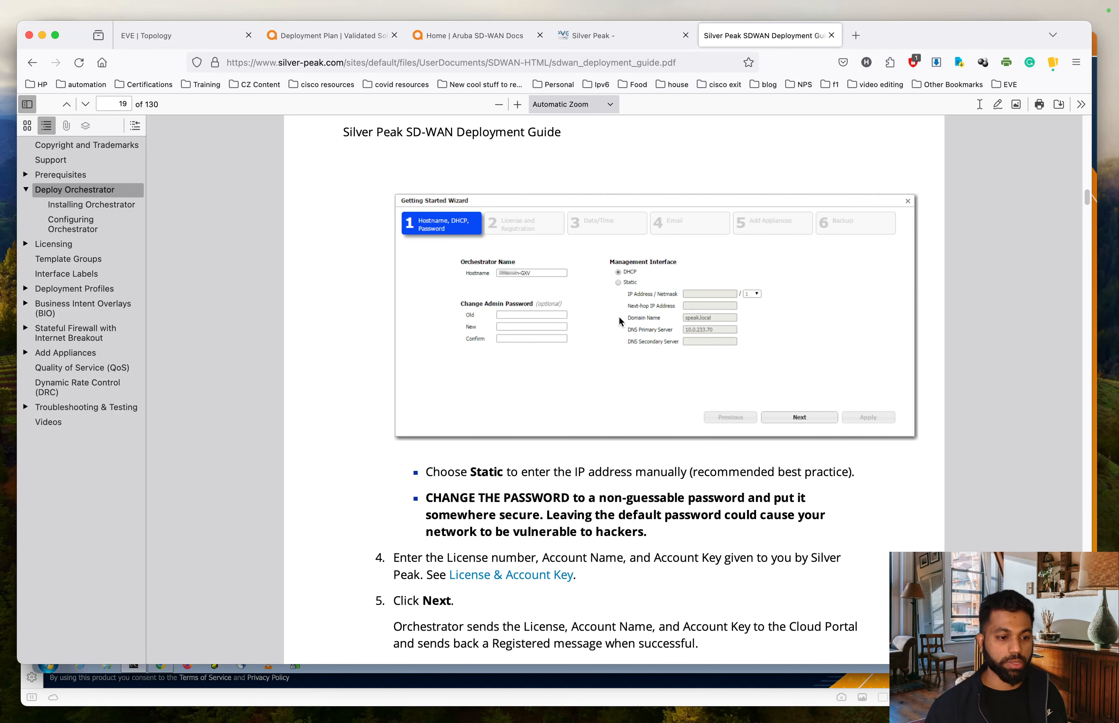
scroll(618, 320, down, 3)
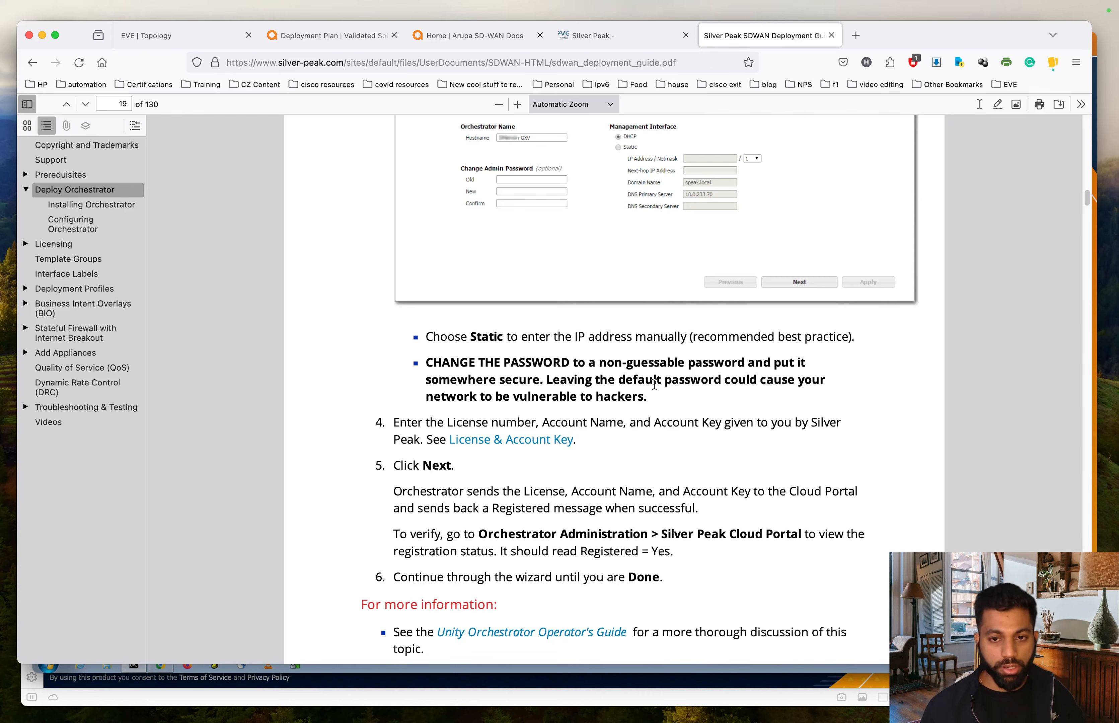
scroll(655, 383, down, 5)
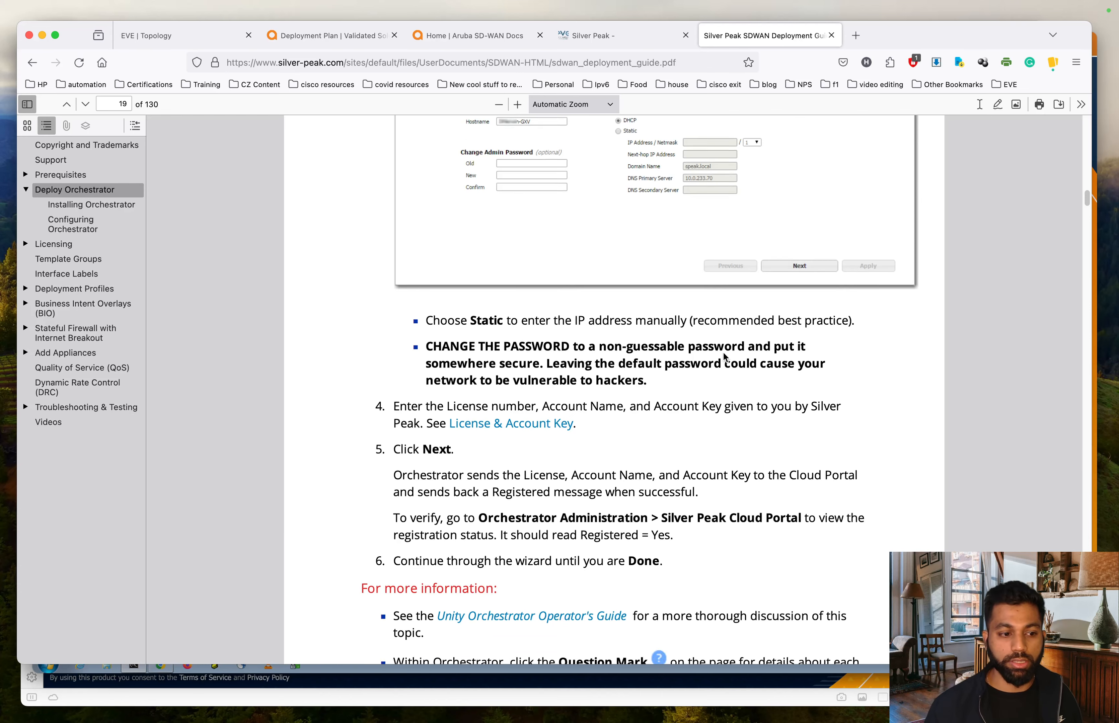
scroll(724, 352, up, 6)
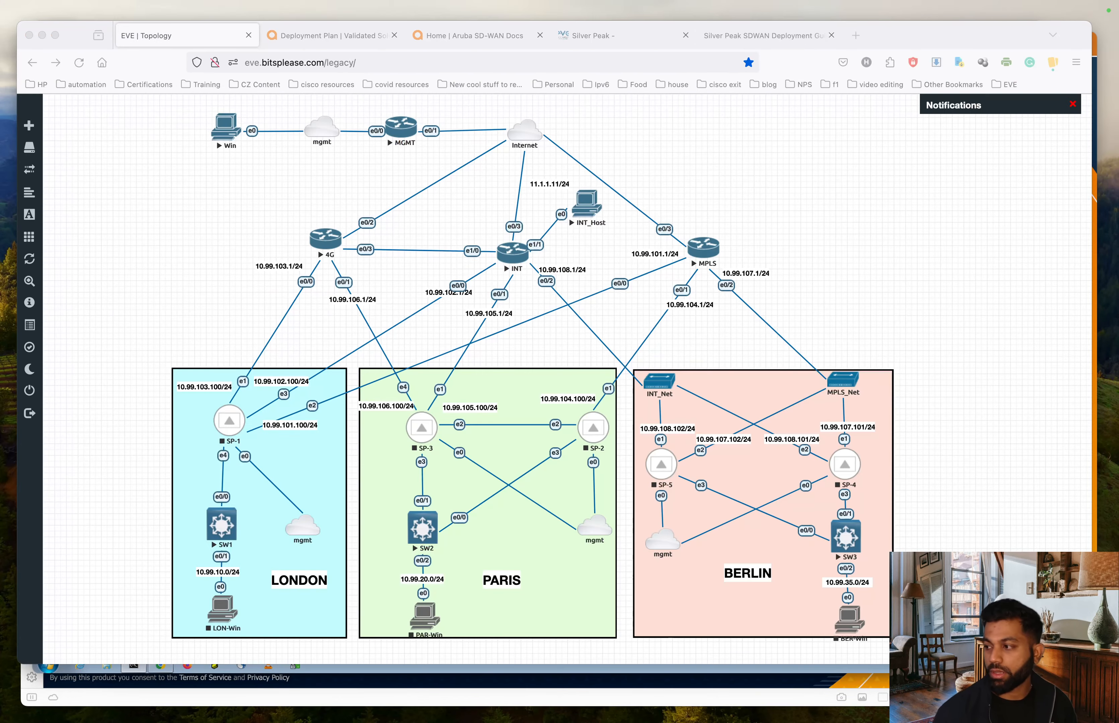
- Inspect the SP-1 node settings in EVE-NG and cancel without changes
click(841, 198)
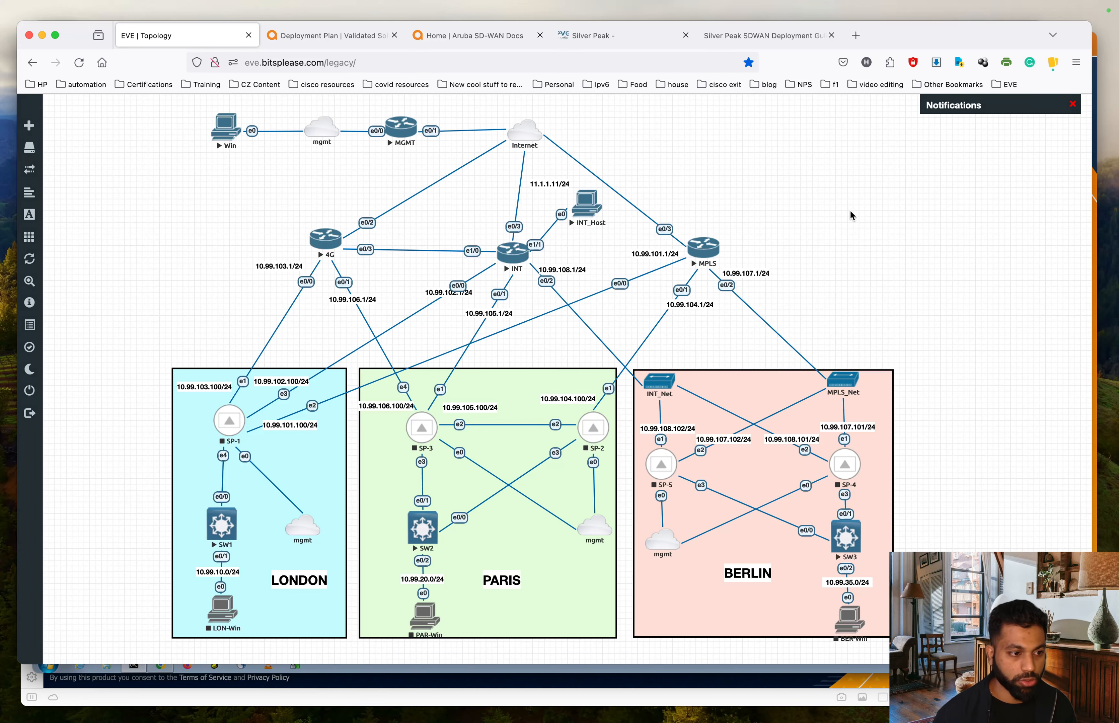
right_click(222, 427)
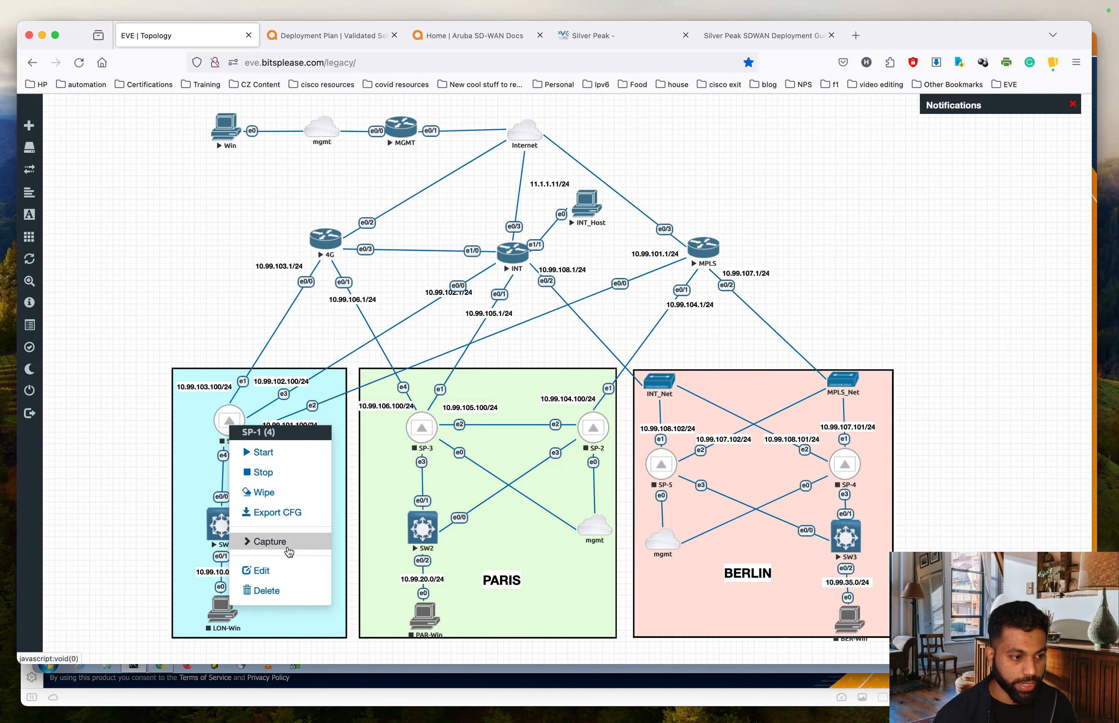
click(260, 571)
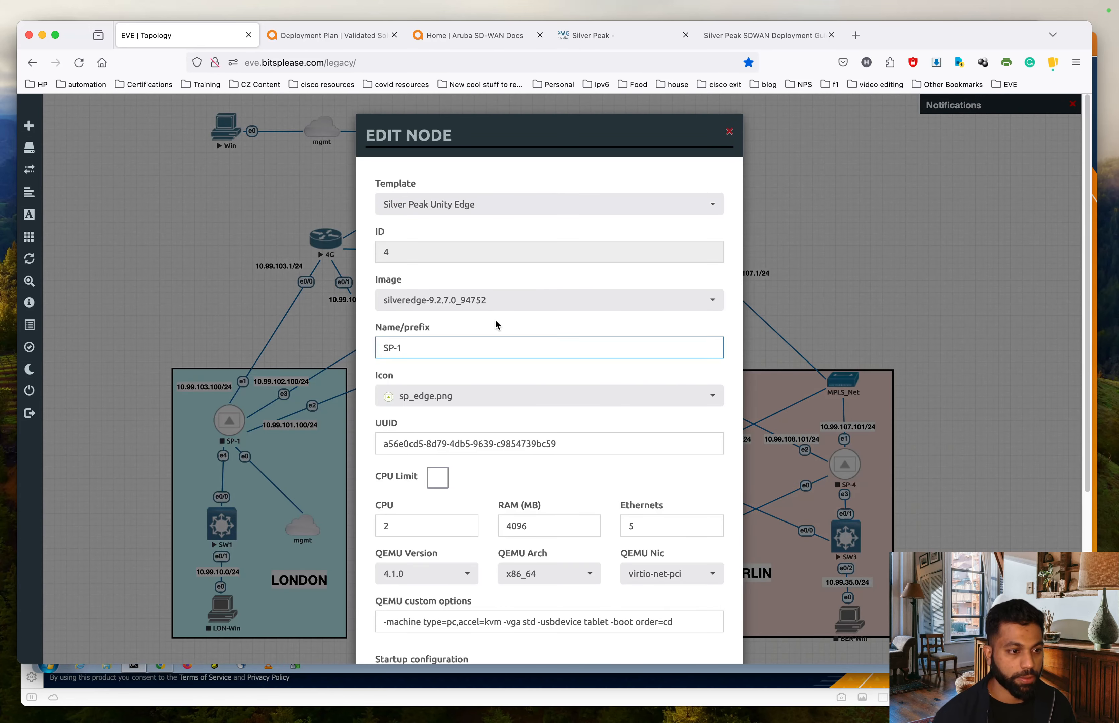
scroll(495, 320, down, 2)
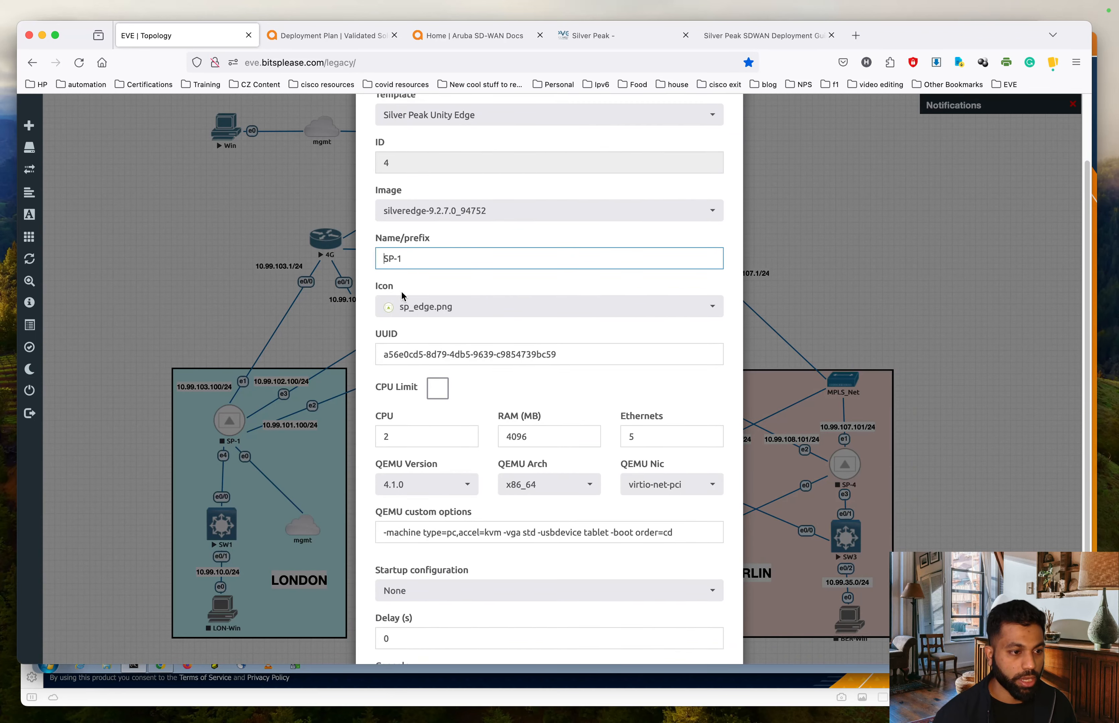
scroll(401, 291, down, 2)
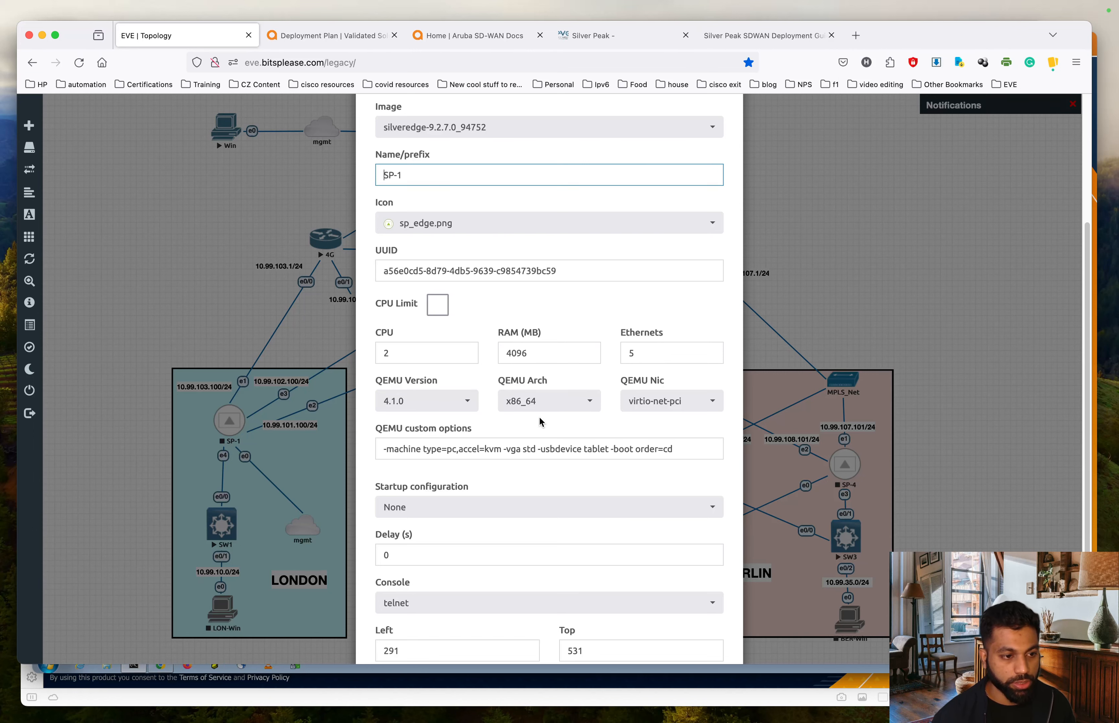
scroll(677, 429, down, 2)
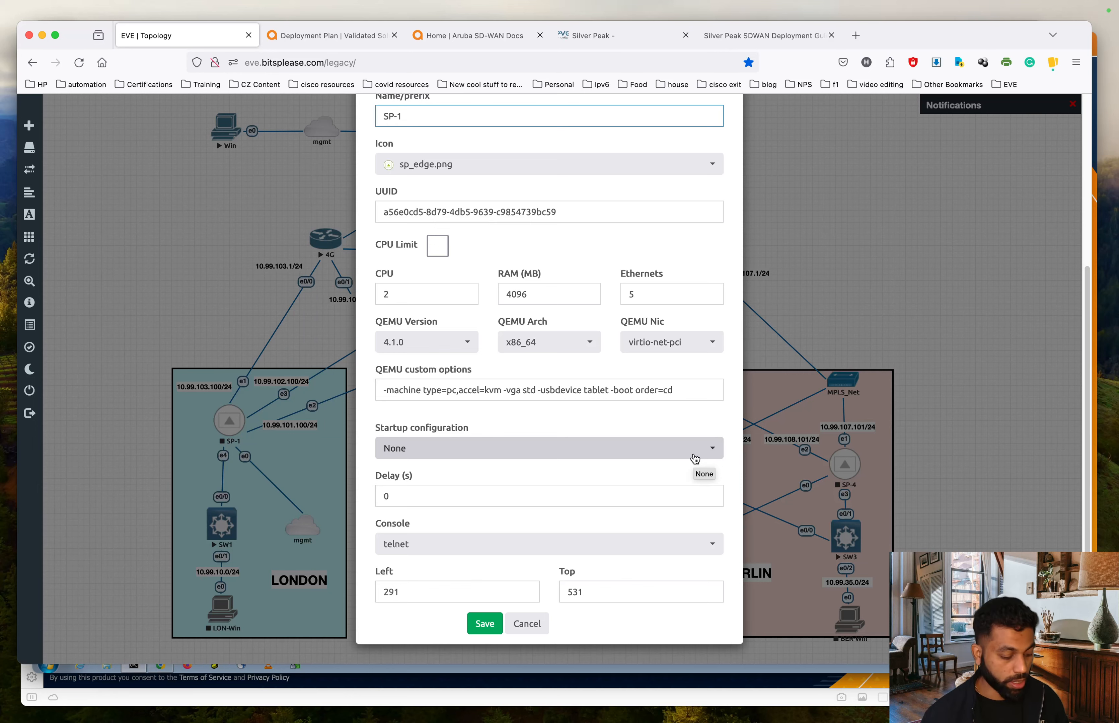
click(535, 631)
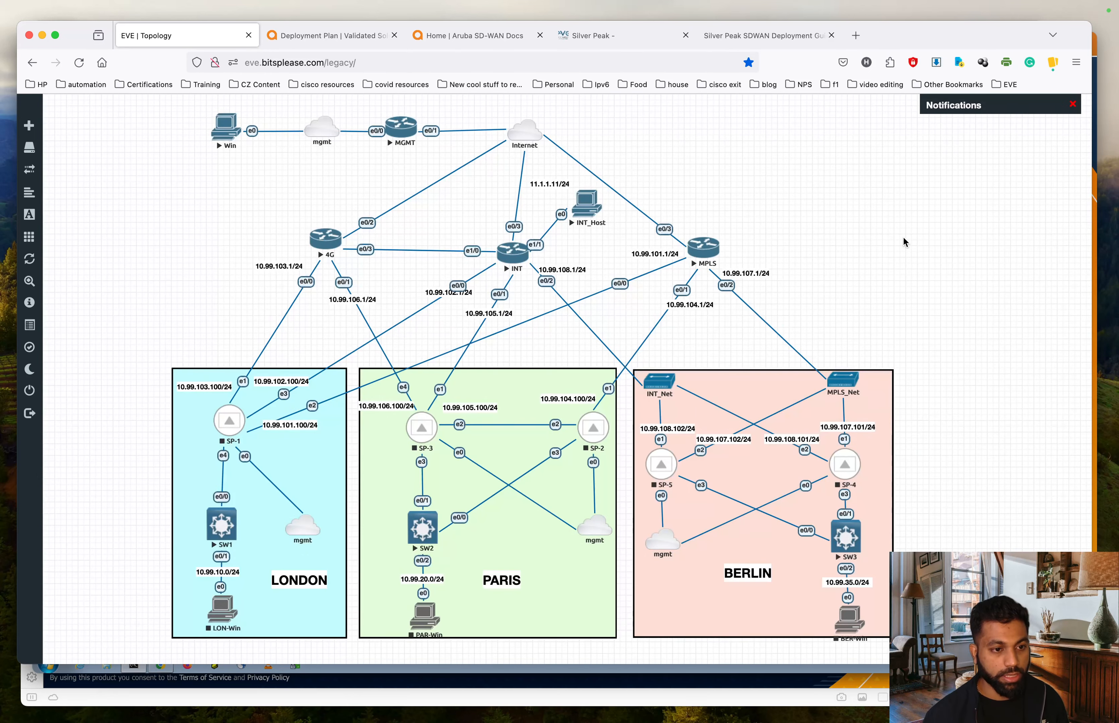
- Start SP-1 and open its console to watch ECOS 9.2.7.0 boot
right_click(234, 423)
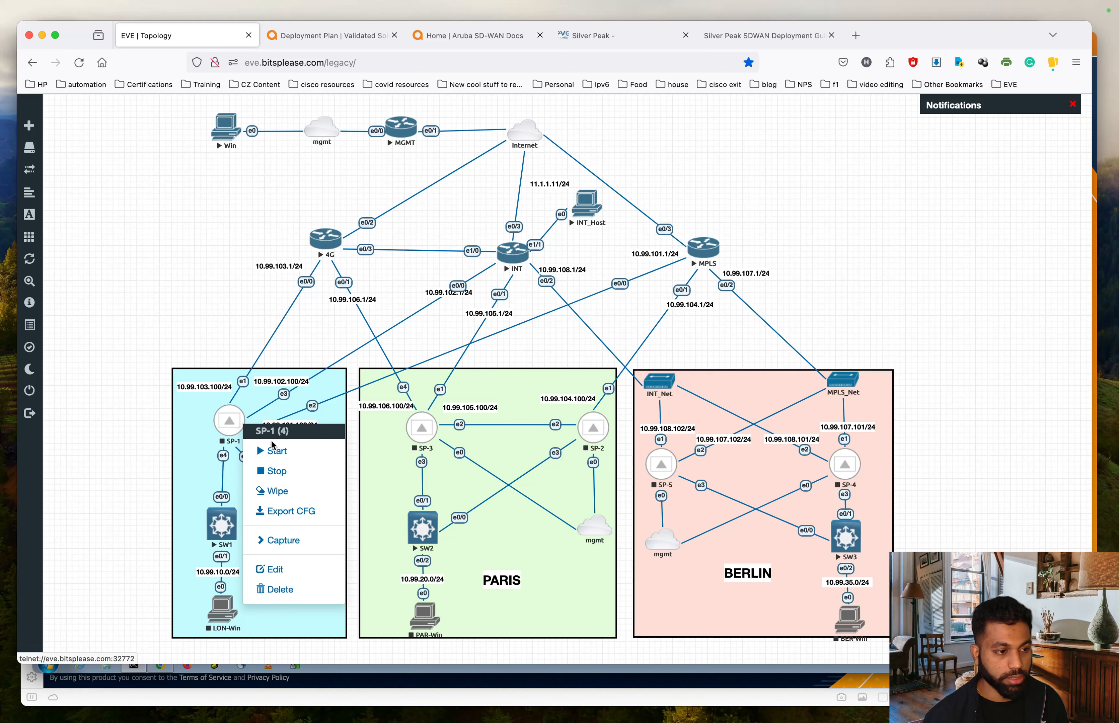
click(287, 452)
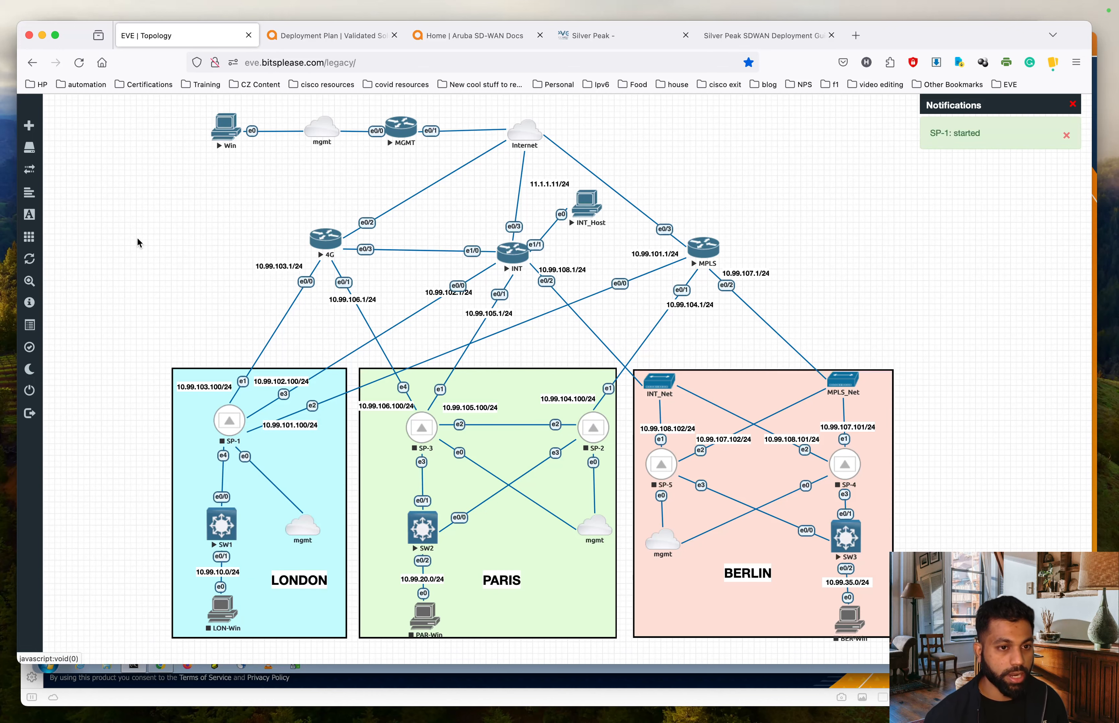
click(230, 425)
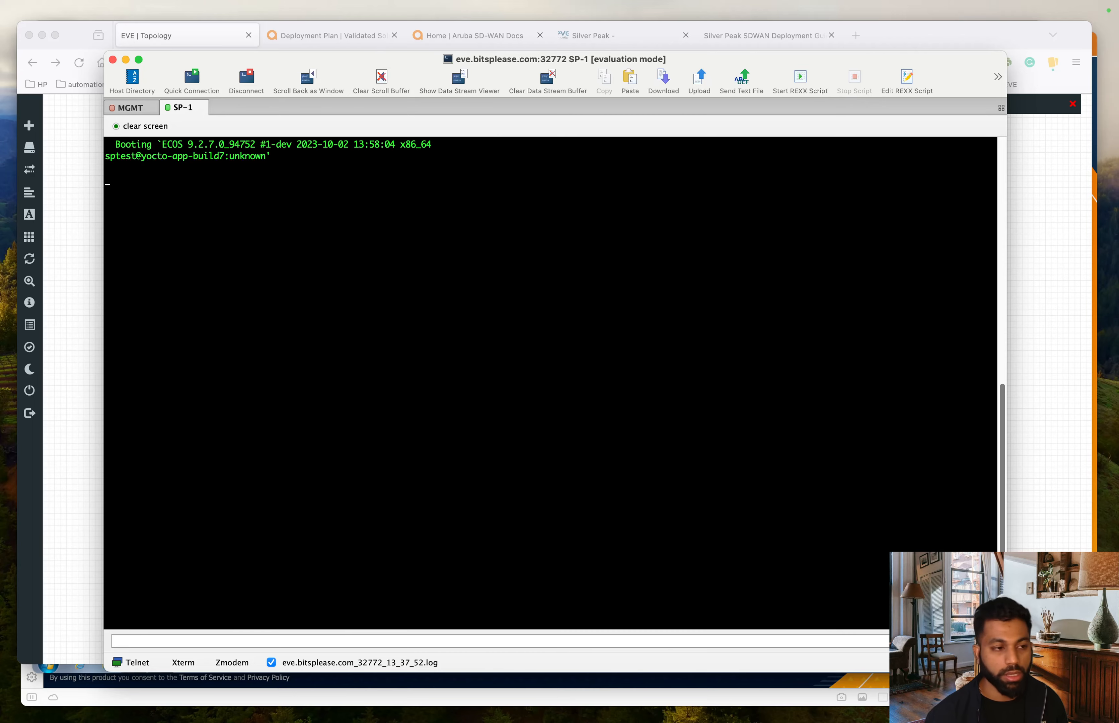
- Log in to Orchestrator as admin with the account password
key(super+Tab)
mouse_move(360, 40)
mouse_down()
mouse_move(378, 40)
mouse_move(342, 43)
mouse_up()
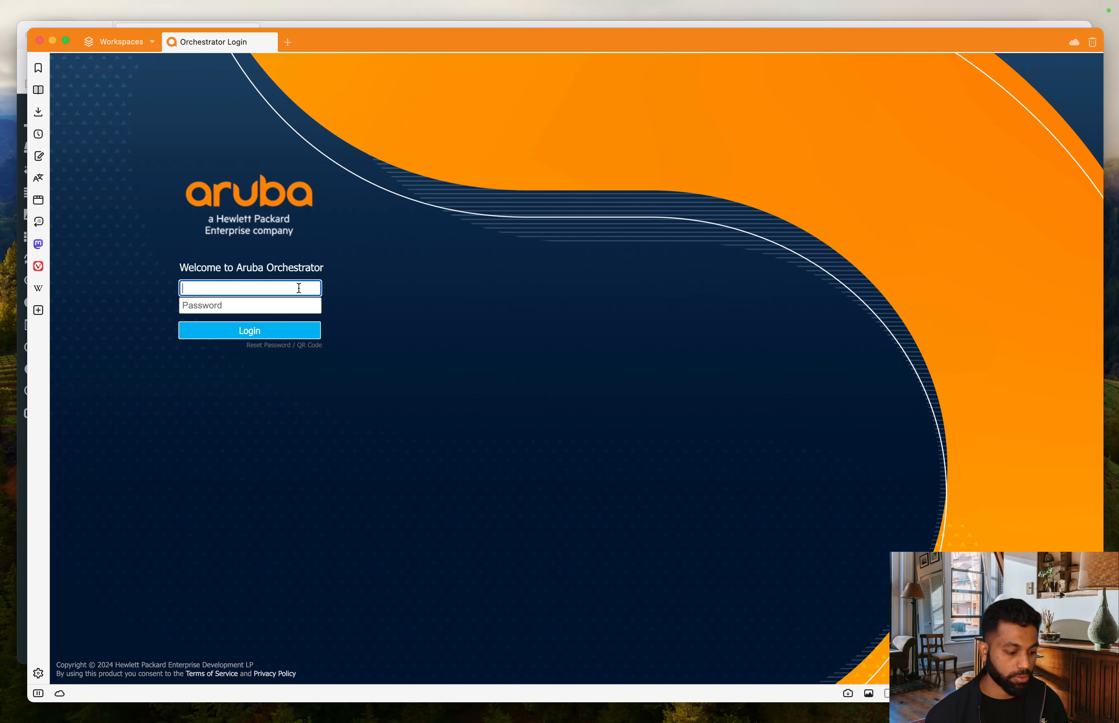
text(admin)
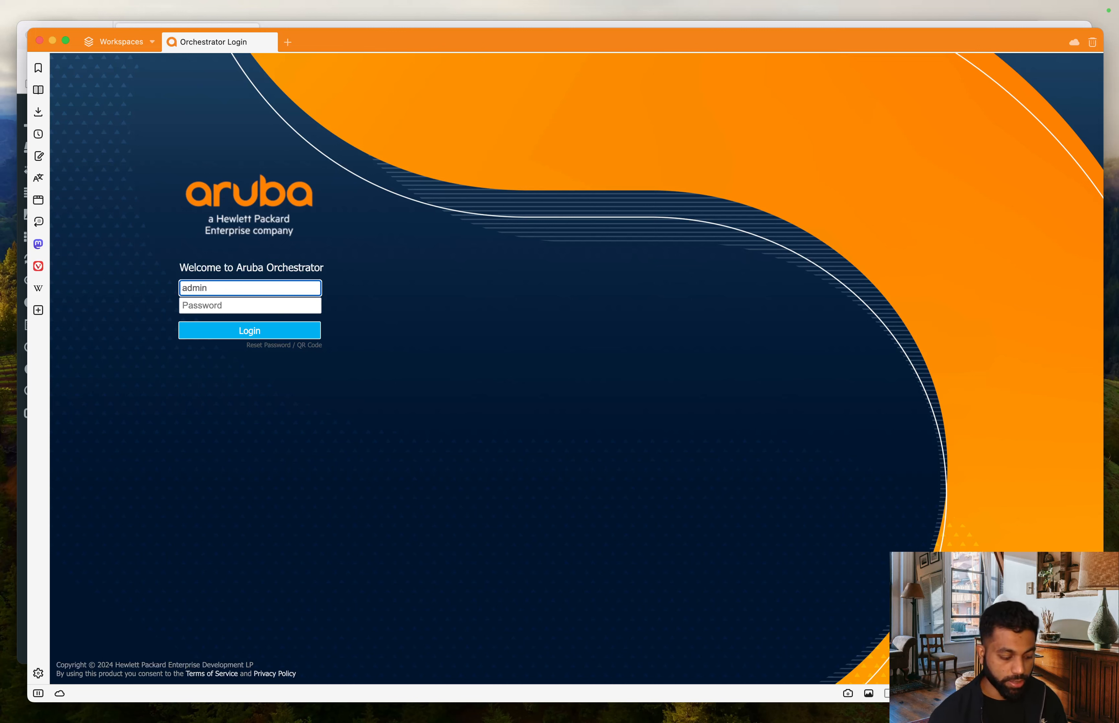
key(Tab)
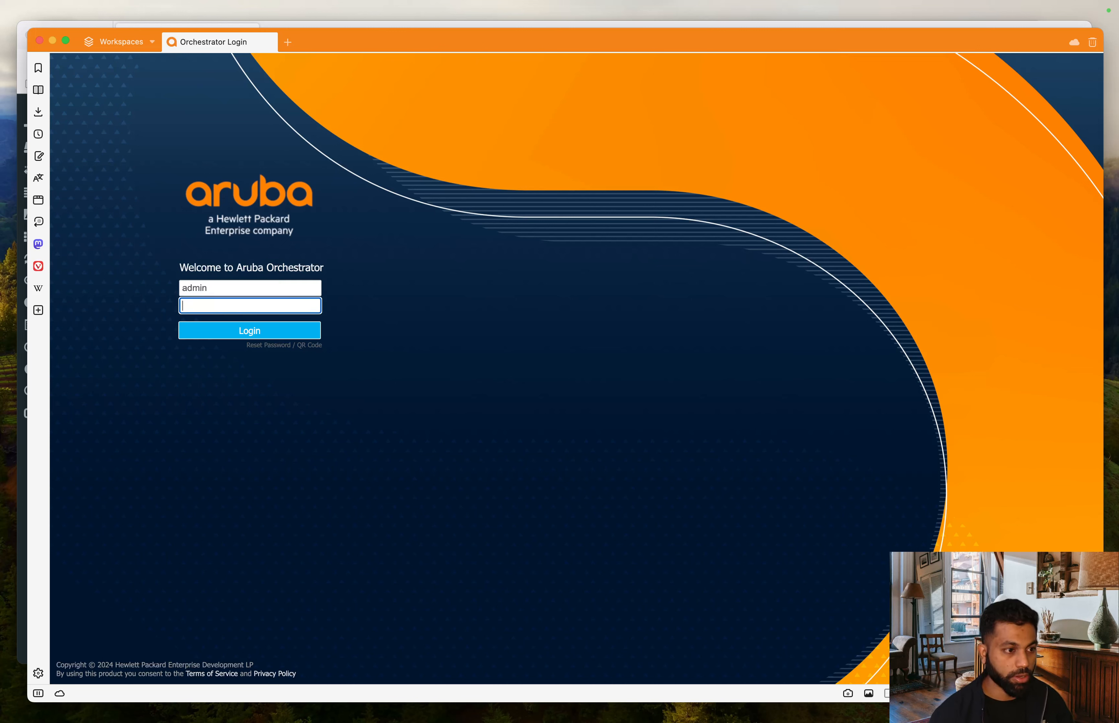
text(••••••)
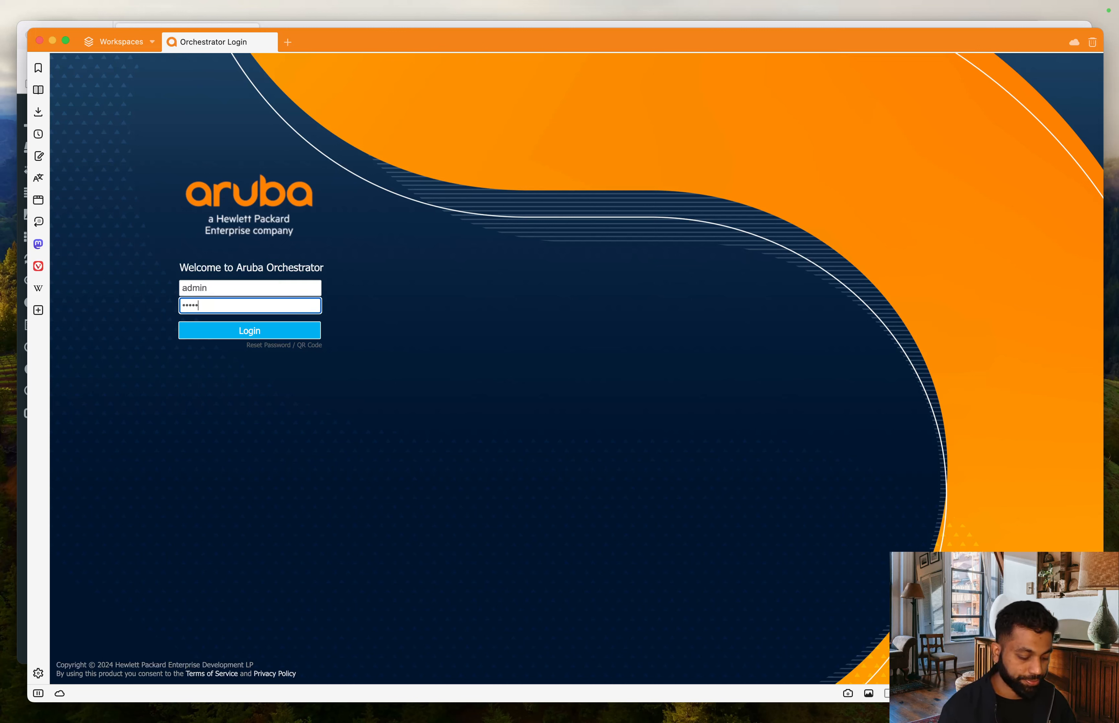
text(••••)
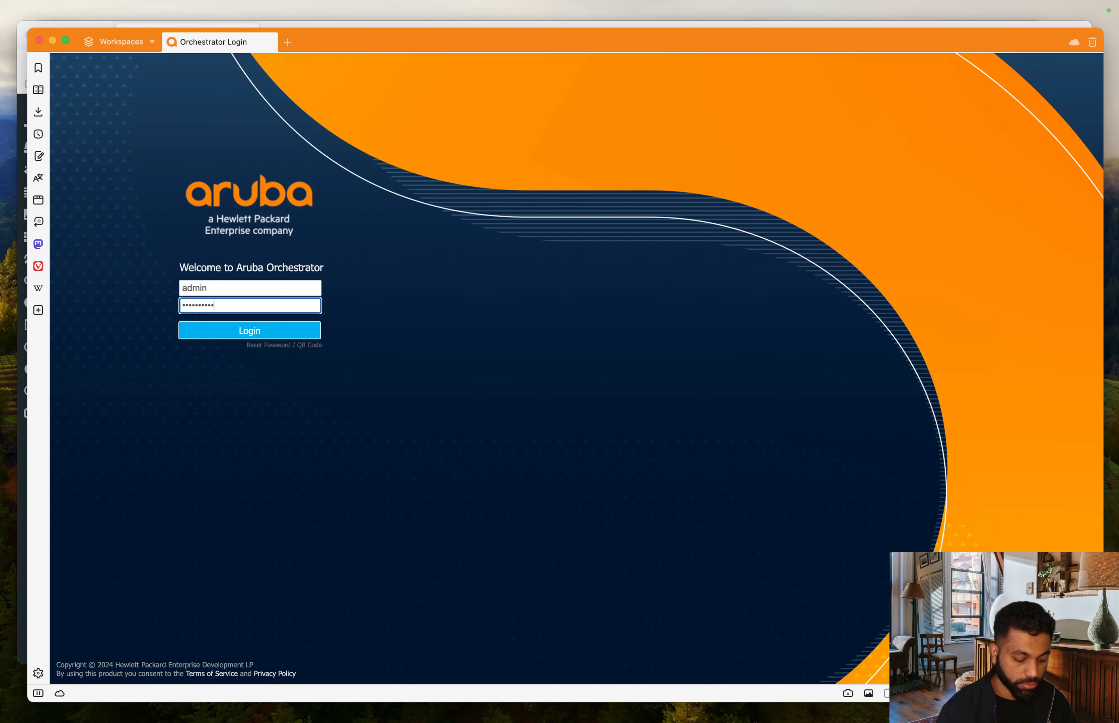
text(•)
key(Return)
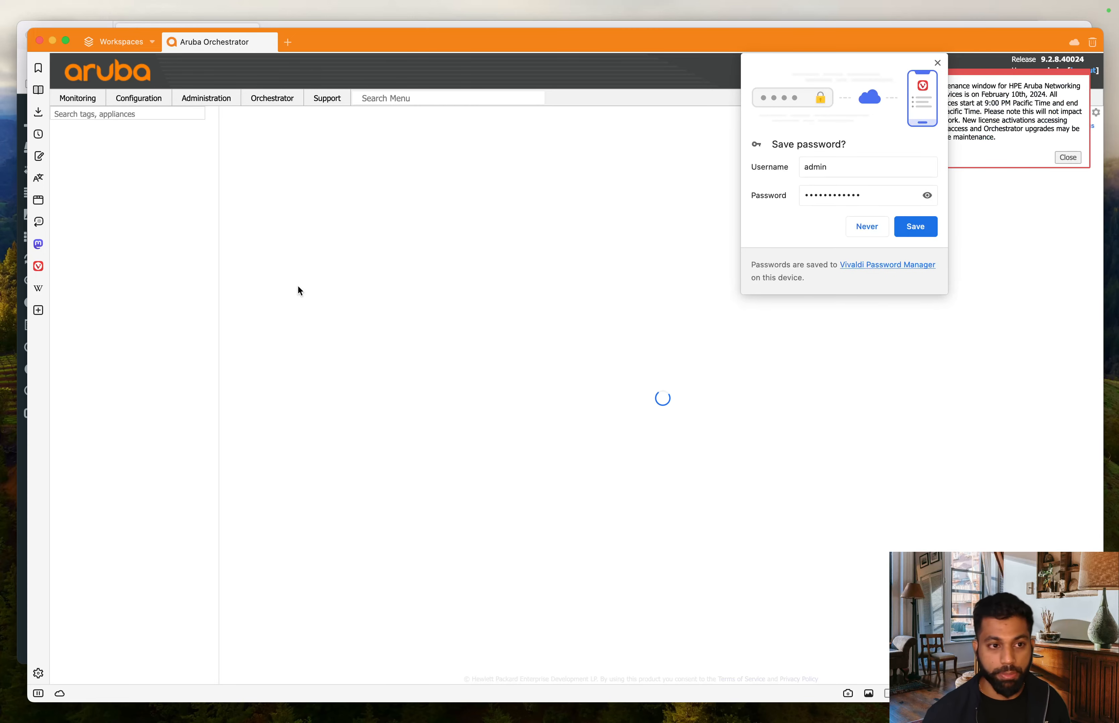
- Decline saving the password, dismiss the maintenance notice, and glance at the EVE topology
click(867, 227)
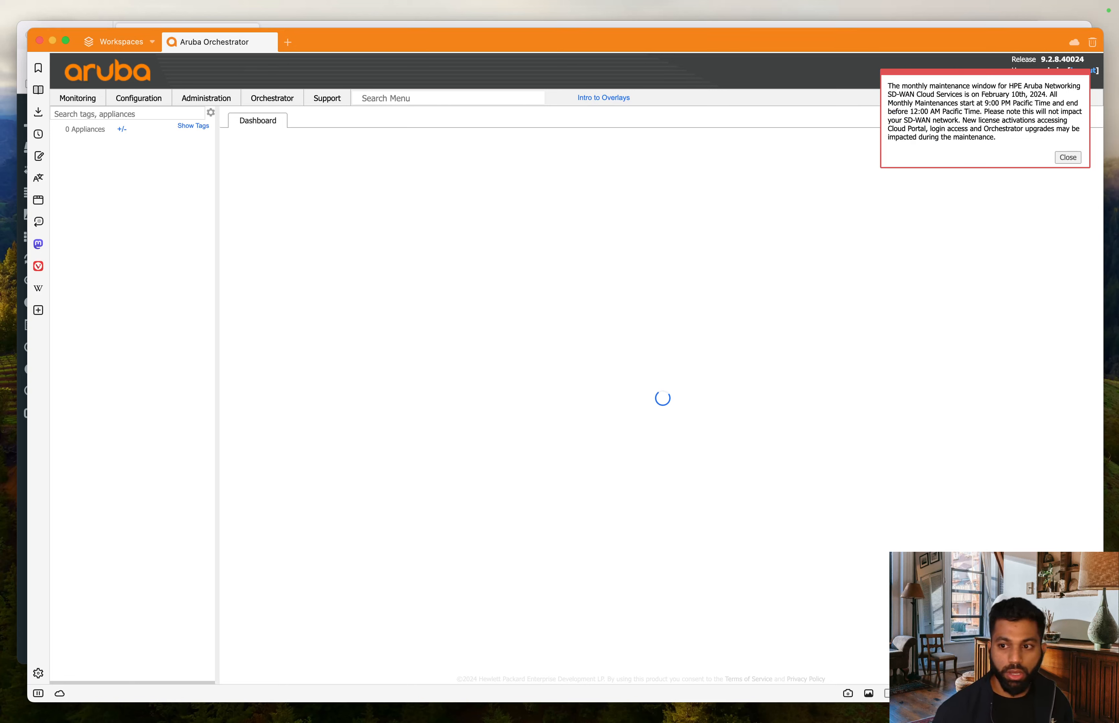
click(1068, 157)
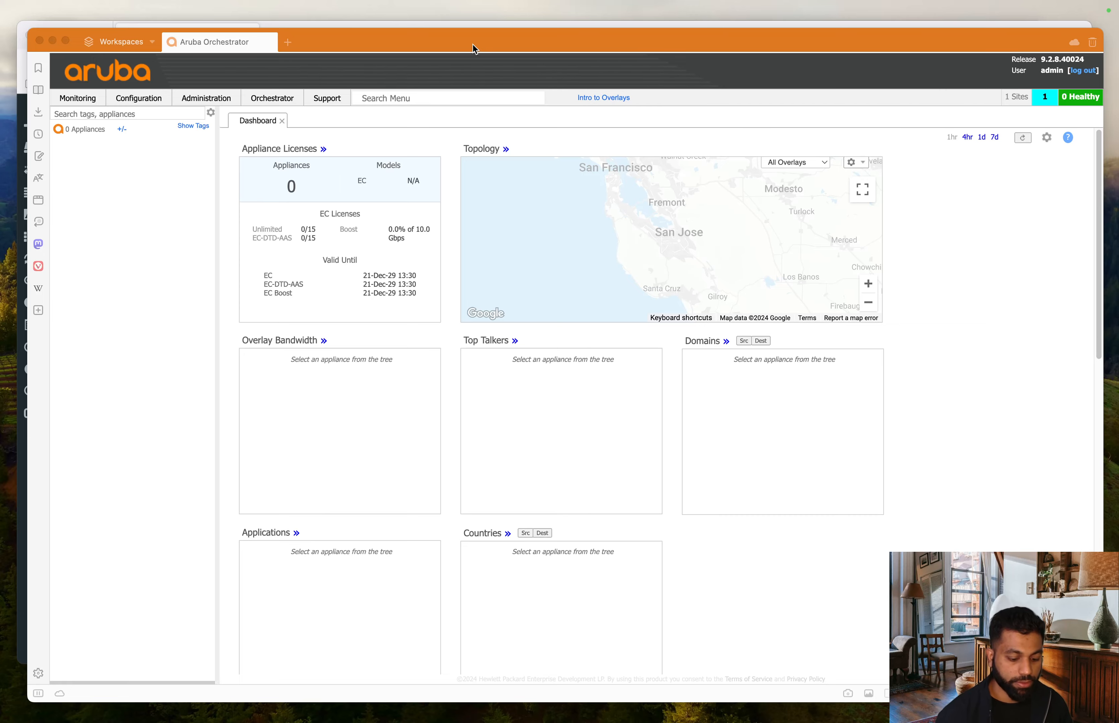
key(ctrl+Up)
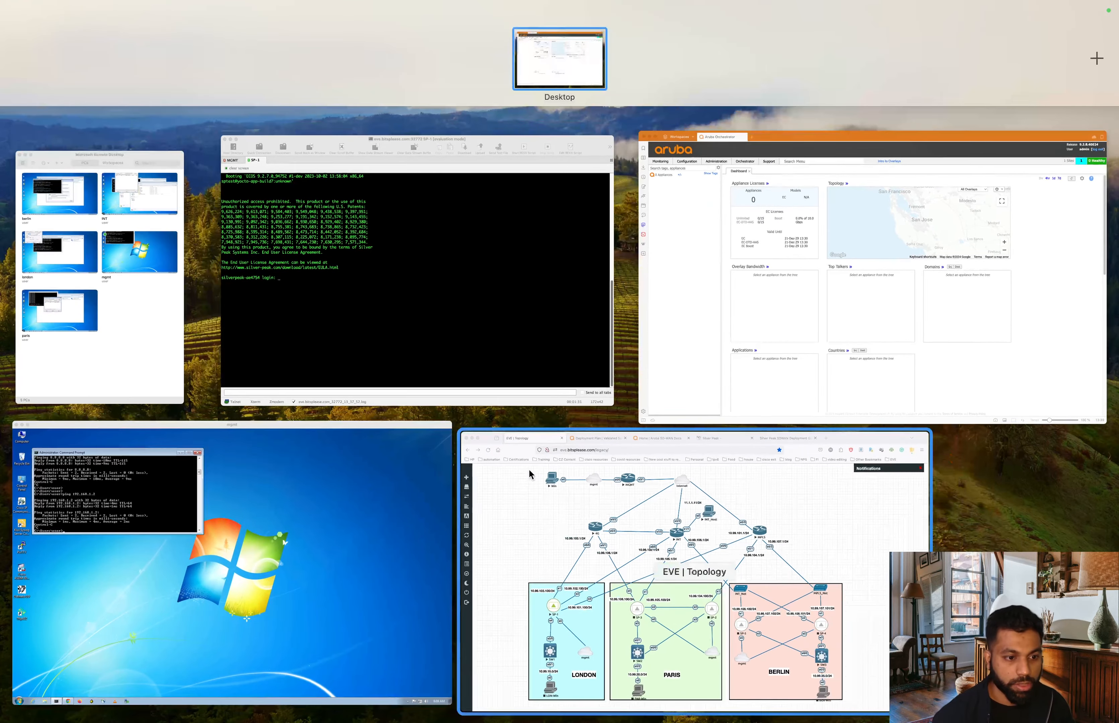
click(711, 519)
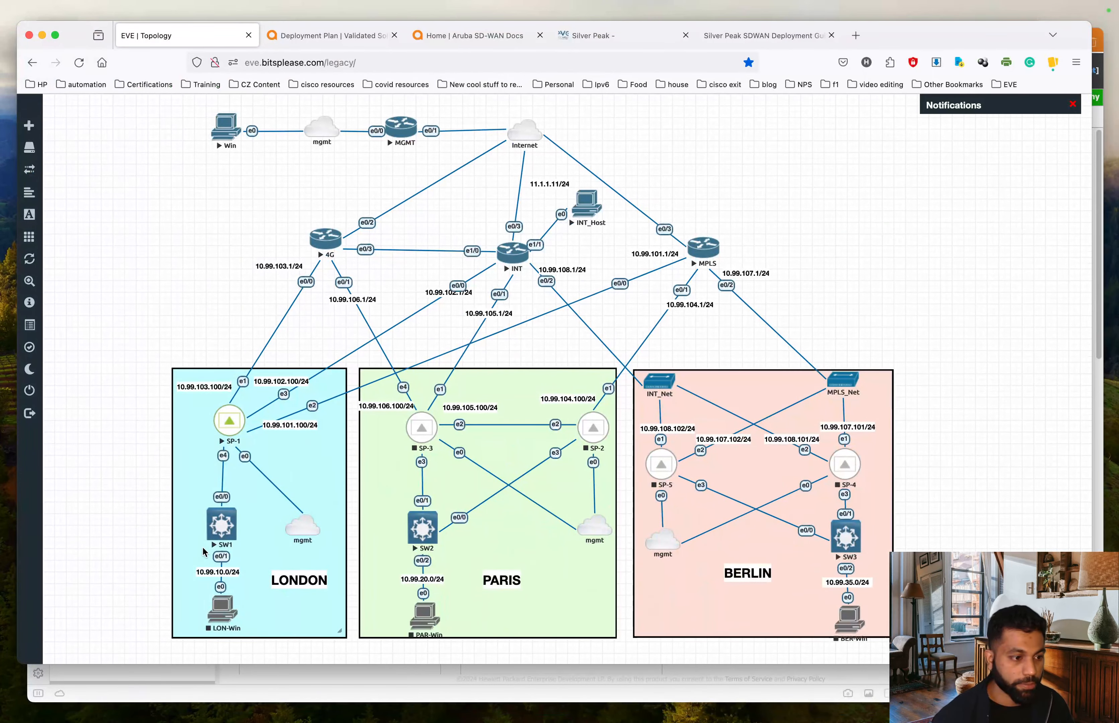
- Back in Orchestrator, create the site1-london group
key(ctrl+Up)
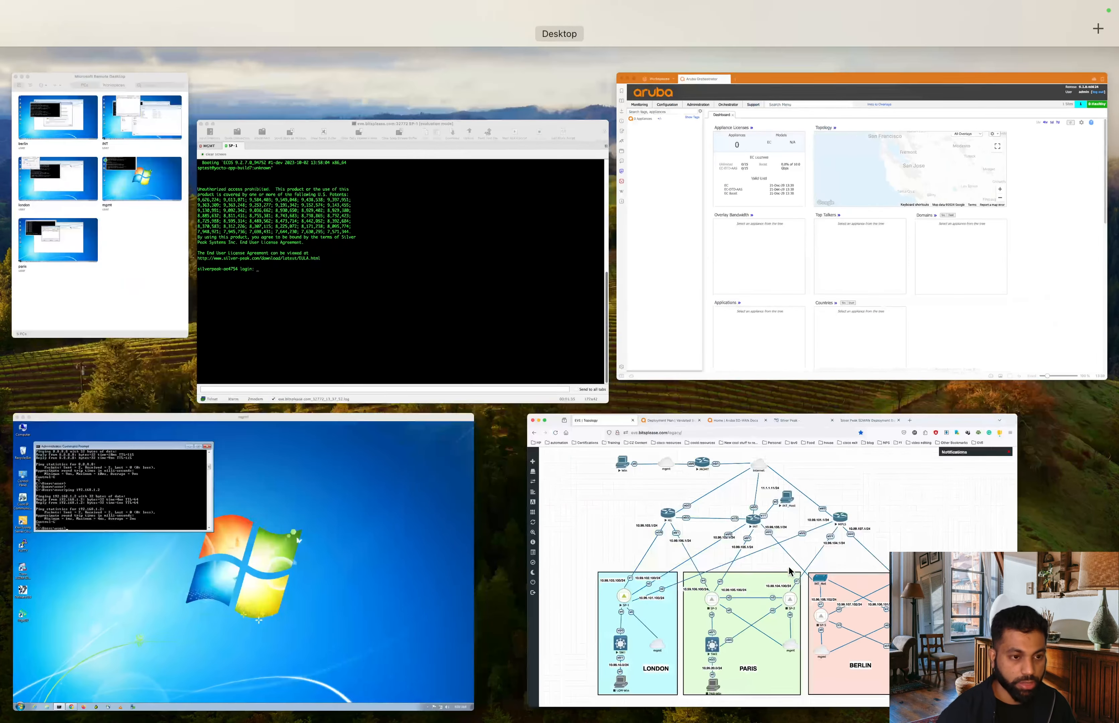
click(893, 339)
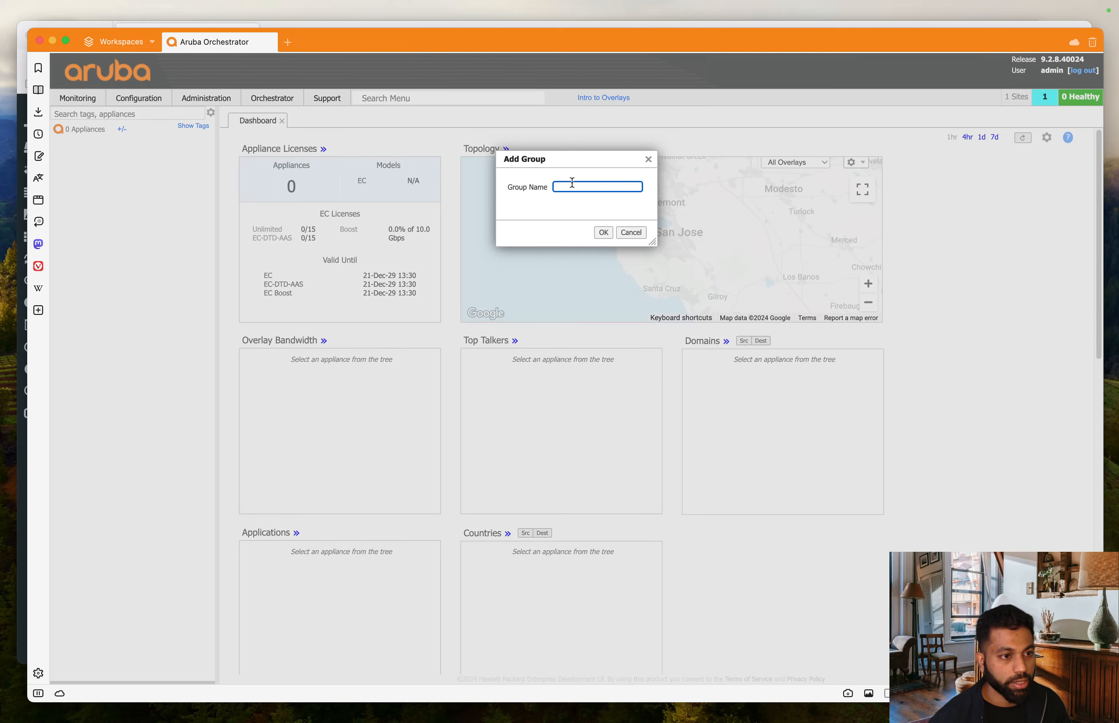
text(site)
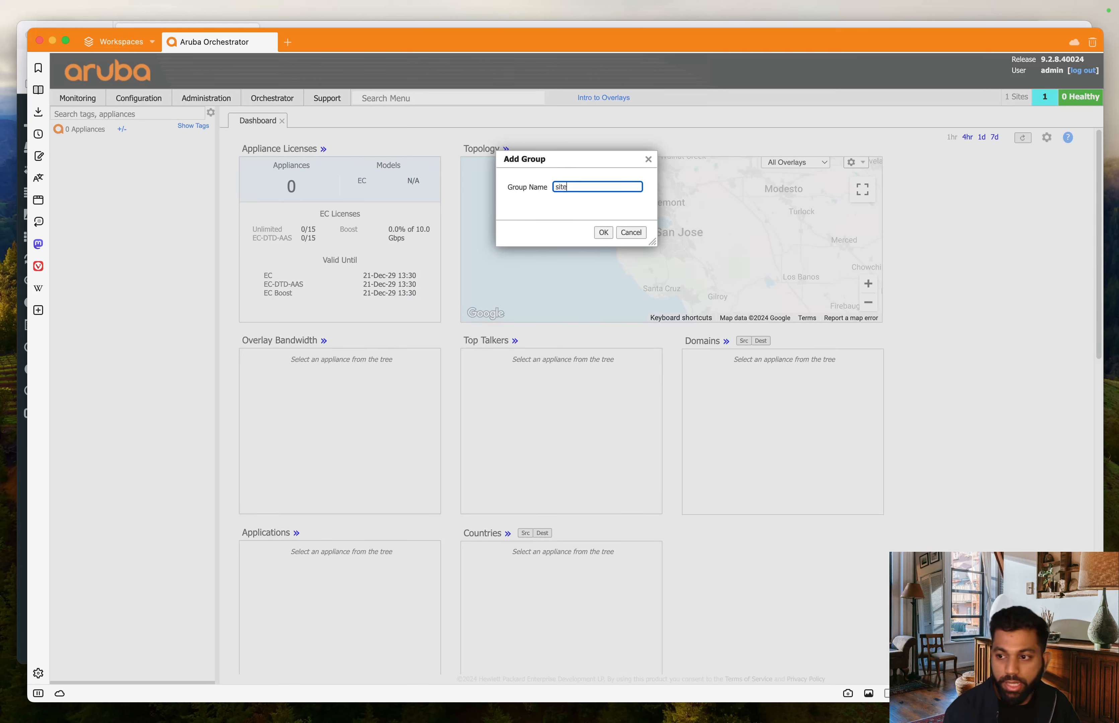
text(1)
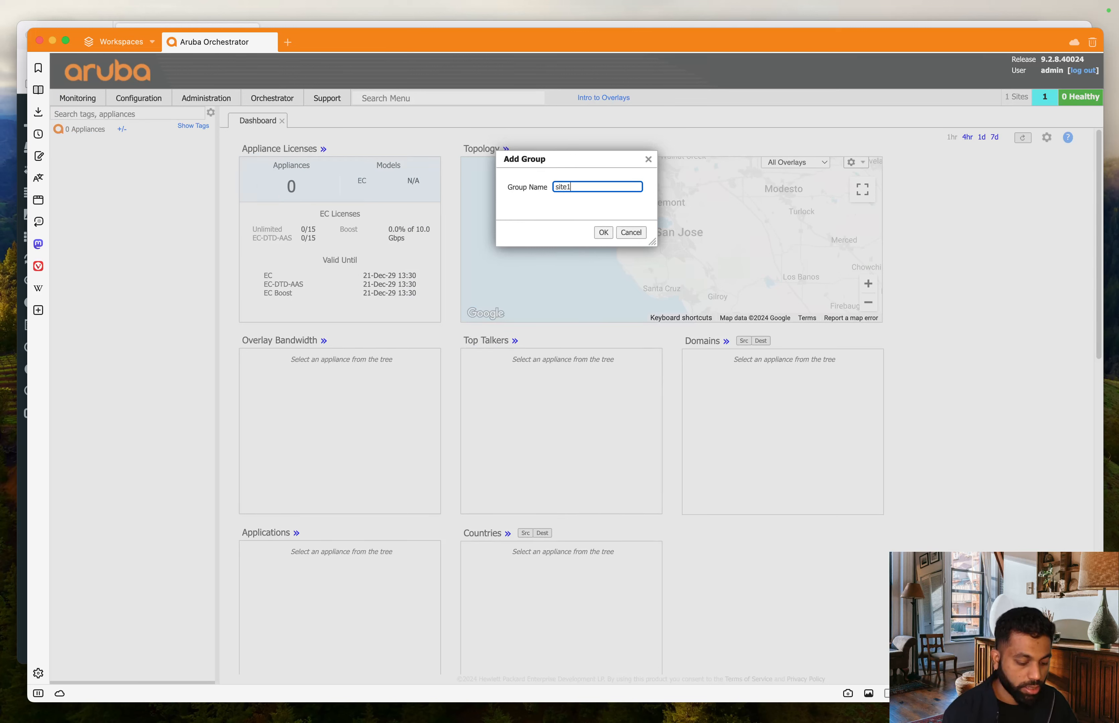
text(-london)
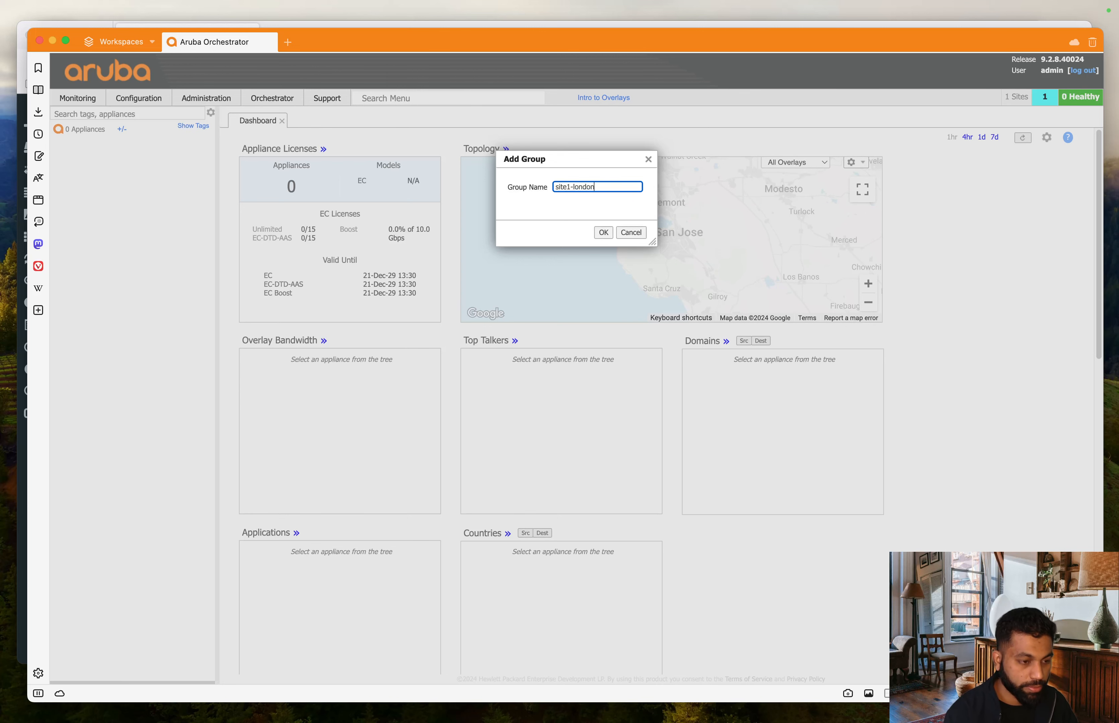
click(604, 232)
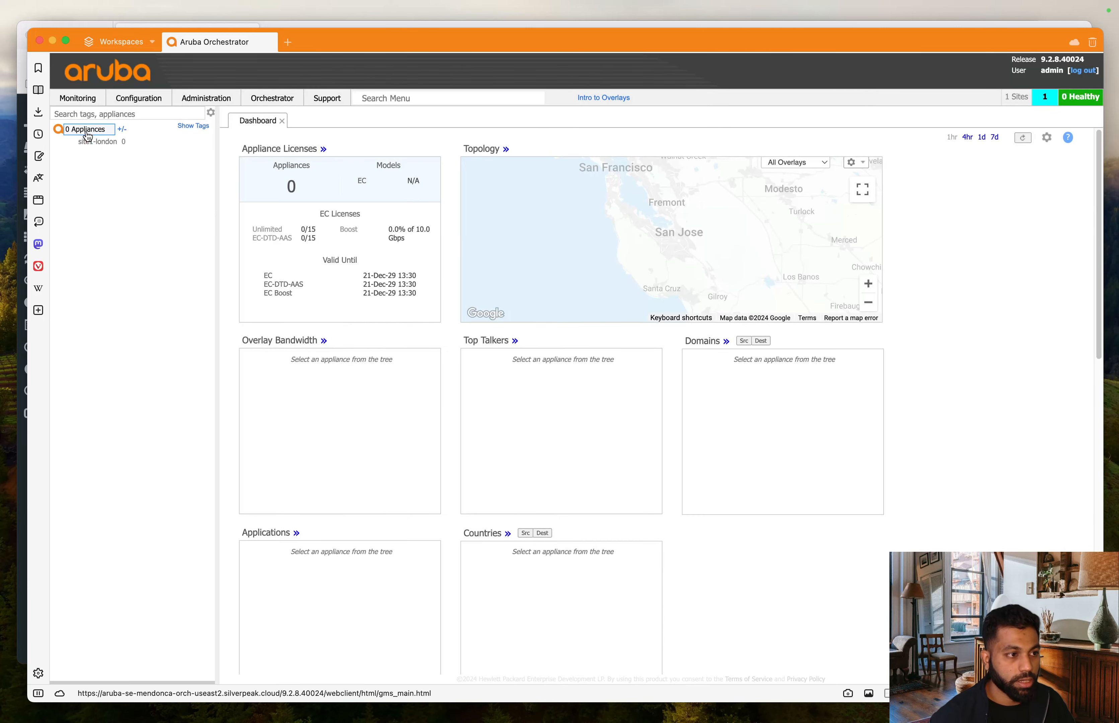
- Add a second group named site2-paris
right_click(88, 132)
click(113, 136)
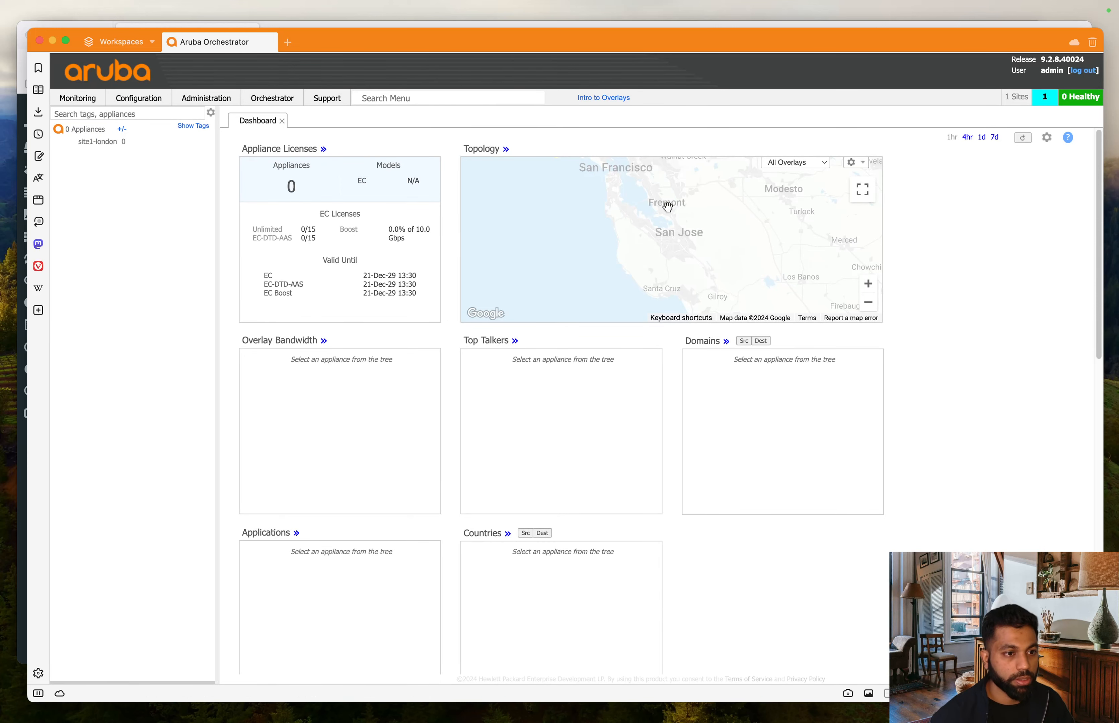
text(site-)
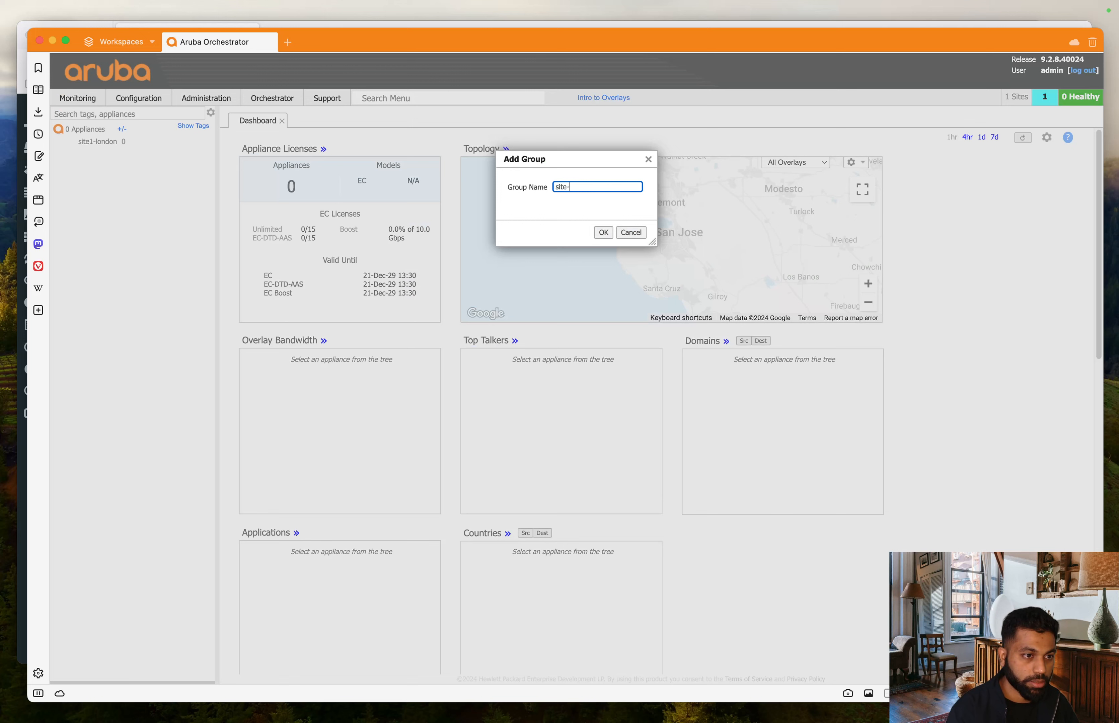
key(BackSpace)
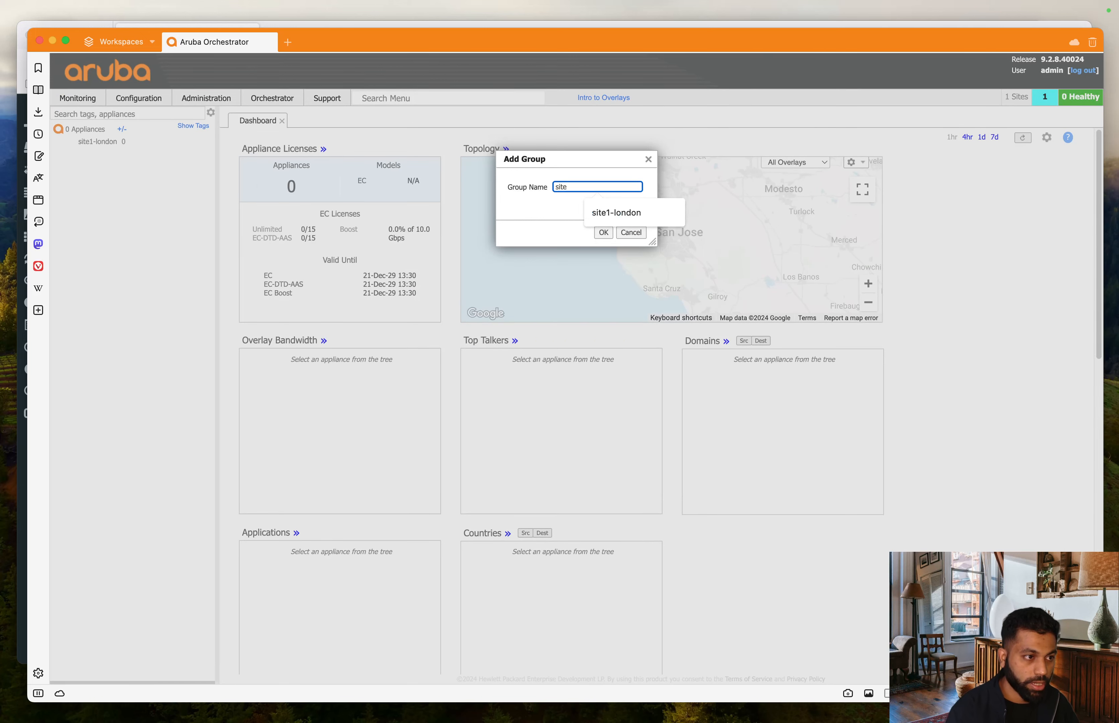
text(2-)
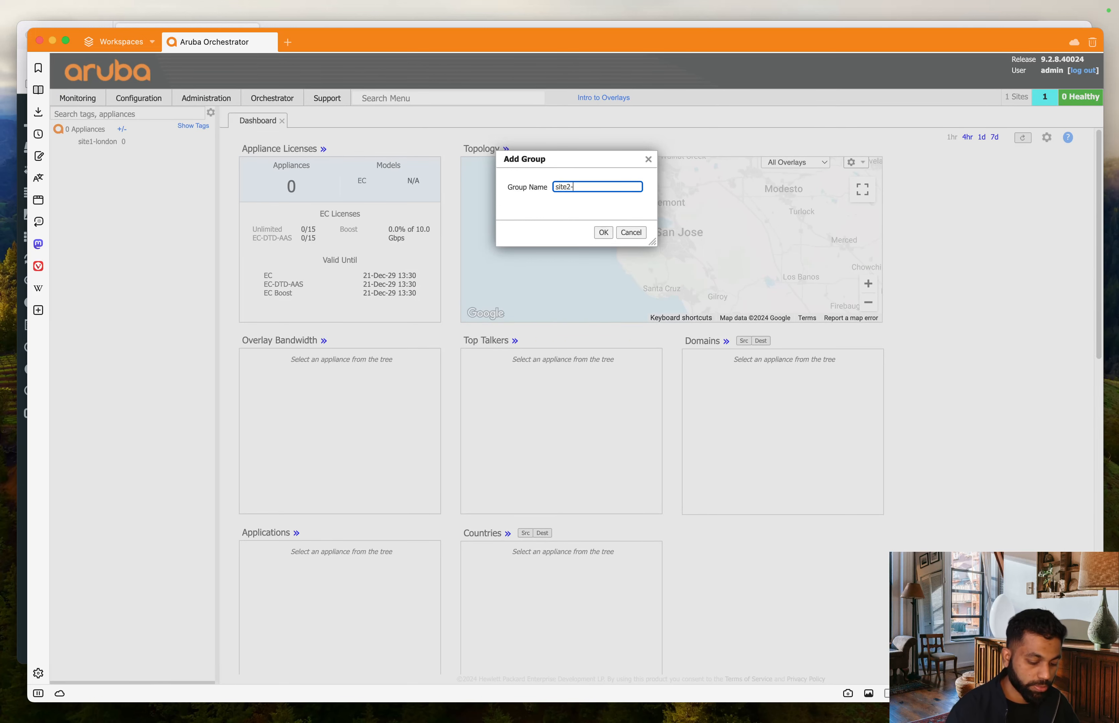
text(paris)
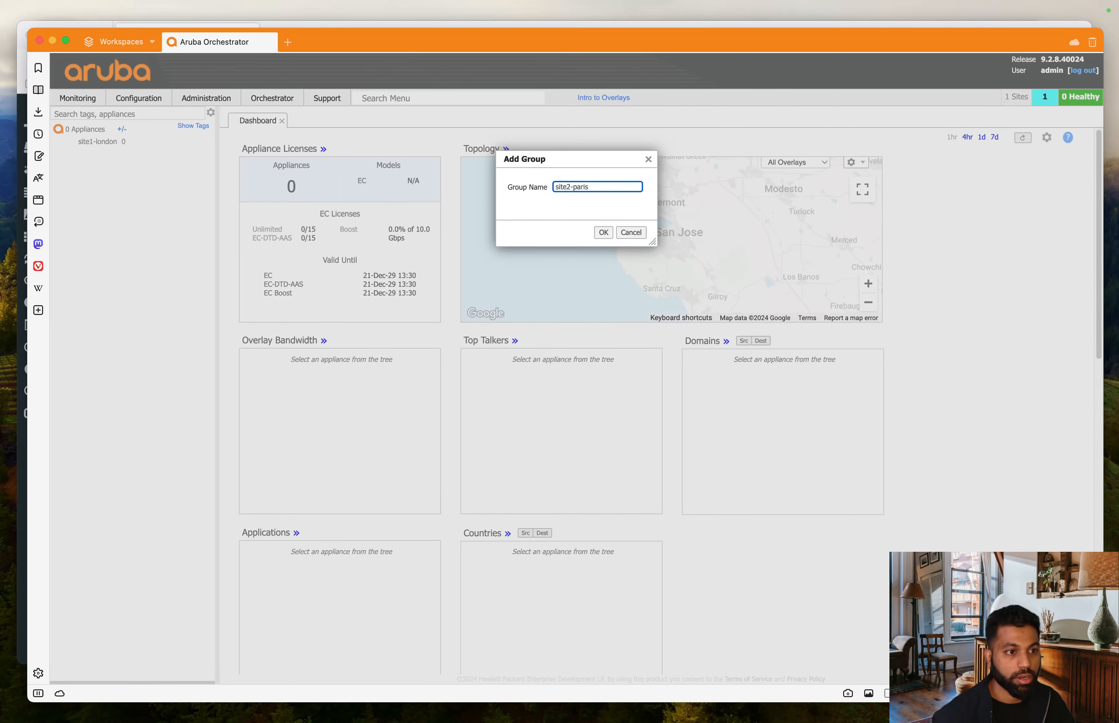
click(604, 232)
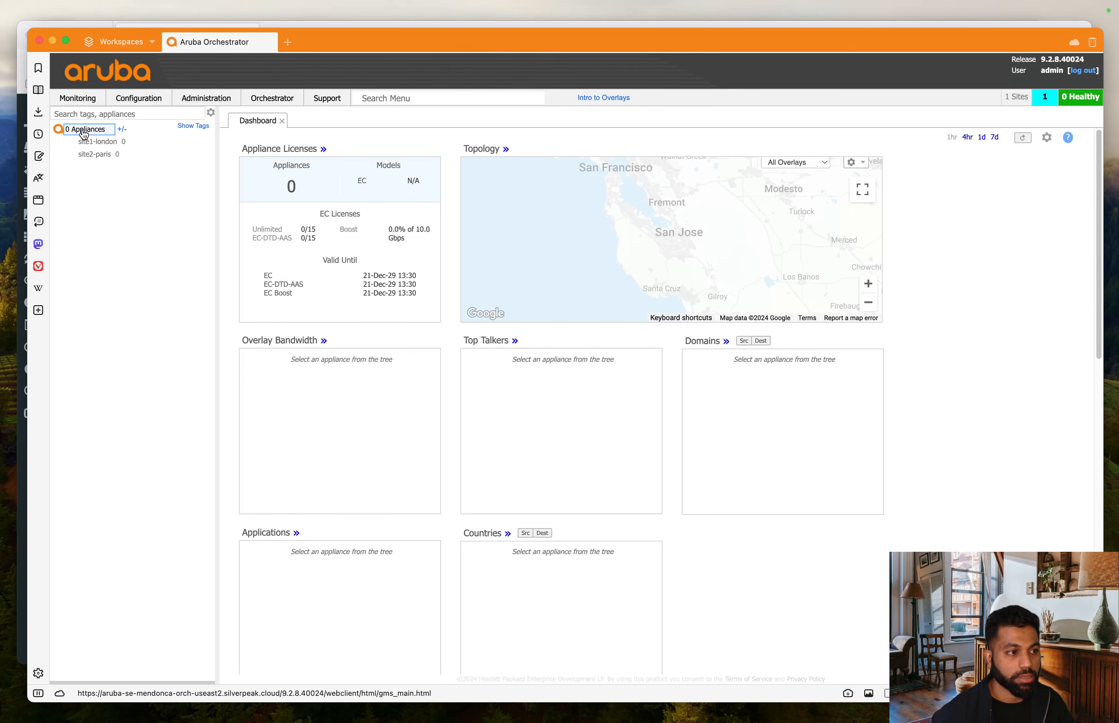
- Add a third group named site3-berlin
click(130, 137)
click(581, 184)
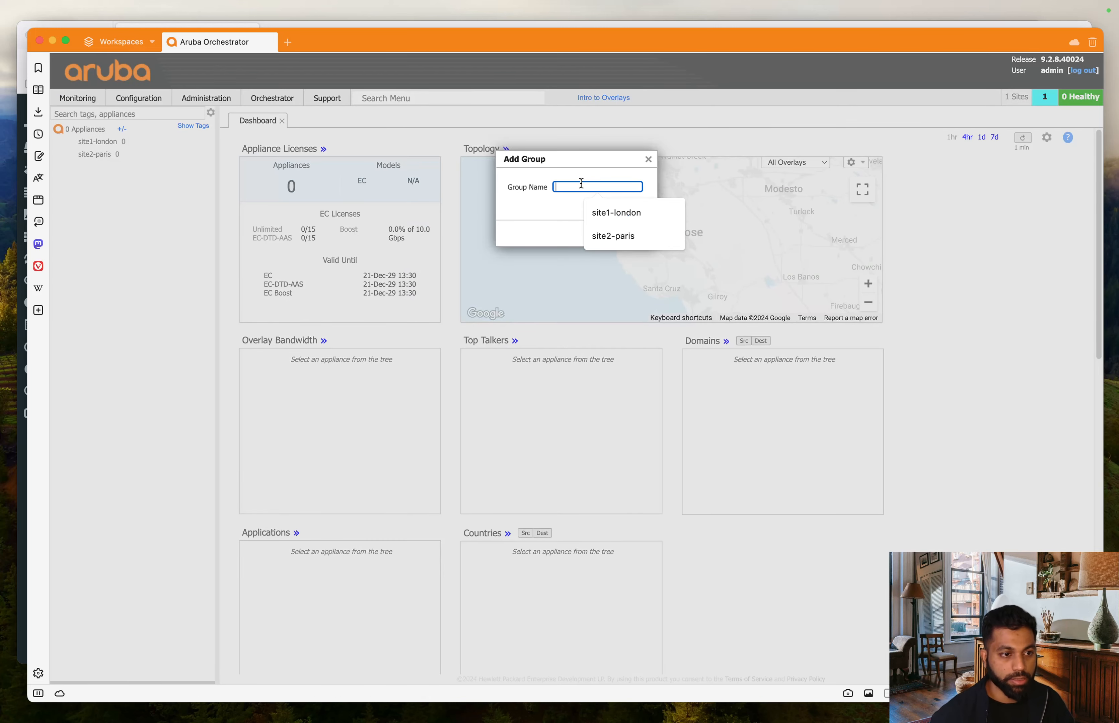
text(site)
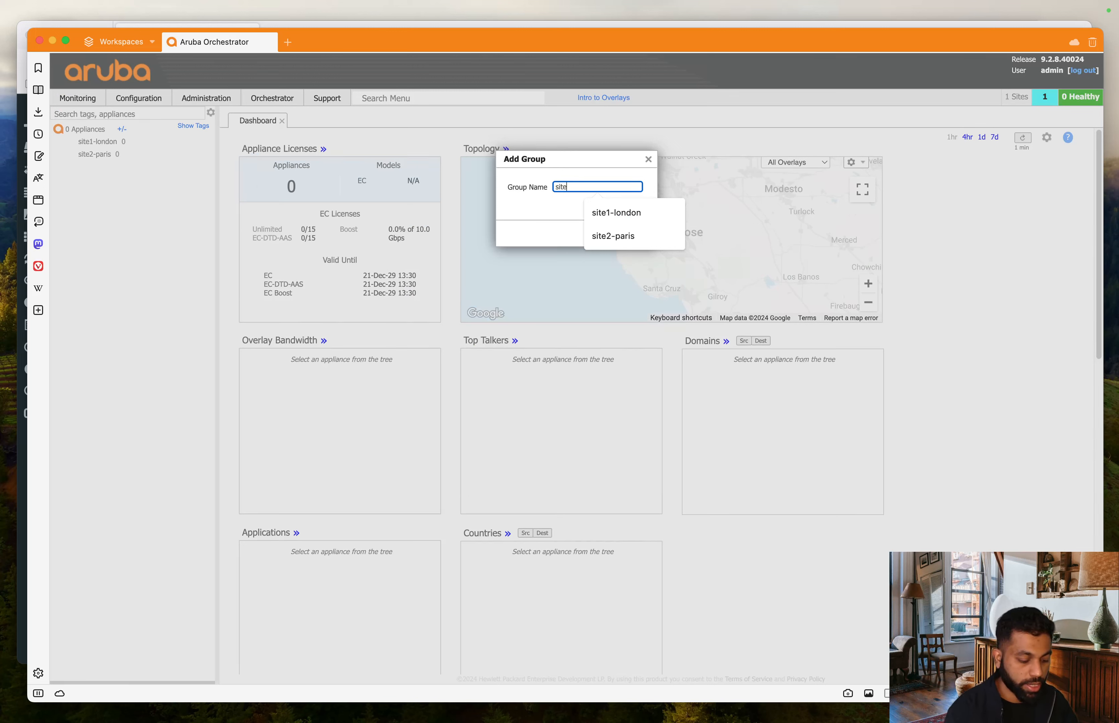
text(3)
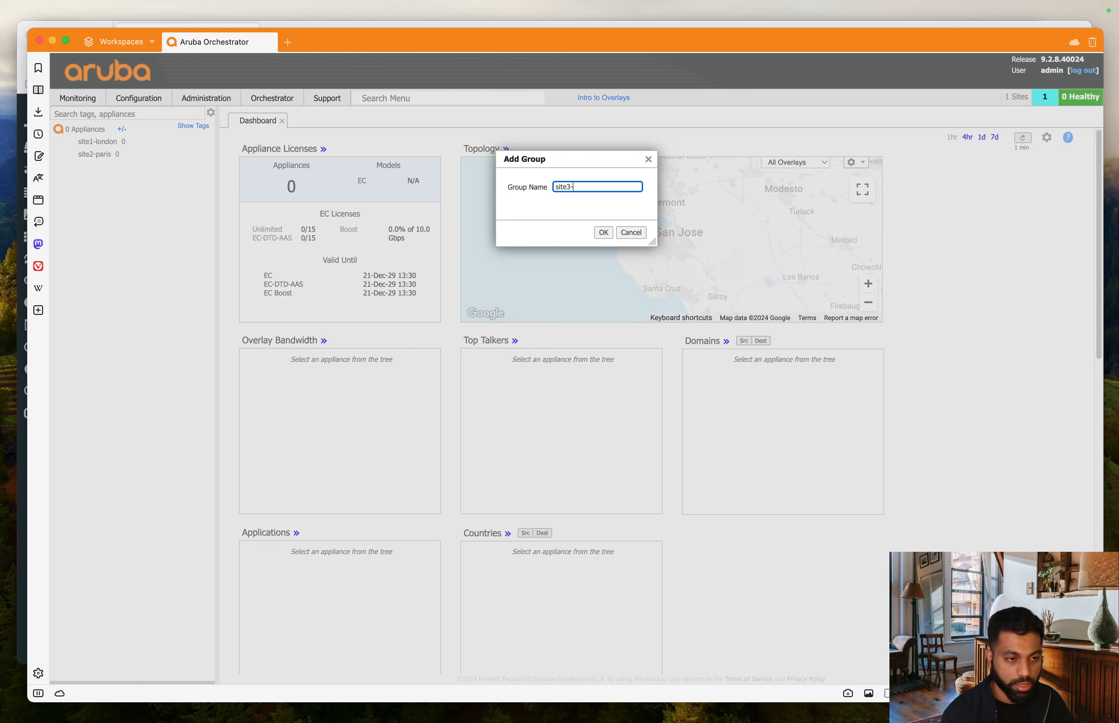
text(-b)
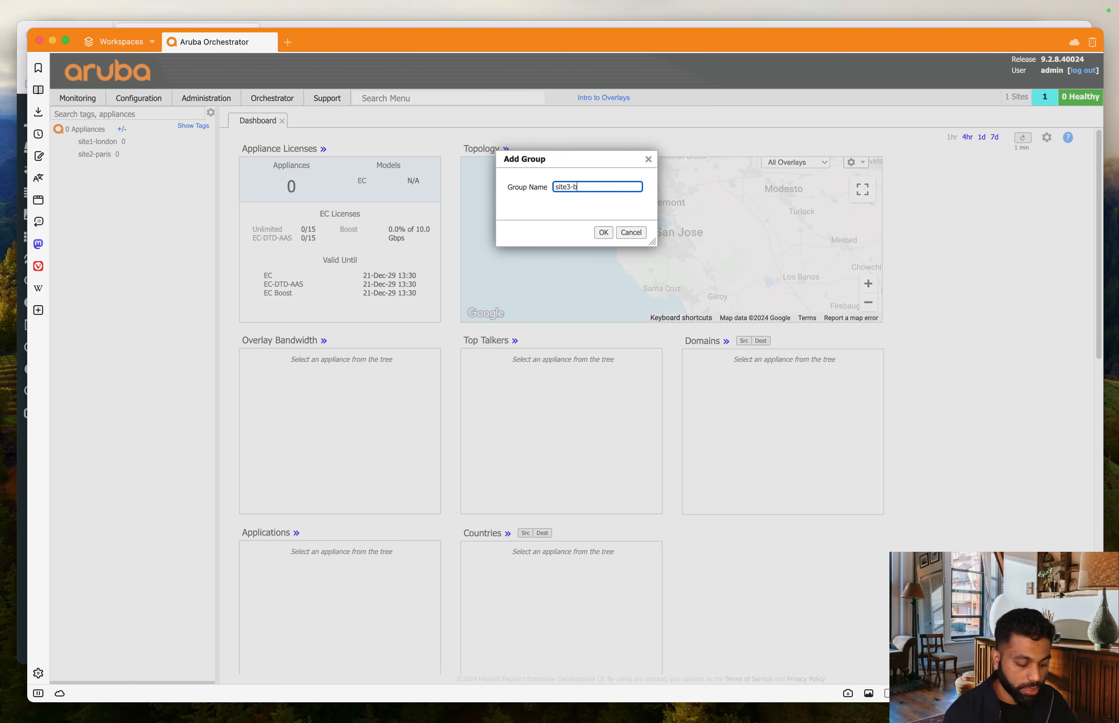
text(erlin)
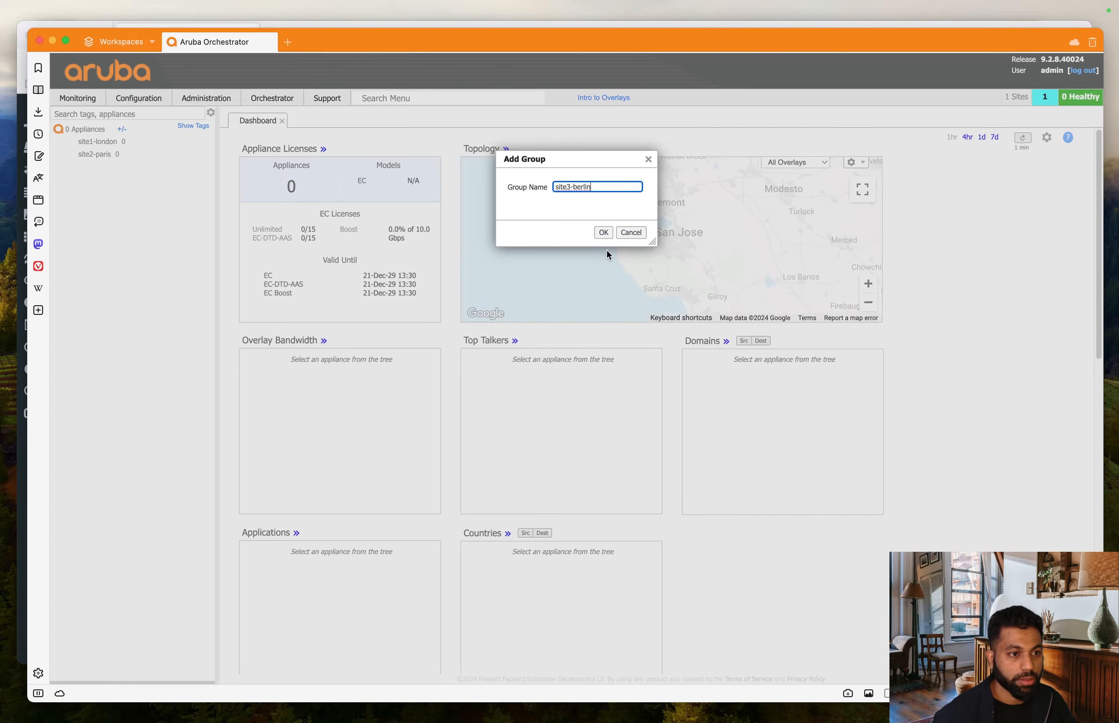
click(605, 234)
key(ctrl+Up)
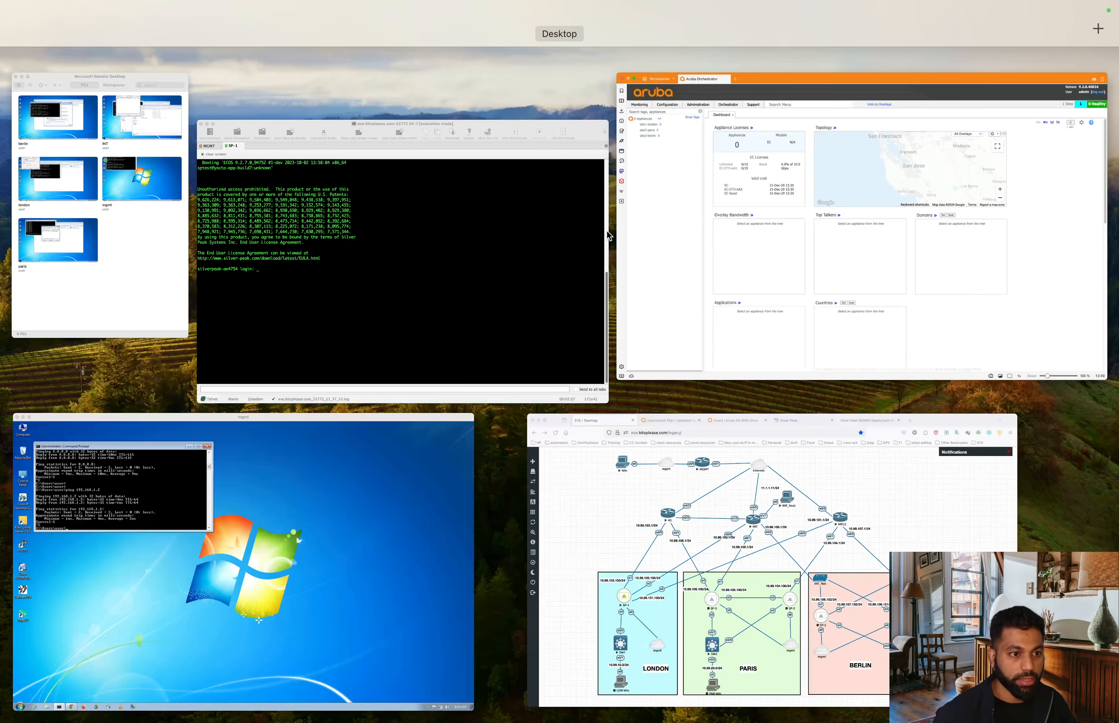
- Check the EVE-NG lab topology, then bring the Orchestrator window back to front
click(818, 650)
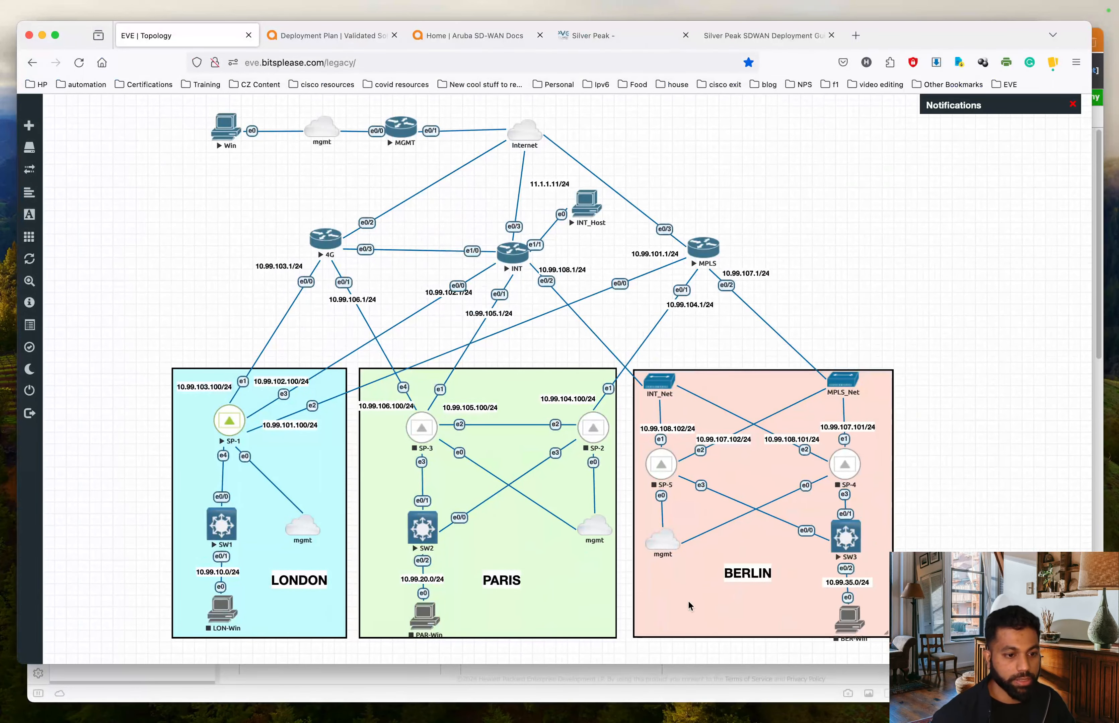
key(ctrl+Up)
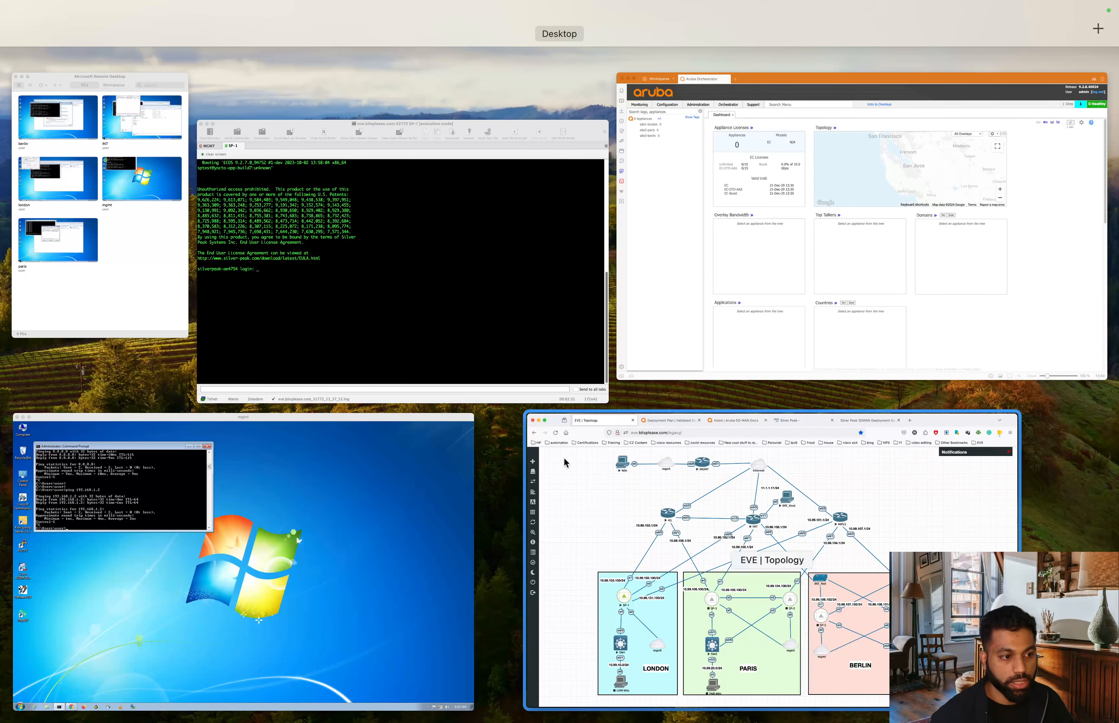
click(799, 231)
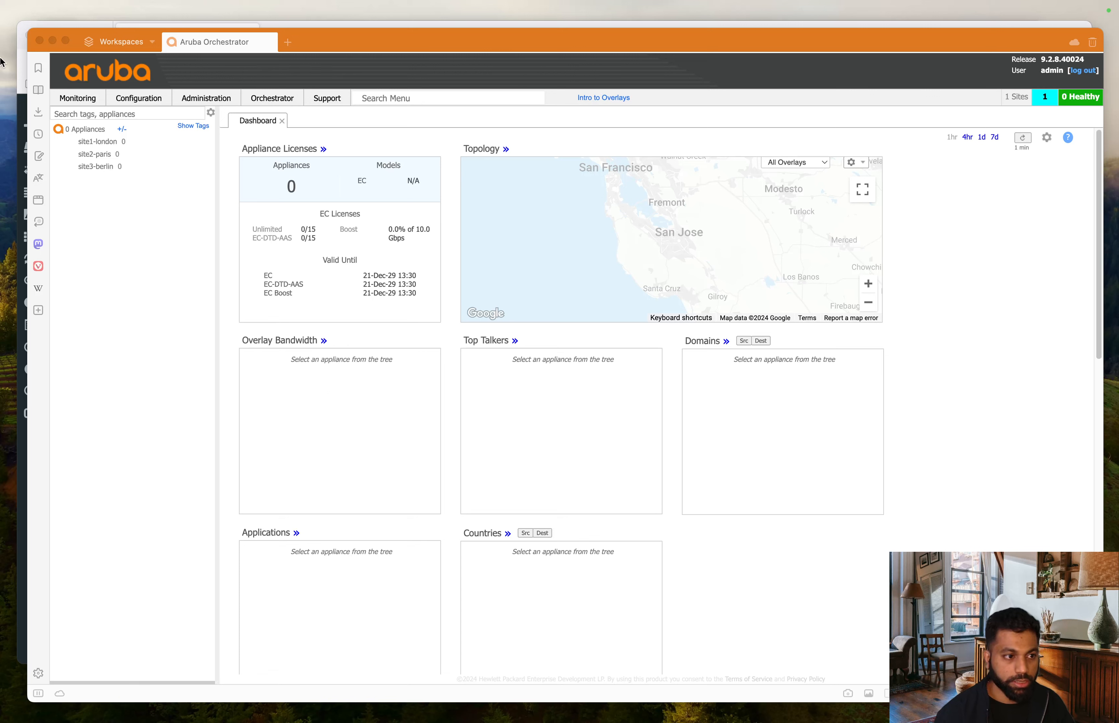
- Focus Orchestrator and display the Administration menu's options
click(114, 217)
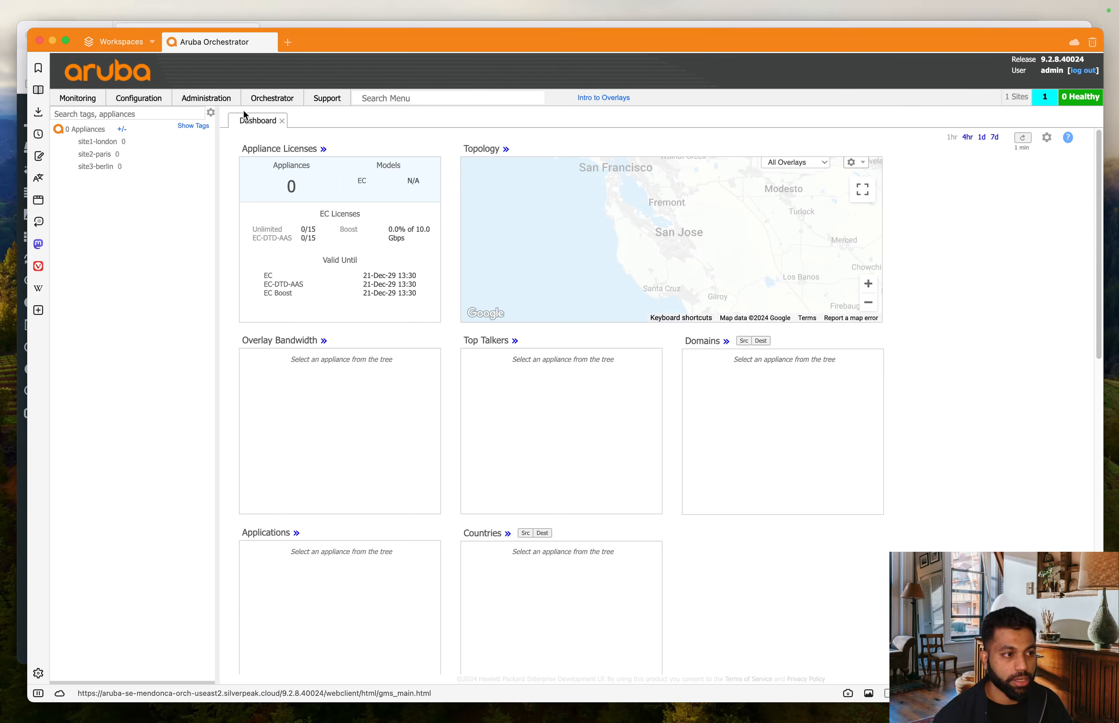
click(78, 98)
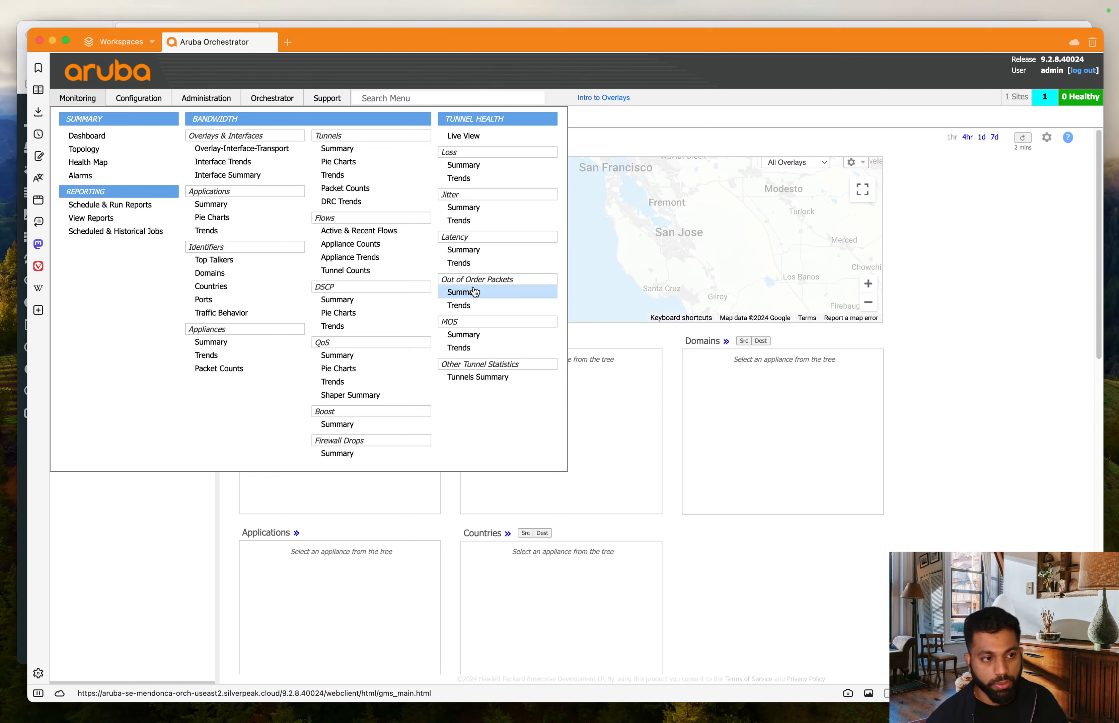
mouse_move(138, 101)
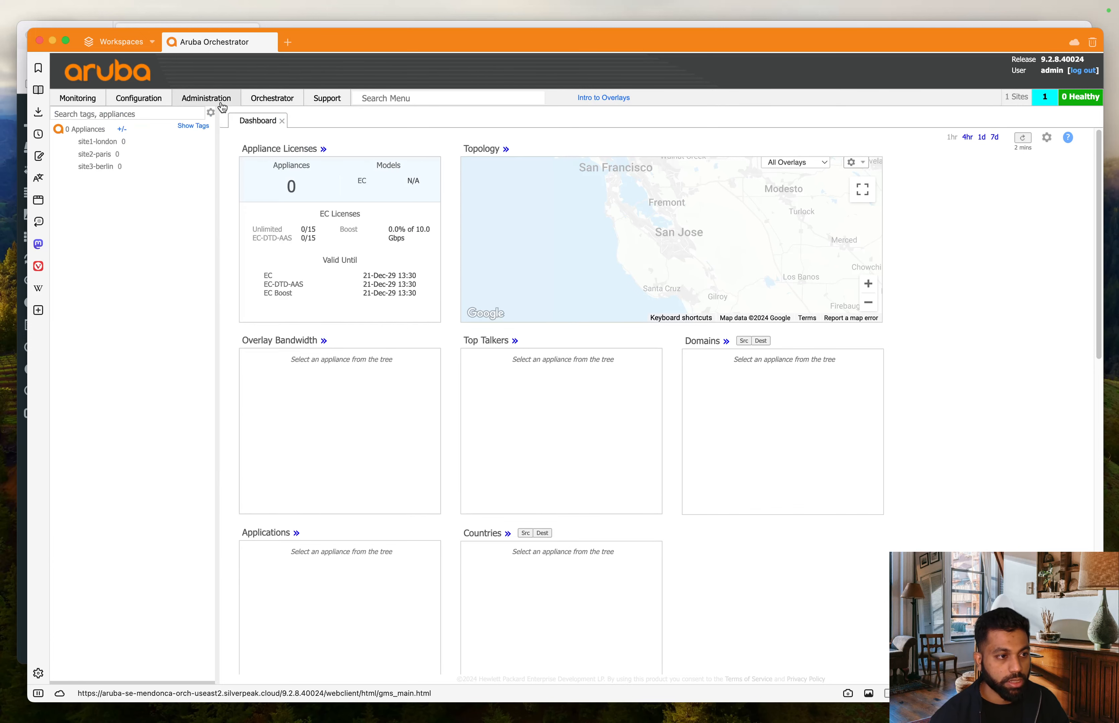
mouse_move(221, 107)
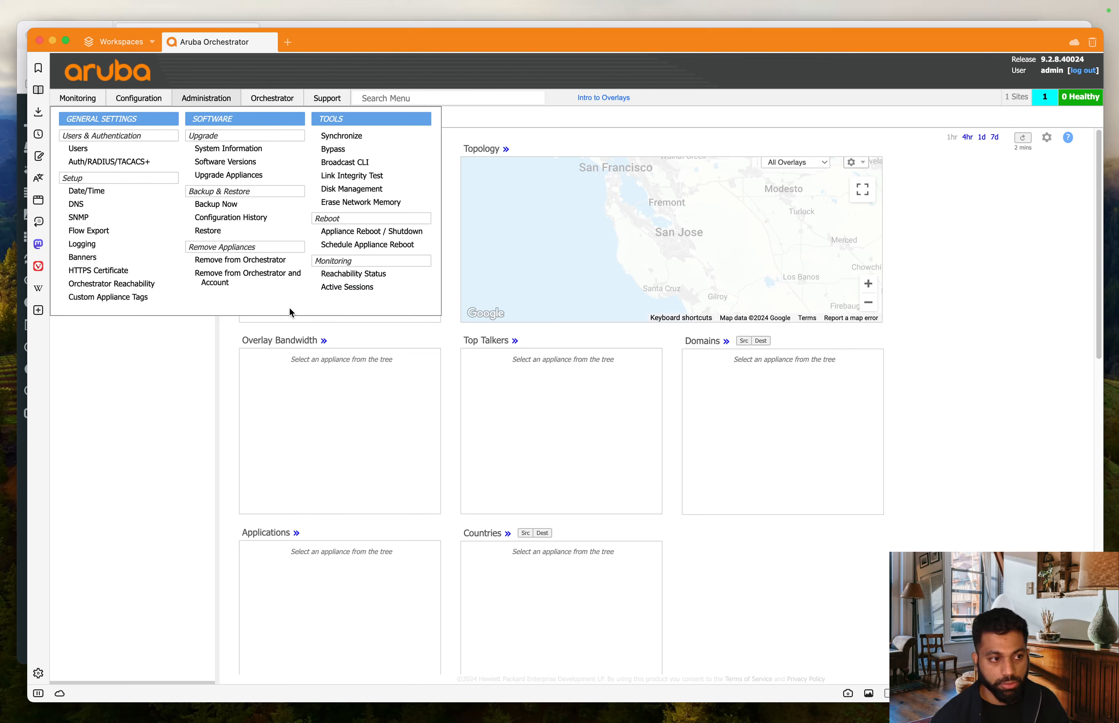
click(287, 104)
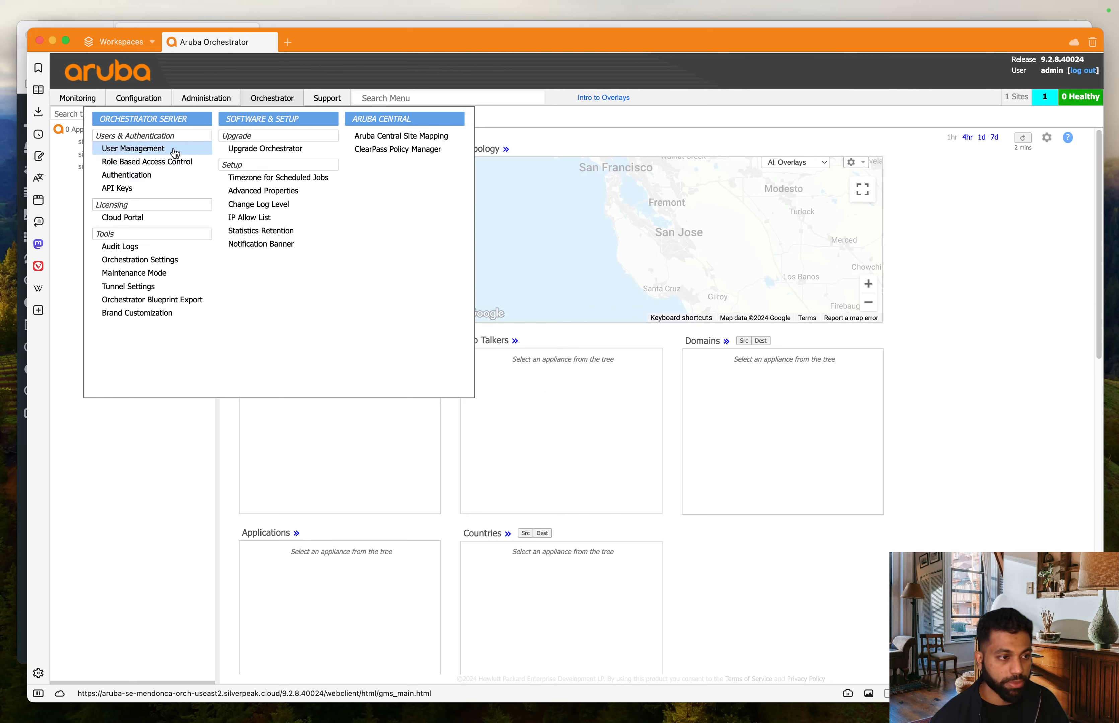
click(155, 149)
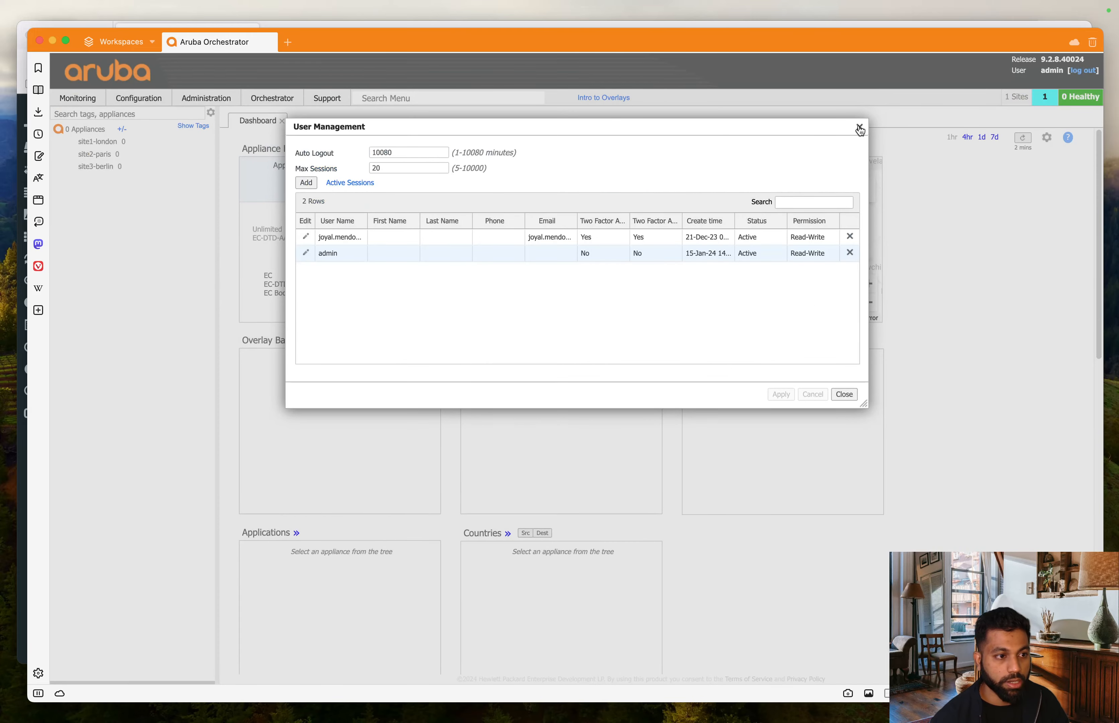
click(860, 129)
mouse_move(212, 102)
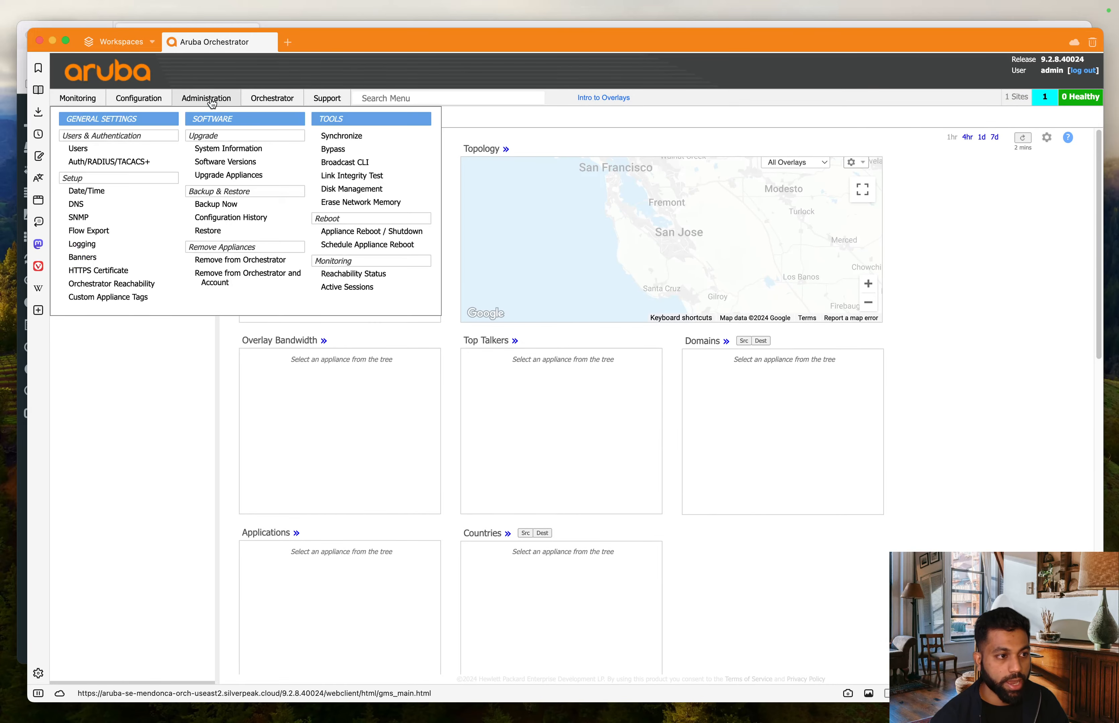
mouse_move(262, 101)
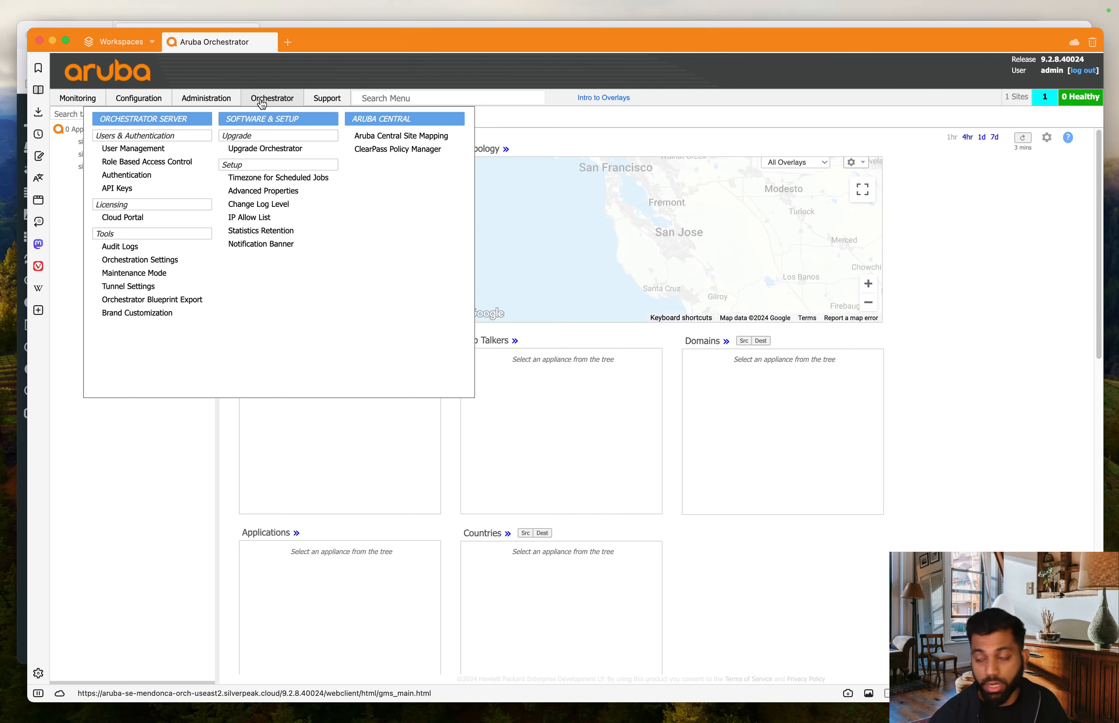
mouse_move(334, 100)
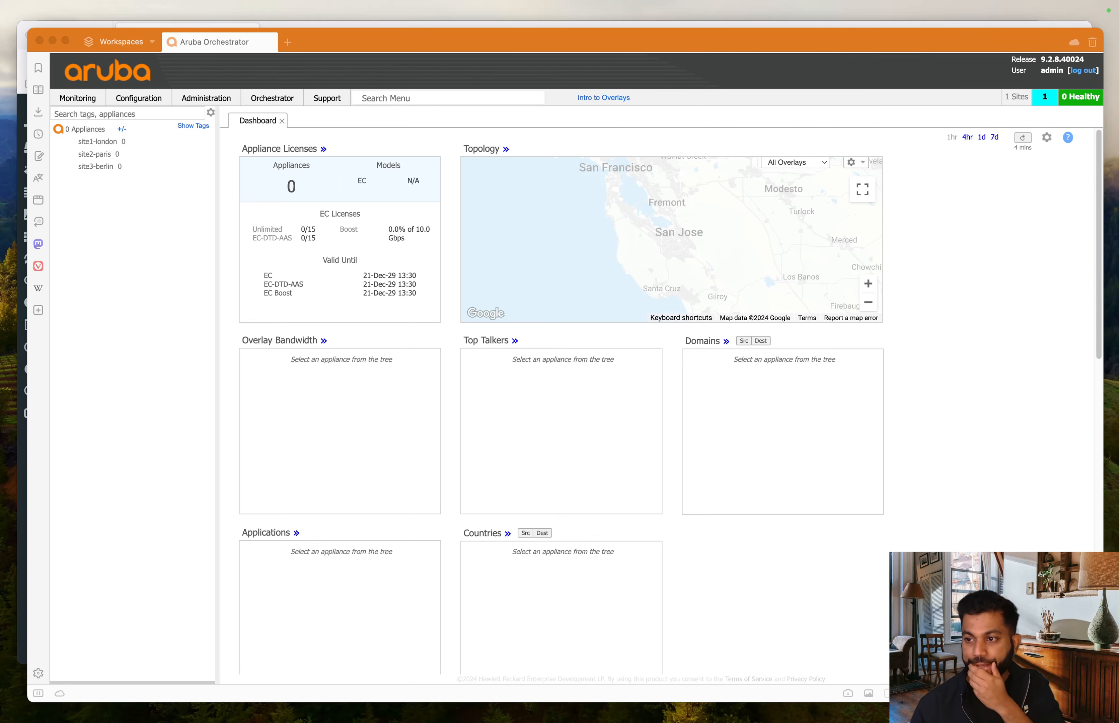
- Open Configuration > Interface Labels and select the LTE WAN label row
click(133, 216)
click(139, 99)
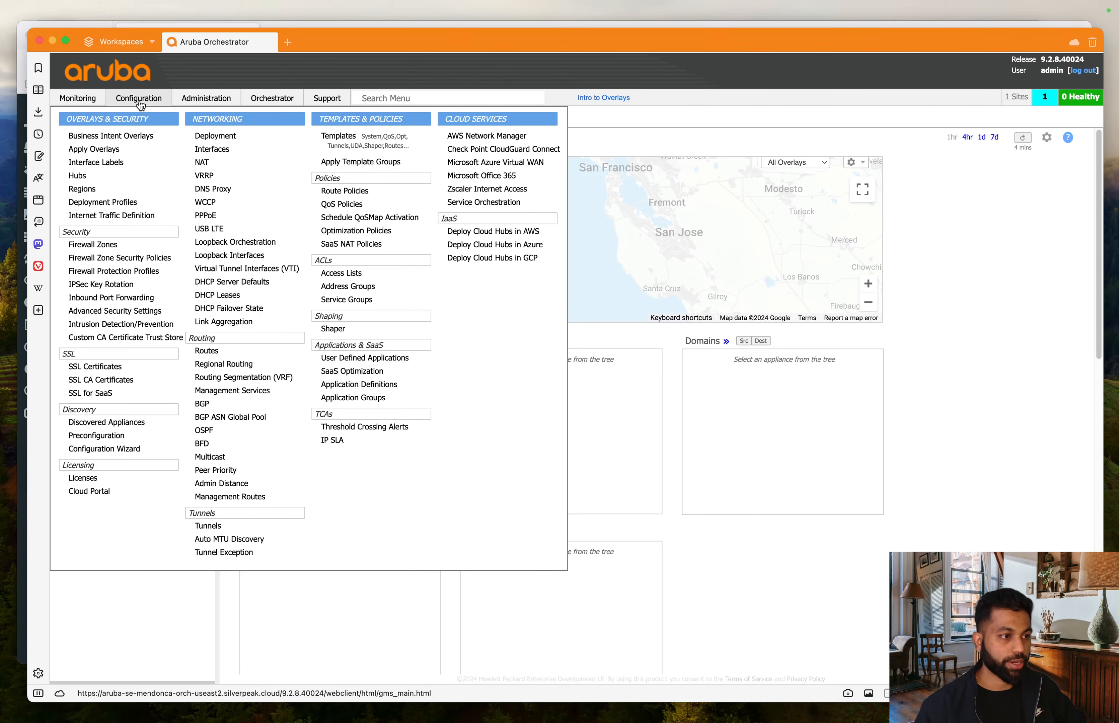
click(118, 166)
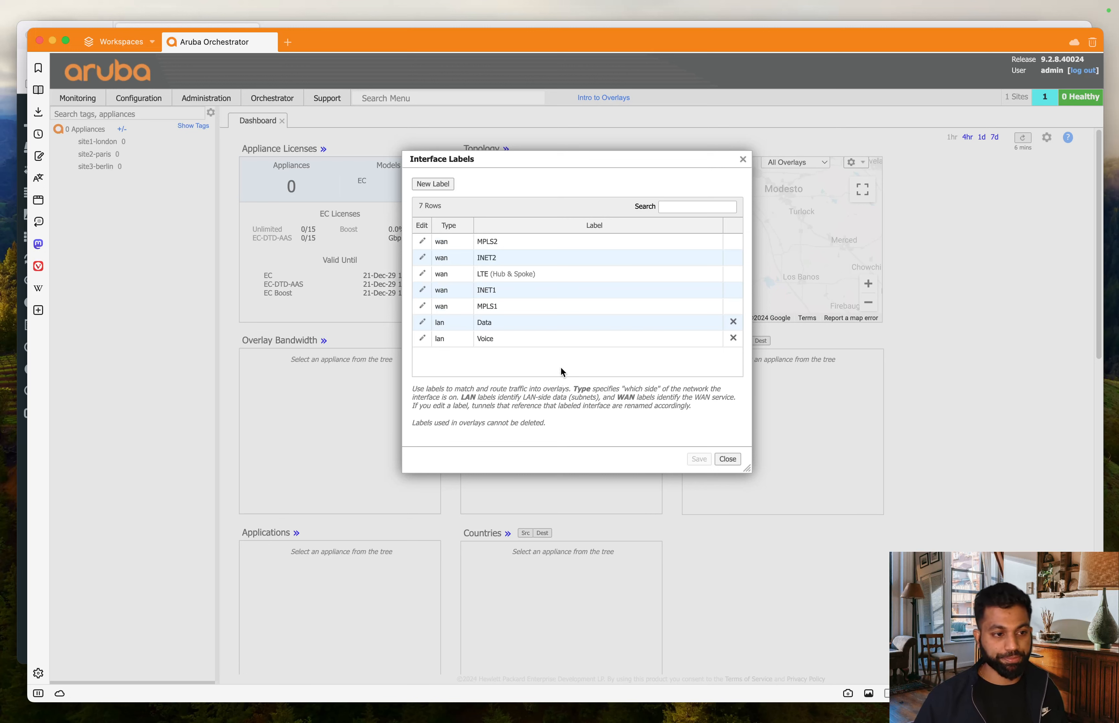
click(493, 276)
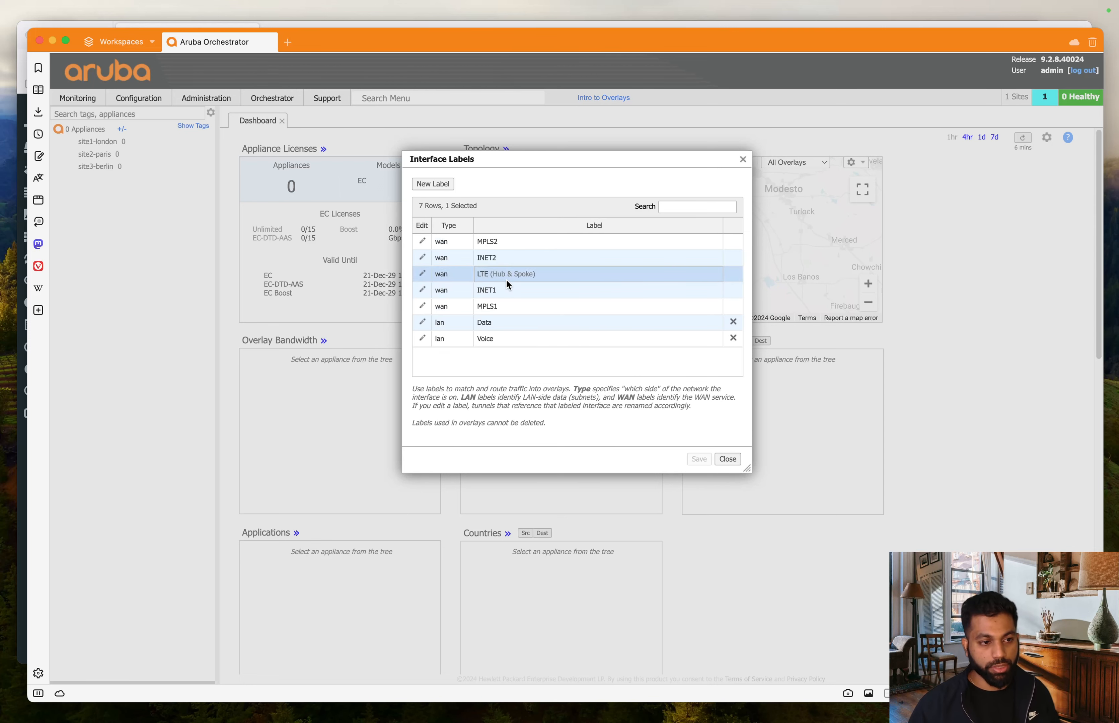
- Edit the LTE label, change its topology to any, and save
click(422, 275)
click(564, 246)
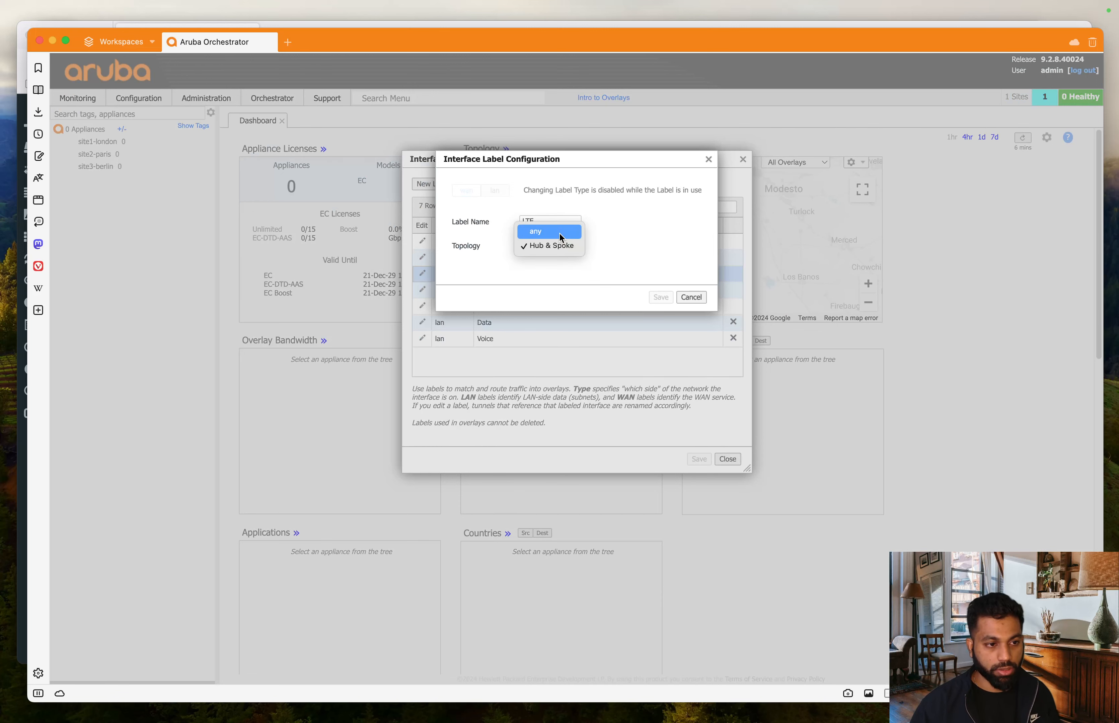
click(560, 234)
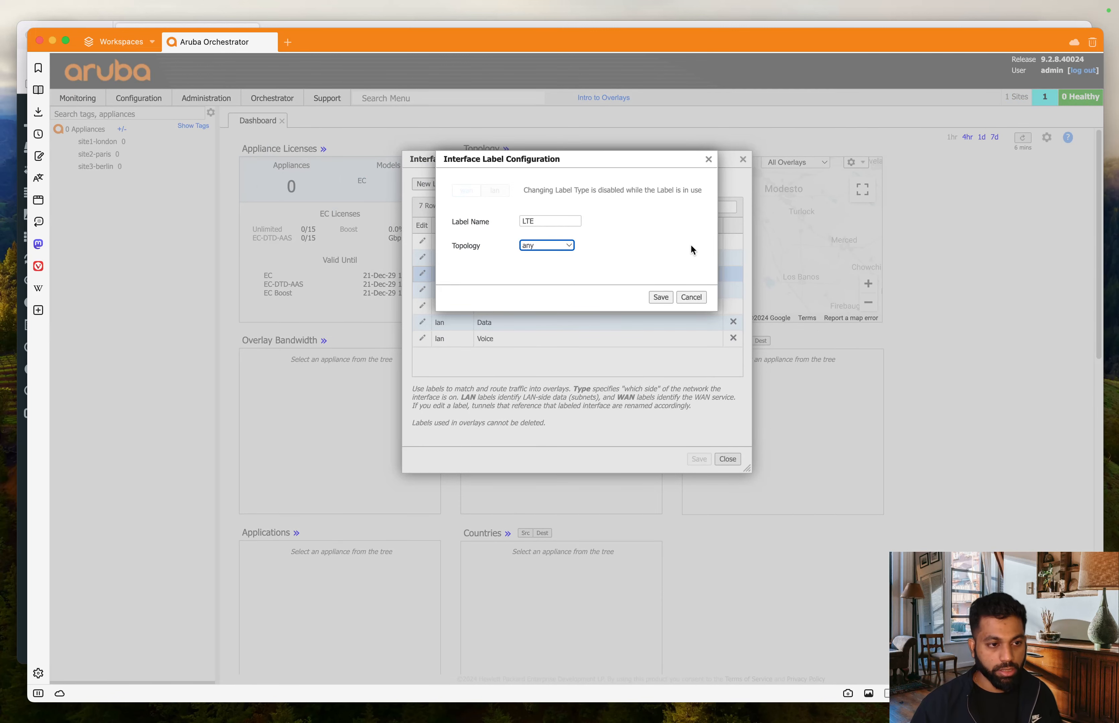
click(661, 298)
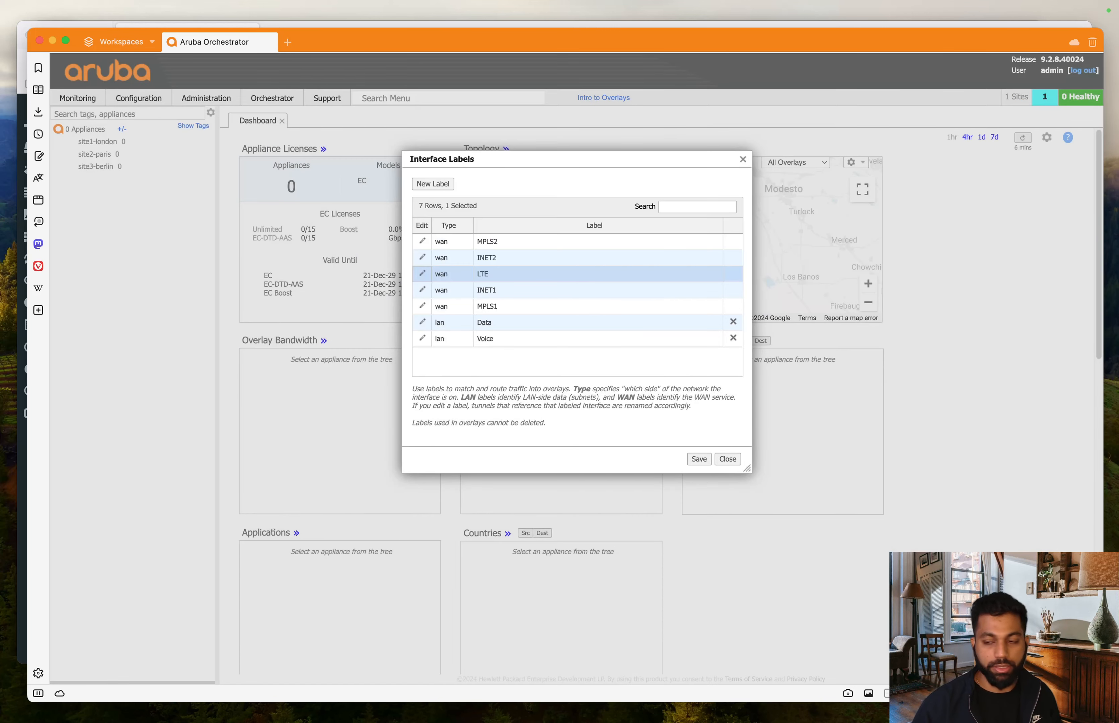
- Select the MPLS2 WAN label in the interface labels list
key(super+Tab)
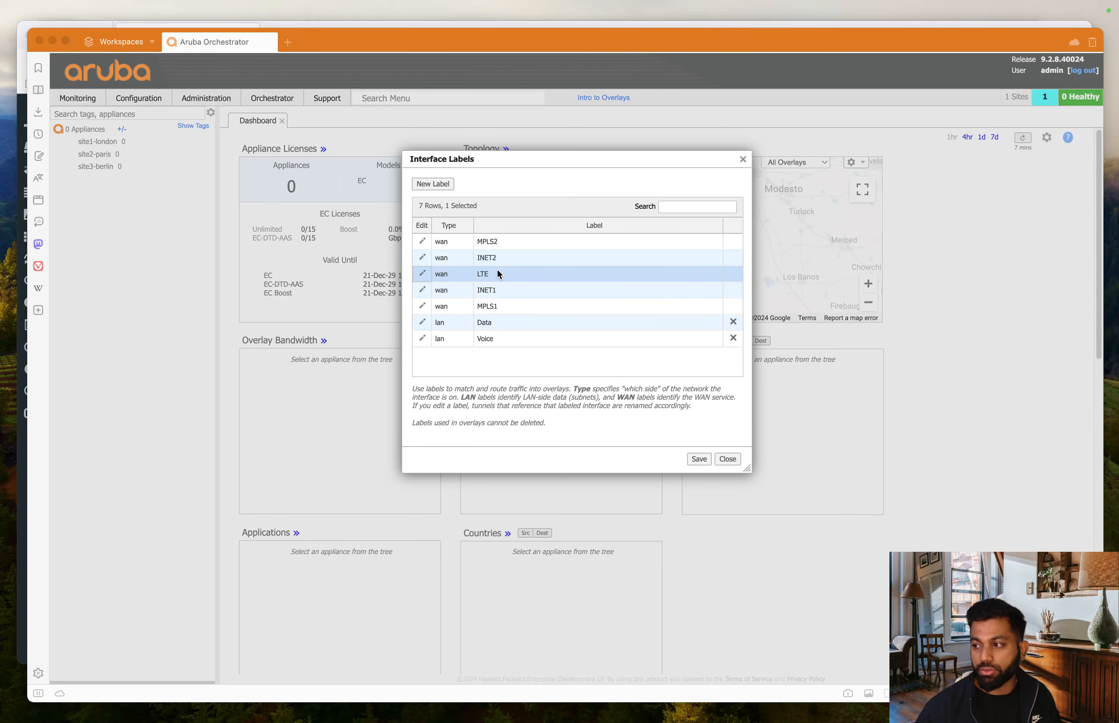
click(499, 241)
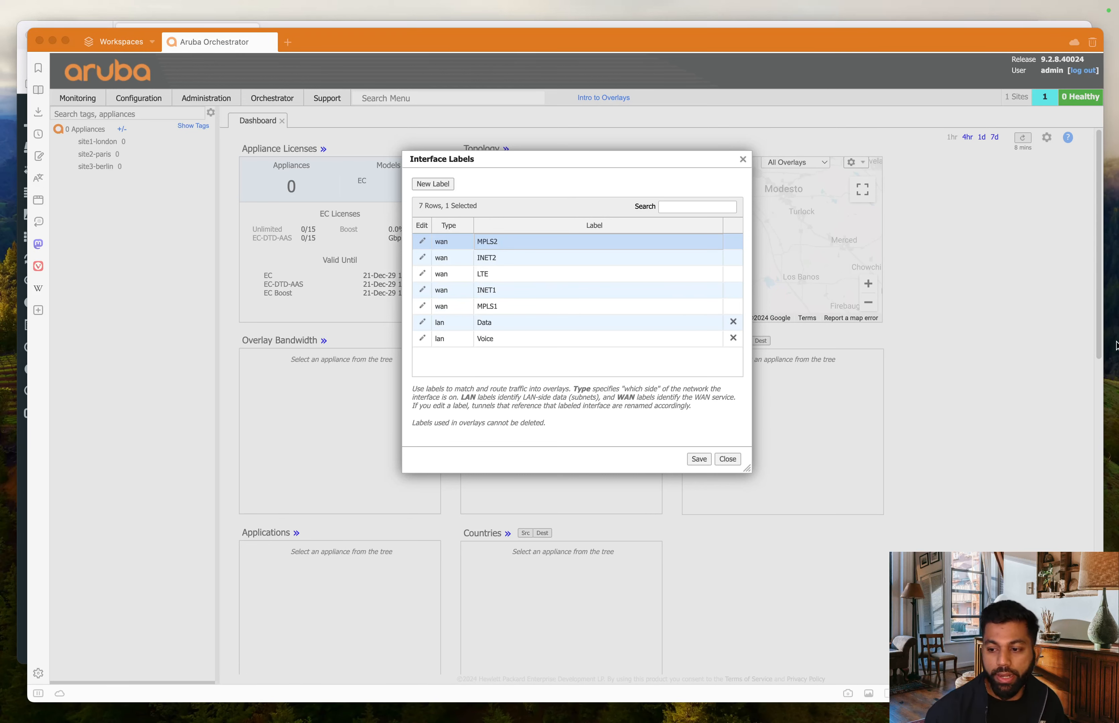
click(557, 452)
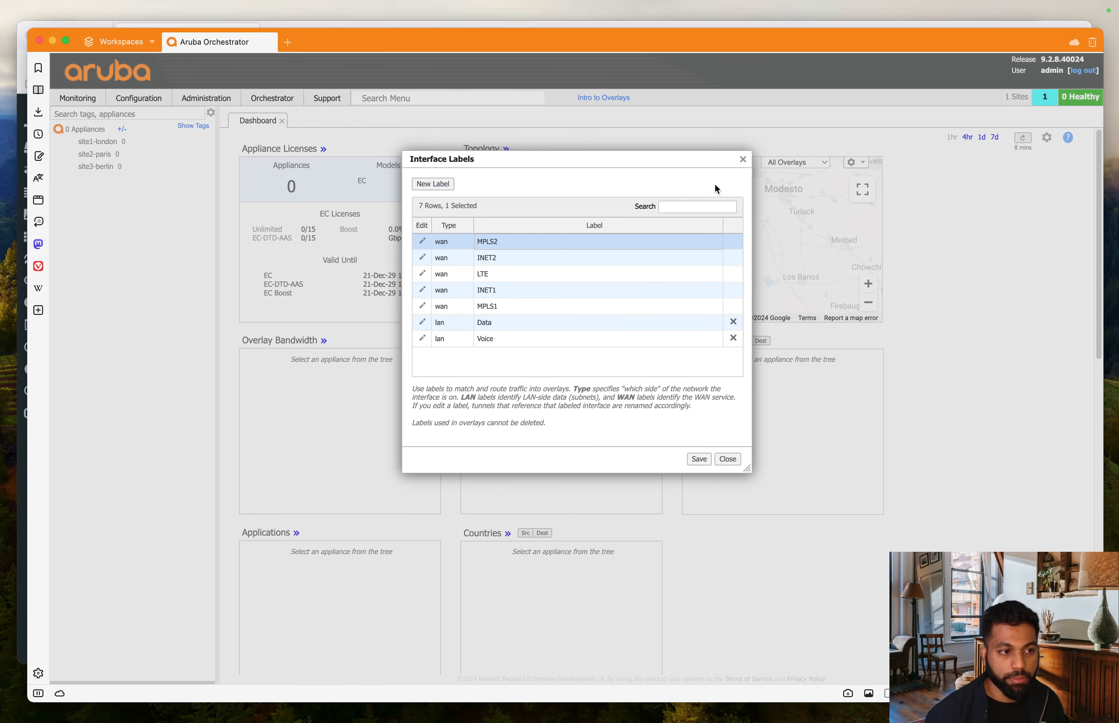
- Create a new LAN interface label named 'guestwifi' and save it
click(433, 184)
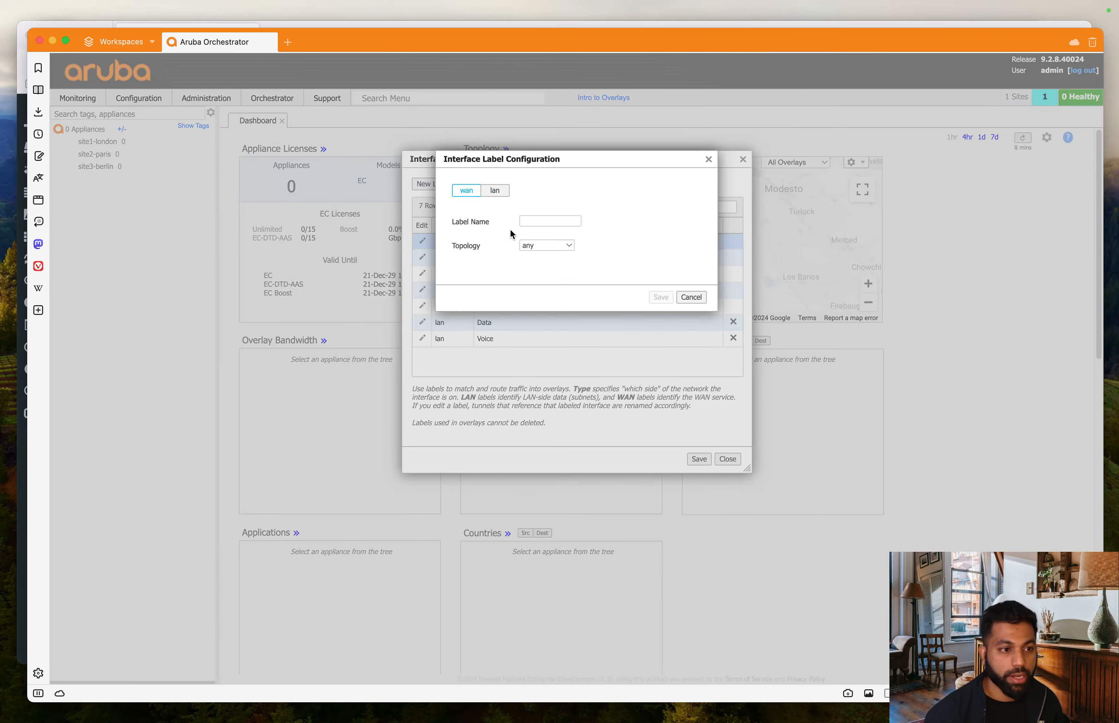
click(534, 221)
click(508, 192)
click(560, 219)
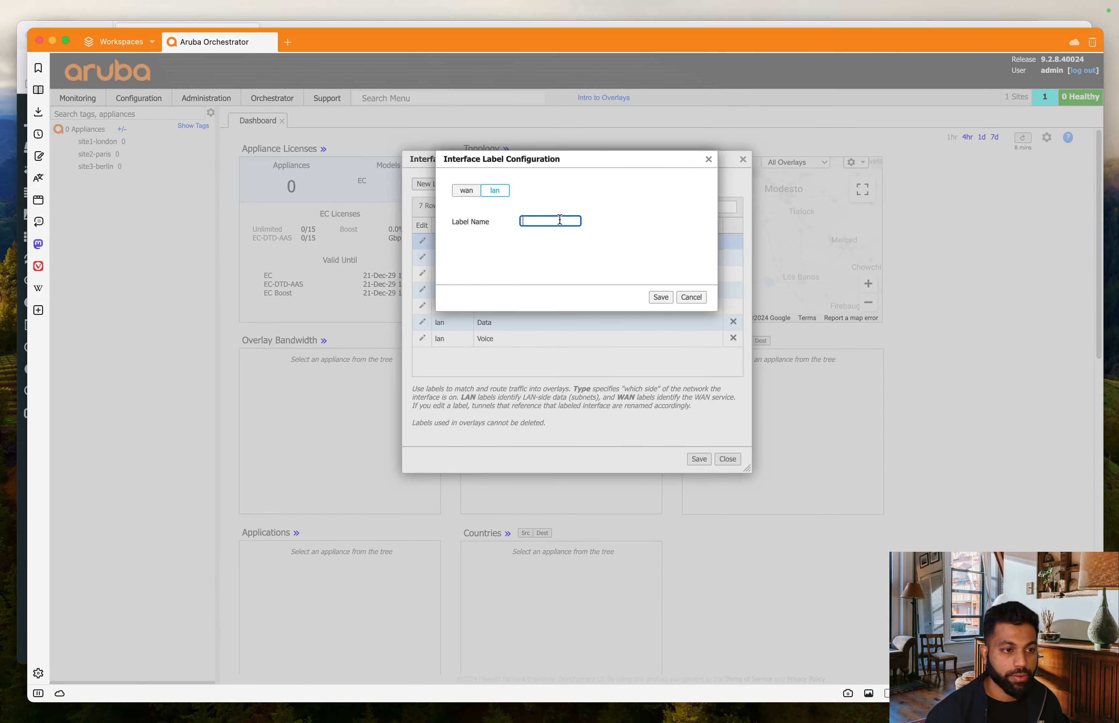
text(guestwifi)
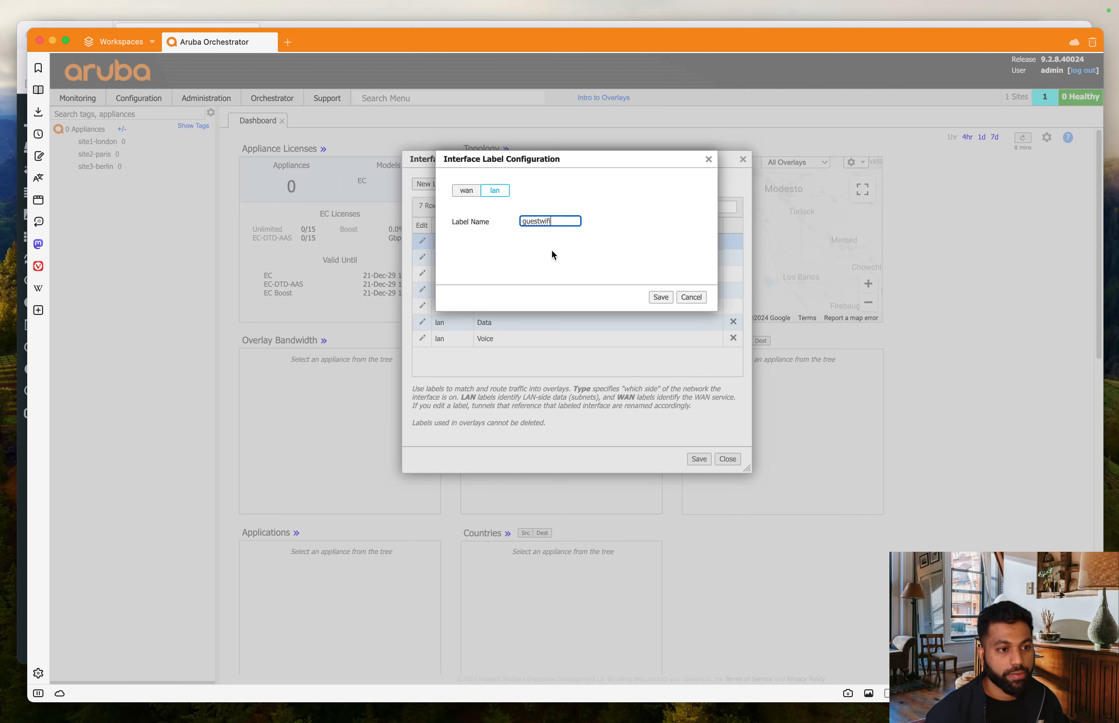
click(553, 299)
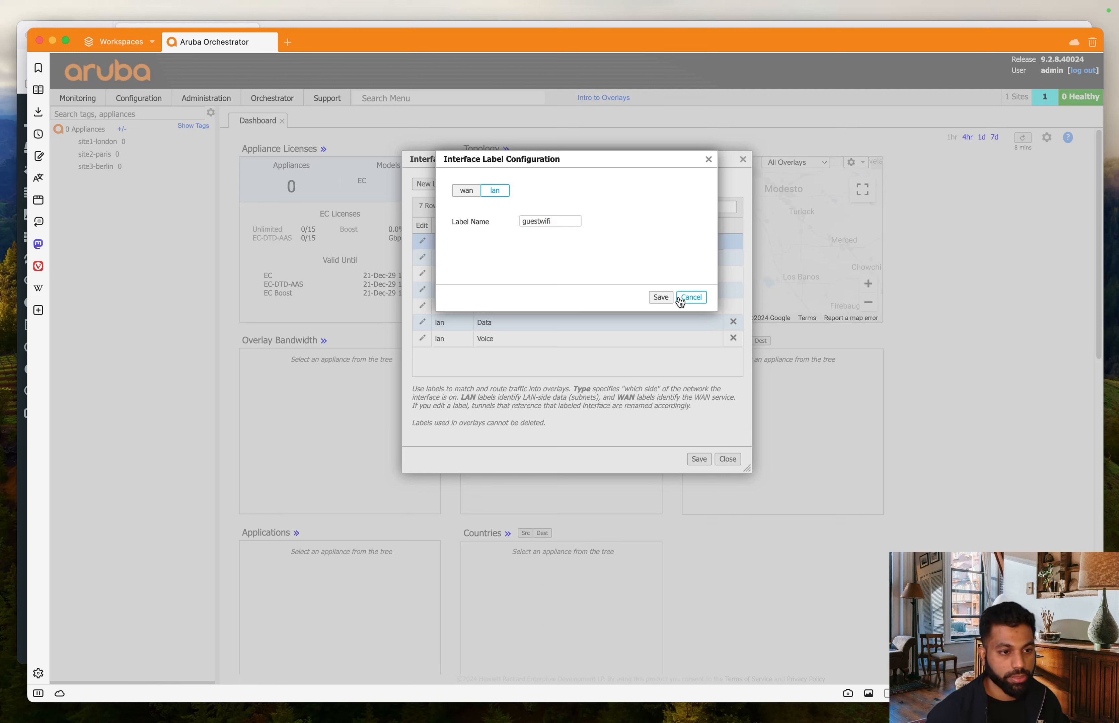
click(661, 298)
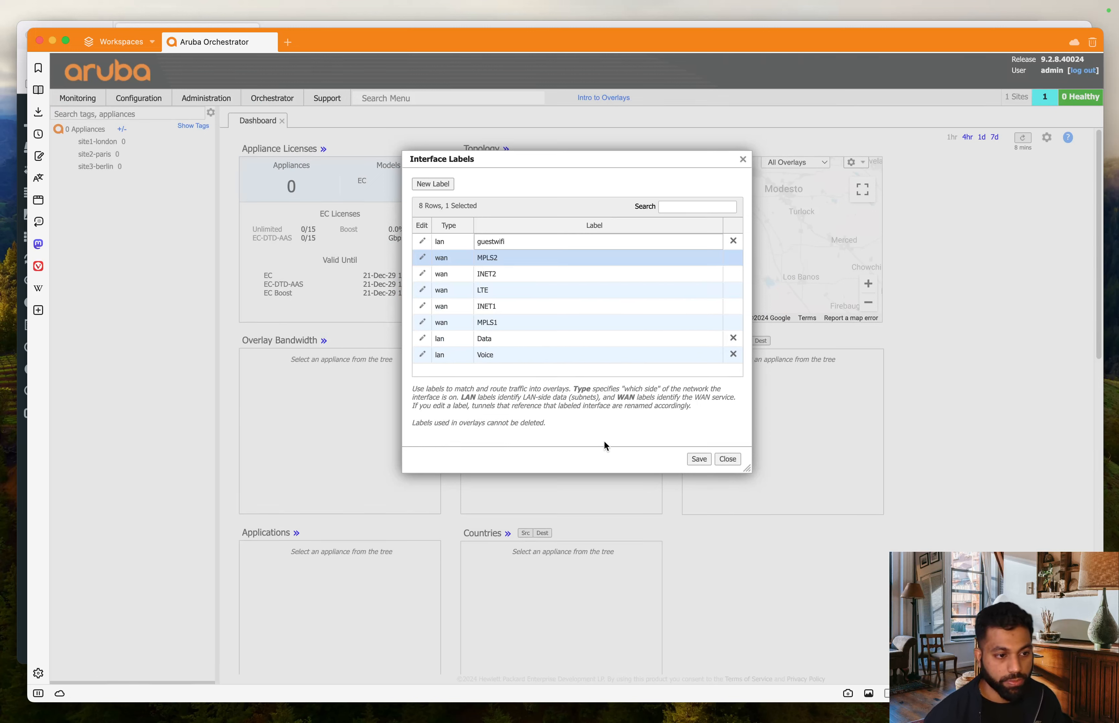
- Save all interface label changes and go to Configuration > Templates
click(699, 458)
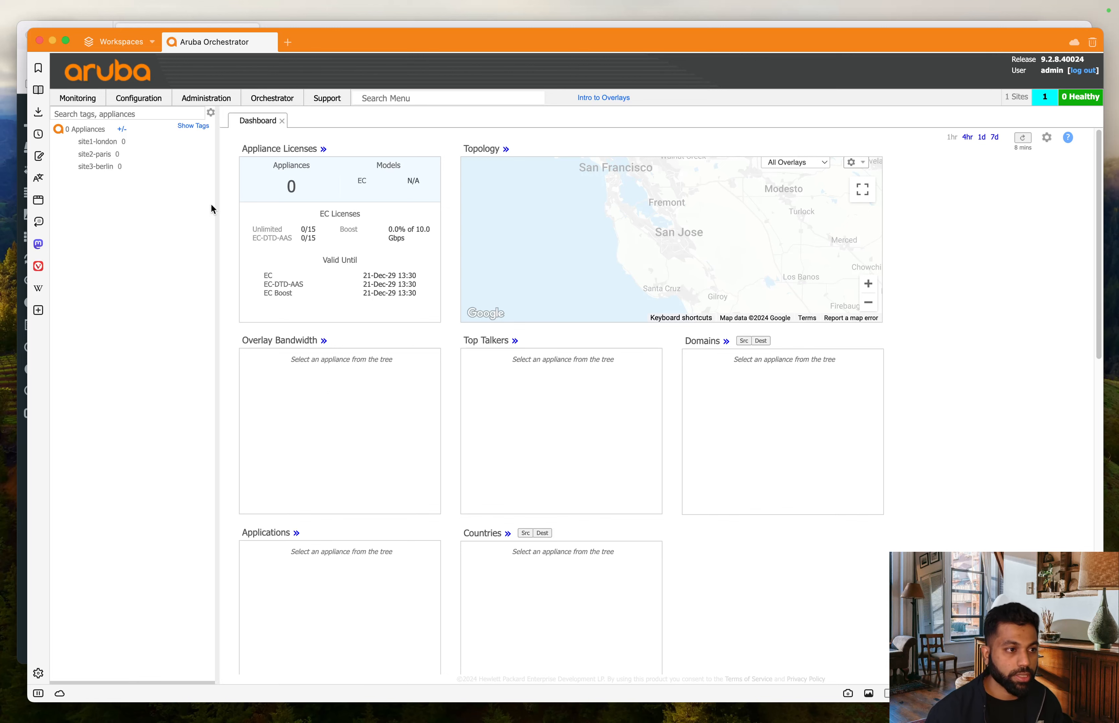
click(125, 101)
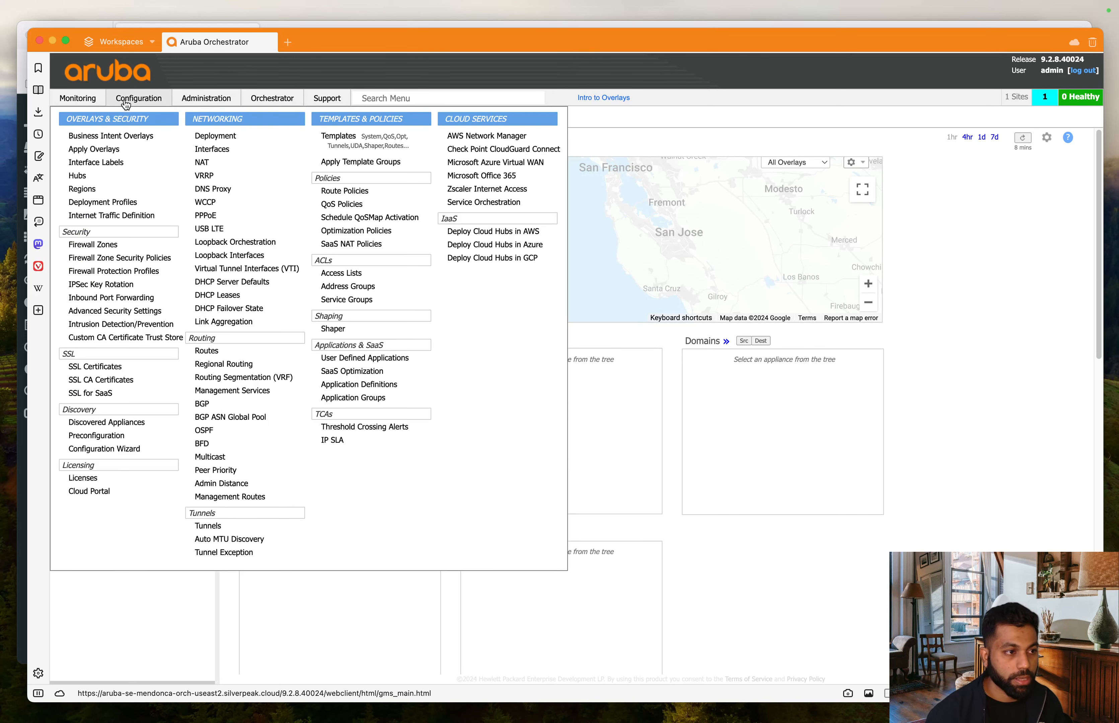
click(320, 130)
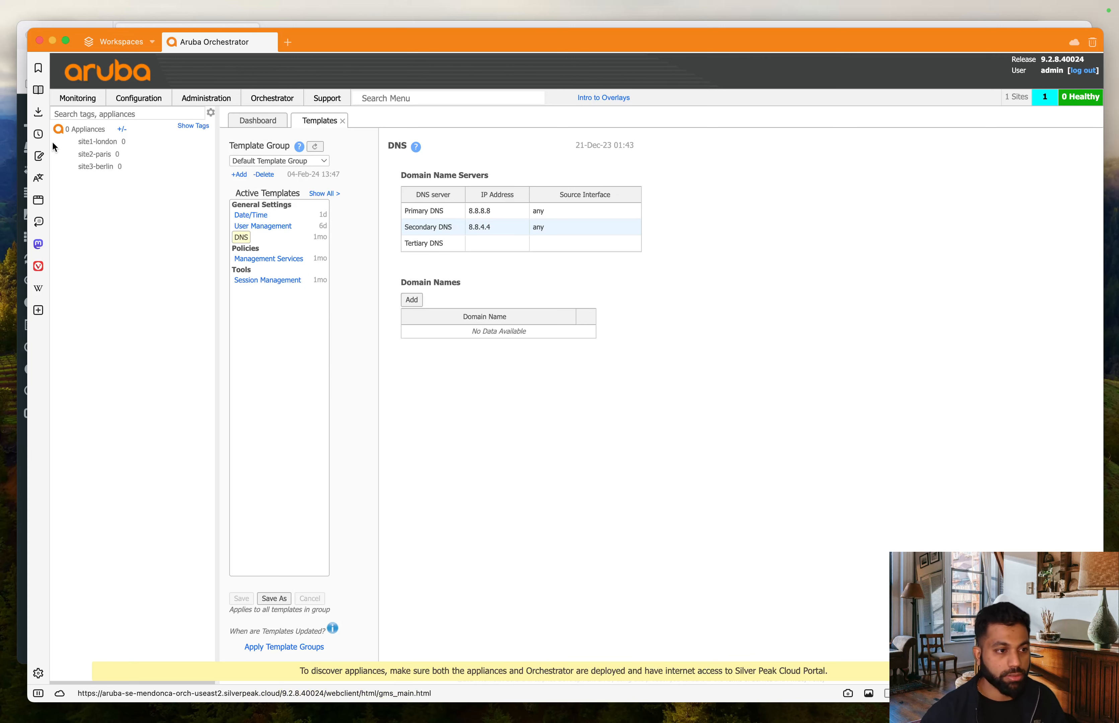
- Show all available templates while keeping the Default Template Group selected
click(324, 194)
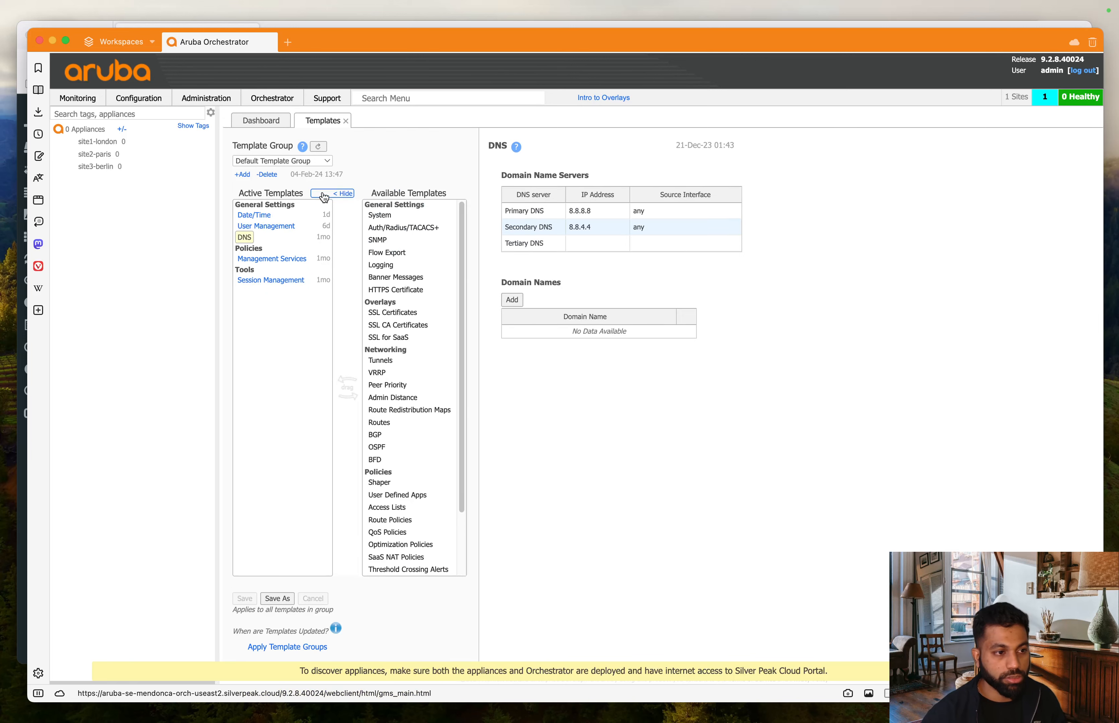
click(327, 163)
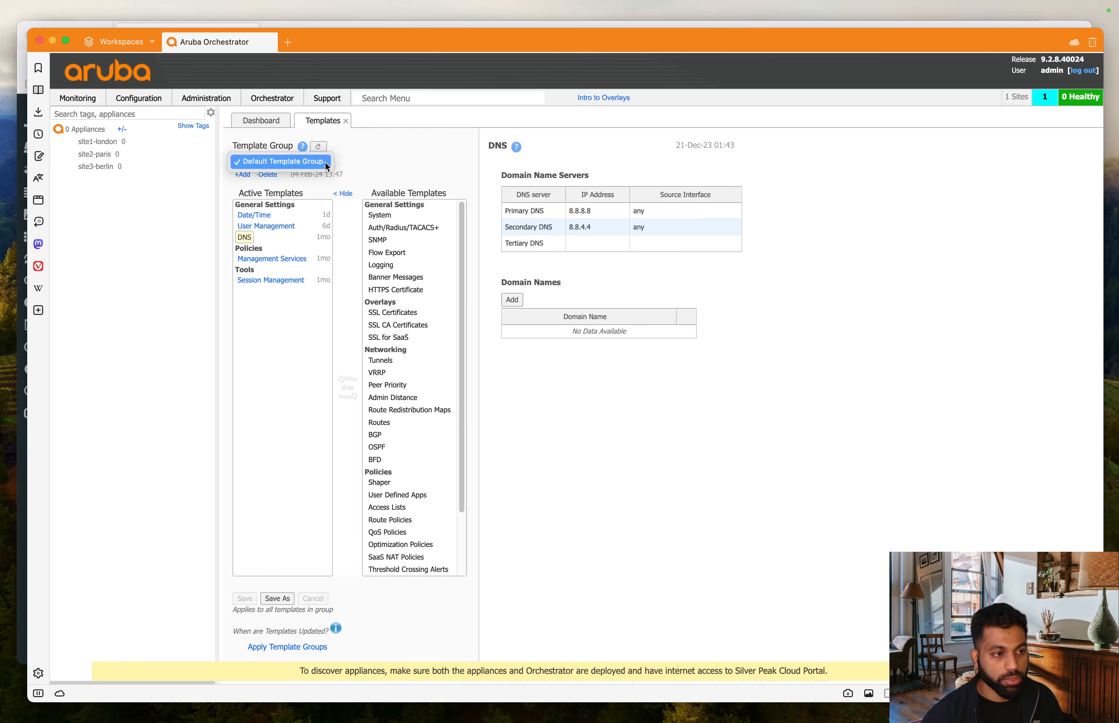
click(304, 169)
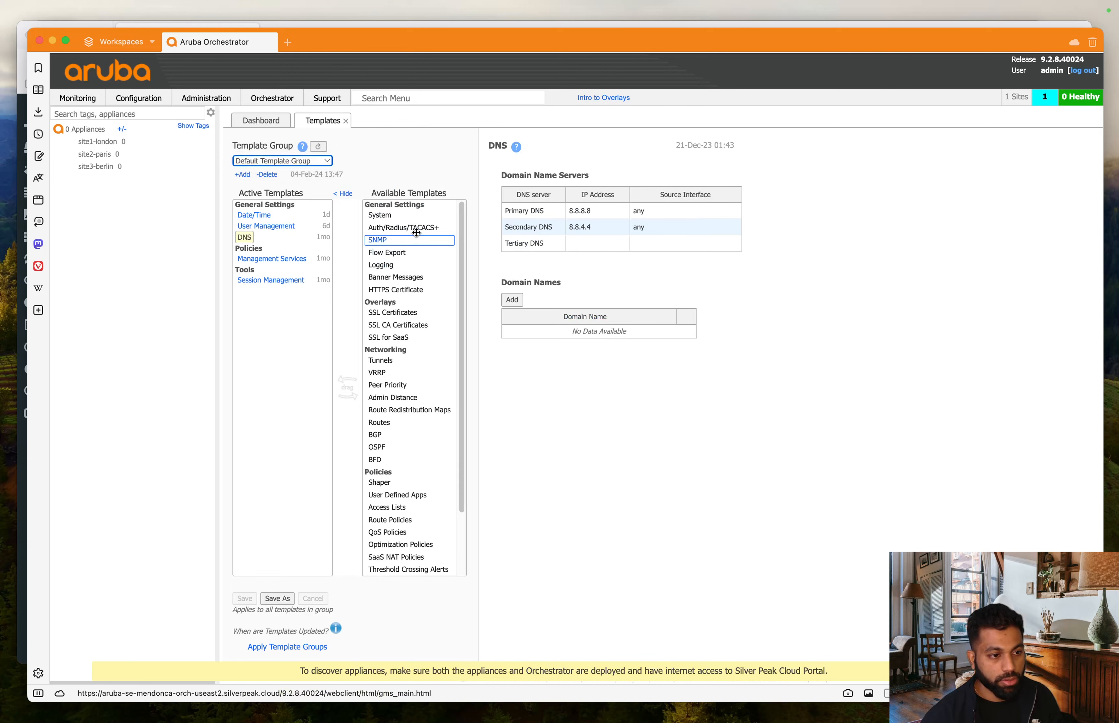
scroll(414, 235, down, 3)
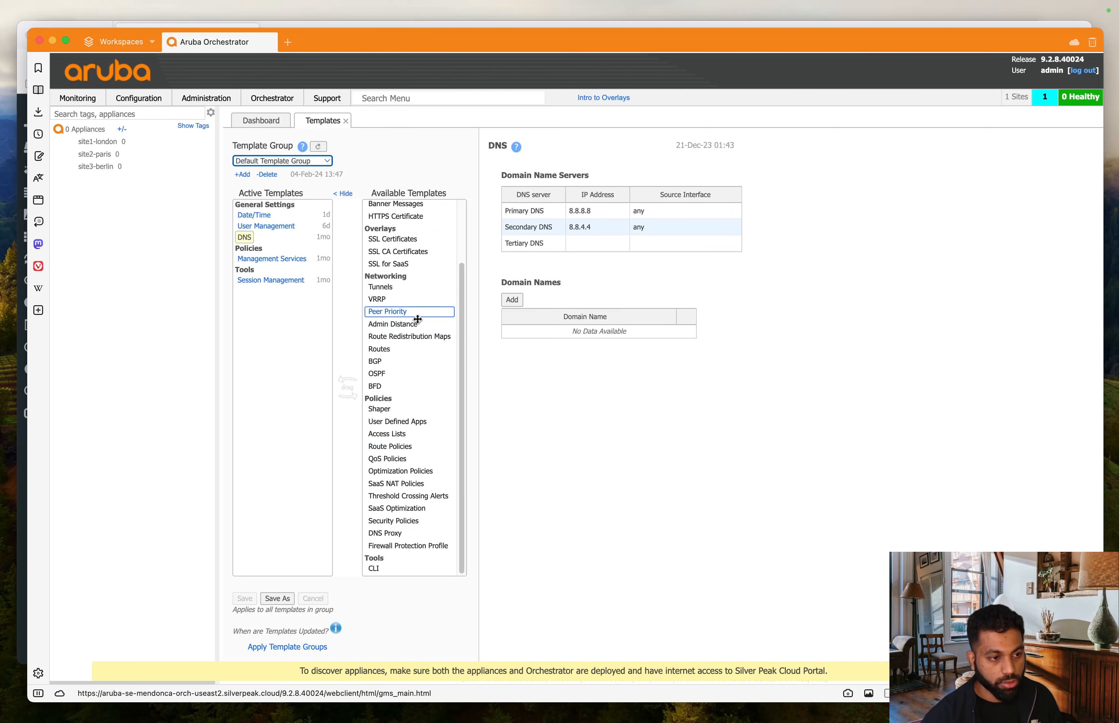
scroll(415, 311, up, 3)
scroll(416, 321, down, 3)
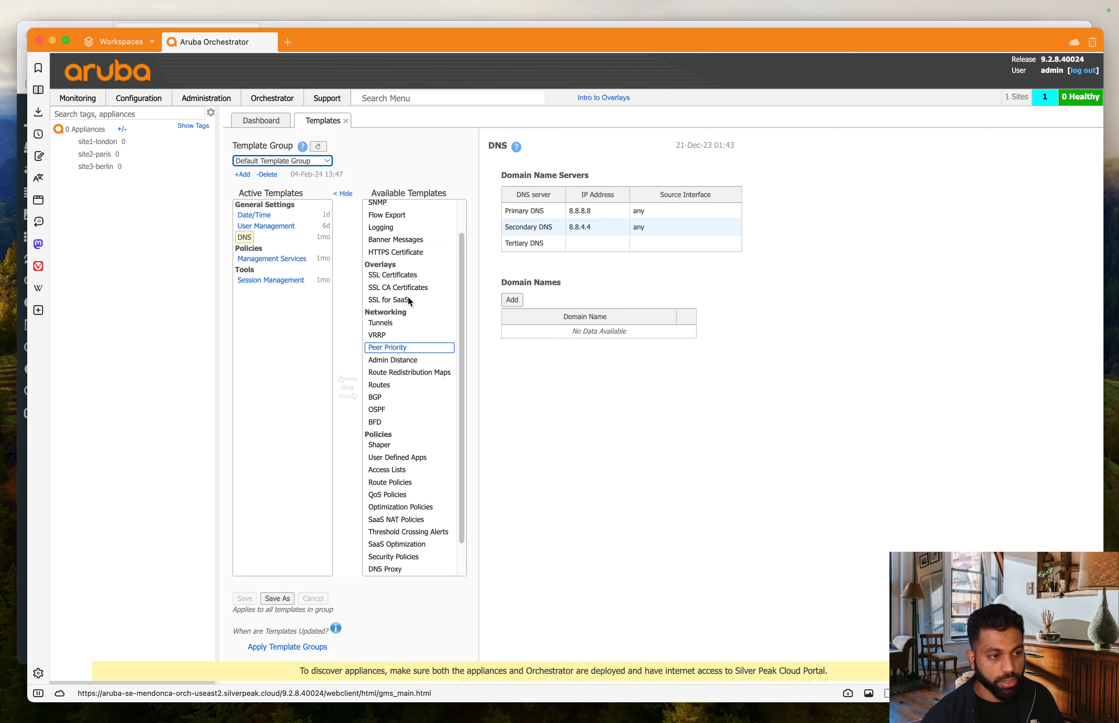
scroll(414, 322, up, 3)
scroll(412, 323, down, 3)
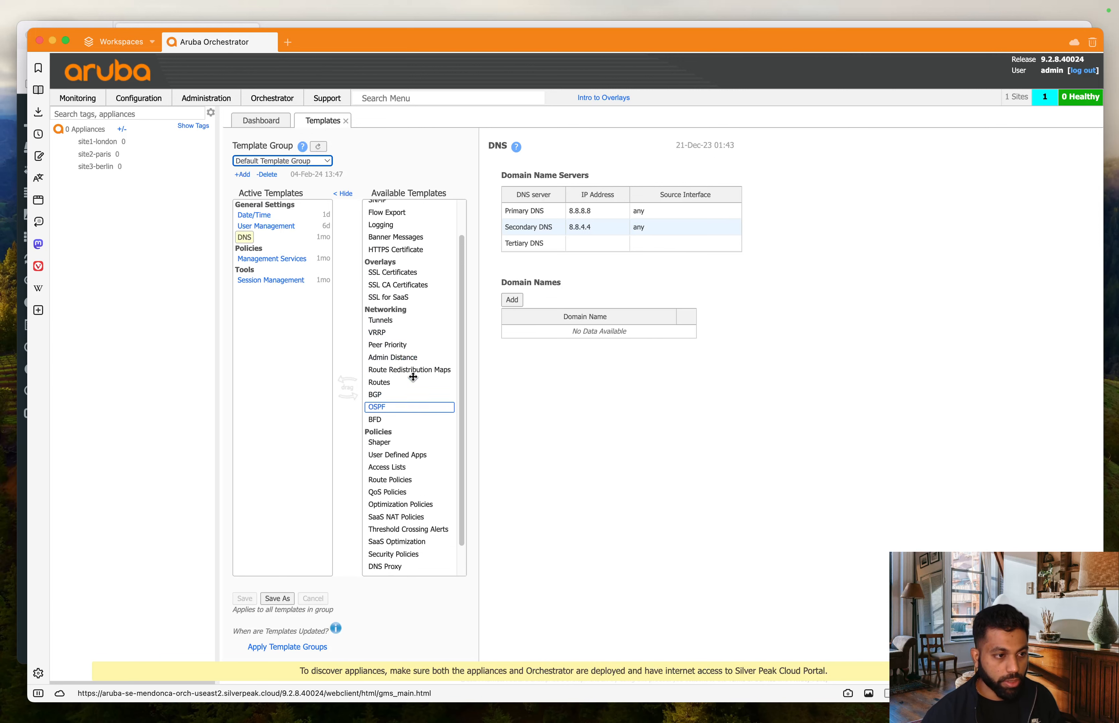
scroll(413, 377, up, 3)
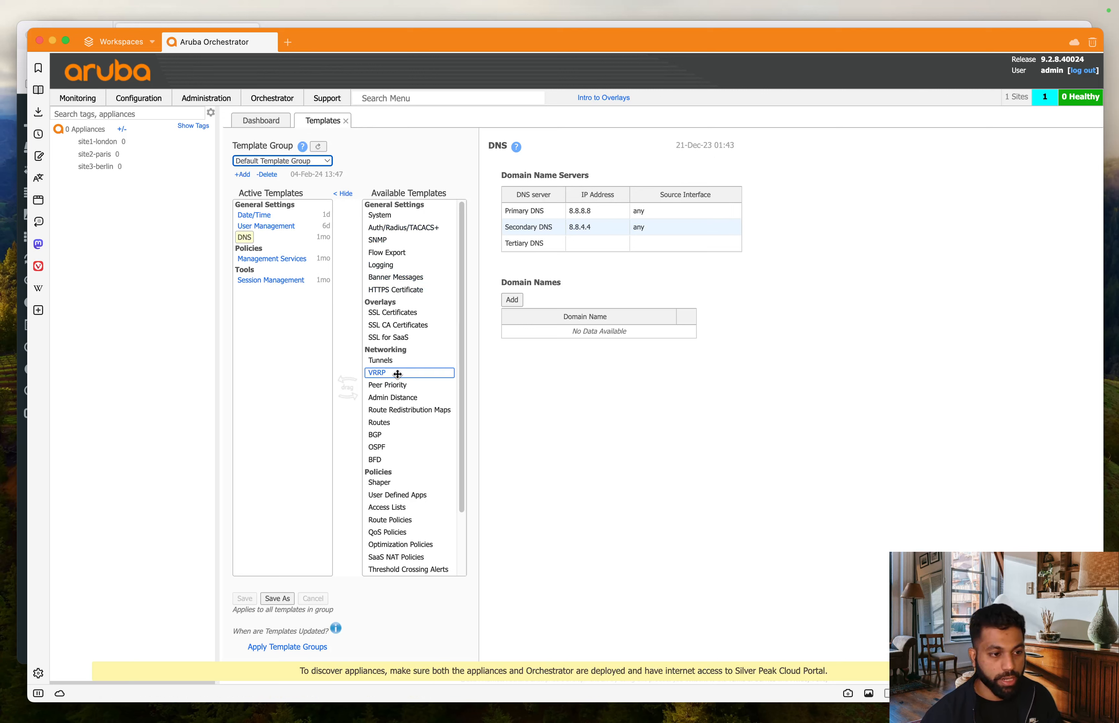
- Add then remove VRRP from active templates, and view Session Management settings
drag(408, 377, 317, 424)
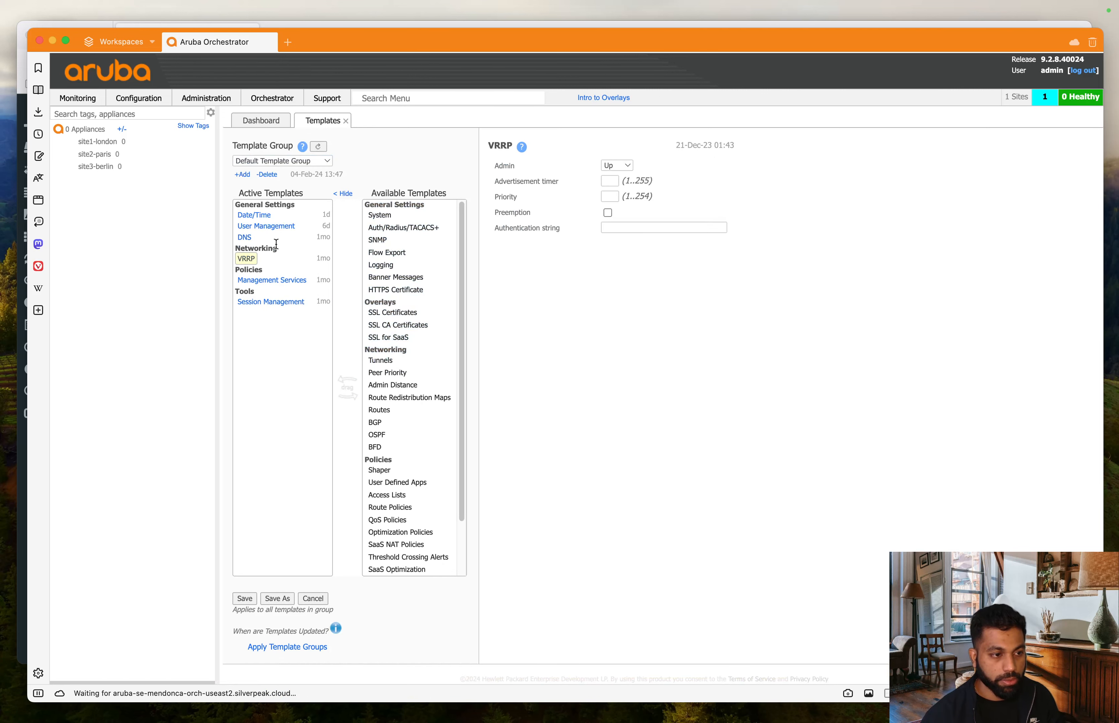
drag(244, 258, 376, 268)
click(277, 280)
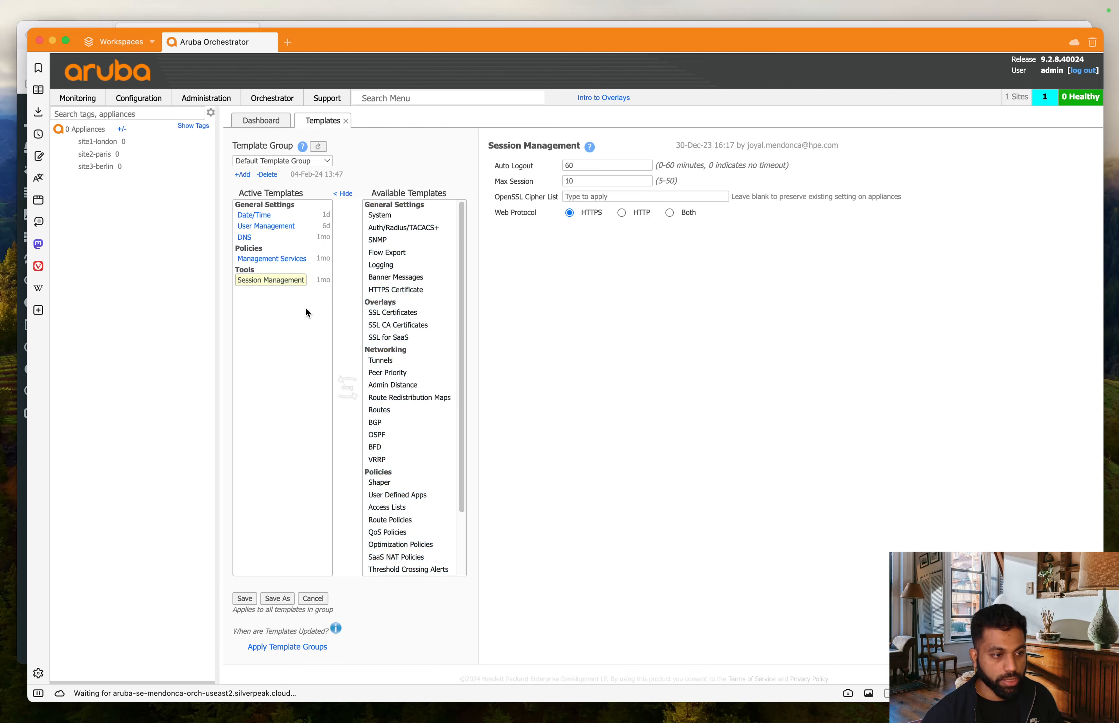
- In Date/Time, enable NTP time synchronization and add server time.nist.gov
click(256, 219)
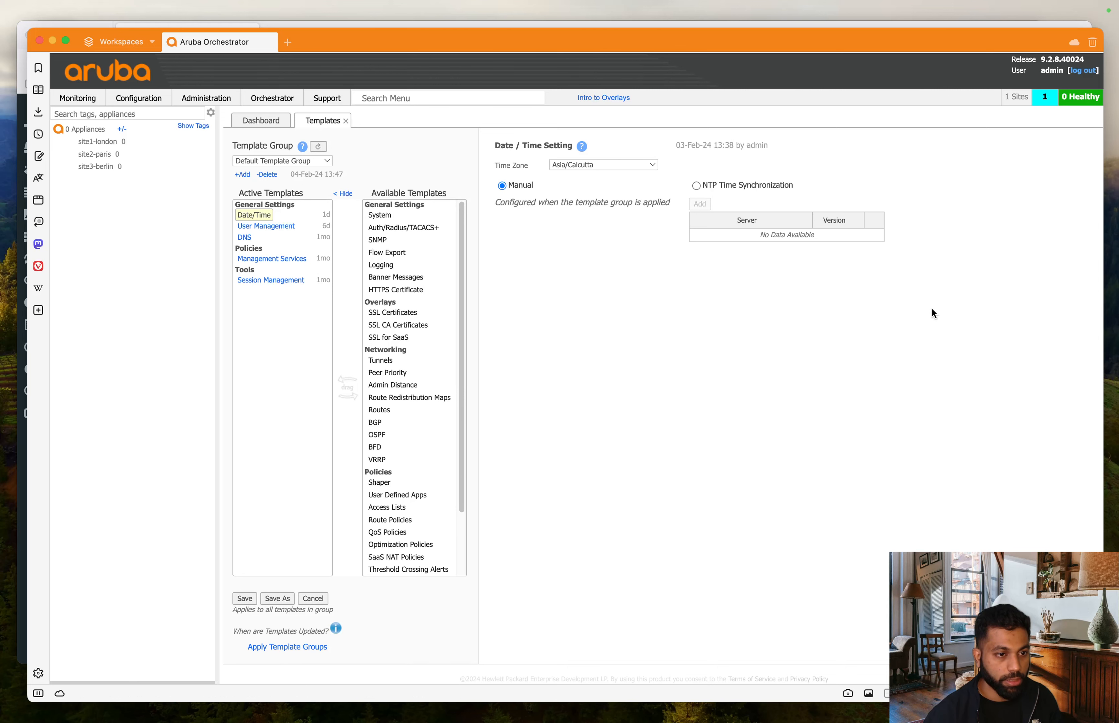
click(696, 186)
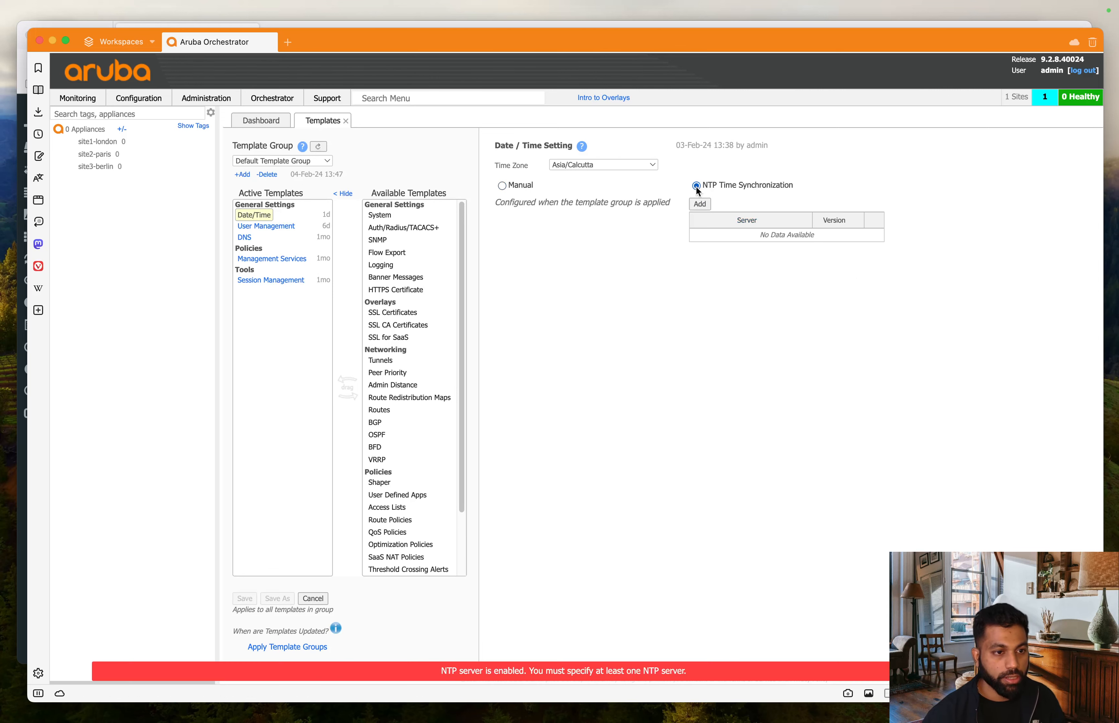
click(699, 203)
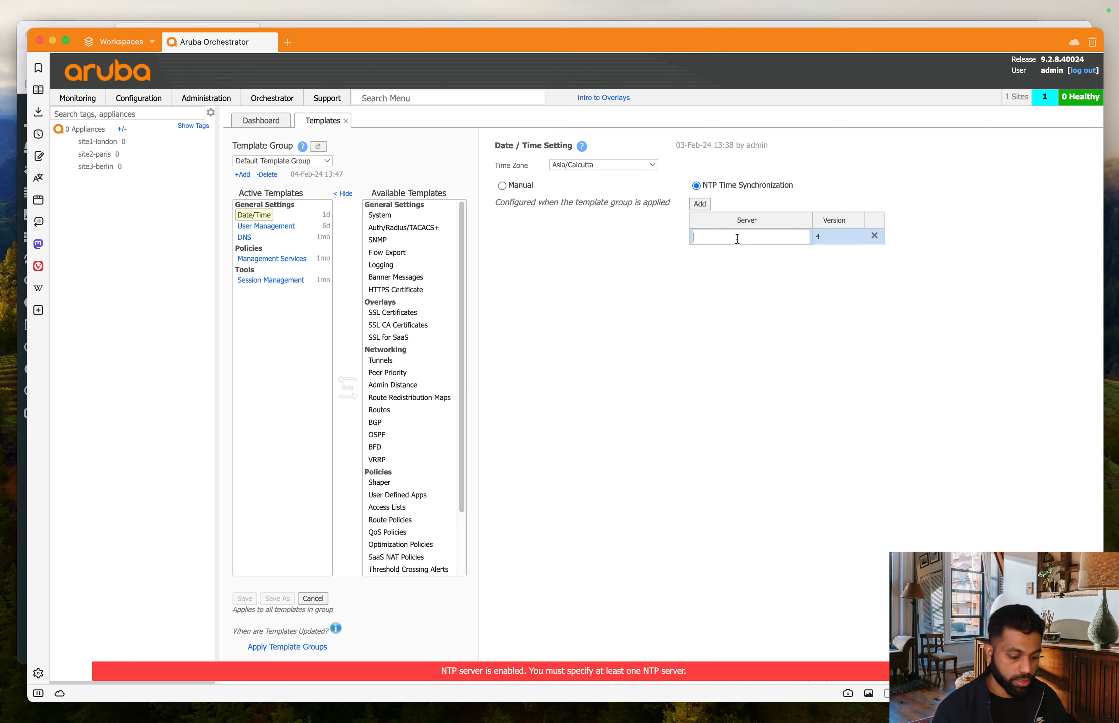
text(time.)
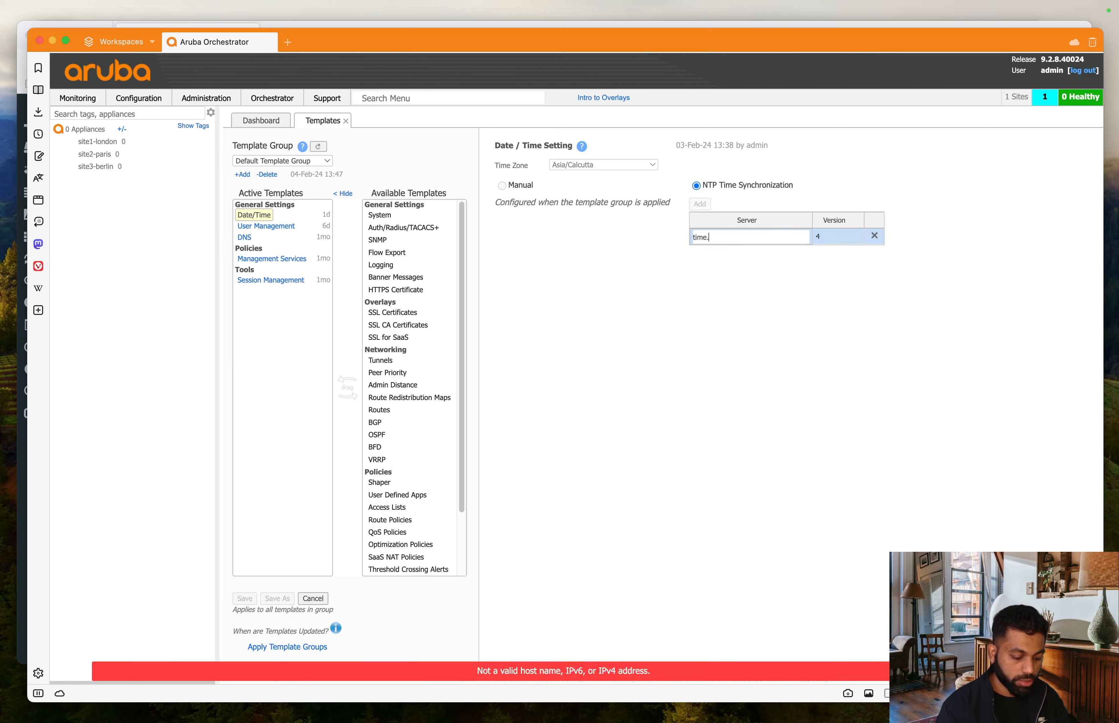
text(ni)
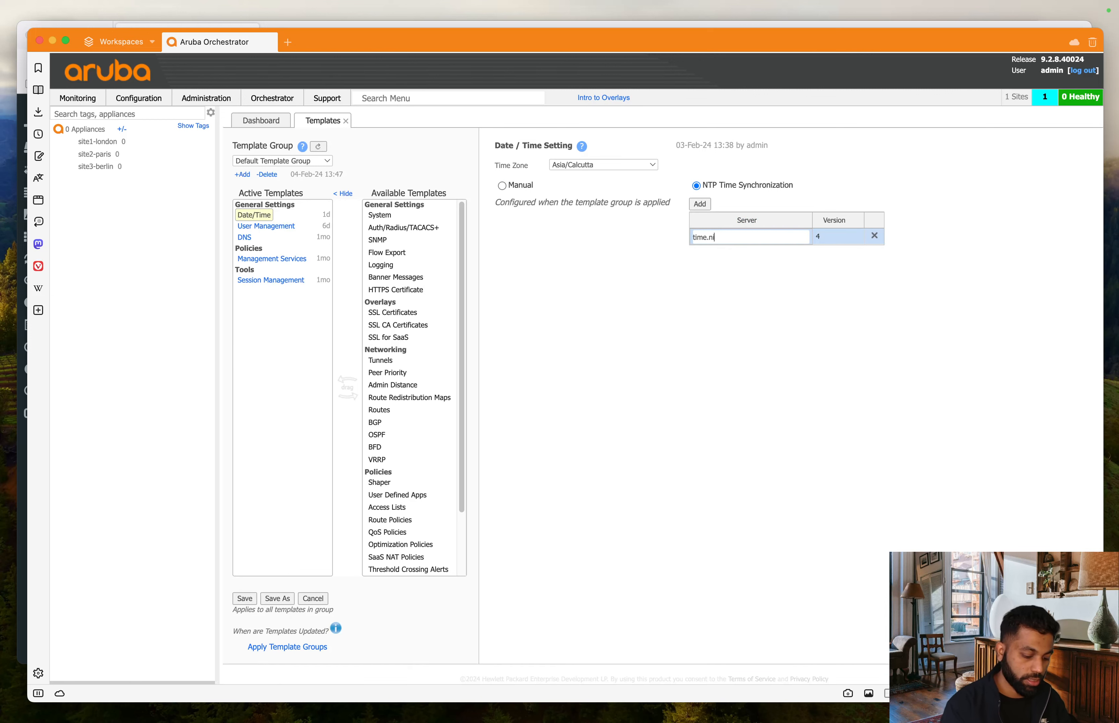
text(st.gov)
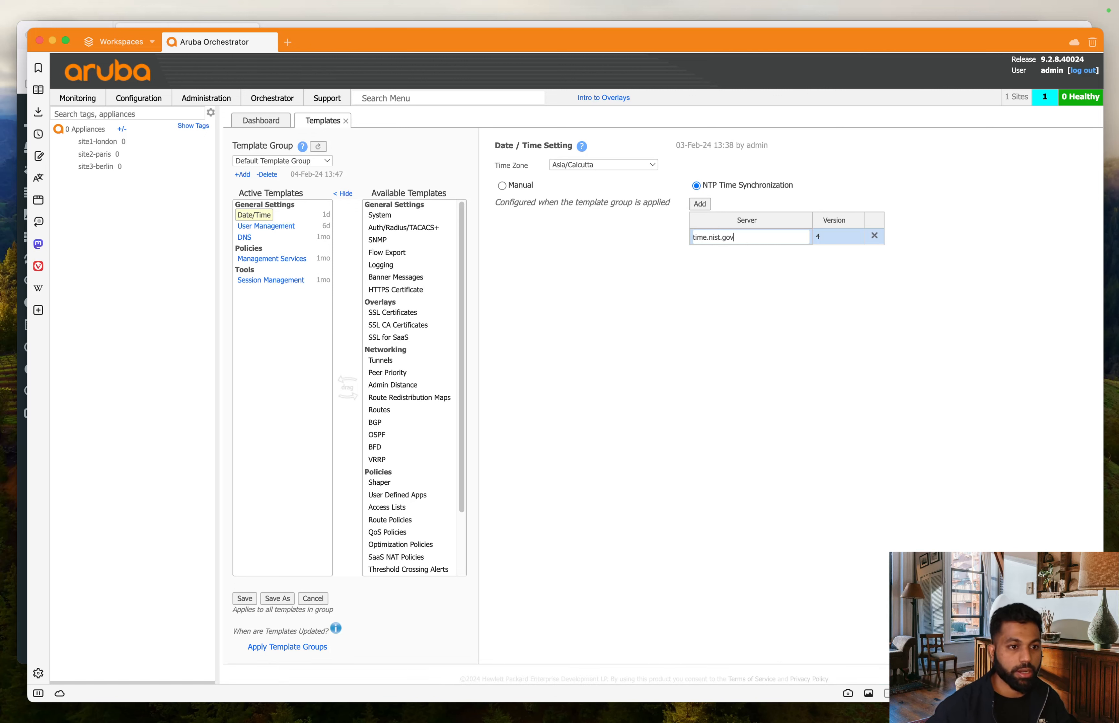
key(super+Tab)
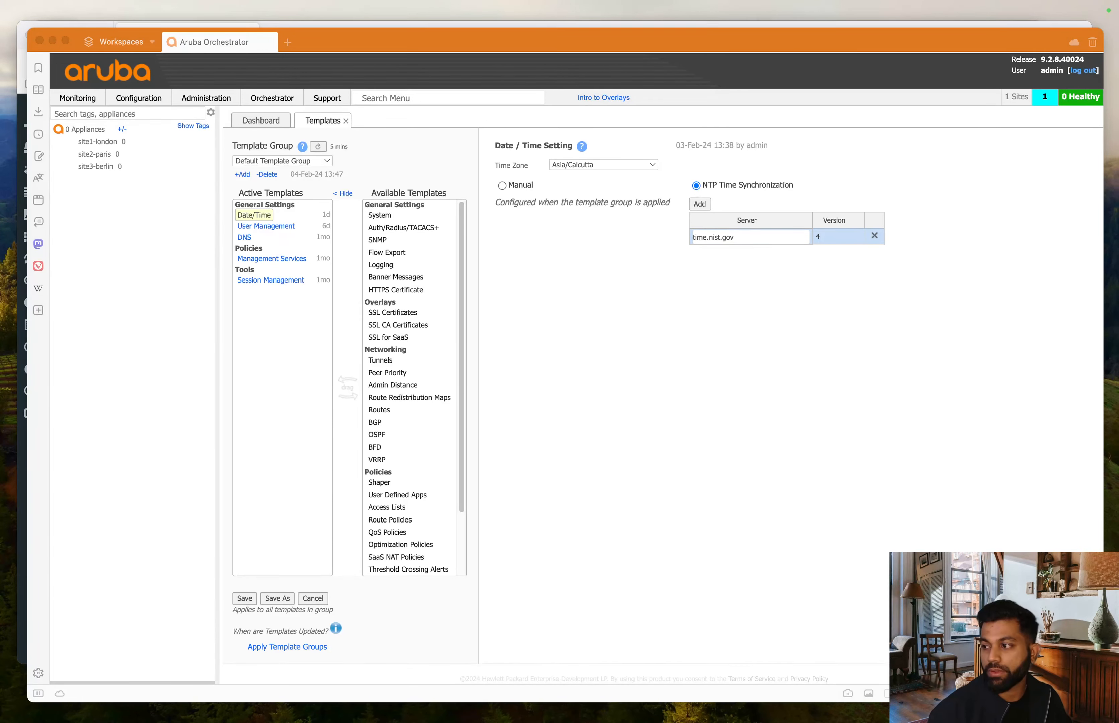
key(super+Tab)
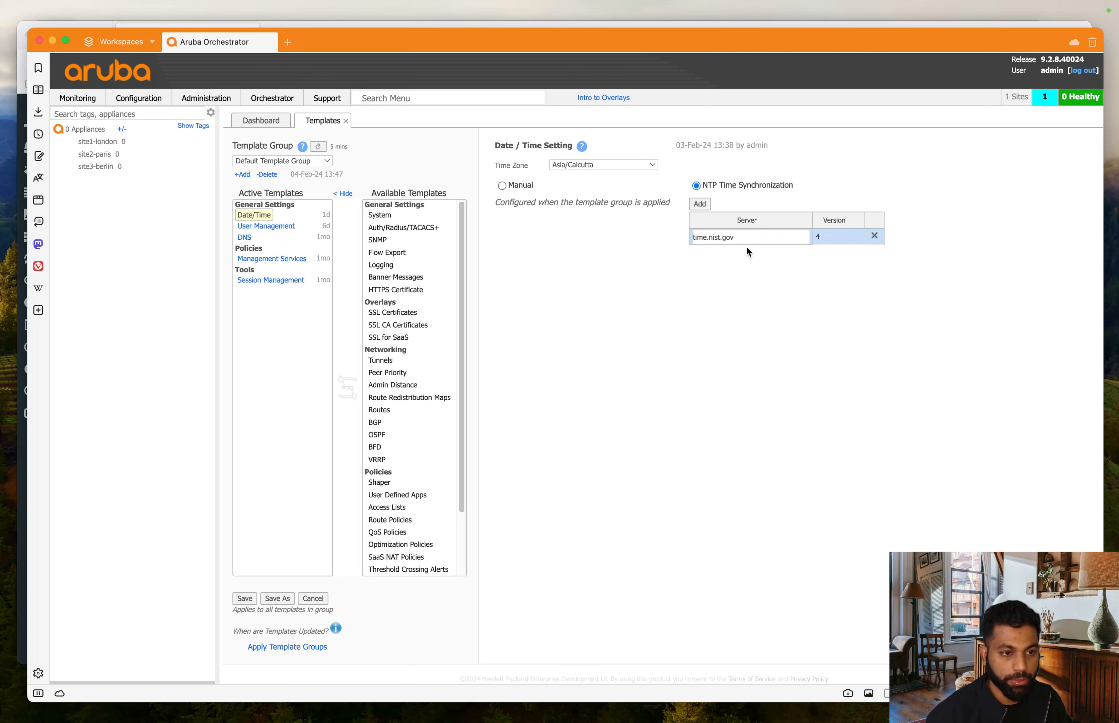
- Keep NTP version 4 for the time.nist.gov server
click(830, 235)
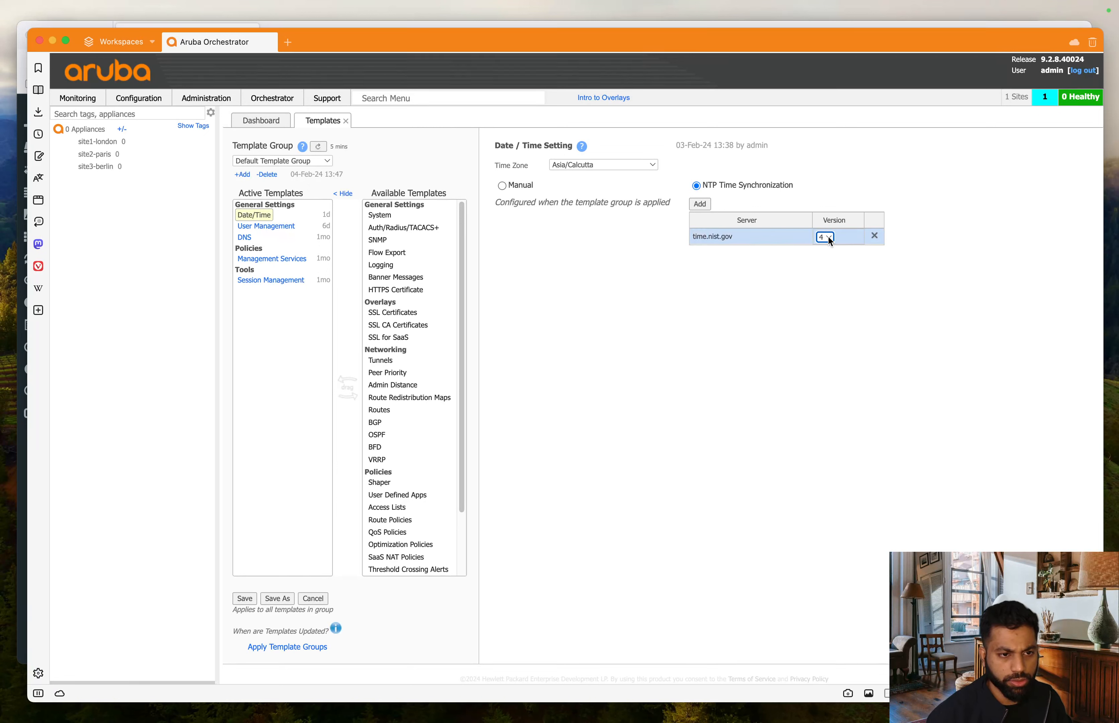
click(829, 237)
click(842, 269)
click(741, 288)
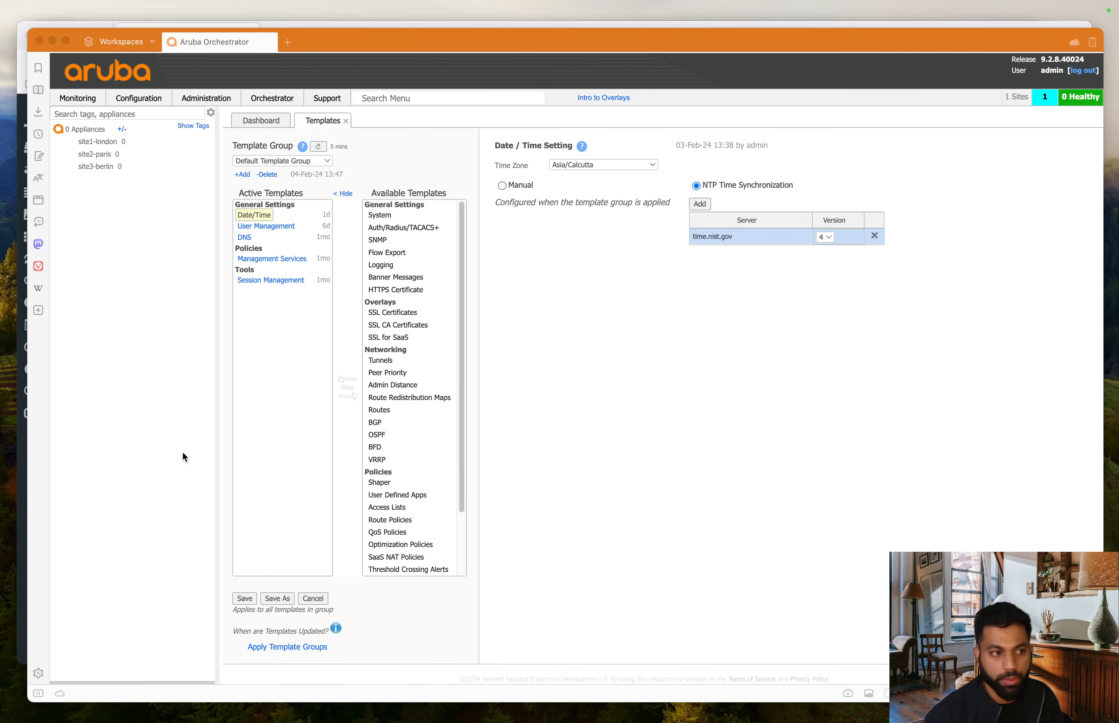
click(719, 401)
click(285, 227)
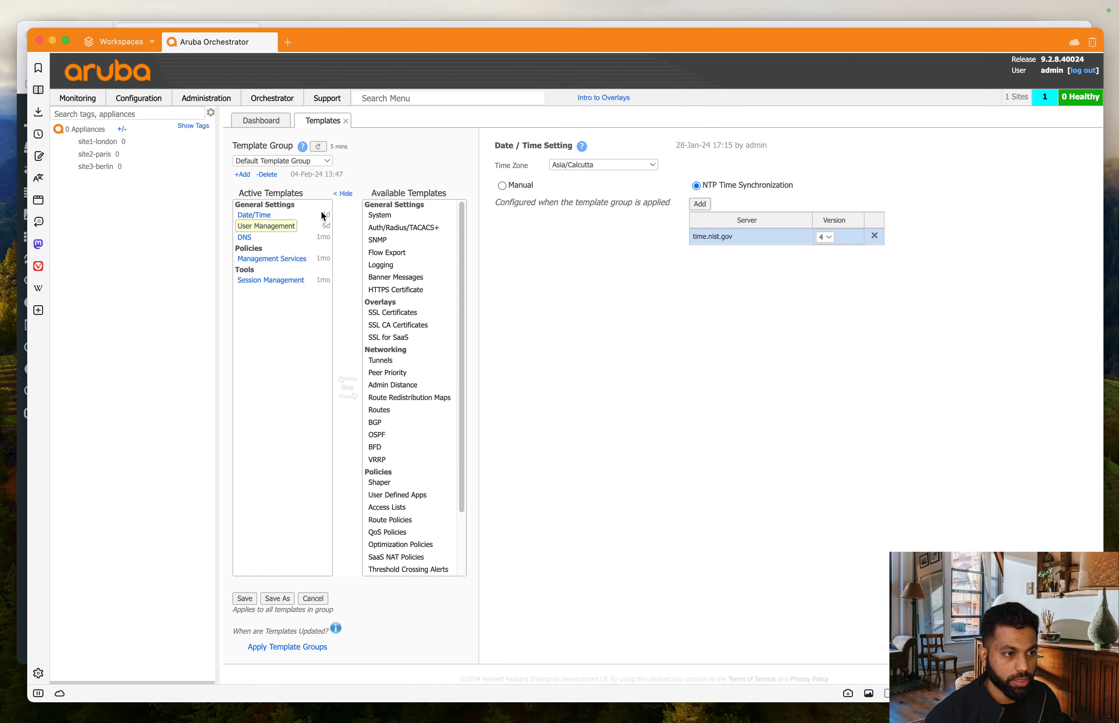
- Enter the new admin password and matching confirmation in User Management, then view DNS
click(287, 225)
click(701, 233)
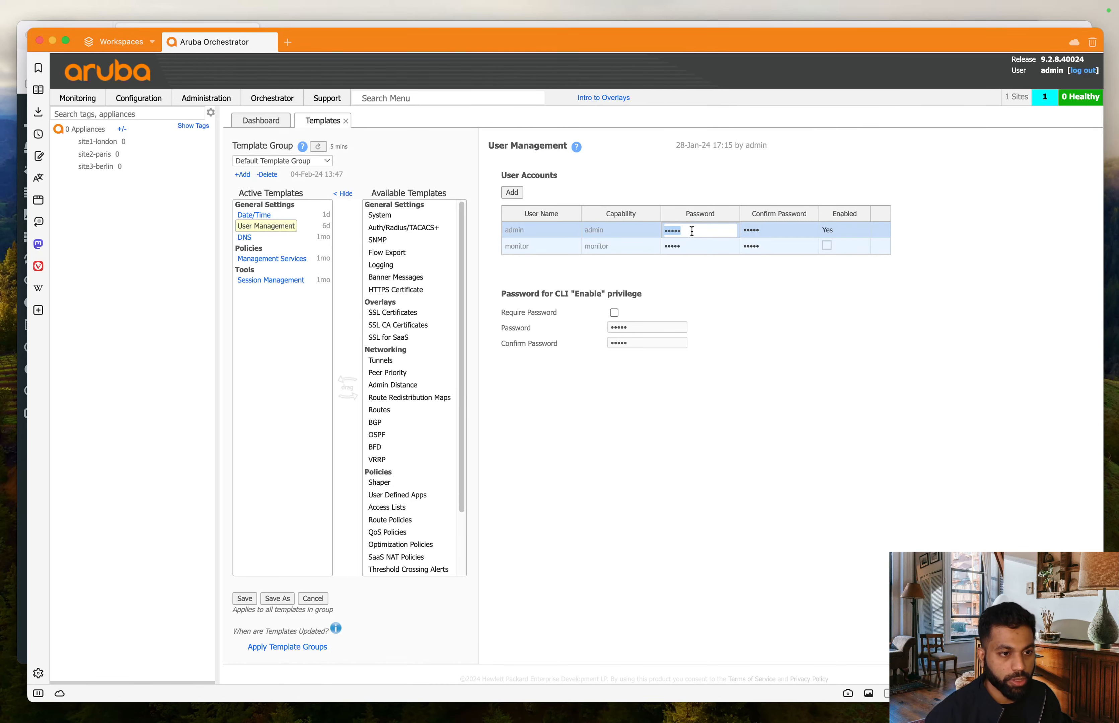
drag(700, 231, 659, 236)
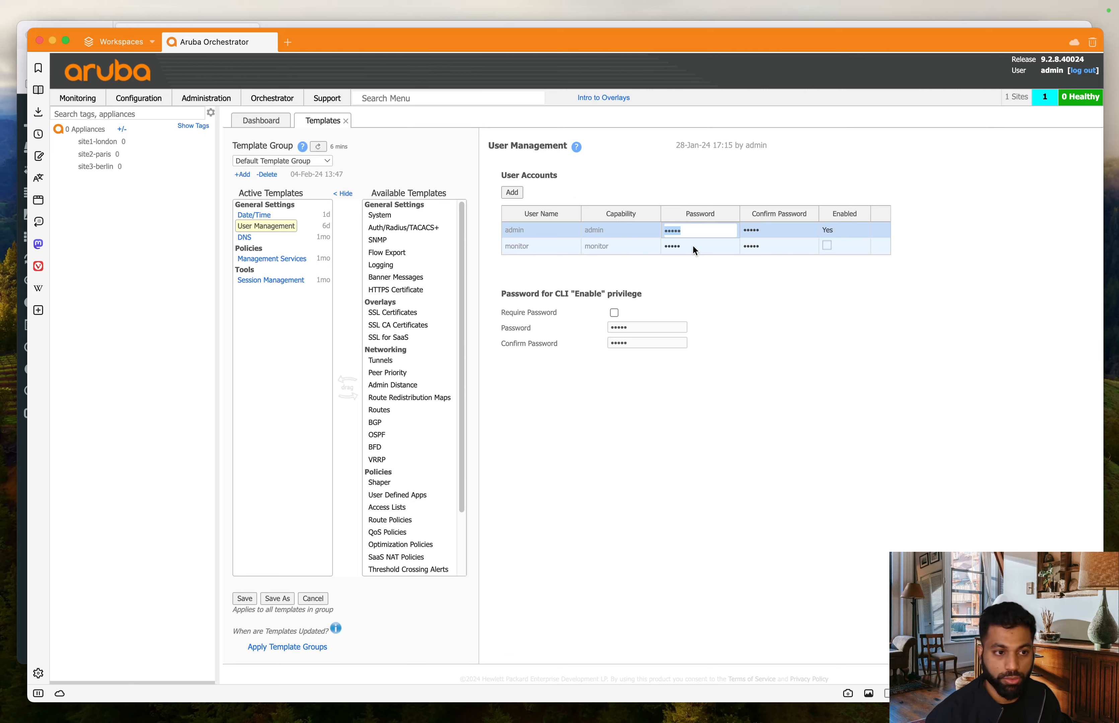
drag(701, 232, 671, 229)
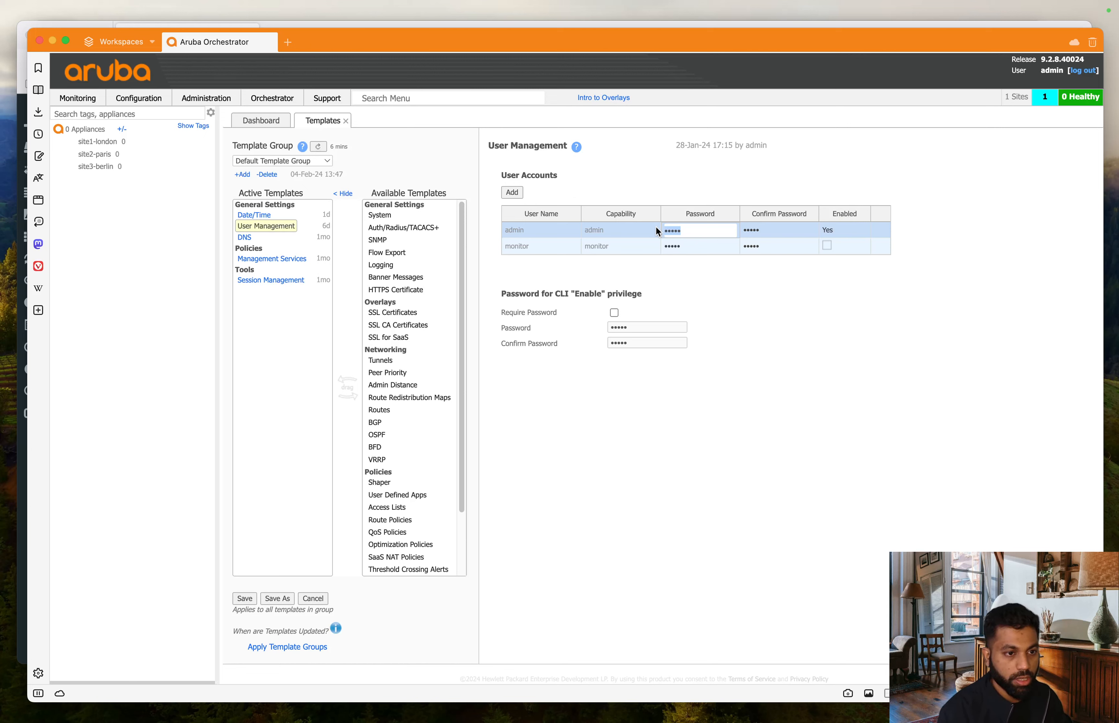
text(•••)
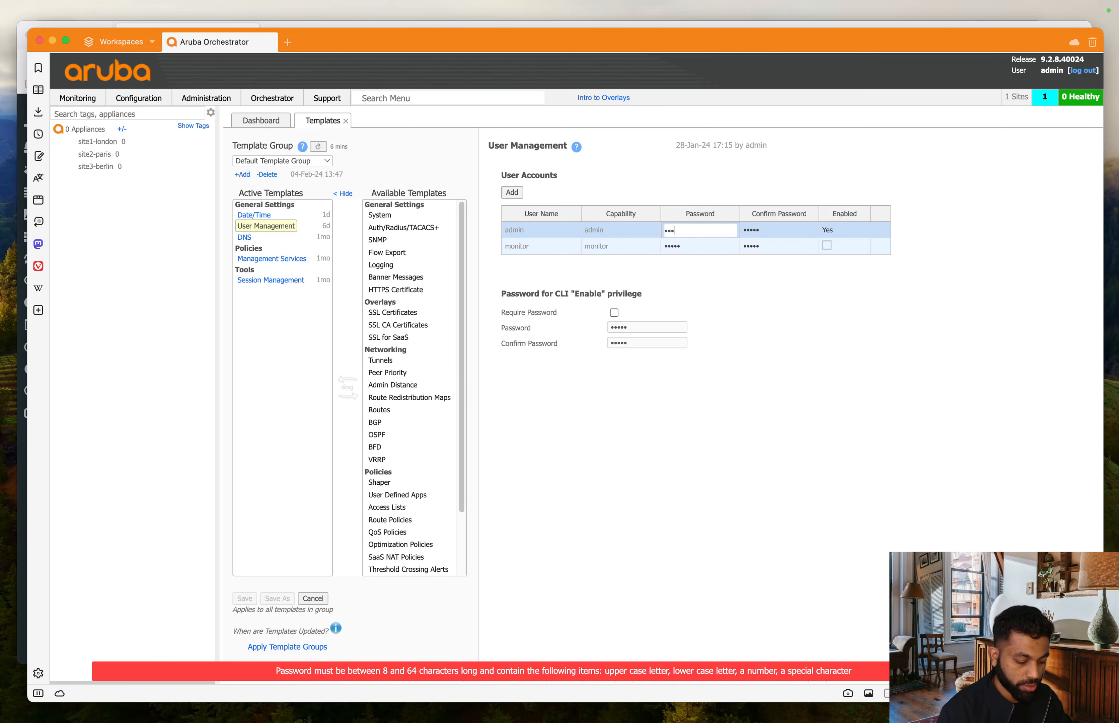
text(•••)
text(!)
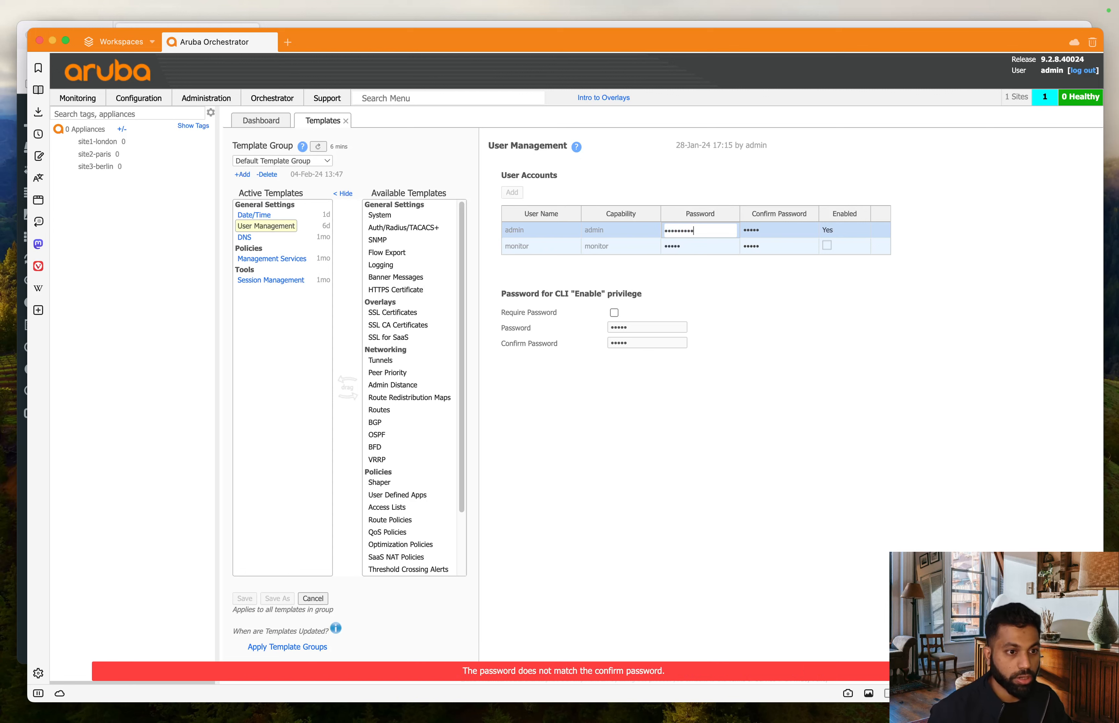
click(767, 231)
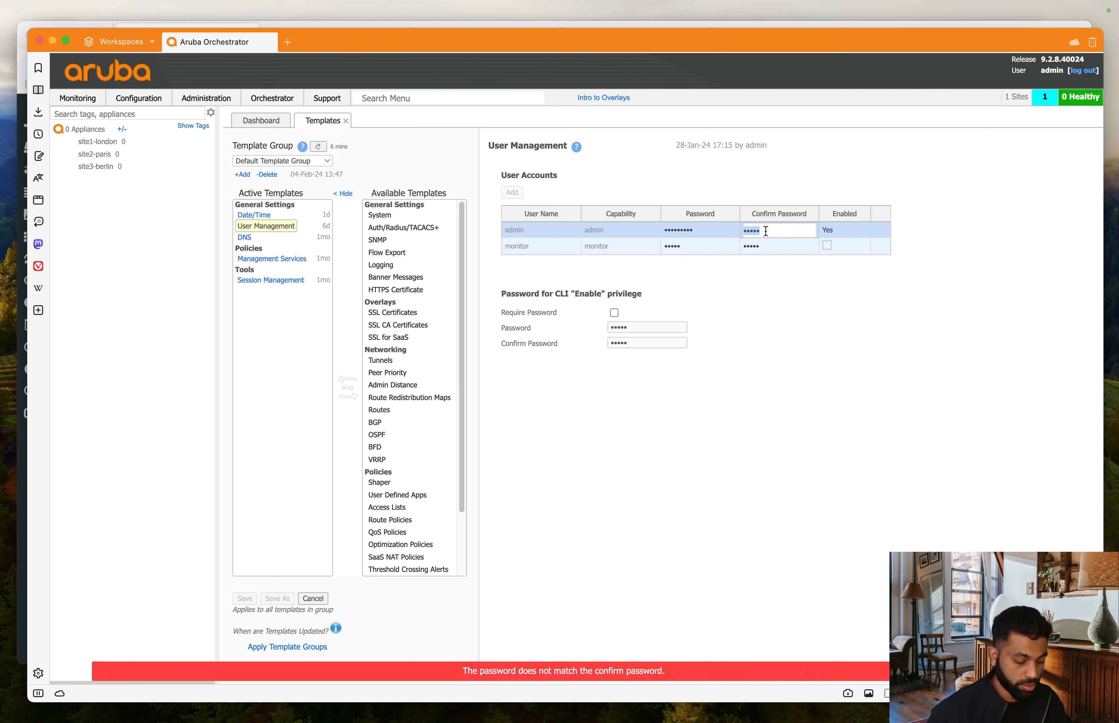
text(admin123)
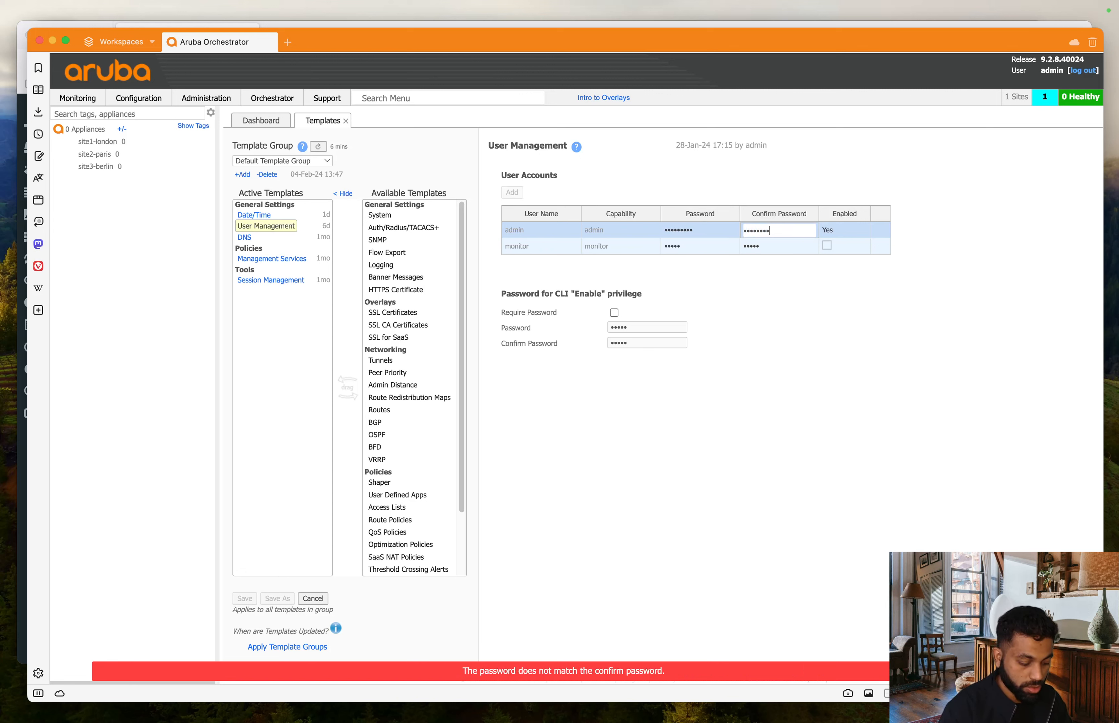
text(!)
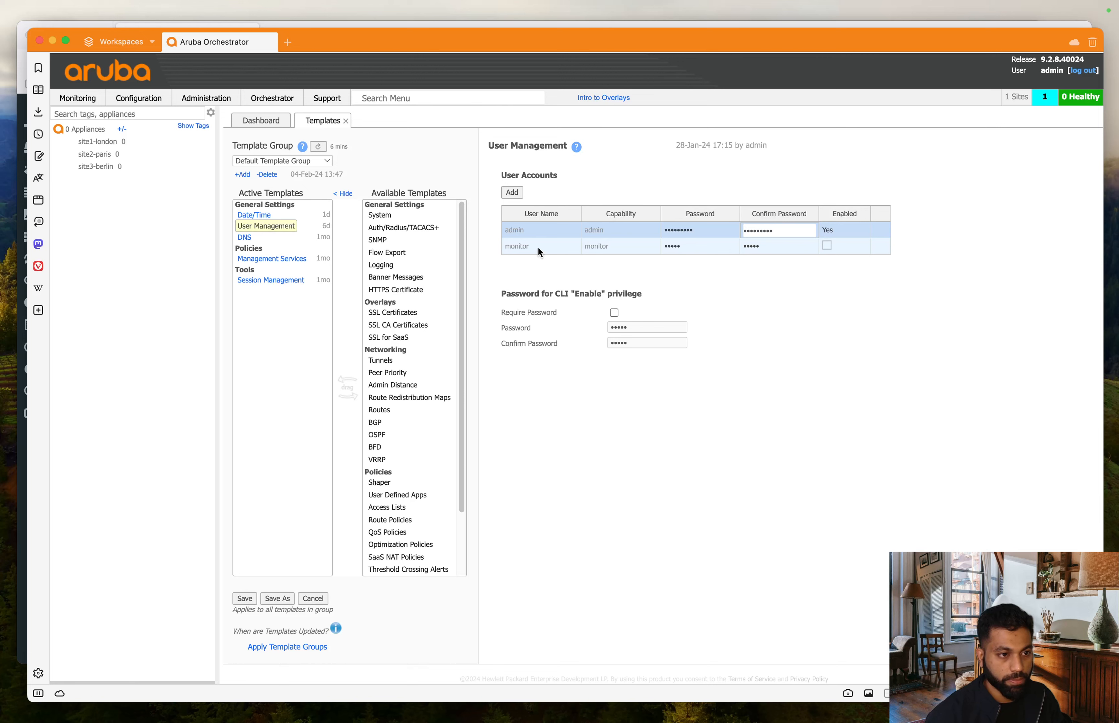
click(249, 237)
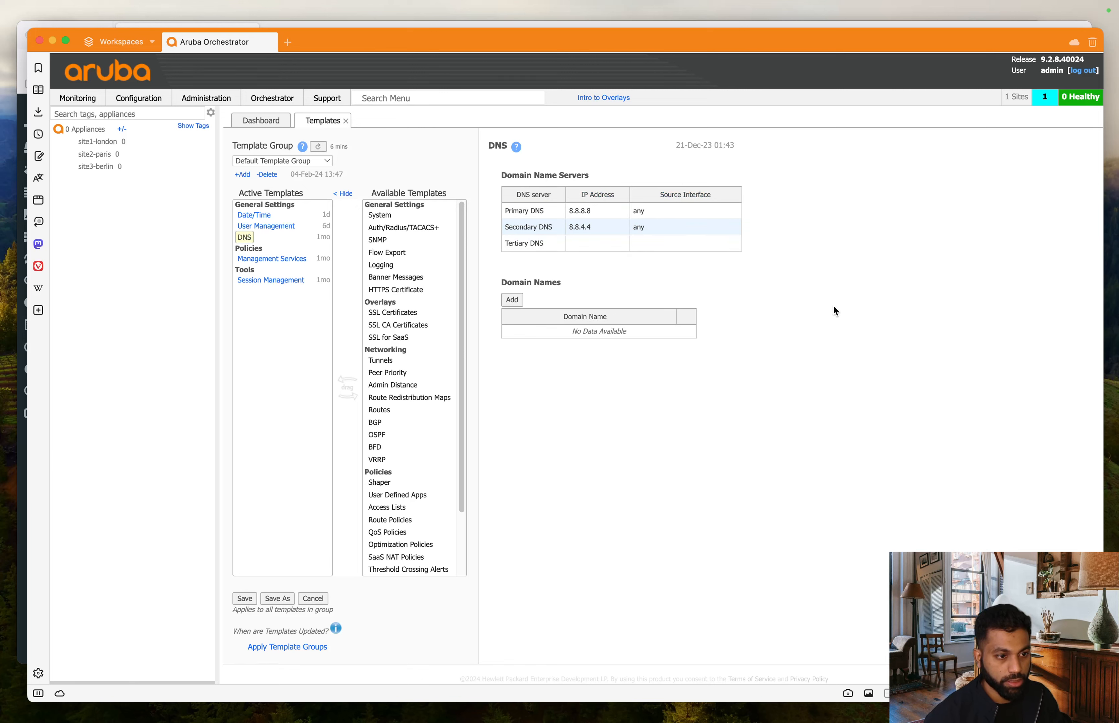
- Open the Management Services and then the Session Management template
click(265, 260)
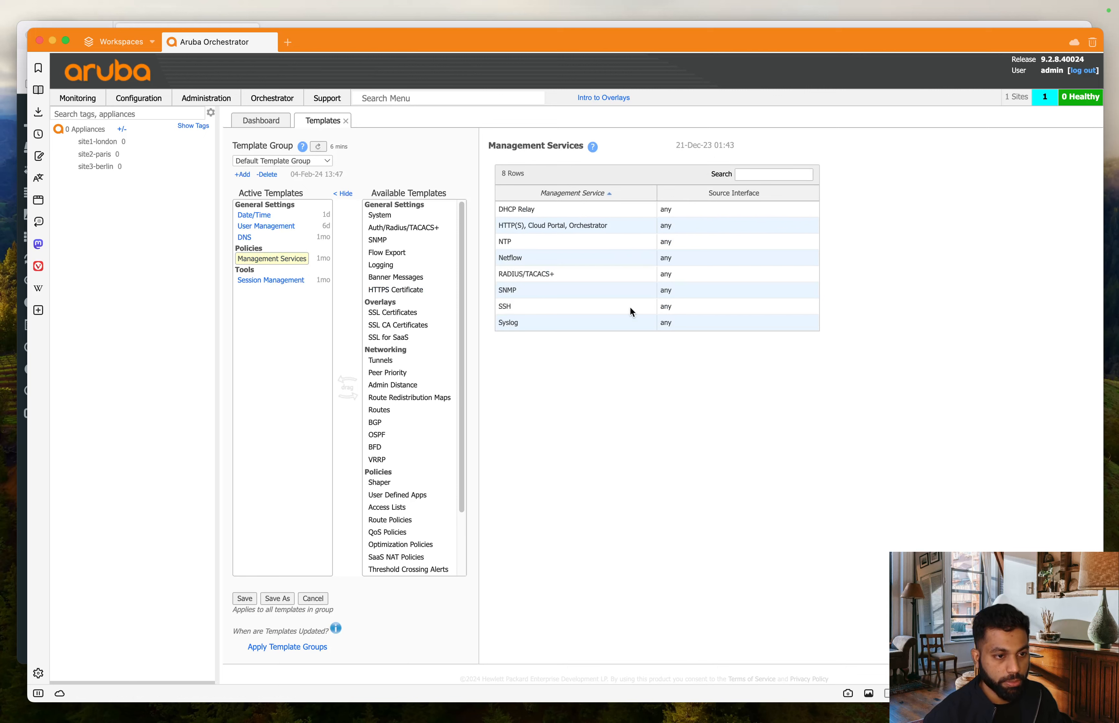
click(271, 280)
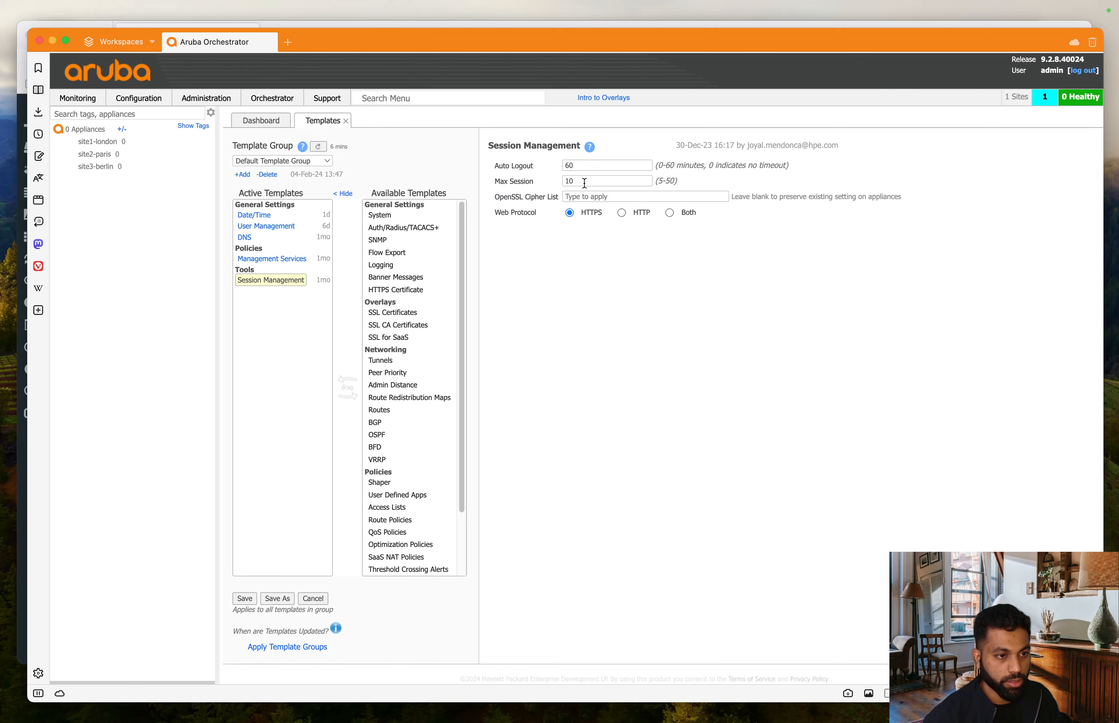
key(super+Tab)
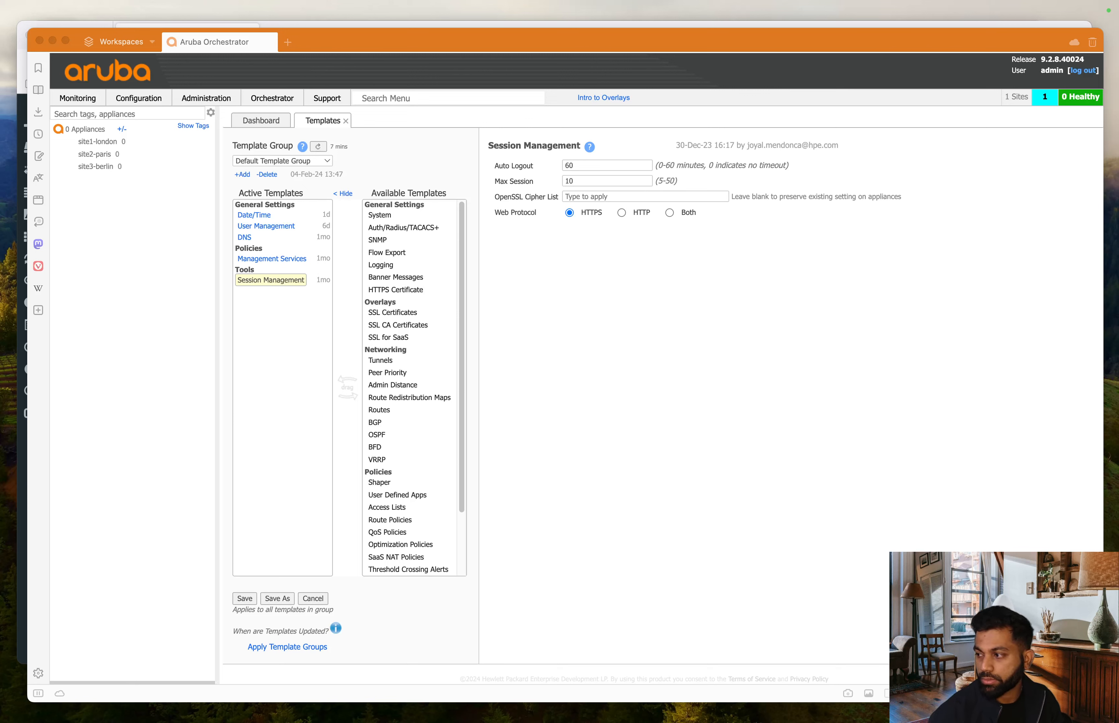
click(750, 326)
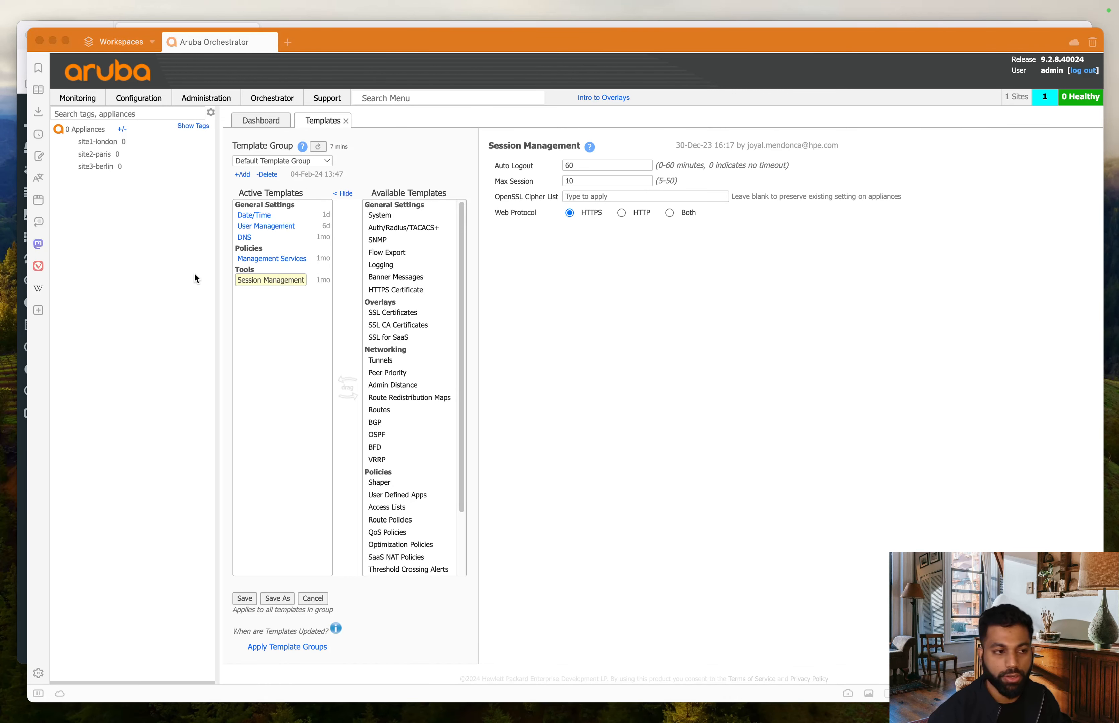
- Check the Template Group list, confirming Default Template Group is the only group
click(328, 162)
click(328, 162)
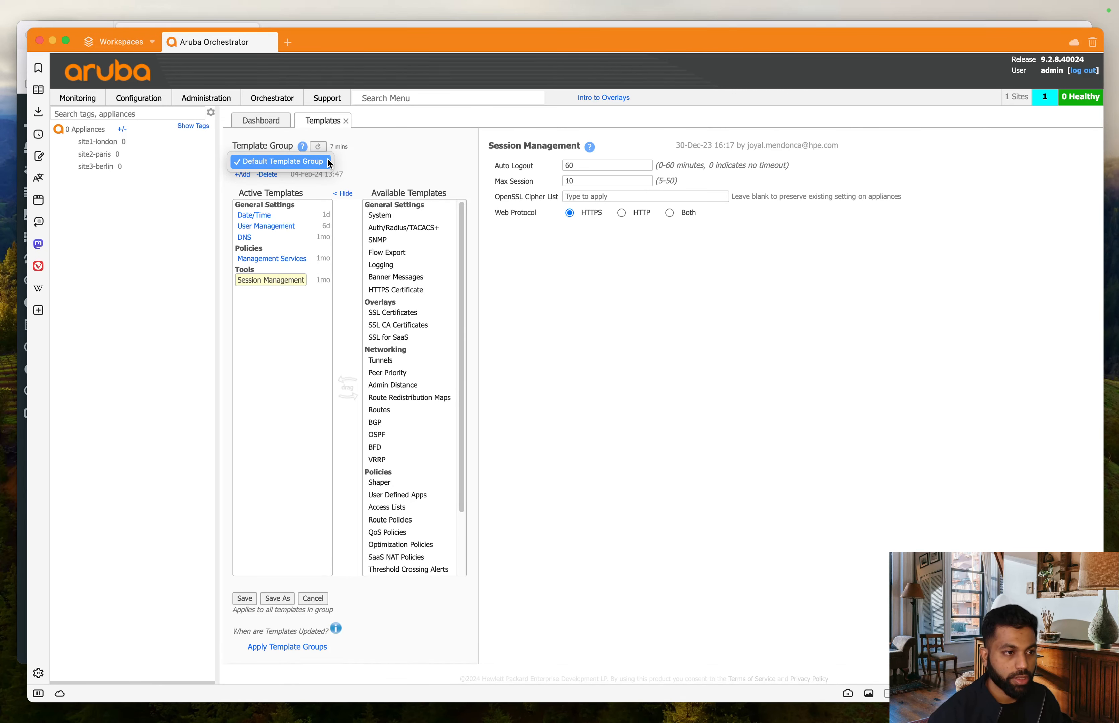
click(655, 314)
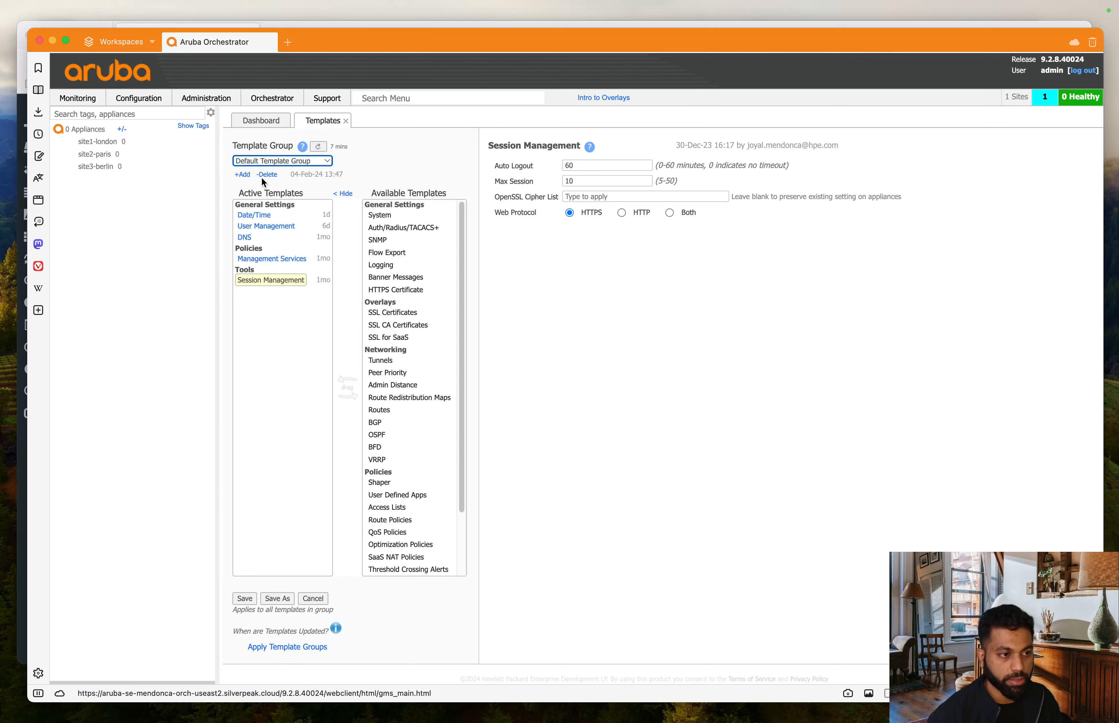
click(283, 163)
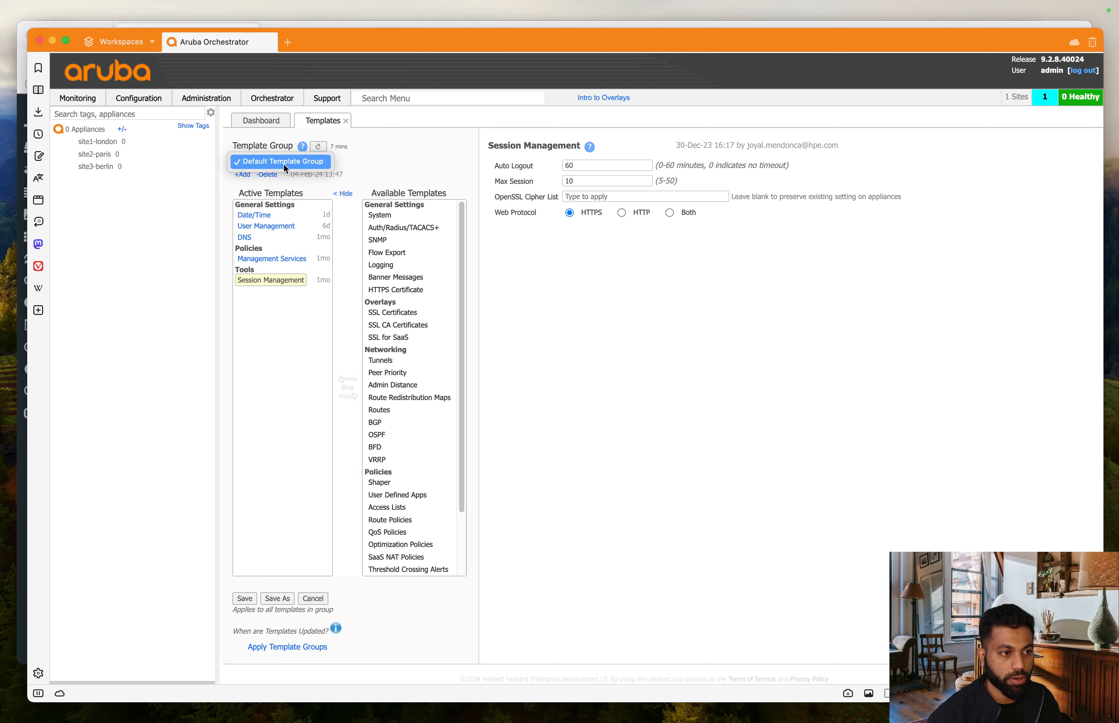
- Save the Date/Time and User Management changes to Default Template Group, affecting 0 appliances
click(713, 391)
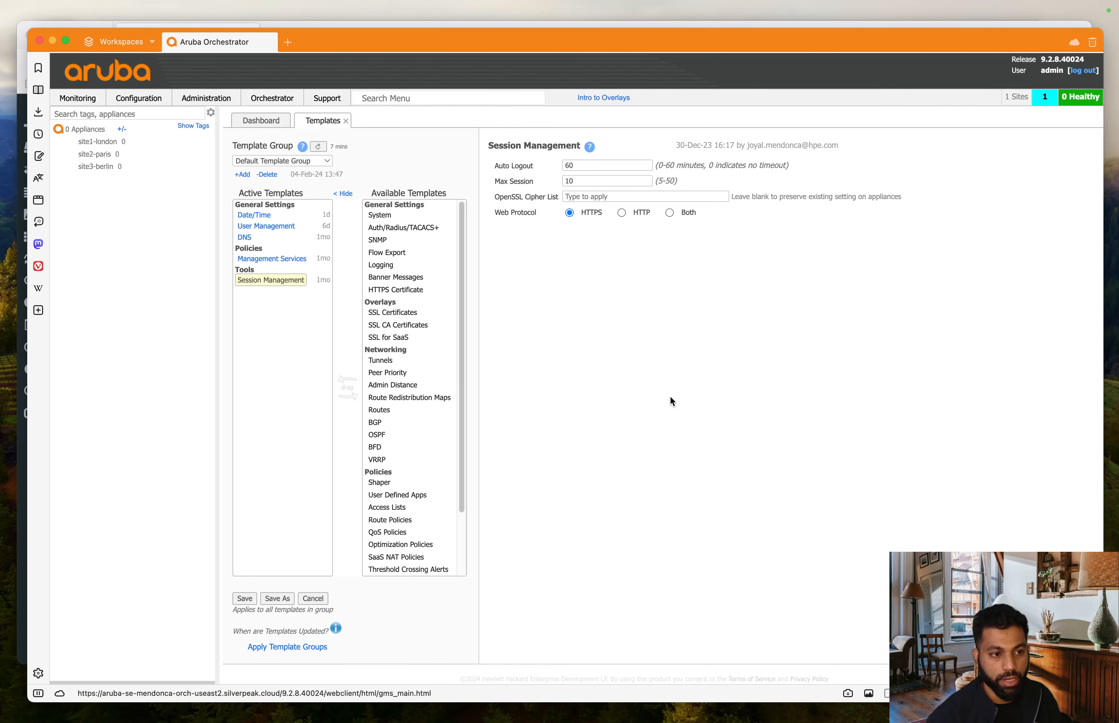
click(247, 602)
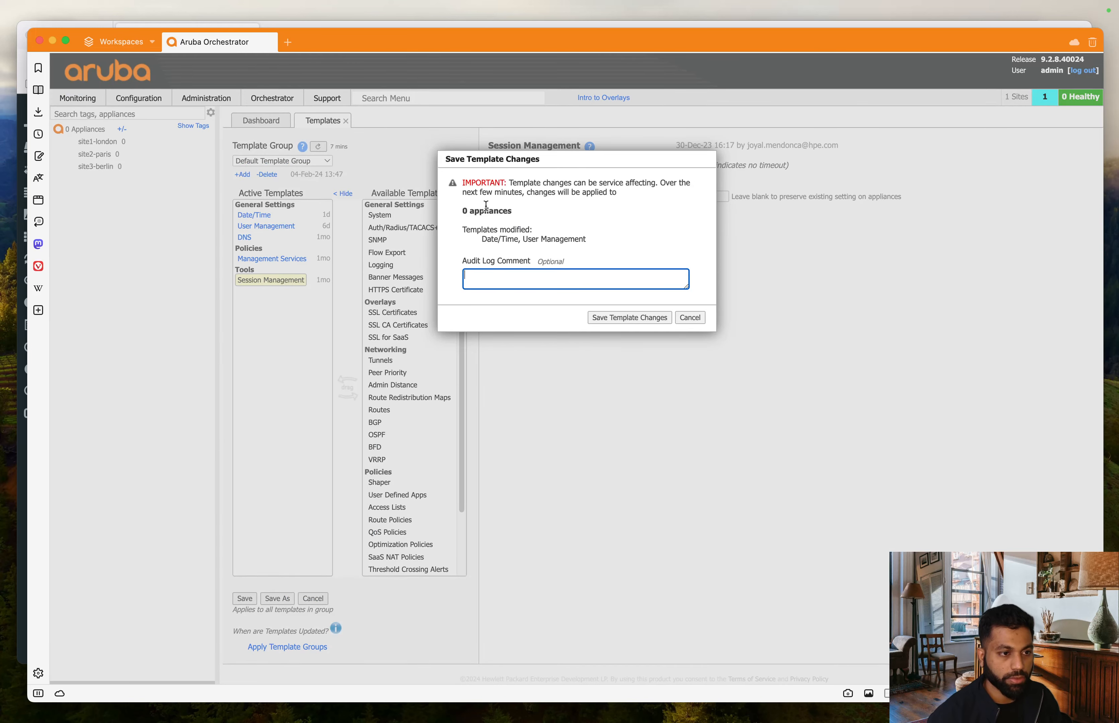
drag(464, 209, 533, 212)
click(549, 219)
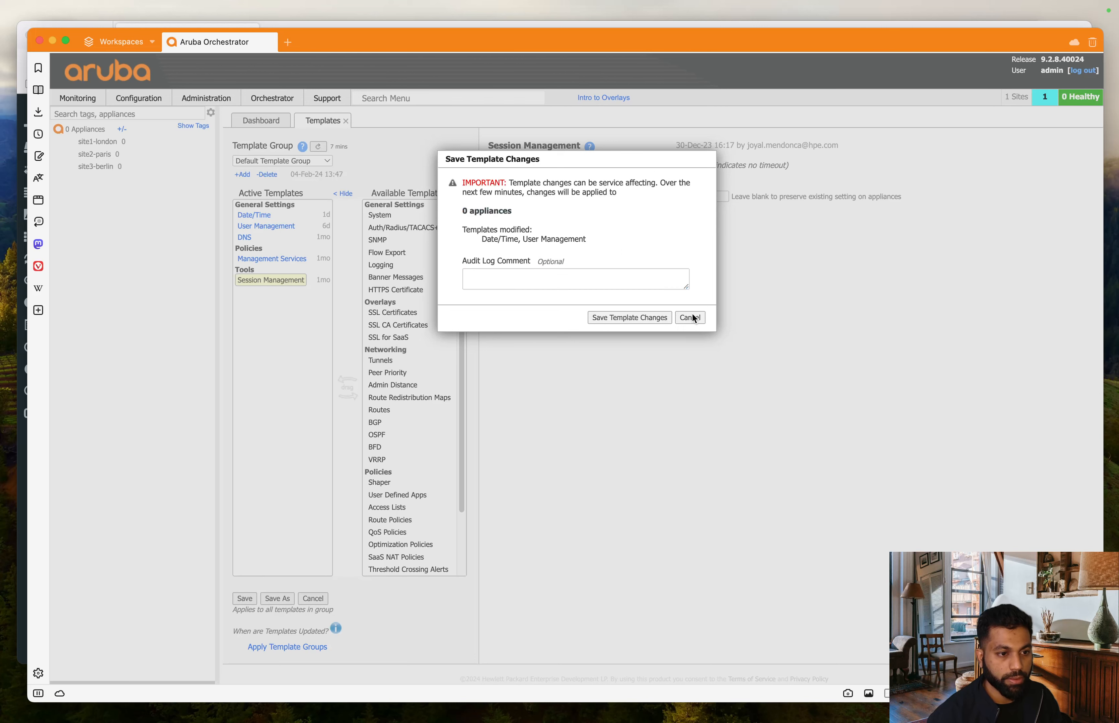
click(626, 320)
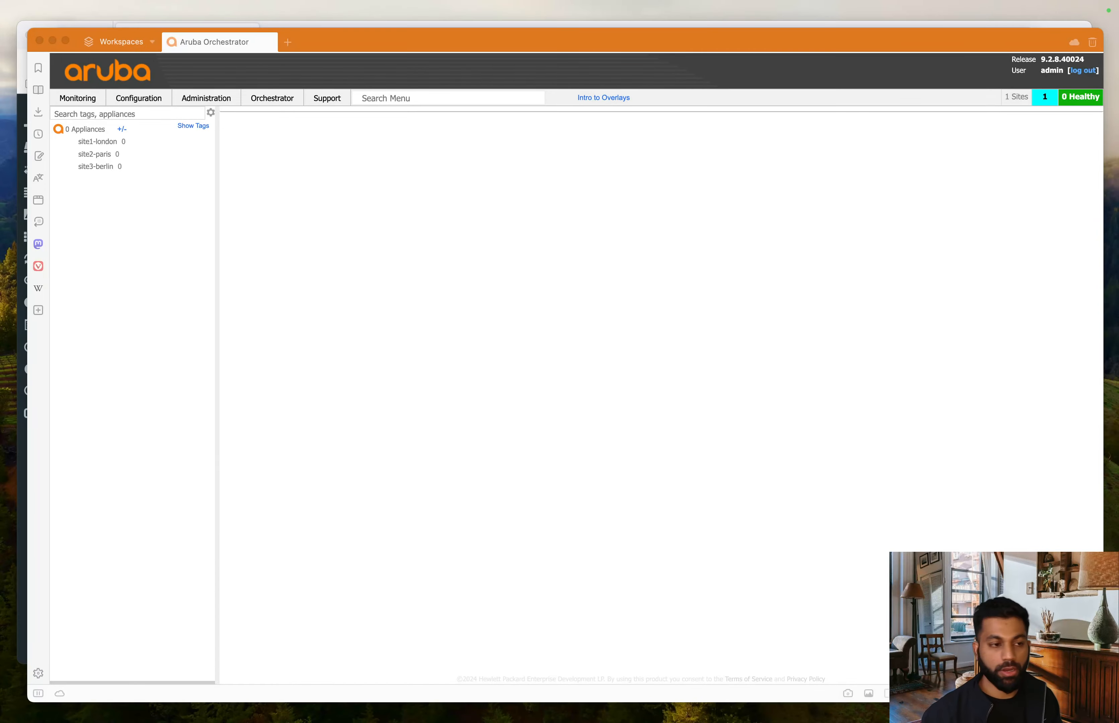
- Restore SecureCRT and run 'show ip dhcp binding' on the MGMT router session
key(ctrl+Up)
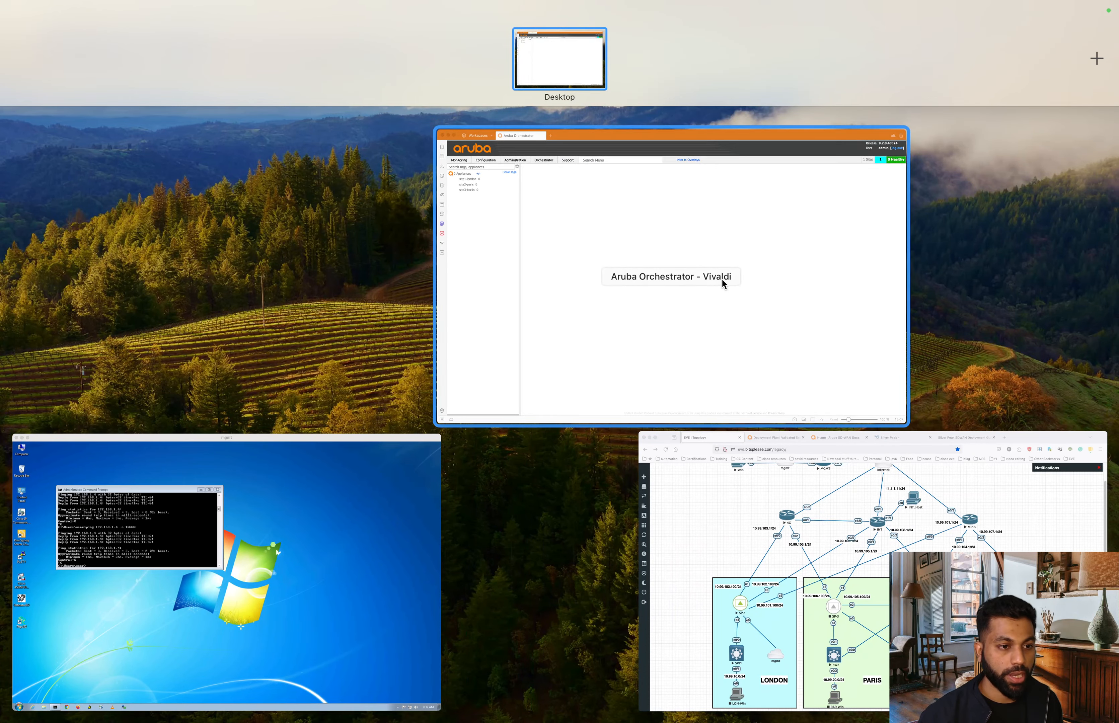
click(721, 278)
click(1117, 419)
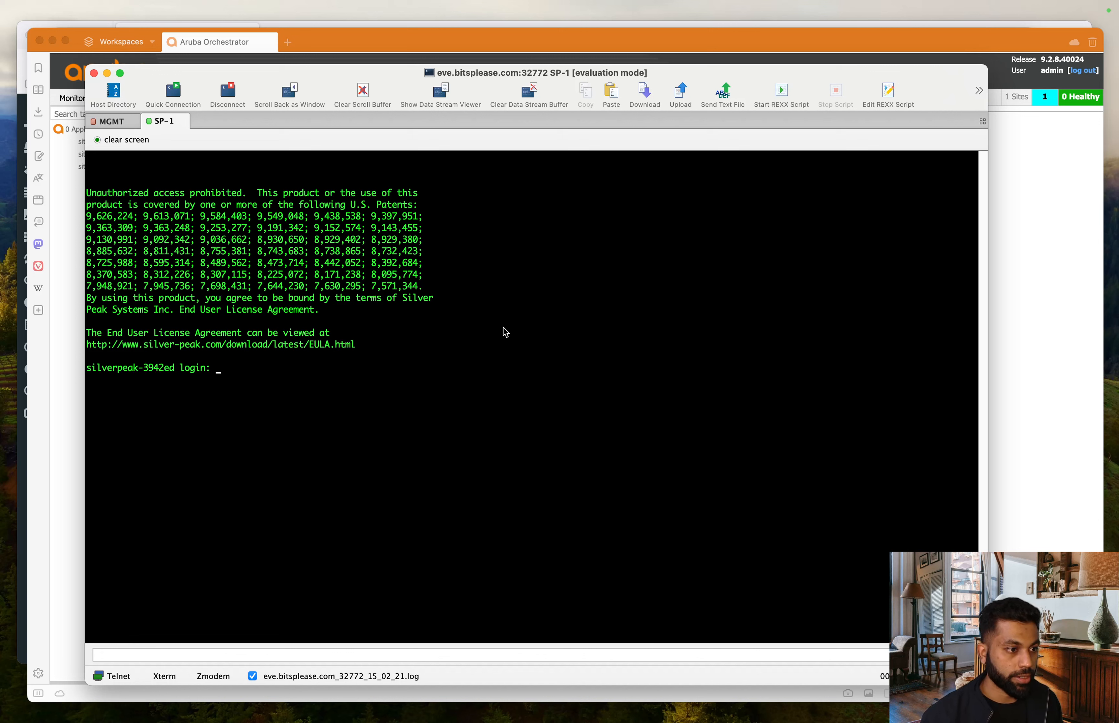
click(112, 121)
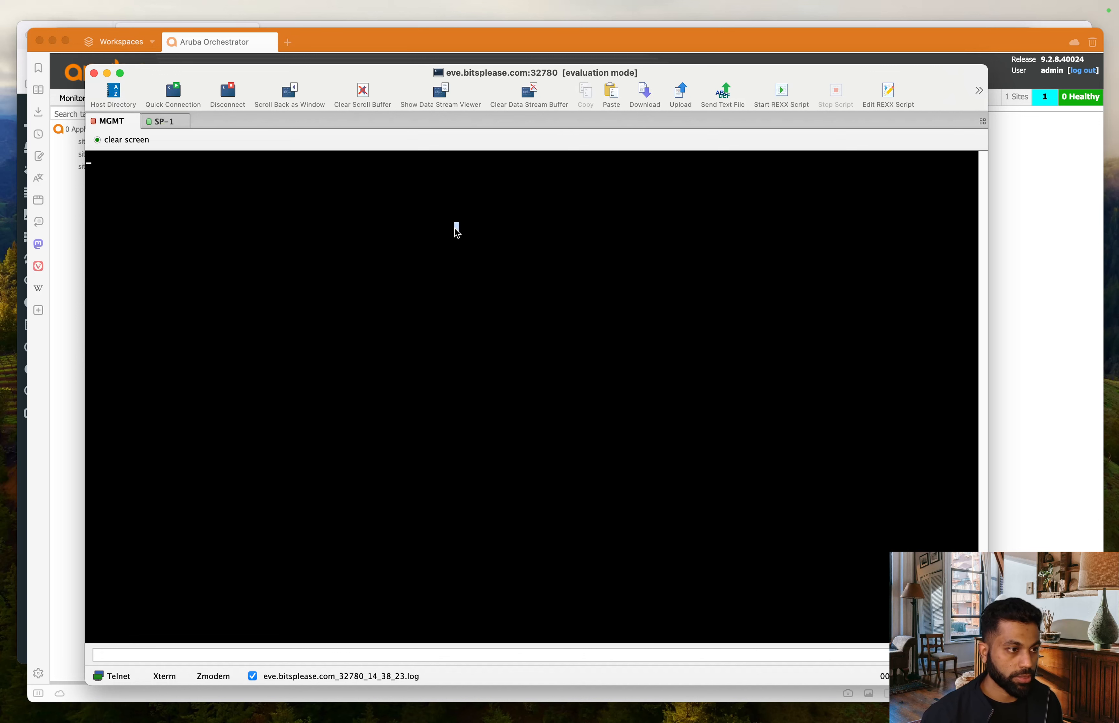
key(Return)
key(Return)
key(Return)
text(show i)
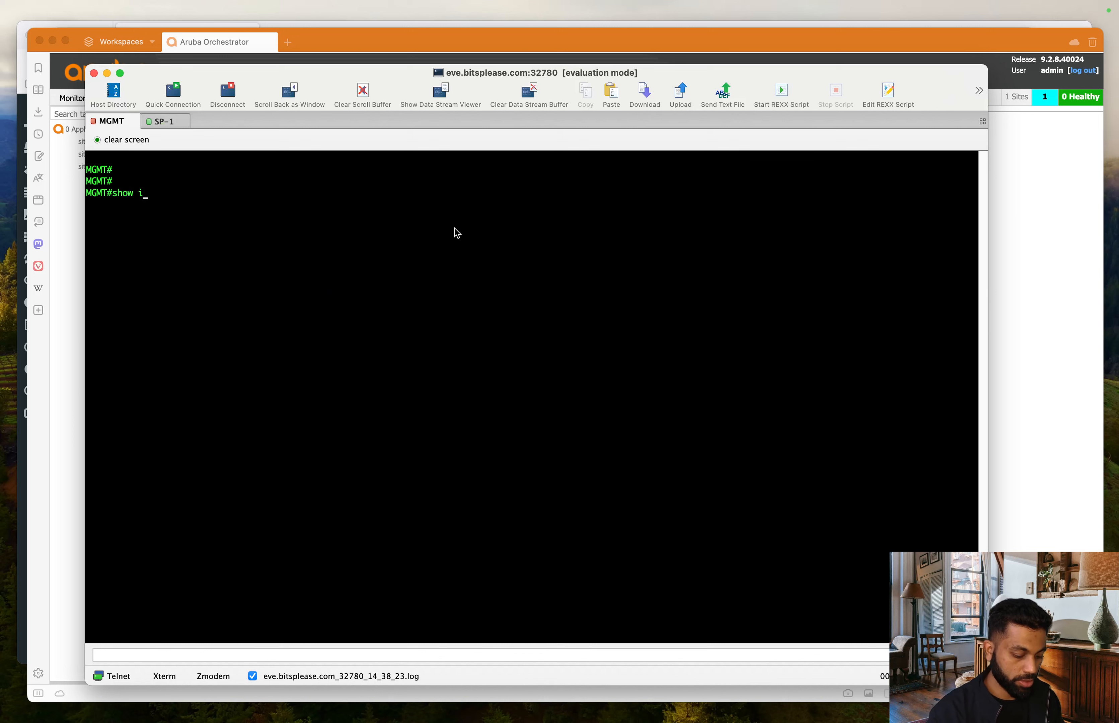
text(p dhcp bi)
key(Tab)
key(Return)
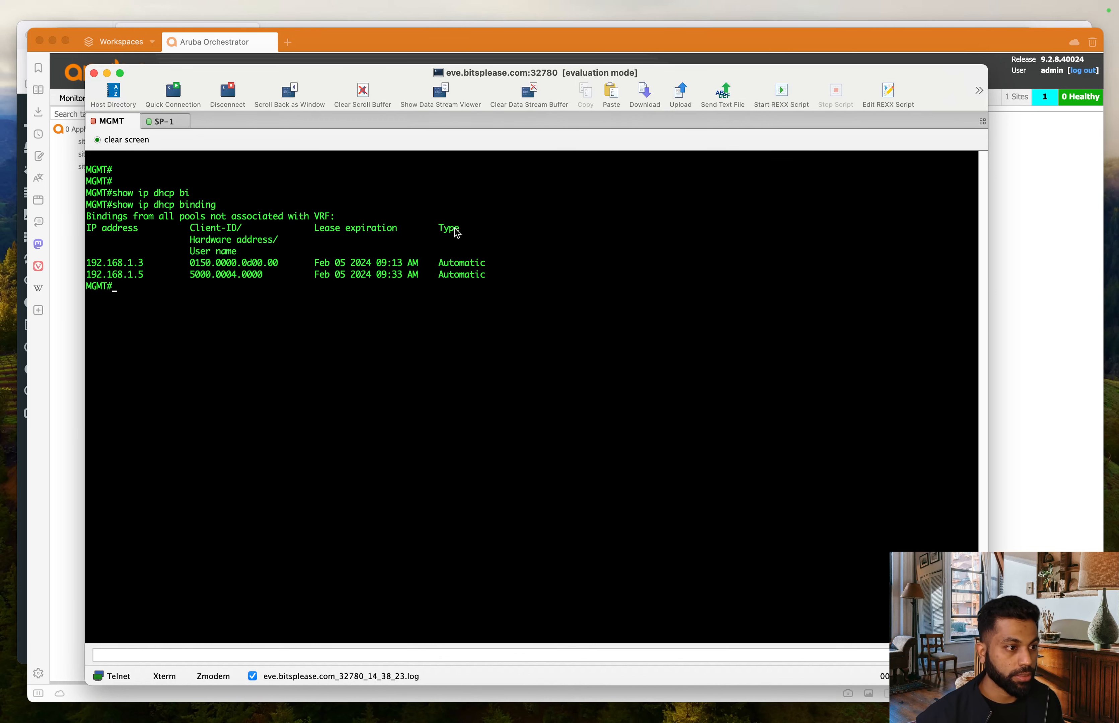
- Highlight the 192.168.1.5 lease and its client ID 5000.0004.0000 in the output
drag(145, 274, 86, 264)
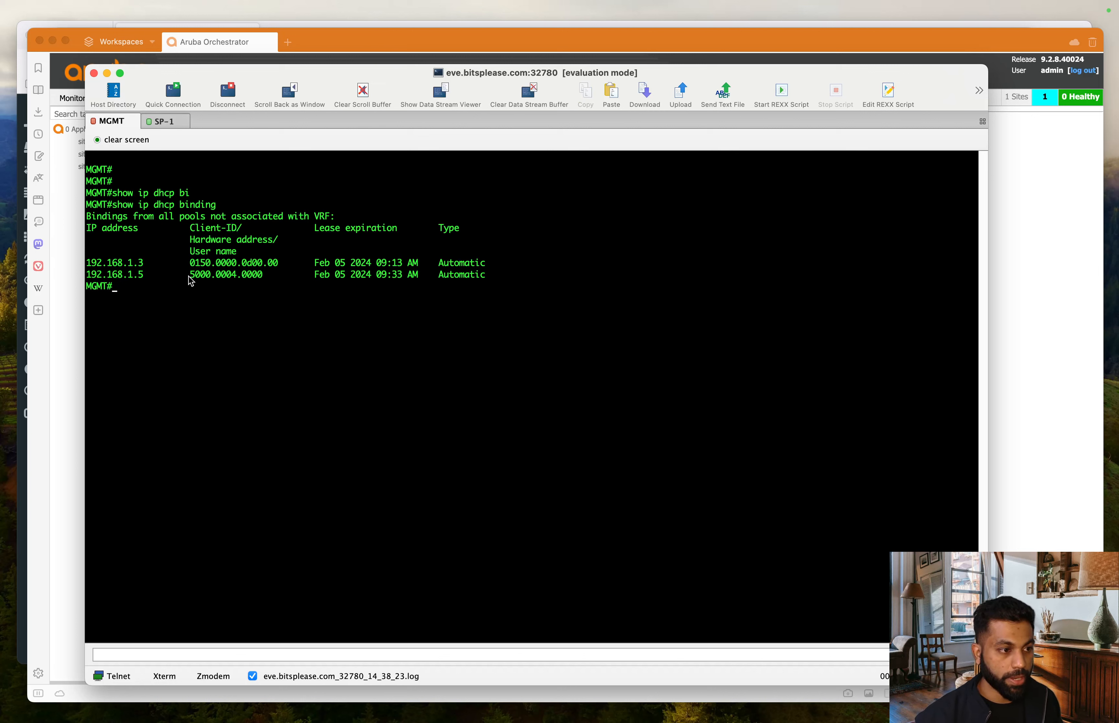
drag(190, 276, 267, 285)
click(268, 285)
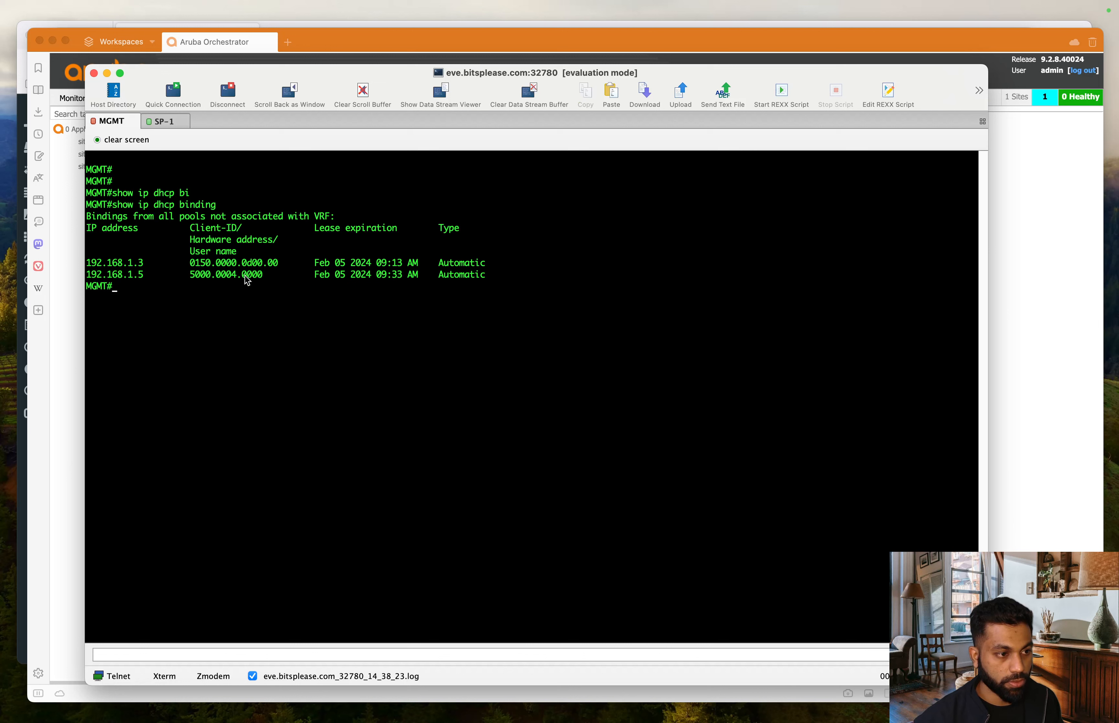
drag(242, 278, 262, 281)
click(267, 281)
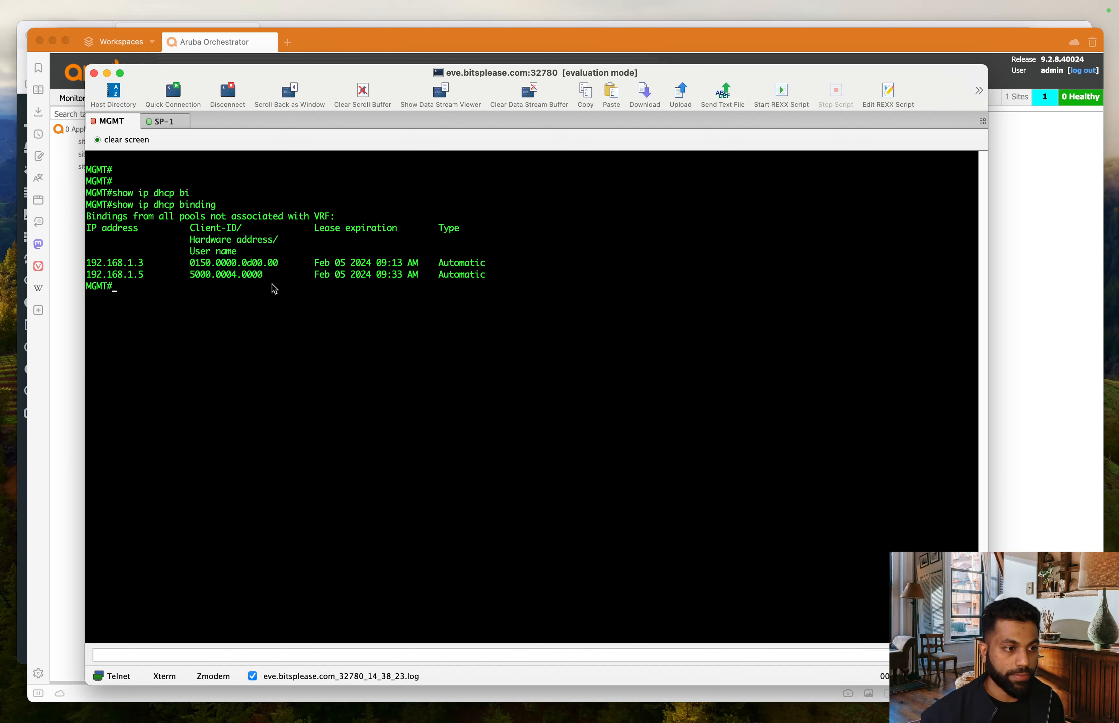
mouse_move(265, 281)
mouse_down()
mouse_move(185, 279)
mouse_move(259, 279)
mouse_up()
click(195, 288)
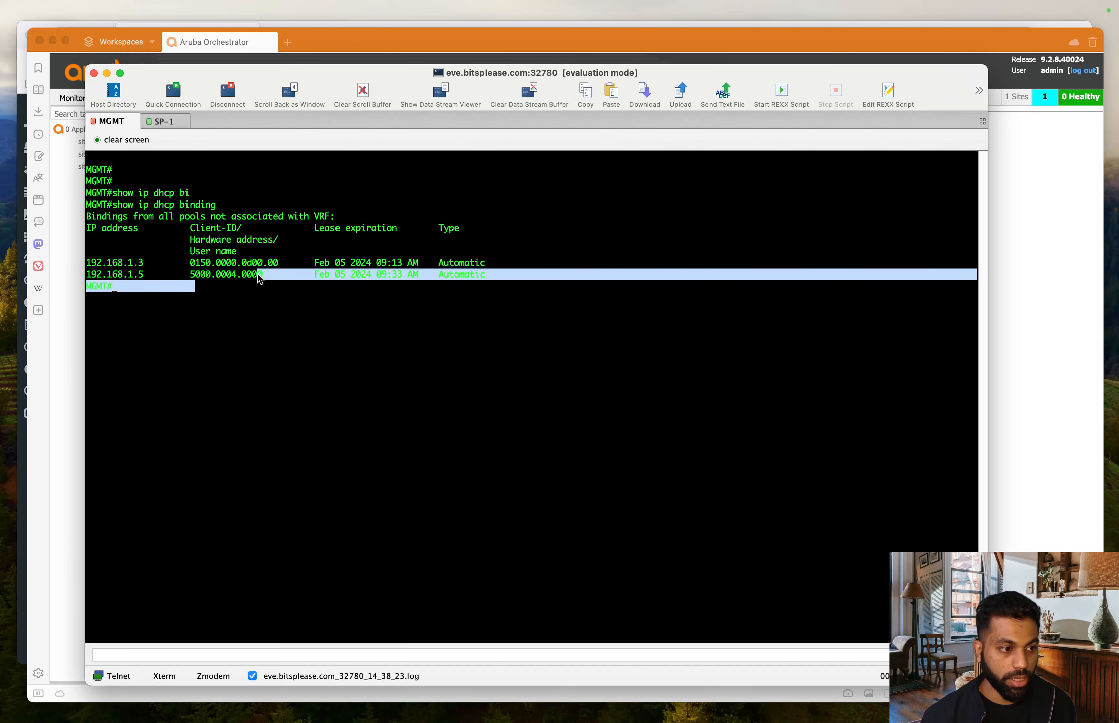
- Check the EVE topology window, then reselect 192.168.1.5 in the MGMT terminal
key(ctrl+Down)
key(ctrl+Down)
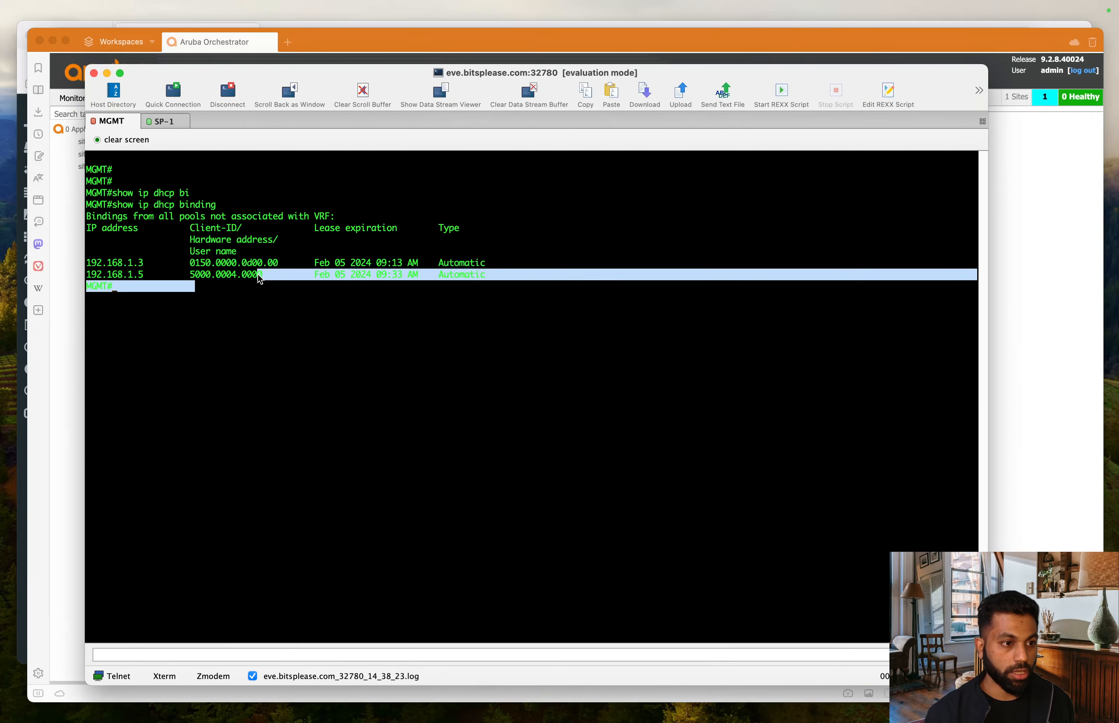
key(ctrl+Up)
click(746, 585)
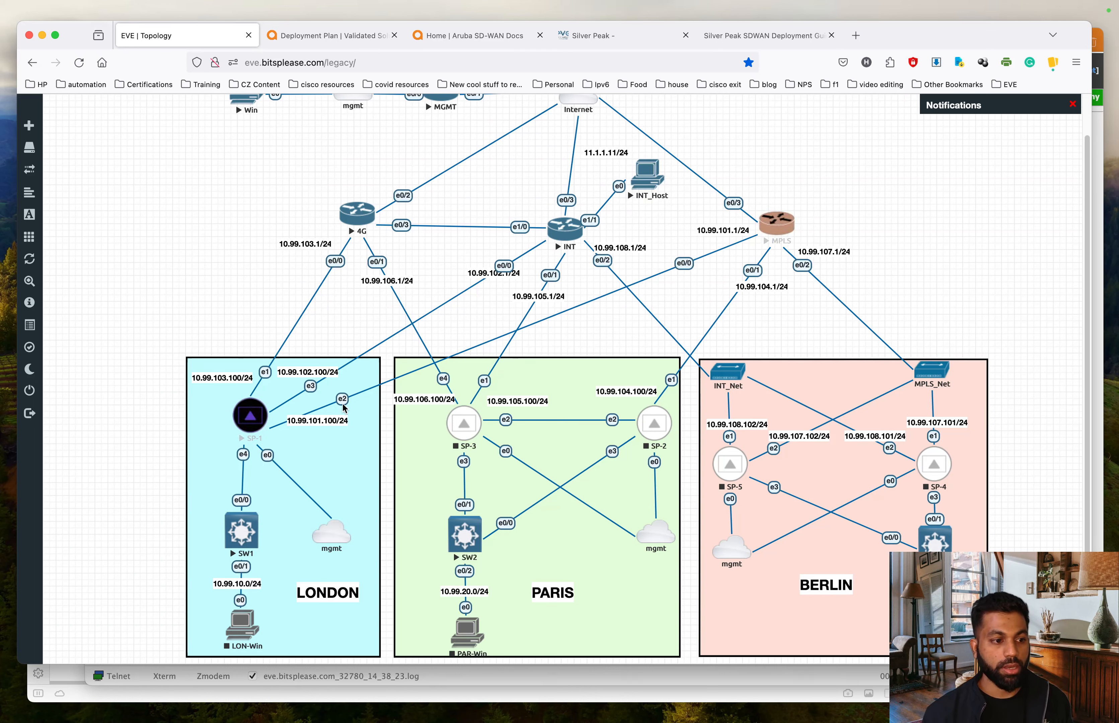
key(ctrl+Up)
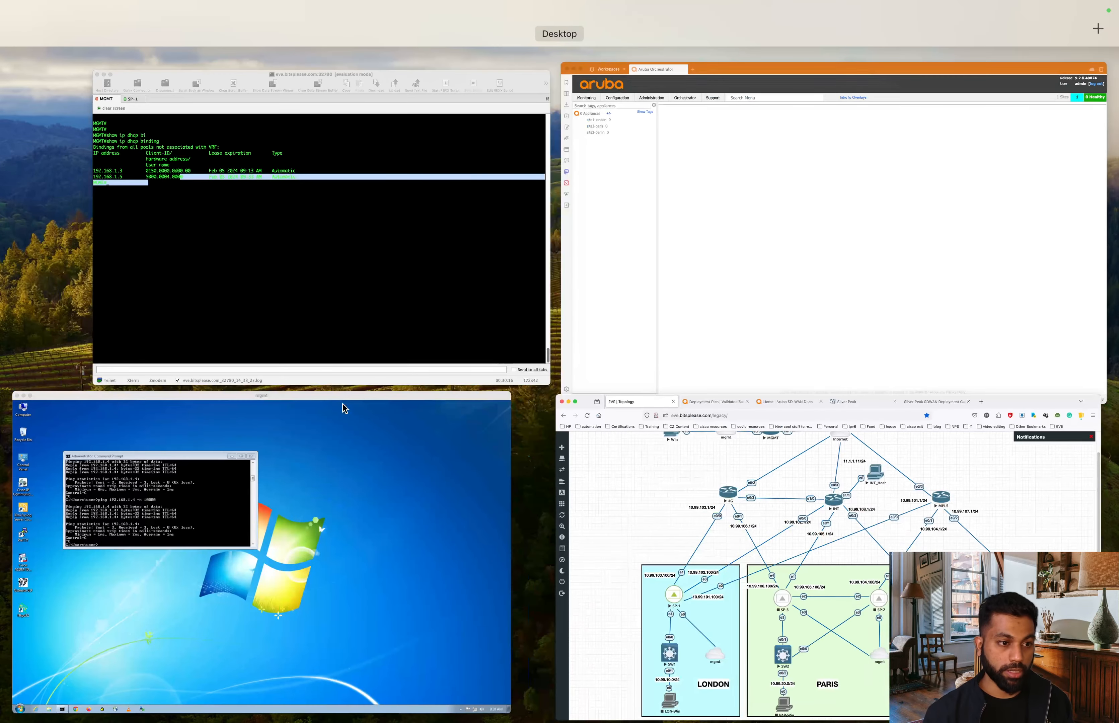
click(233, 297)
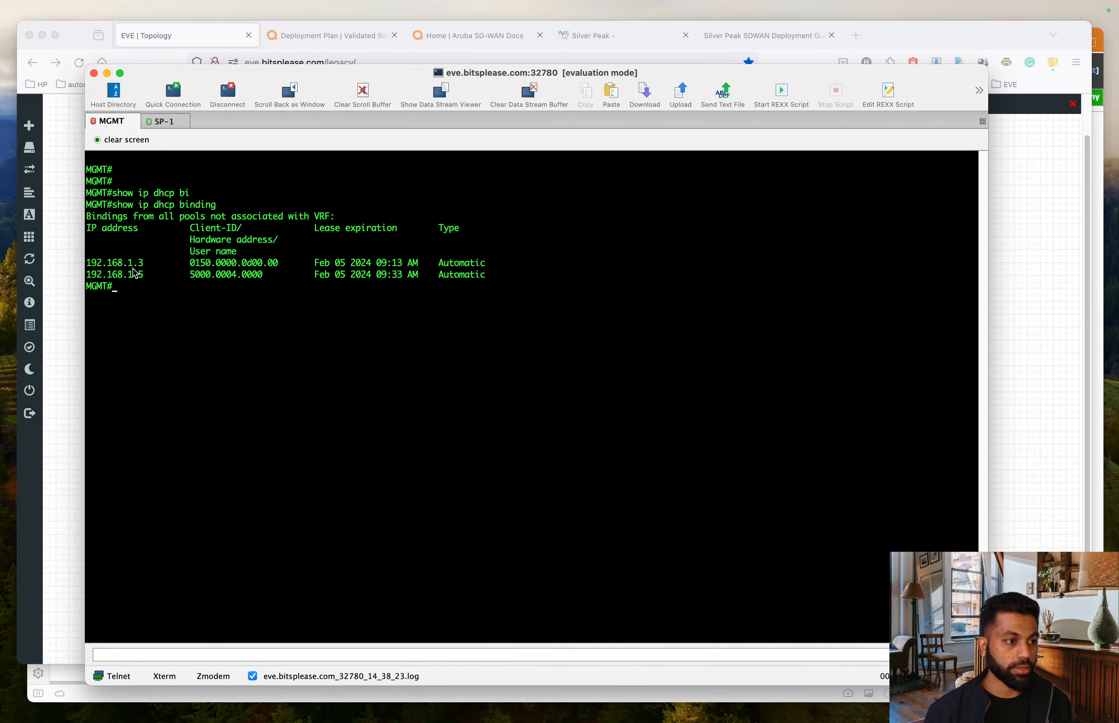
drag(148, 274, 86, 277)
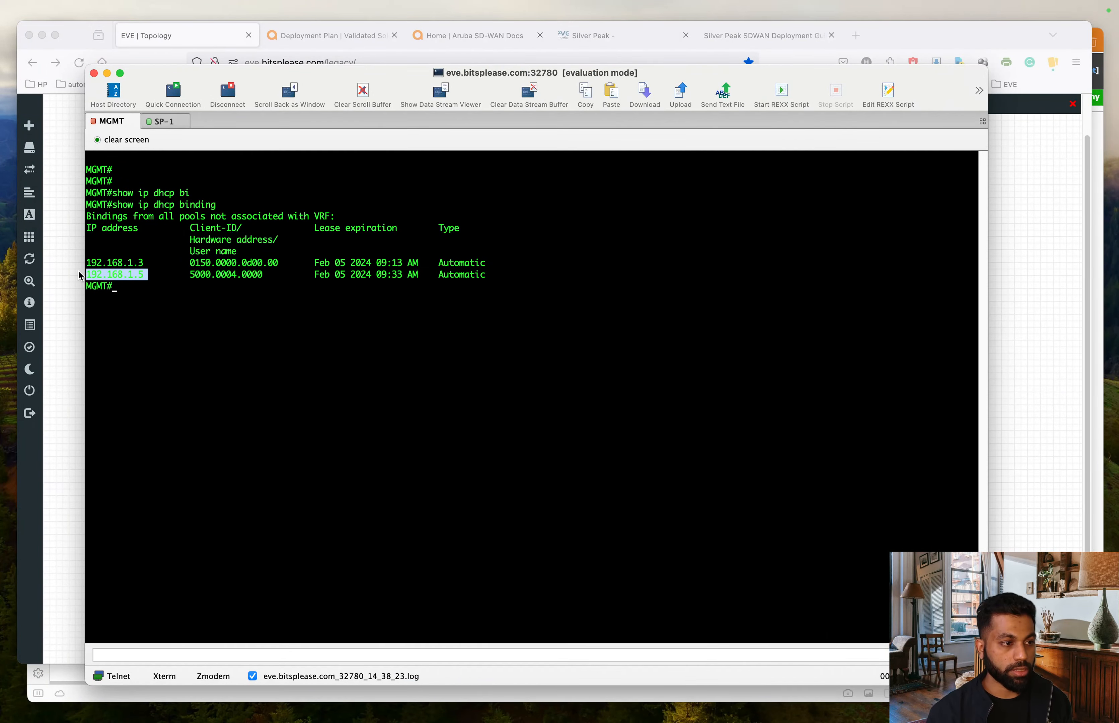
key(ctrl+Up)
click(277, 448)
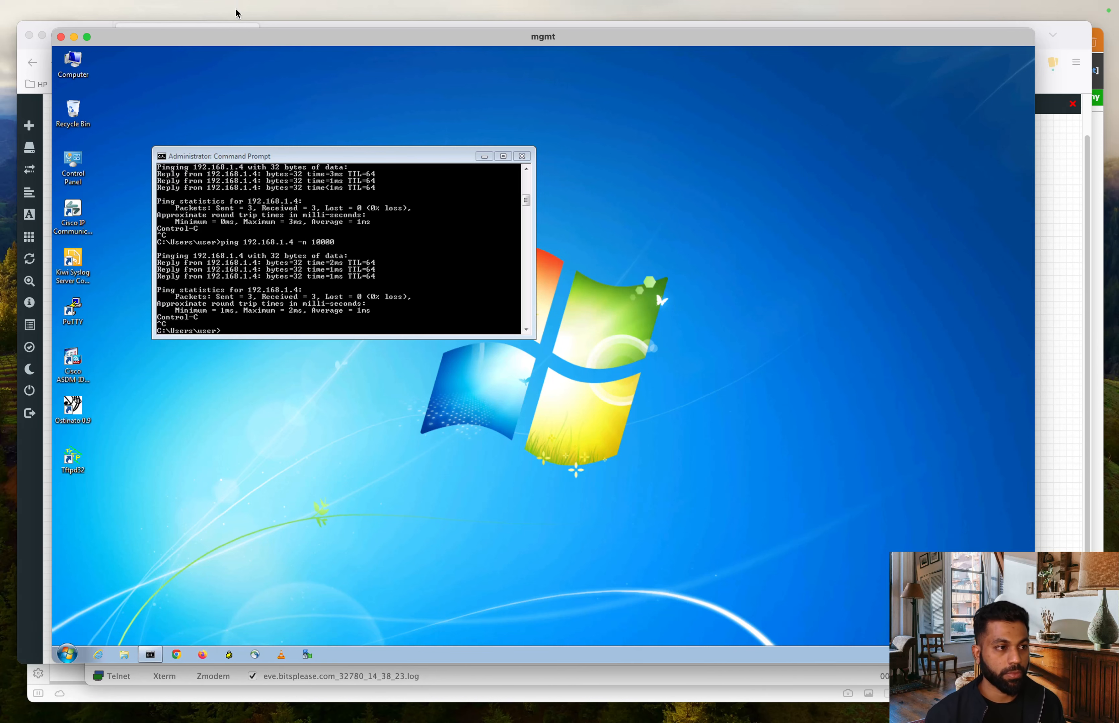
drag(244, 36, 328, 62)
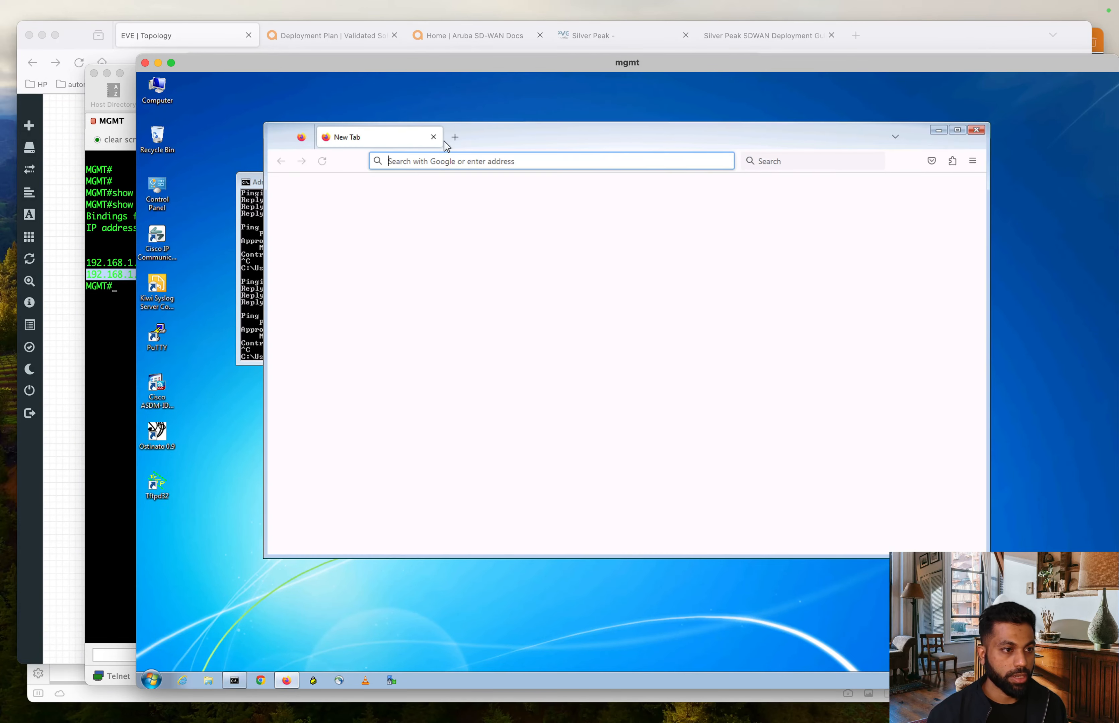
text(ht)
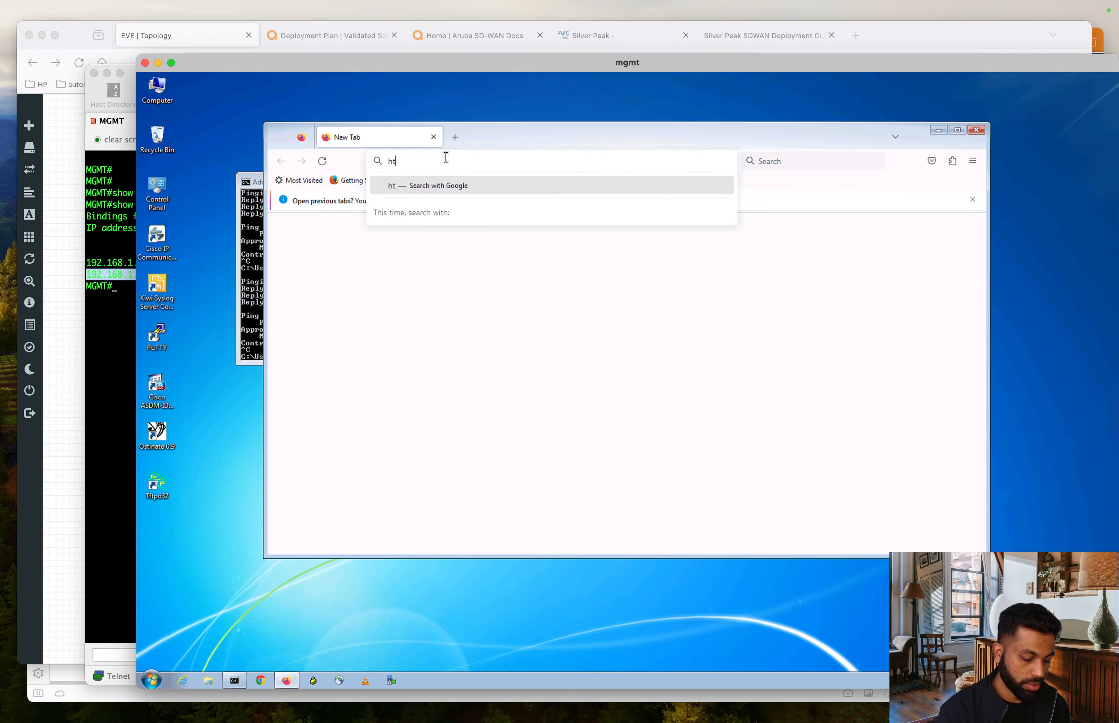
text(tps://192.168.1.6/)
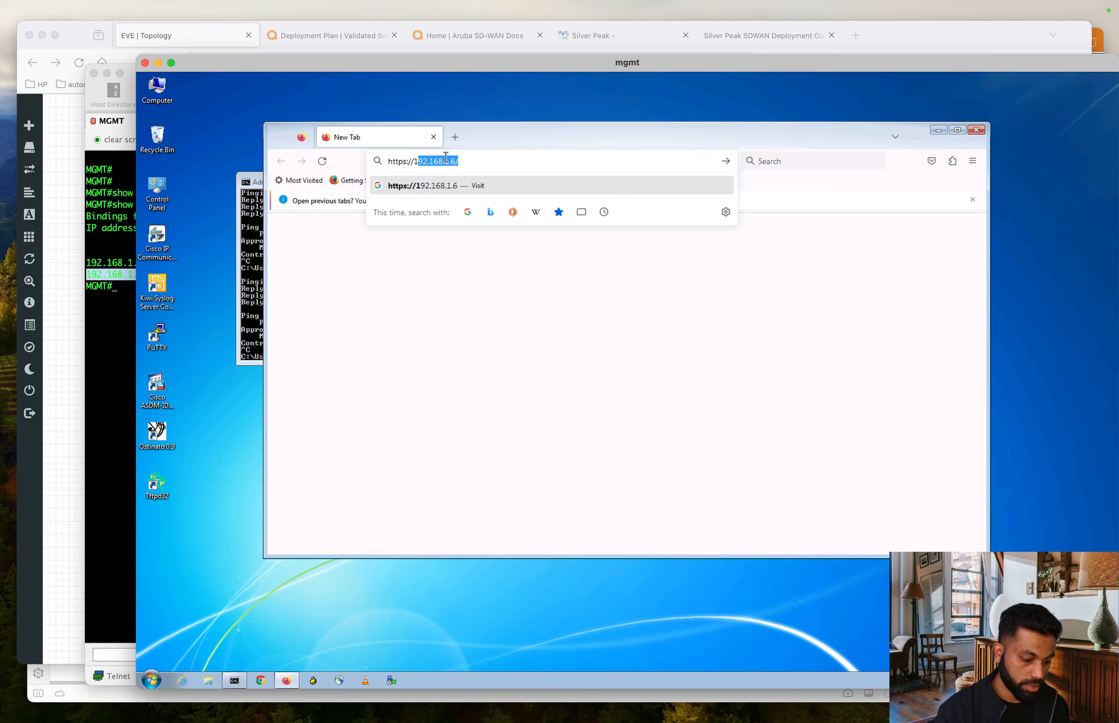
key(Right)
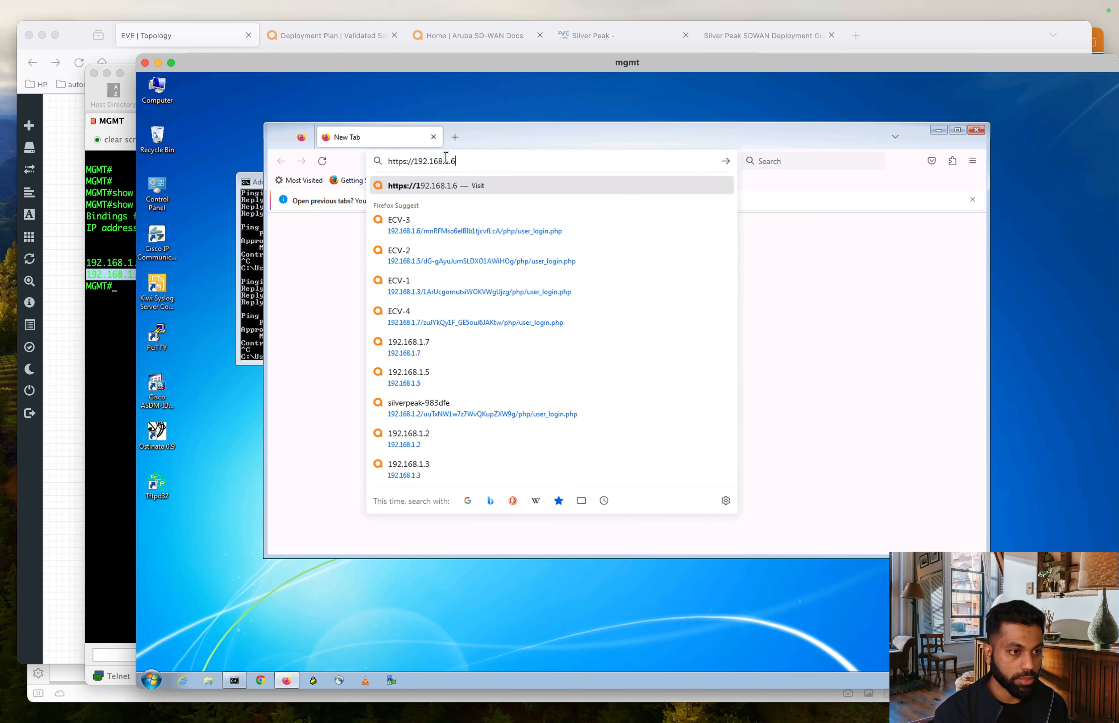
key(BackSpace)
text(5)
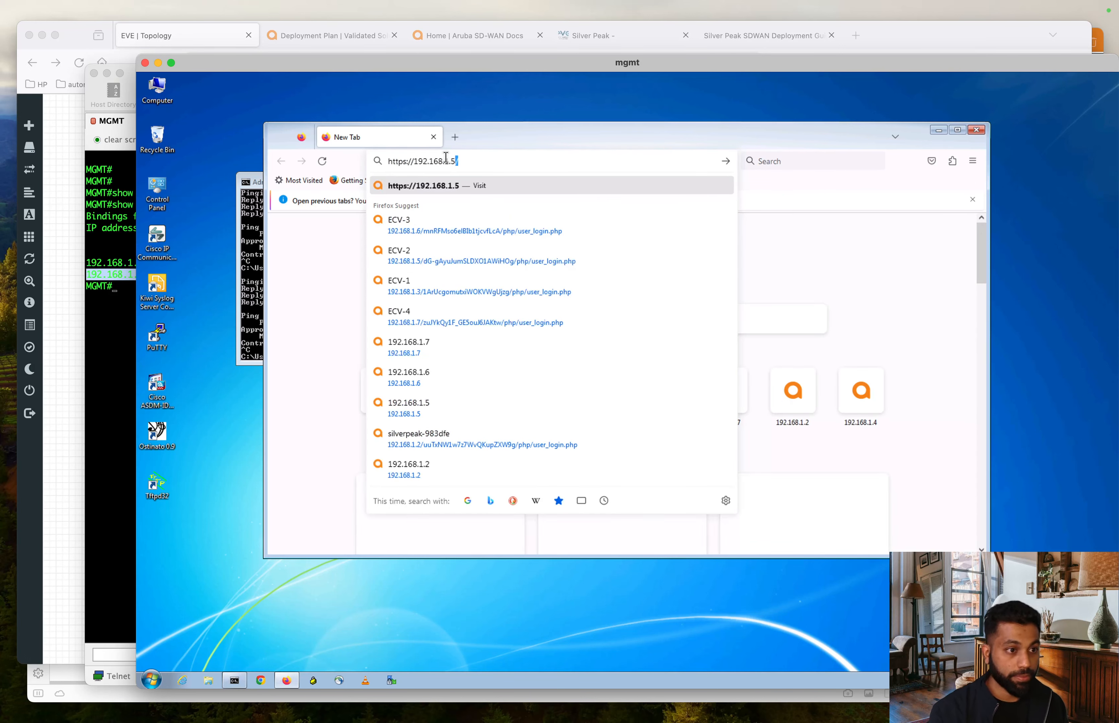
key(Return)
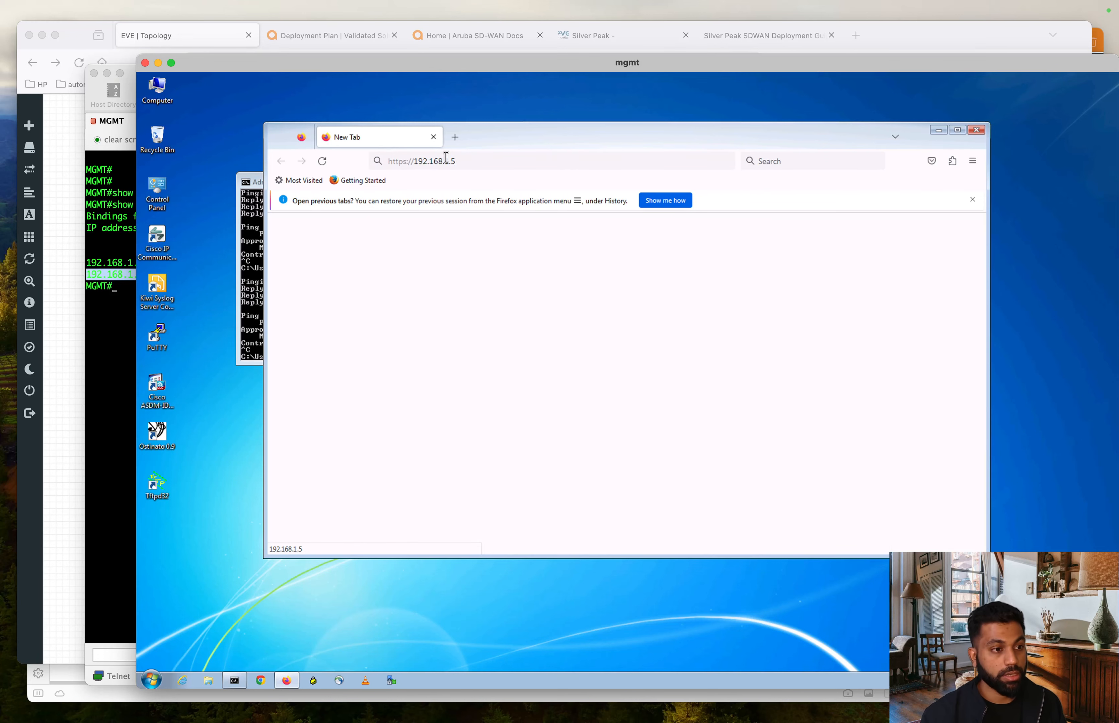
- Accept the self-signed certificate warning to reach the silverpeak-3942ed login page
drag(511, 134, 459, 126)
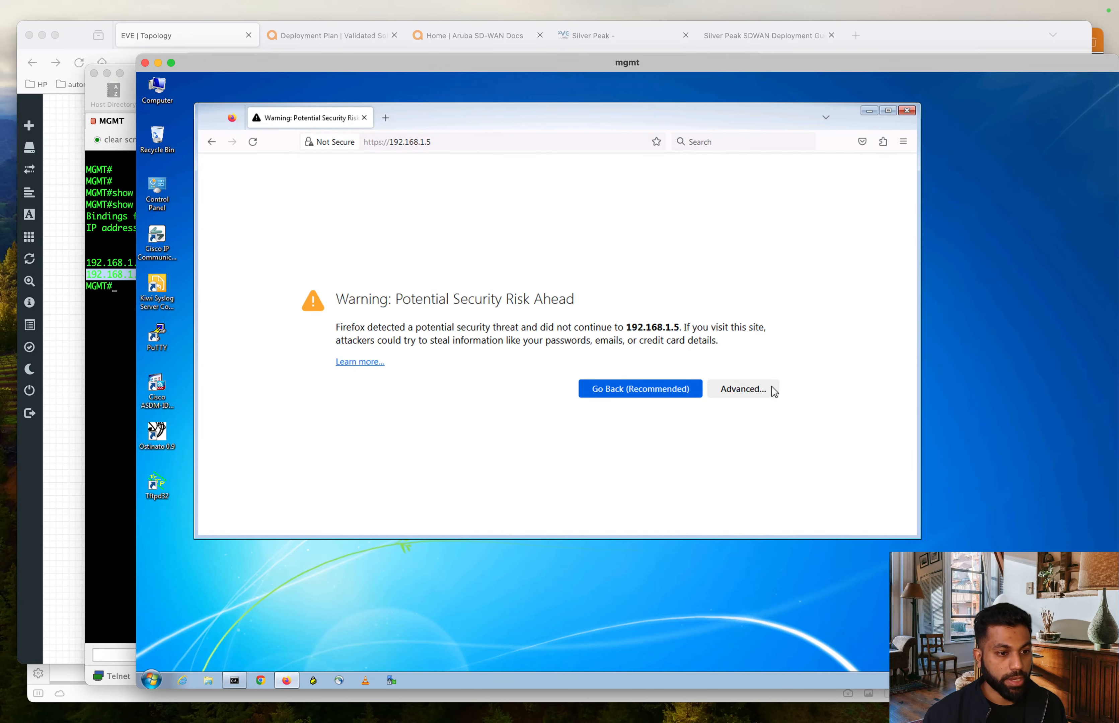
click(758, 393)
scroll(664, 432, down, 2)
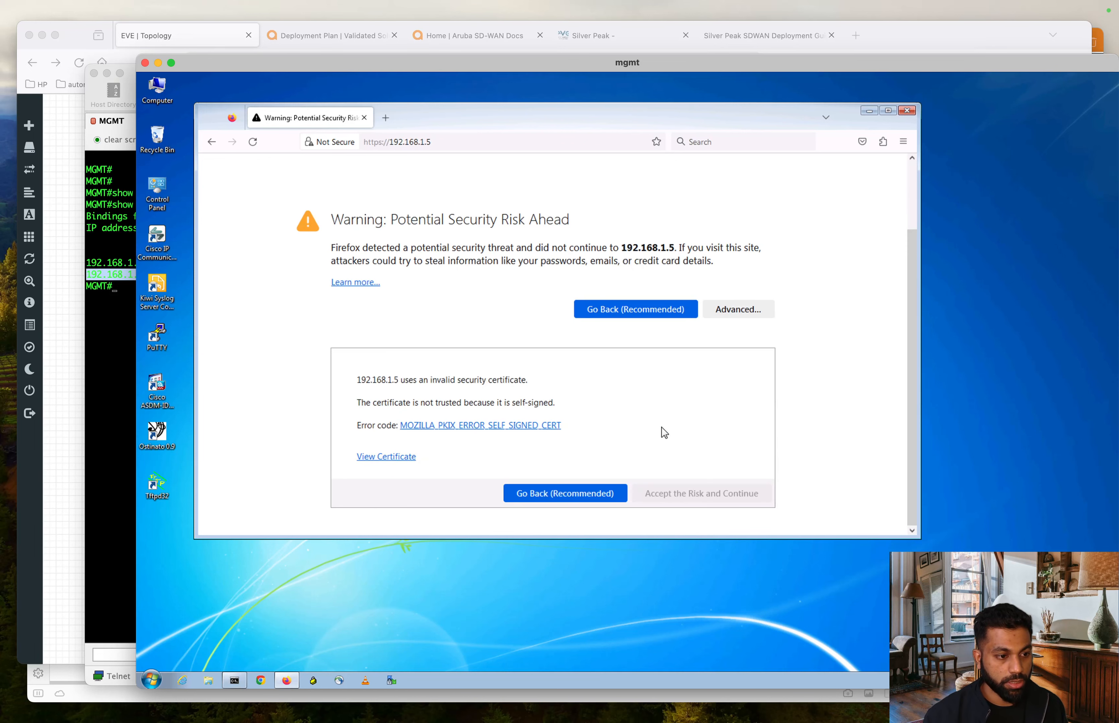
click(750, 493)
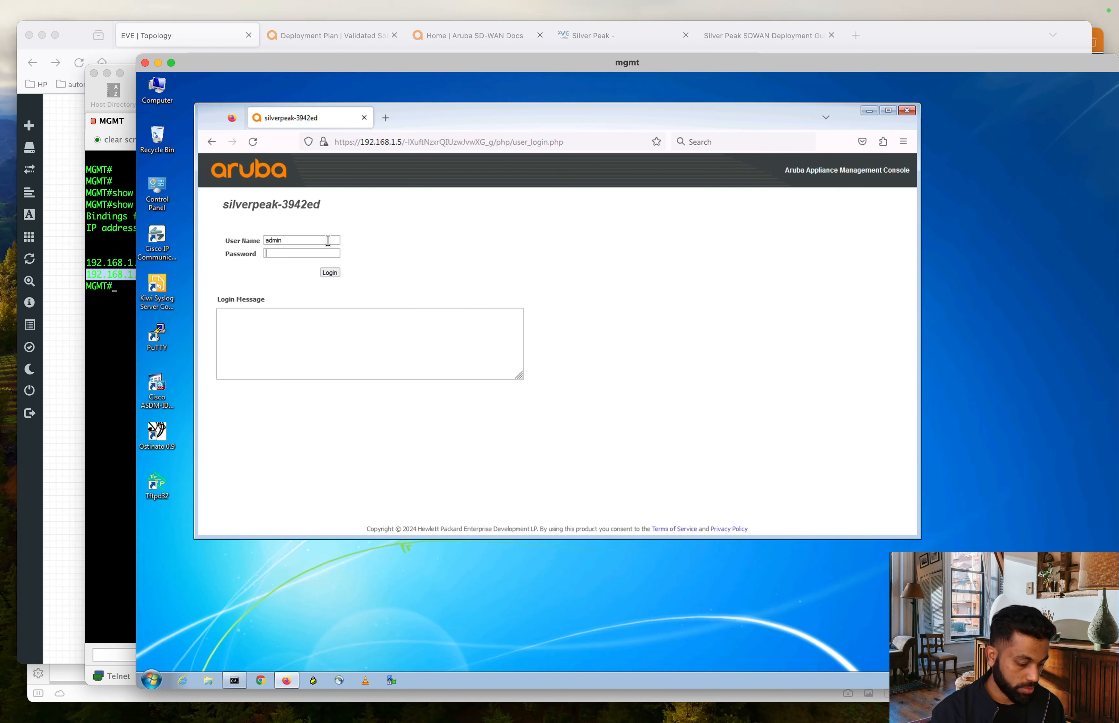
- Log in with the admin password without saving it, and start Configuration > Initial Config Wizard
text(admin)
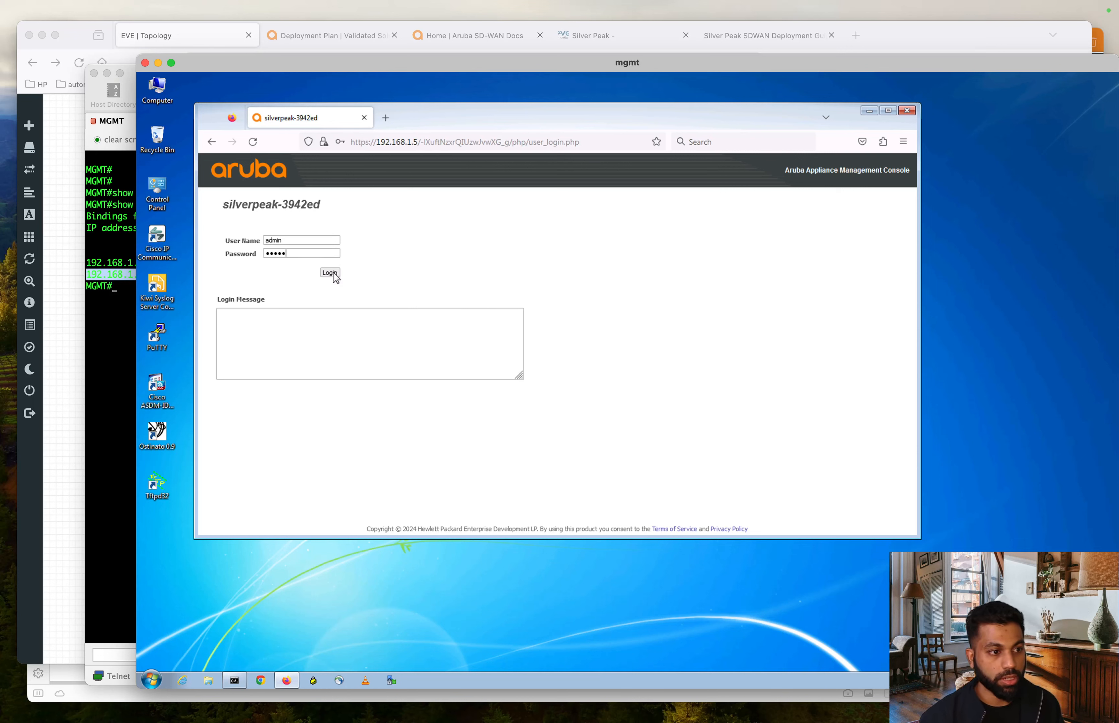
click(334, 277)
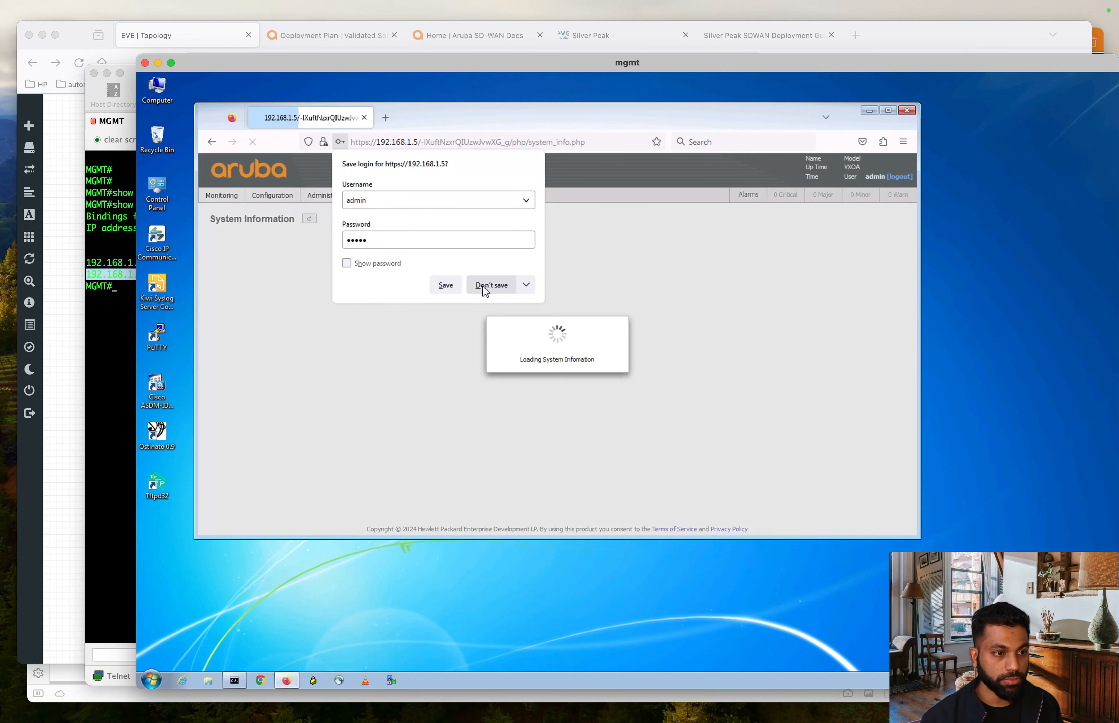
click(484, 288)
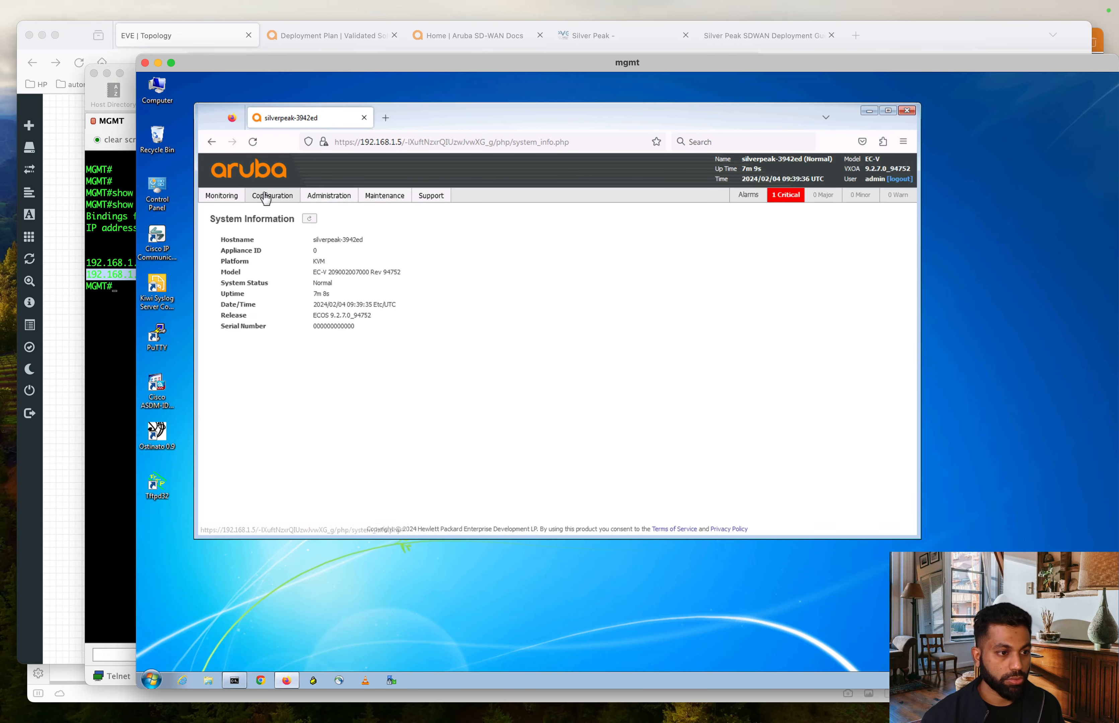
click(267, 197)
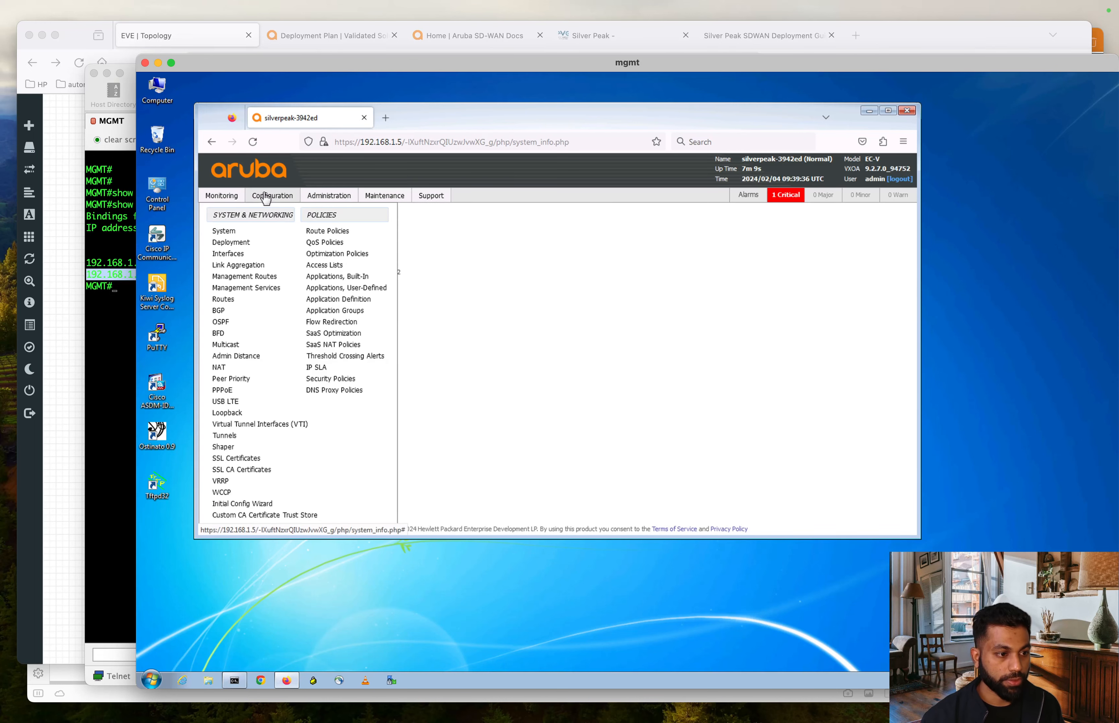
click(243, 507)
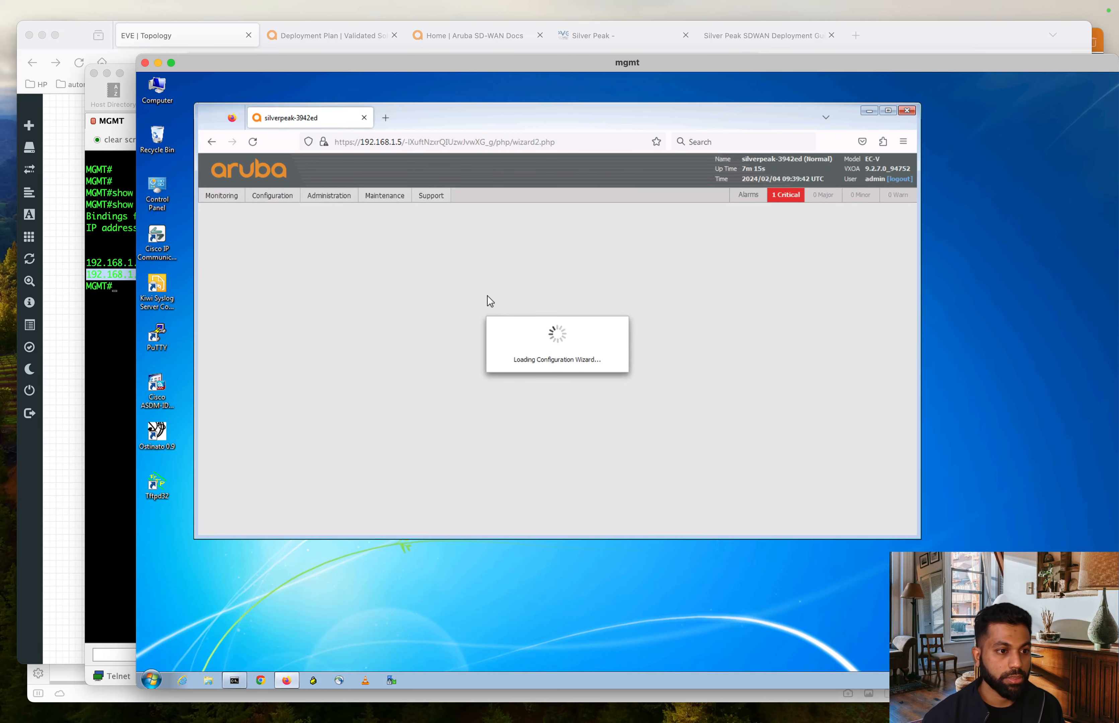
drag(543, 209, 453, 196)
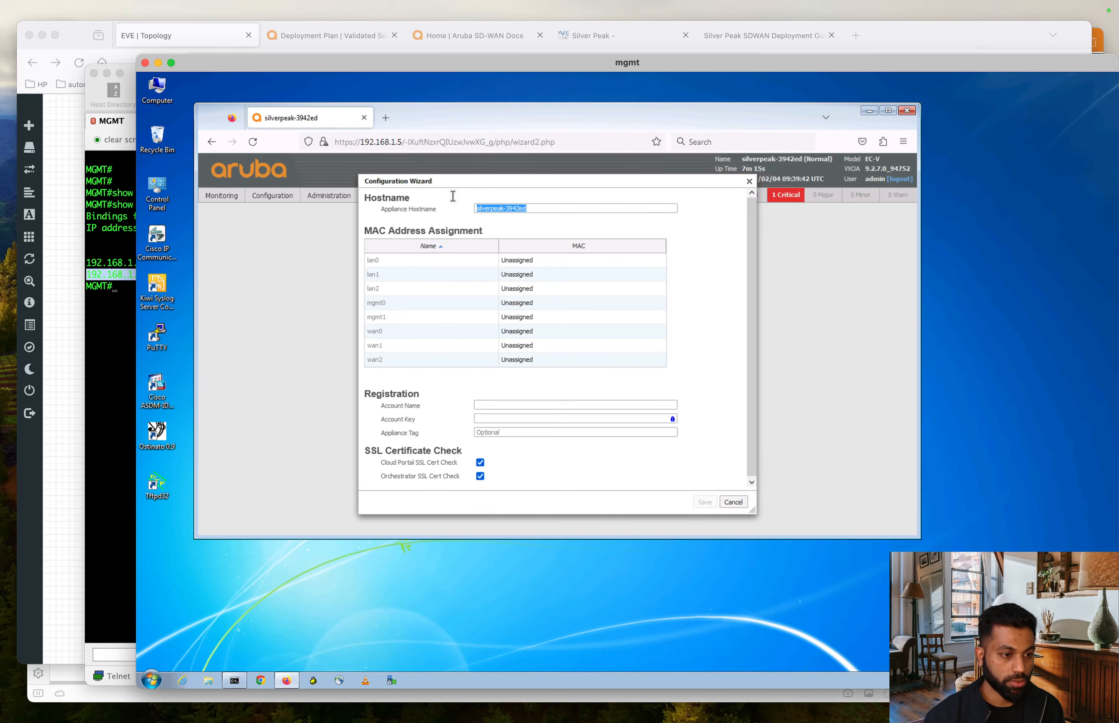
text(SP-1)
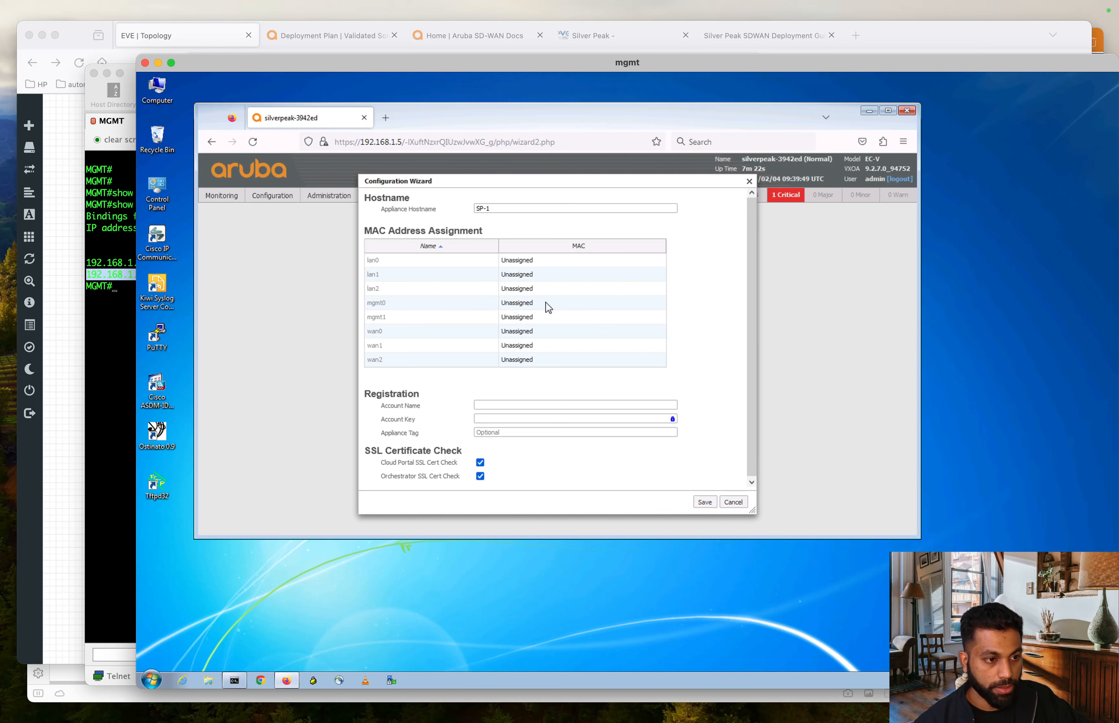
click(528, 305)
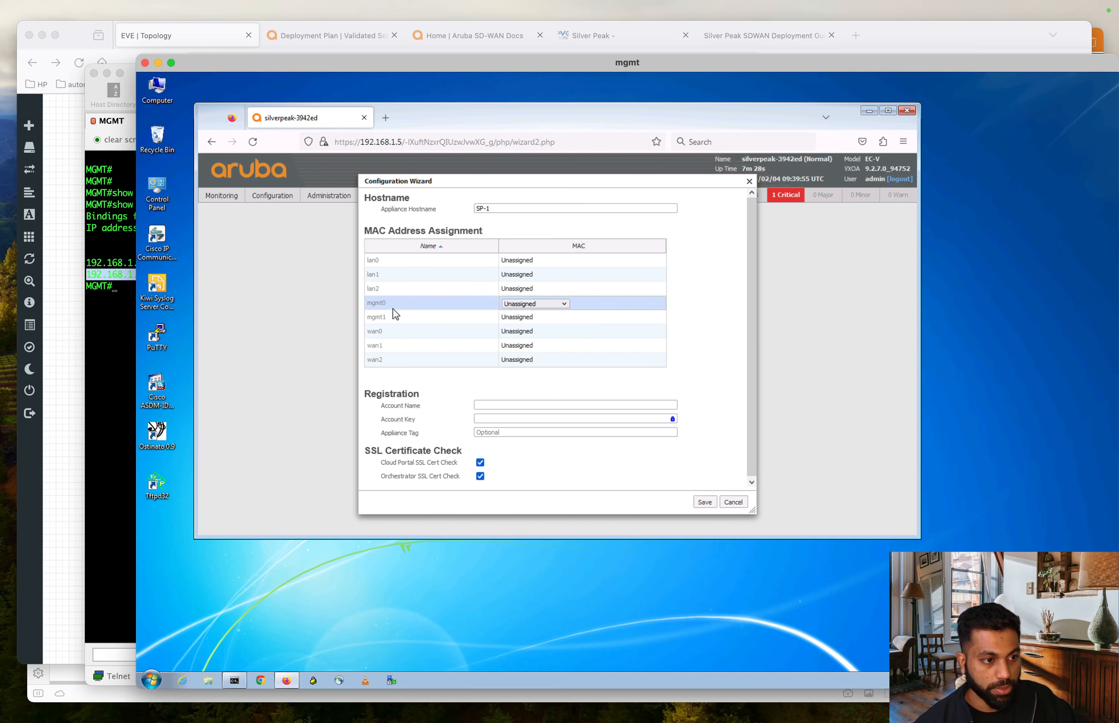
click(564, 305)
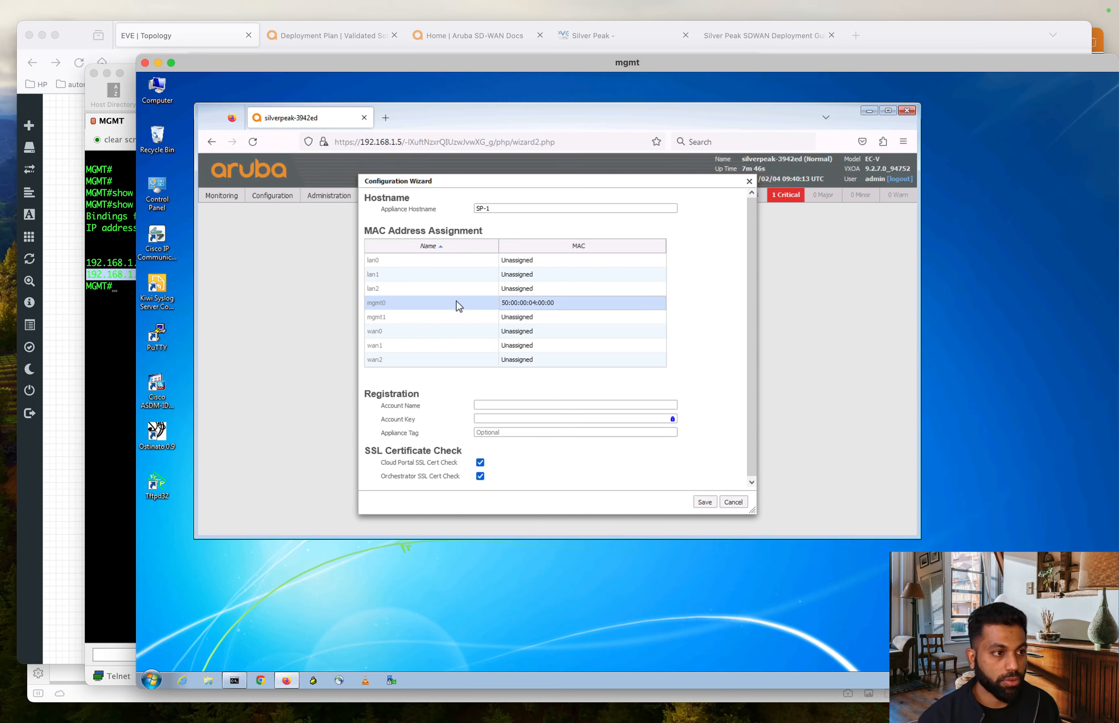
click(77, 204)
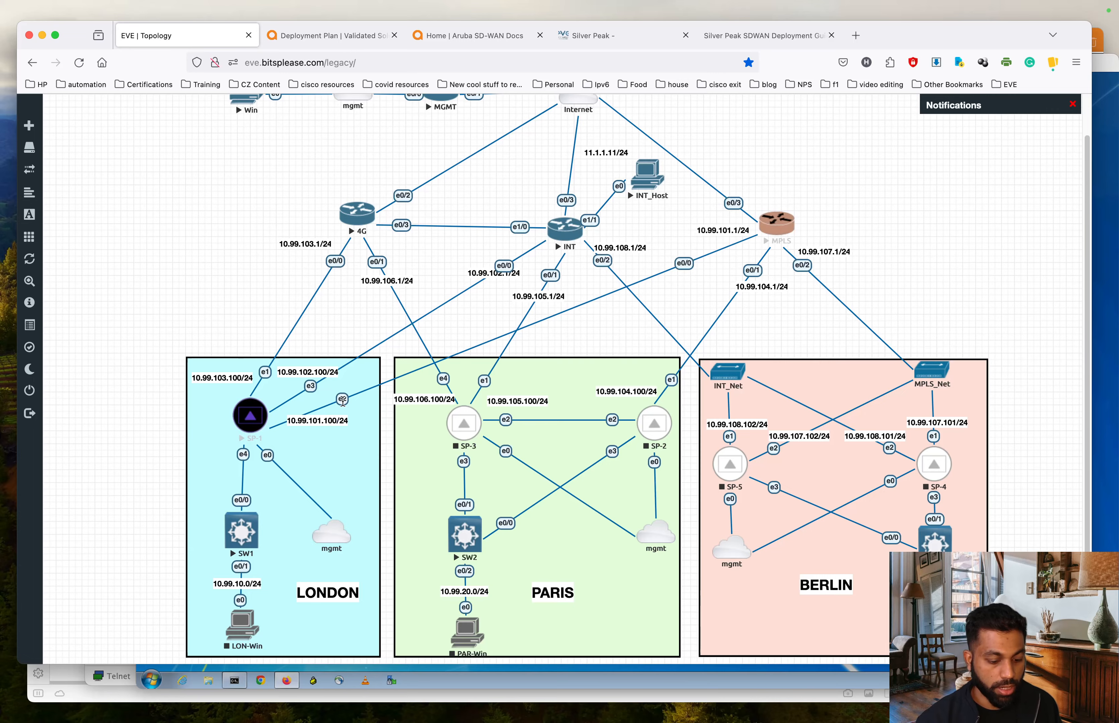
key(ctrl+Up)
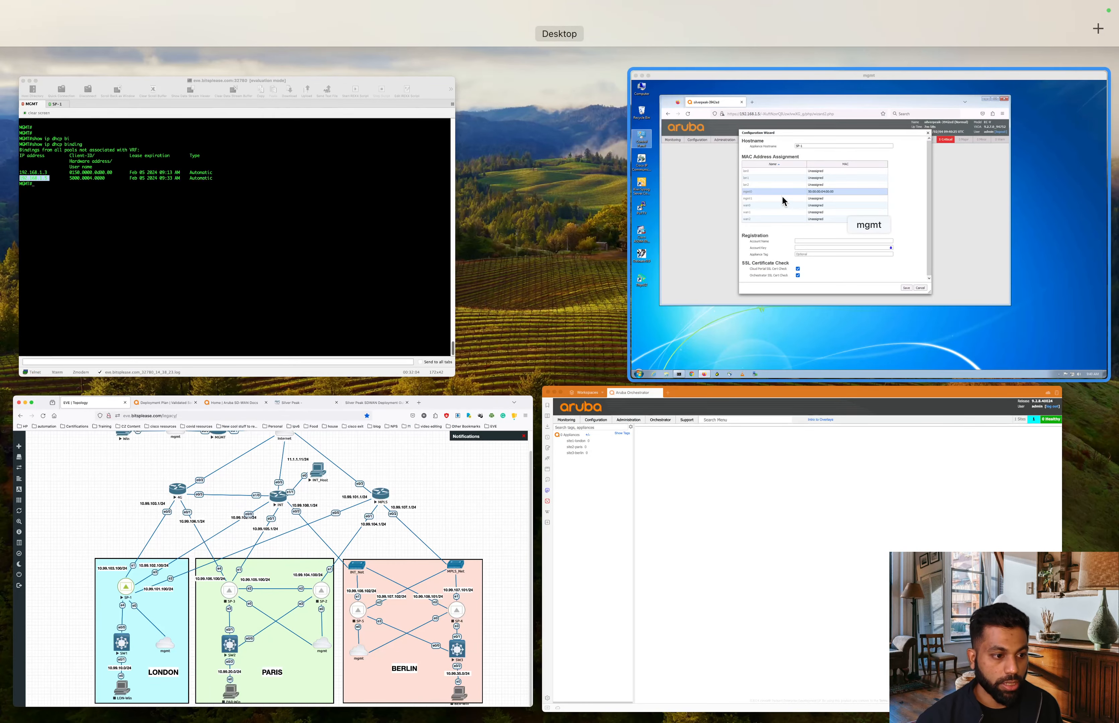
click(354, 568)
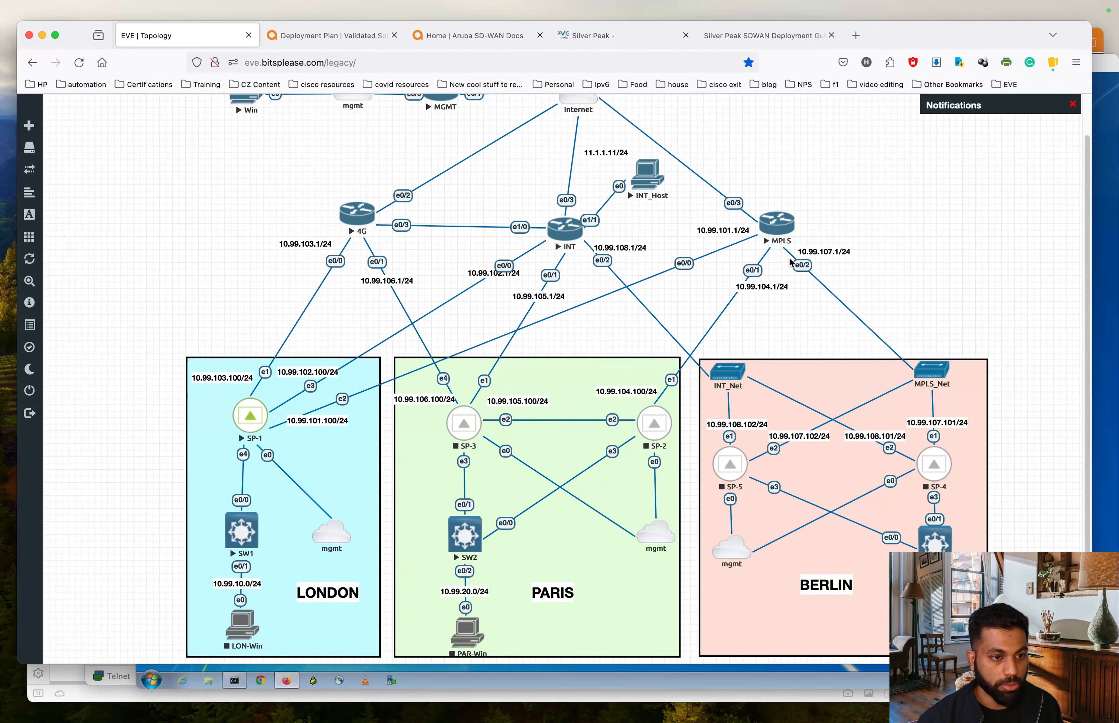
key(ctrl+Up)
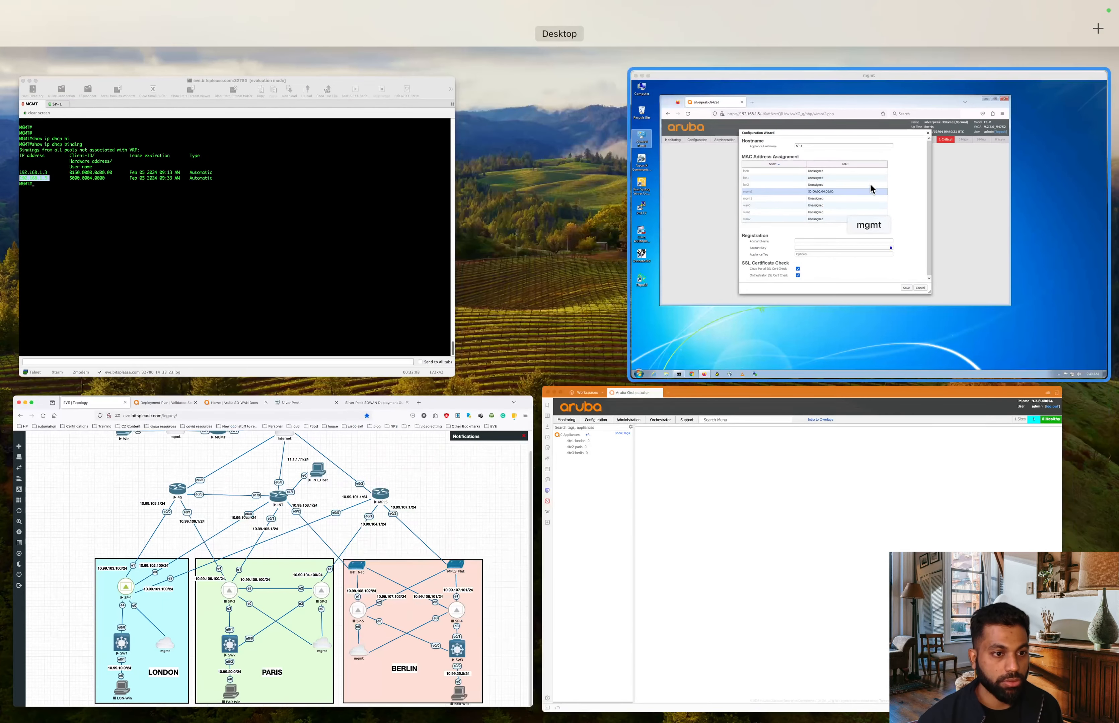
- Assign MAC 50:00:00:04:00:02 to wan0 and 50:00:00:04:00:03 to wan1
click(886, 190)
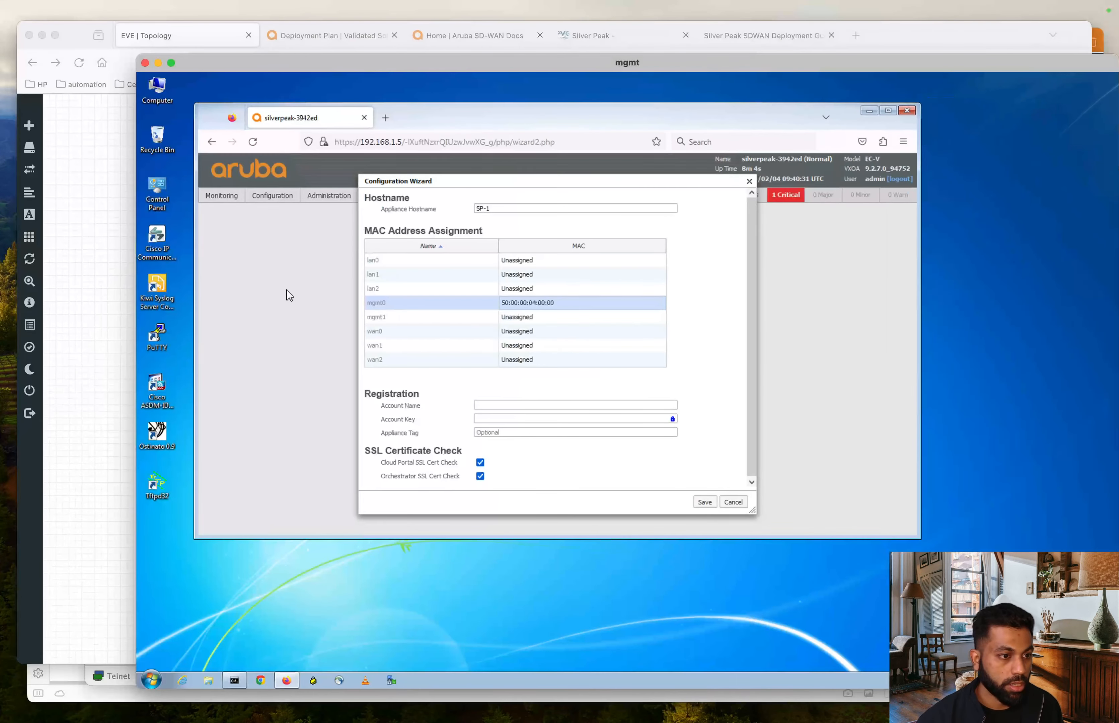
click(383, 332)
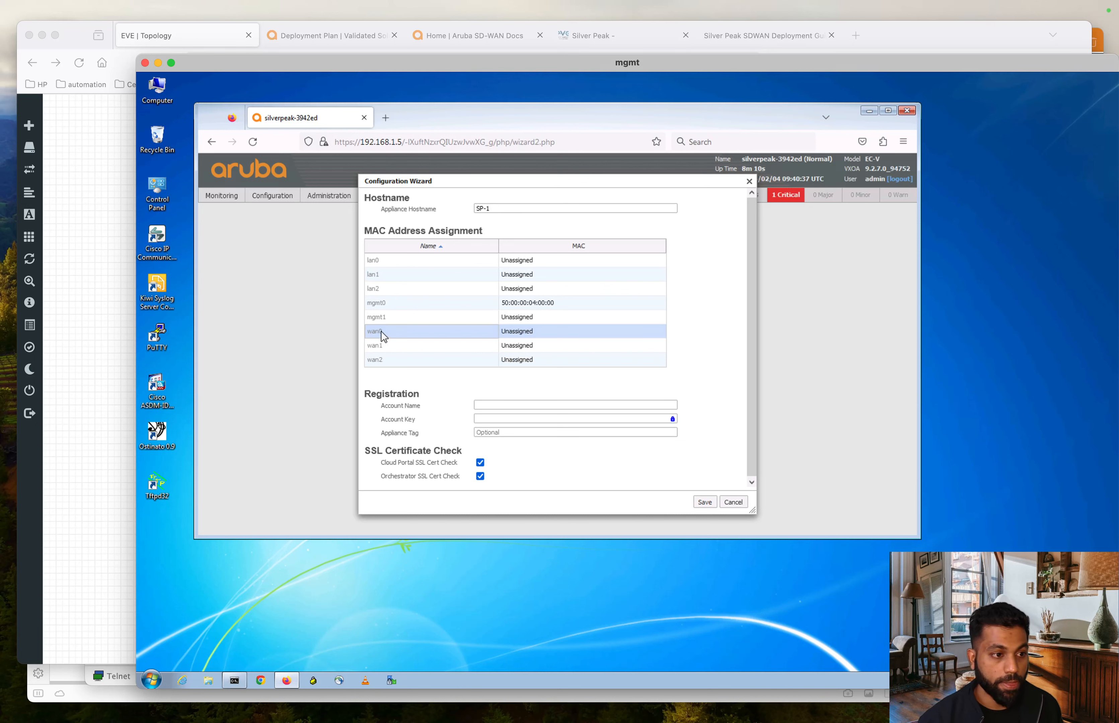
click(552, 333)
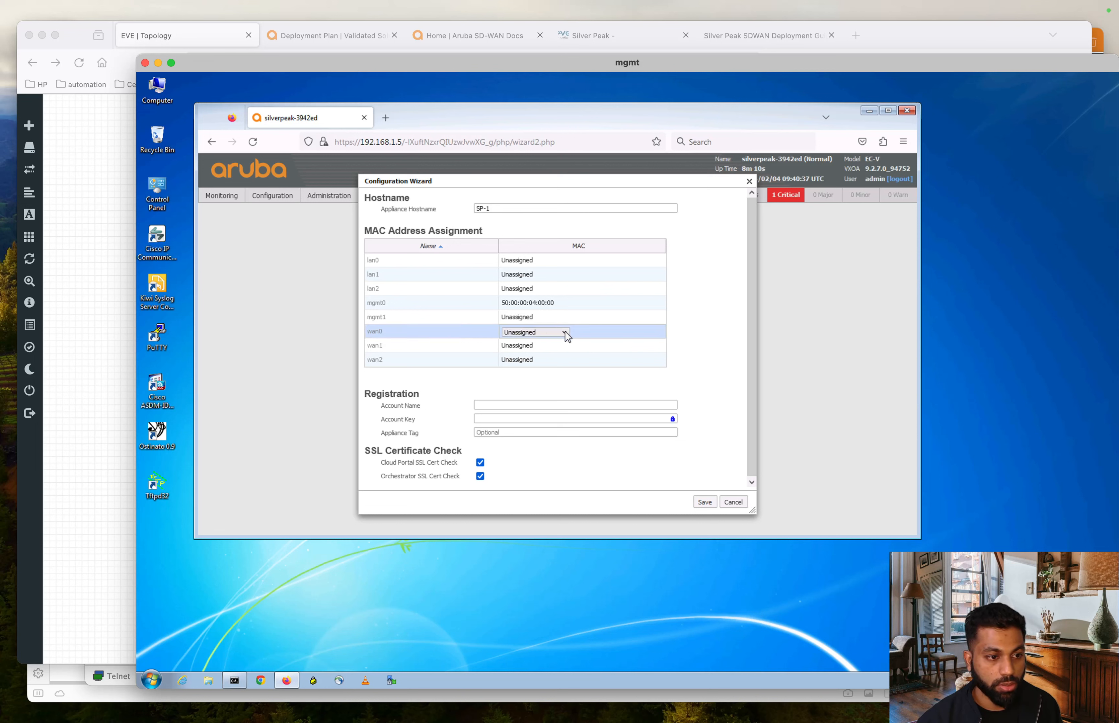
click(565, 331)
click(558, 365)
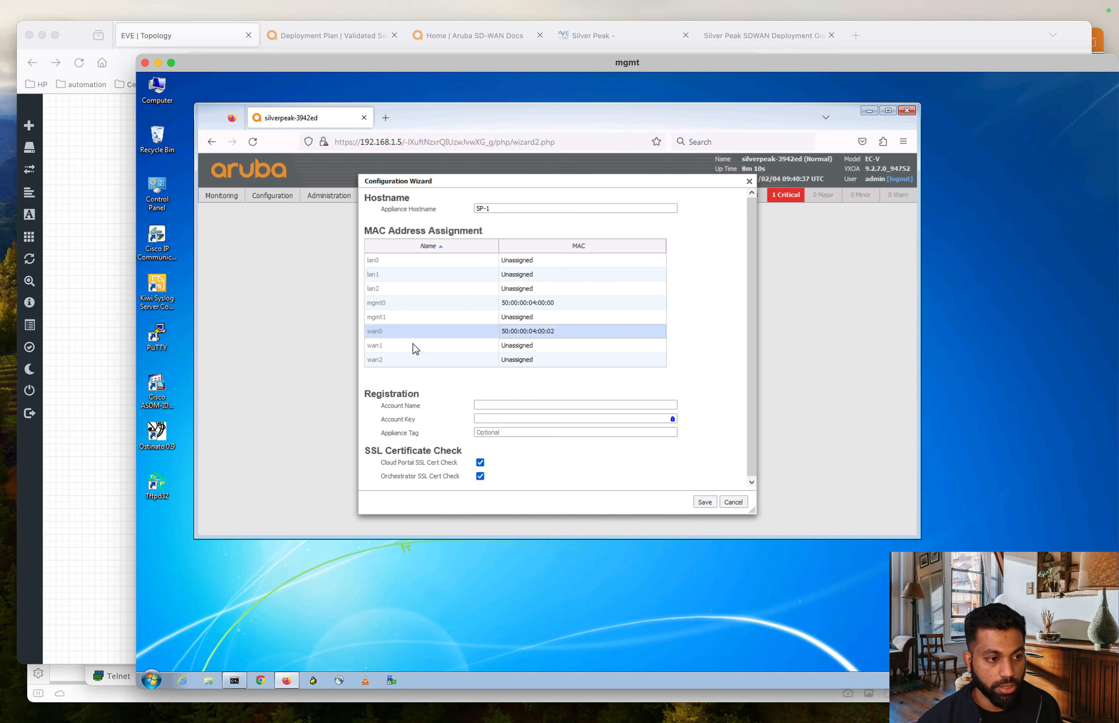
click(376, 347)
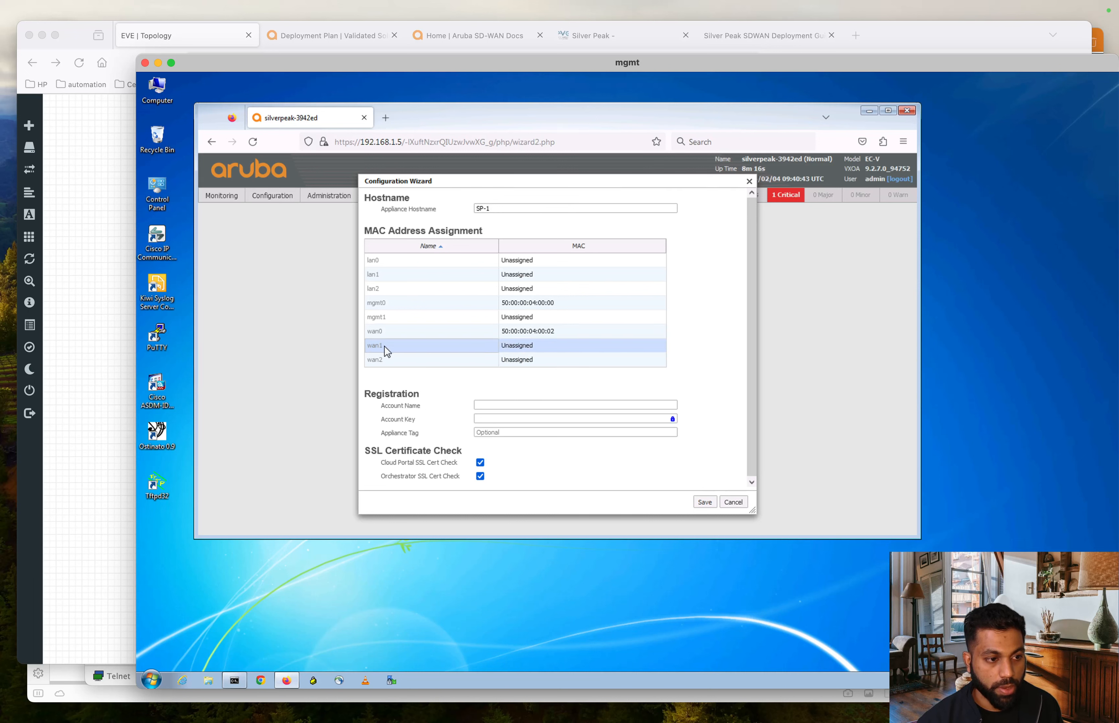
click(537, 347)
click(563, 346)
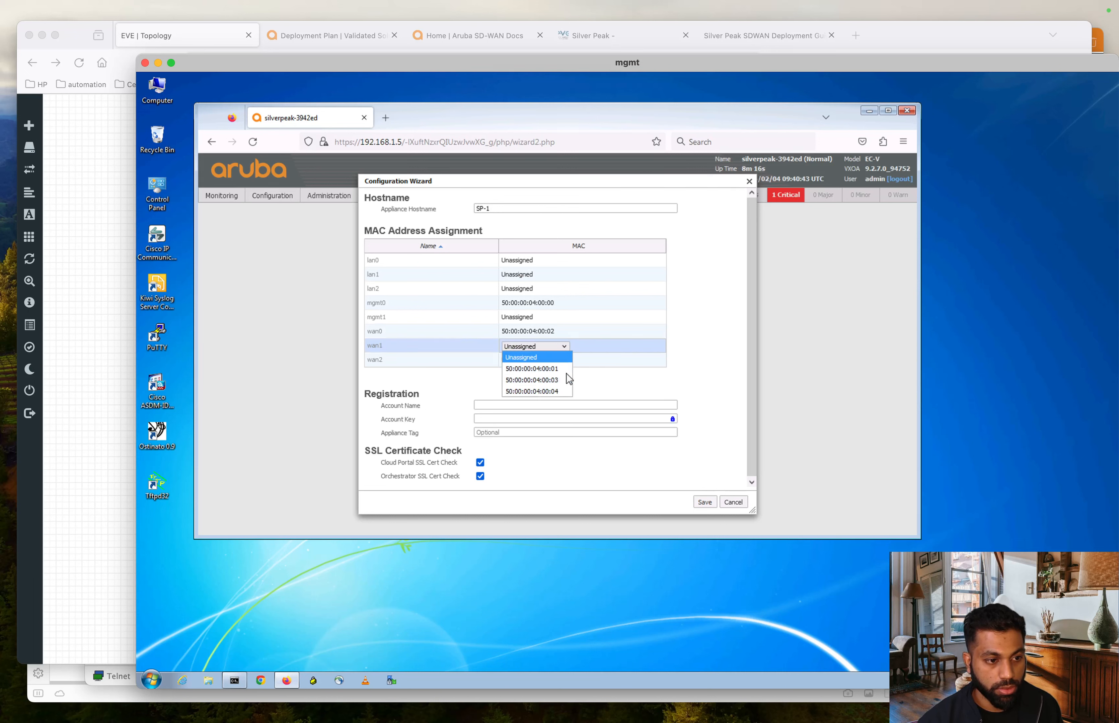
click(553, 369)
click(388, 361)
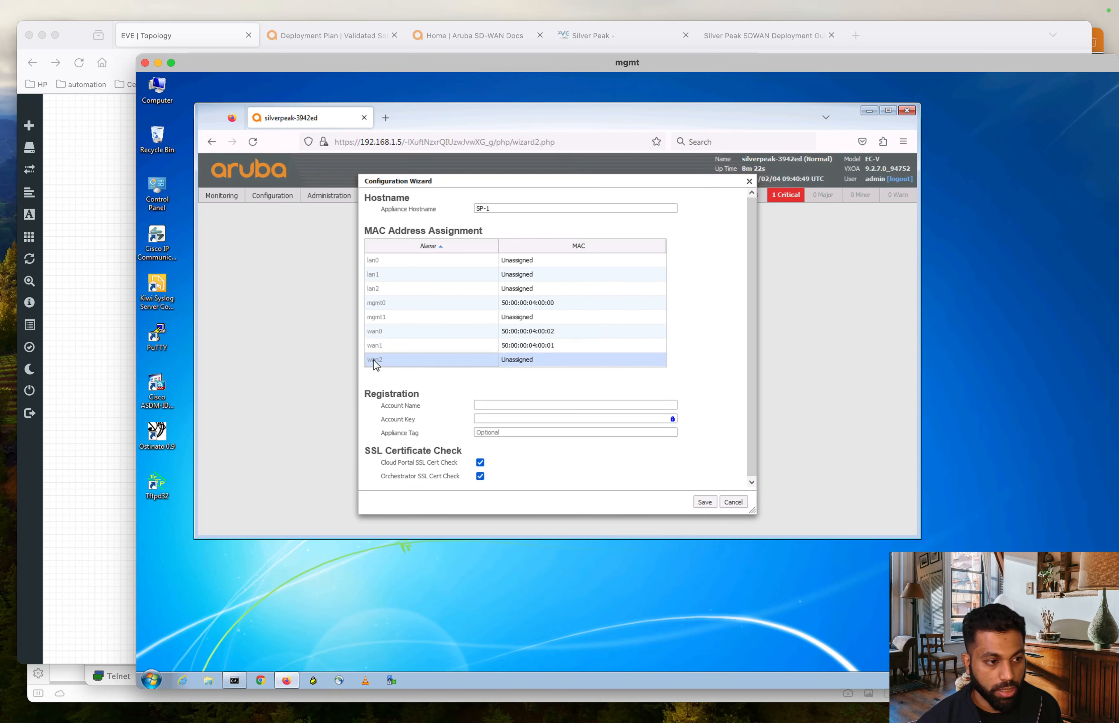
click(569, 350)
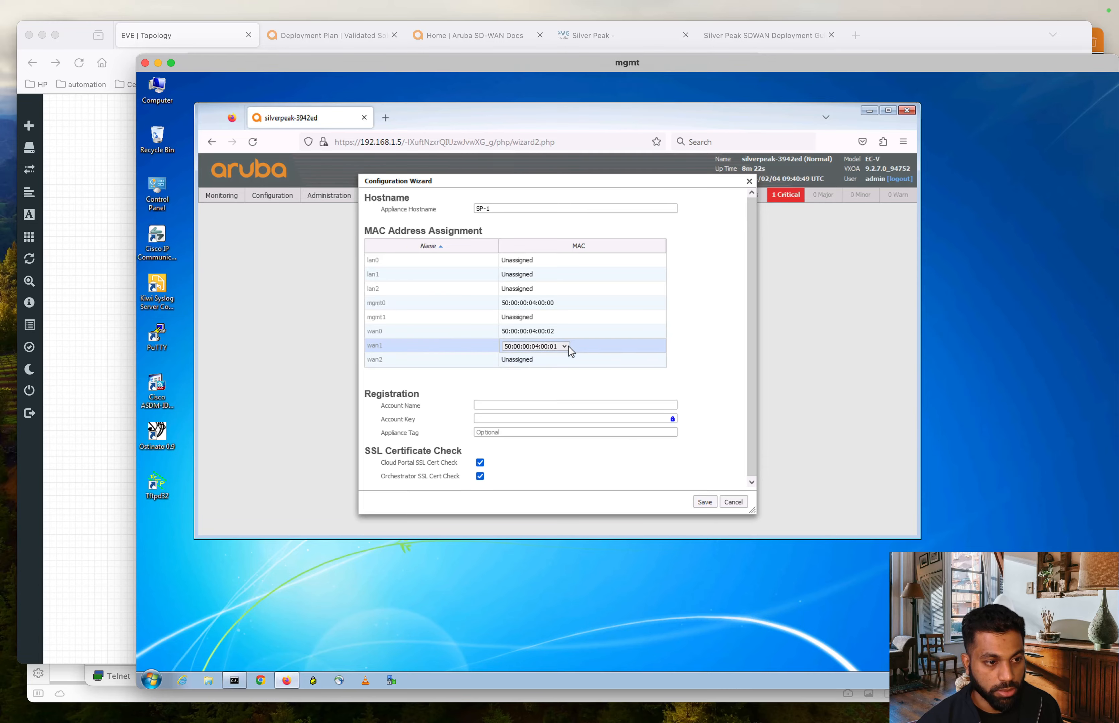
click(568, 347)
click(559, 378)
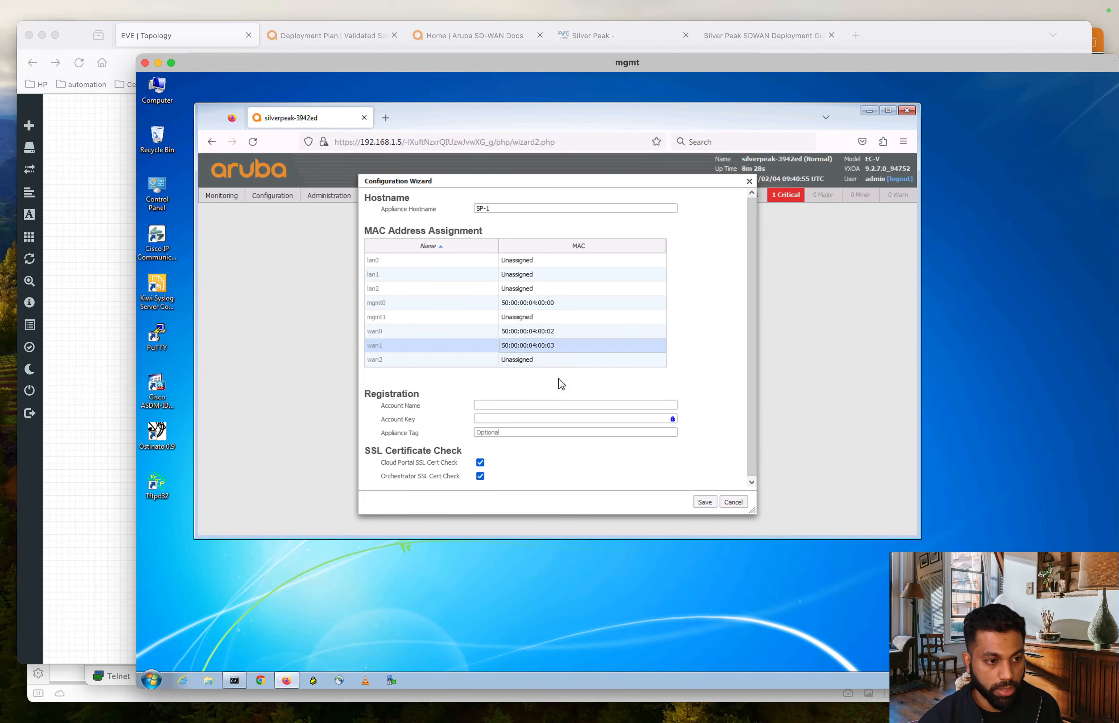
- After checking the EVE lab topology, assign 50:00:00:04:00:01 to wan2 and 50:00:00:04:00:04 to lan0
key(ctrl+Up)
click(413, 456)
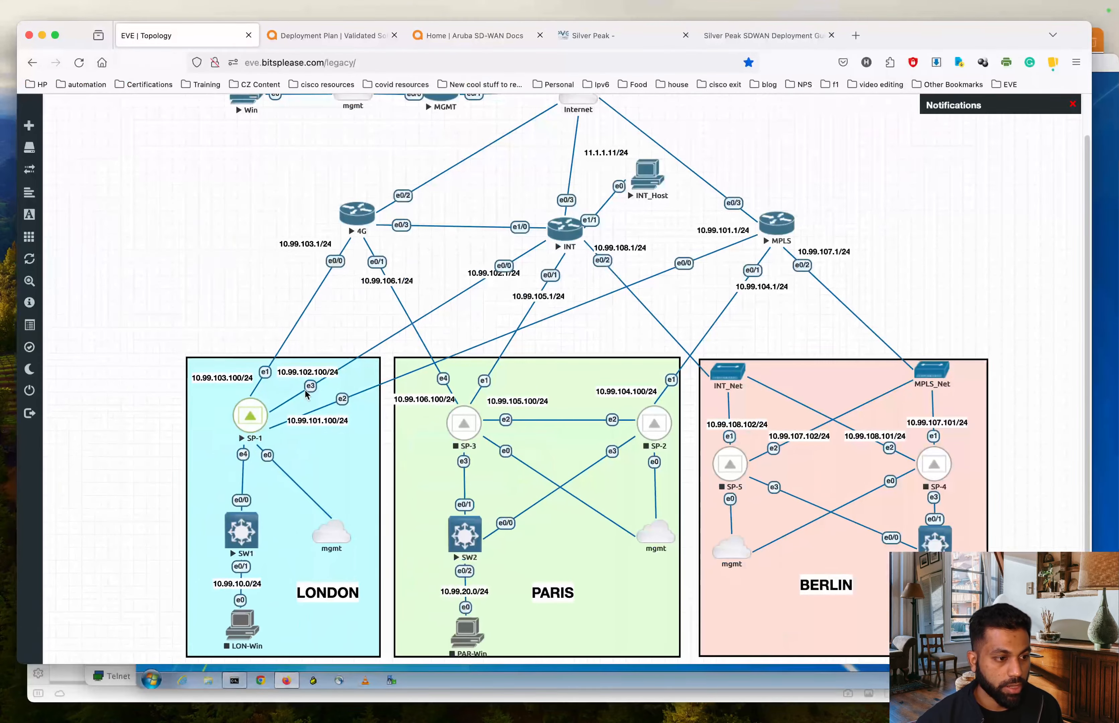
key(ctrl+Up)
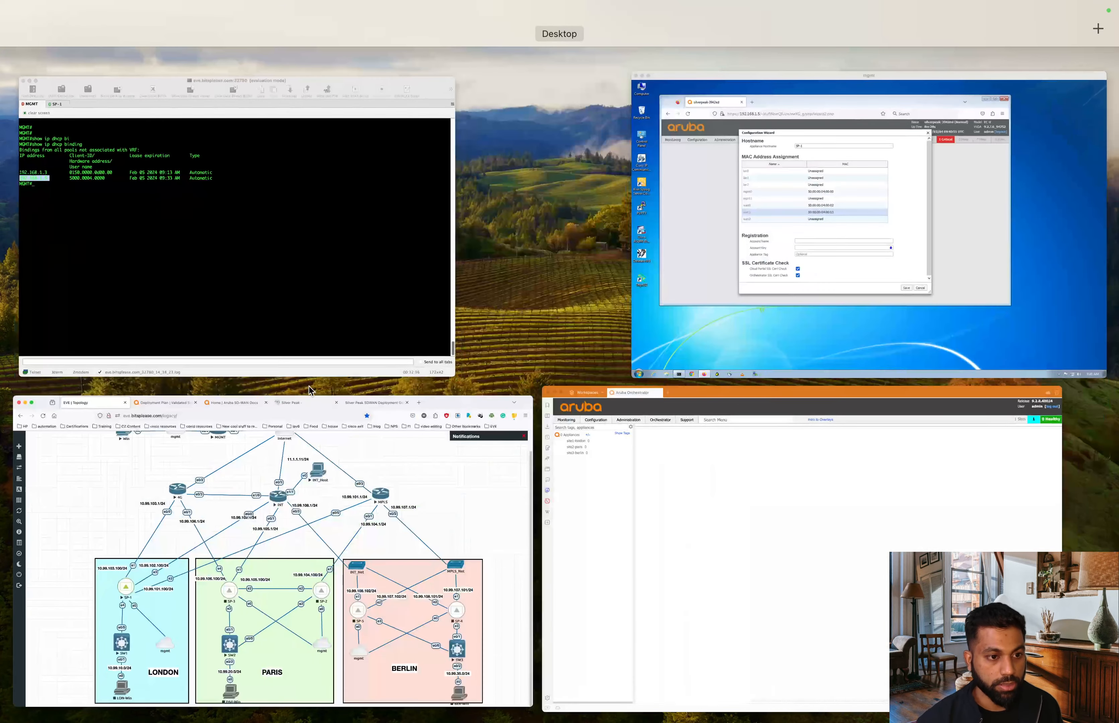
click(630, 261)
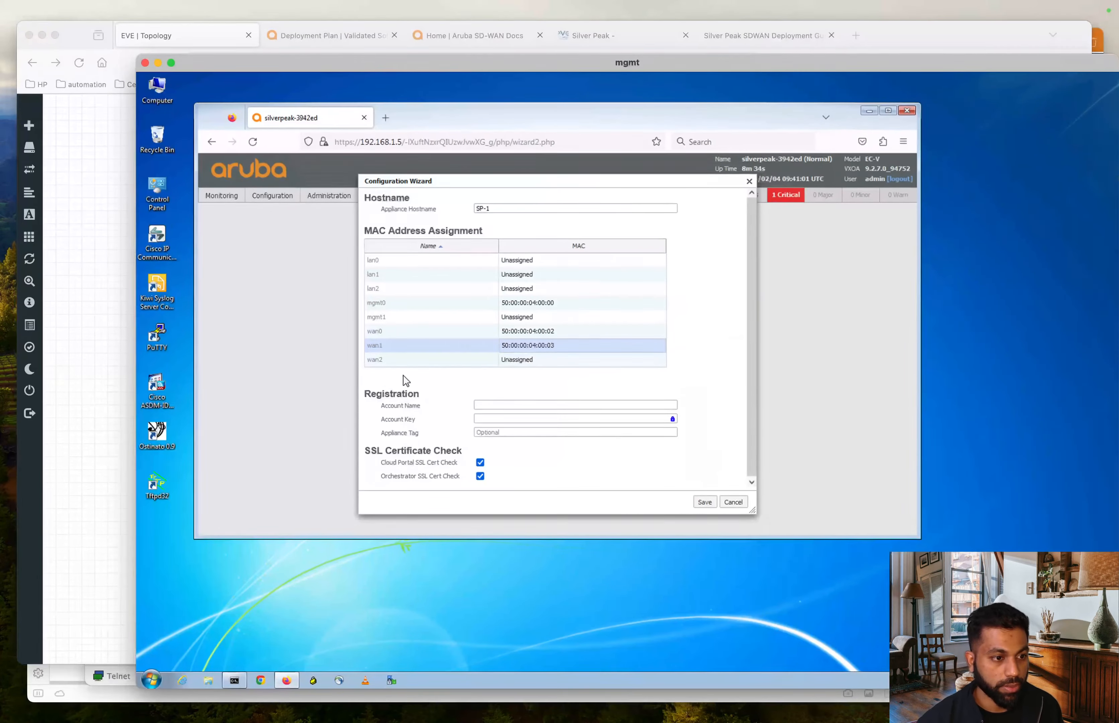
click(382, 359)
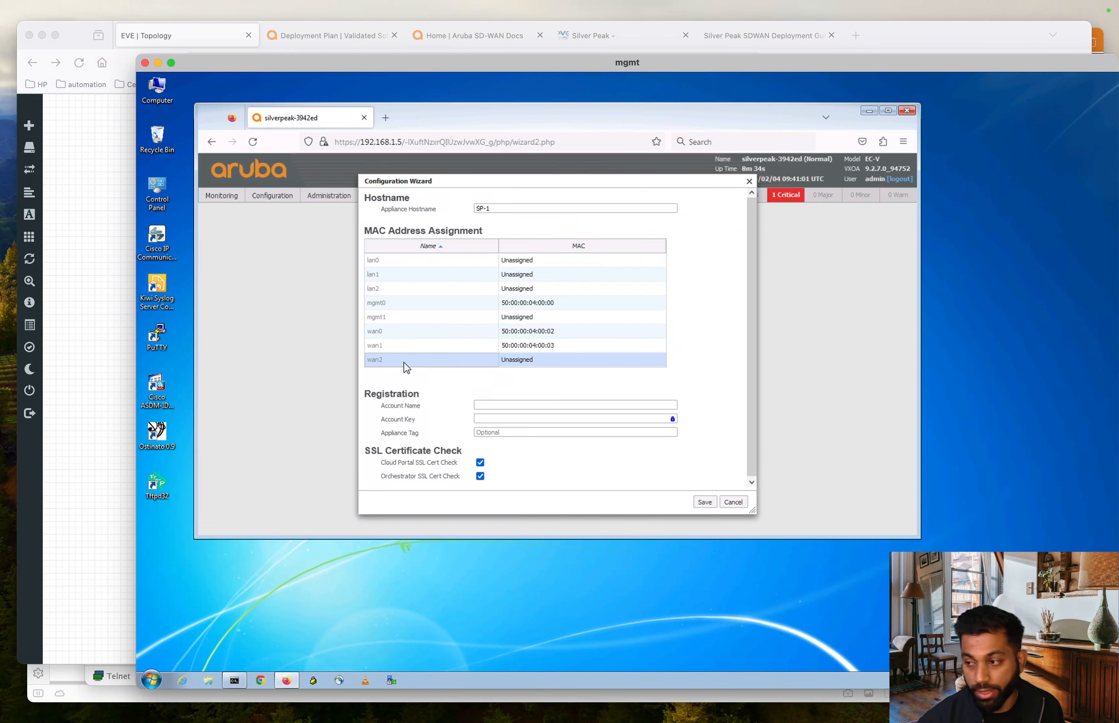
click(541, 359)
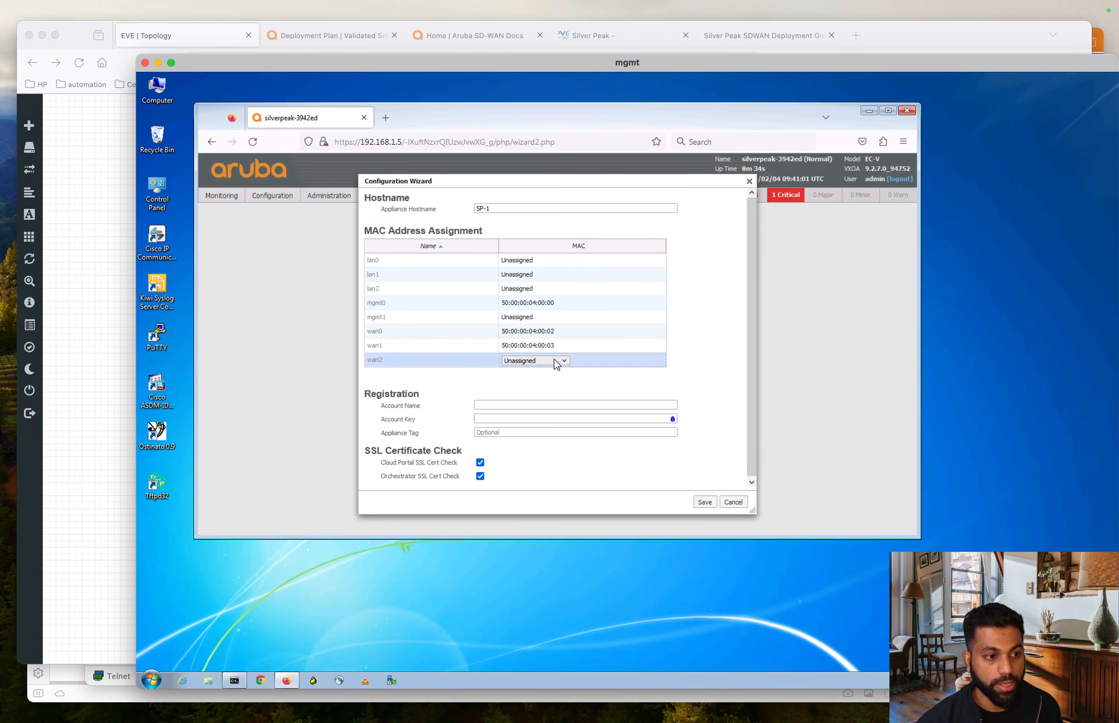
click(553, 359)
click(553, 383)
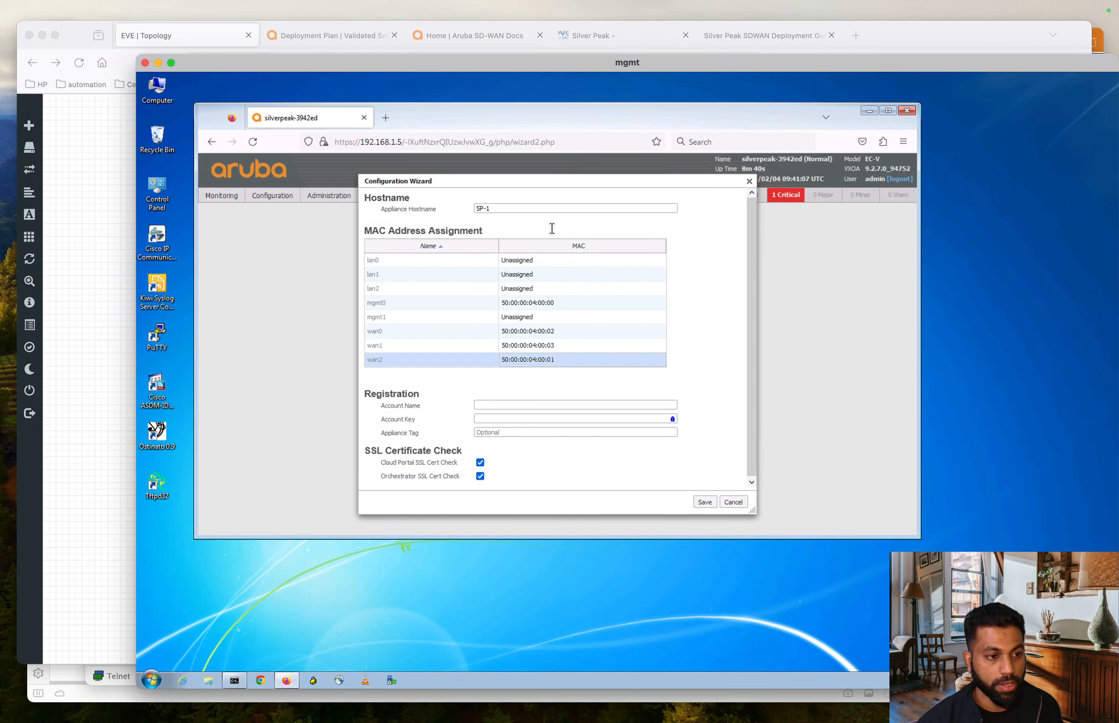
click(527, 261)
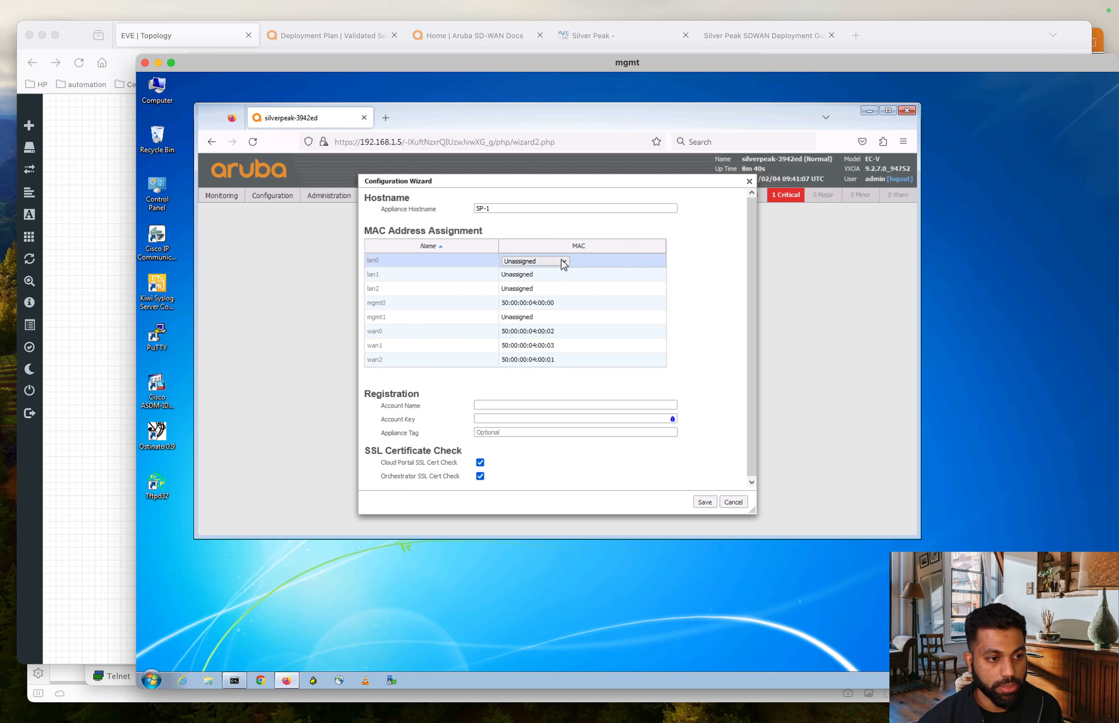
click(563, 262)
click(559, 284)
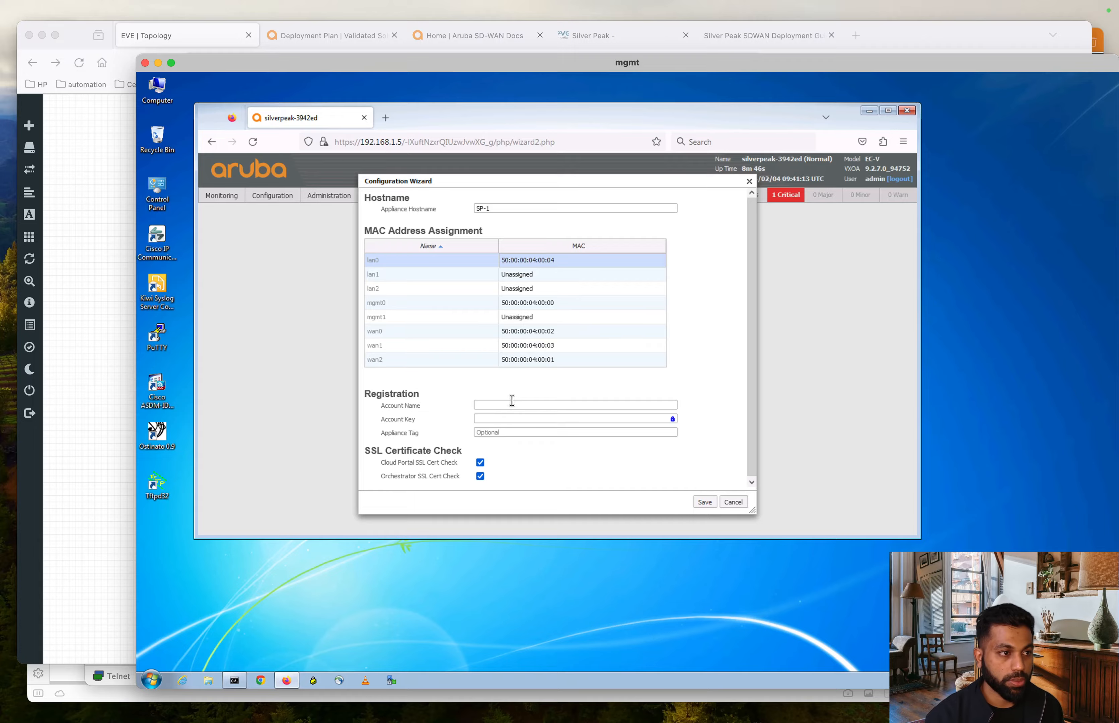
key(ctrl+Up)
- Get the registration account details from Orchestrator's Cloud Portal page and save them in the wizard
click(845, 606)
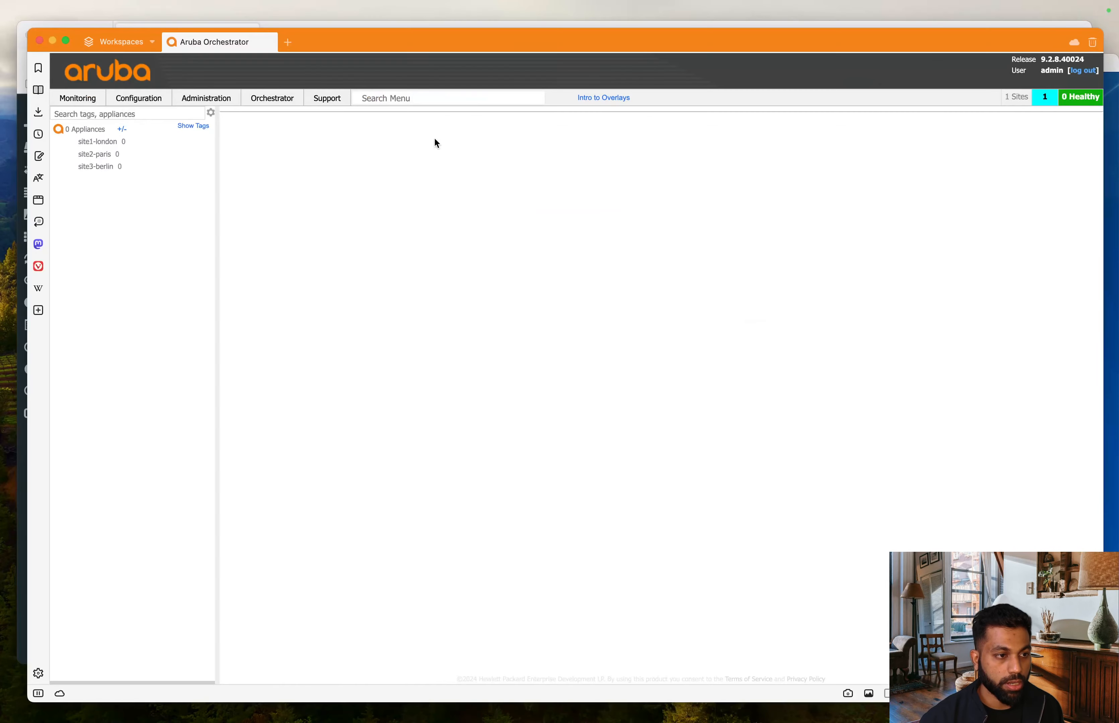
click(140, 99)
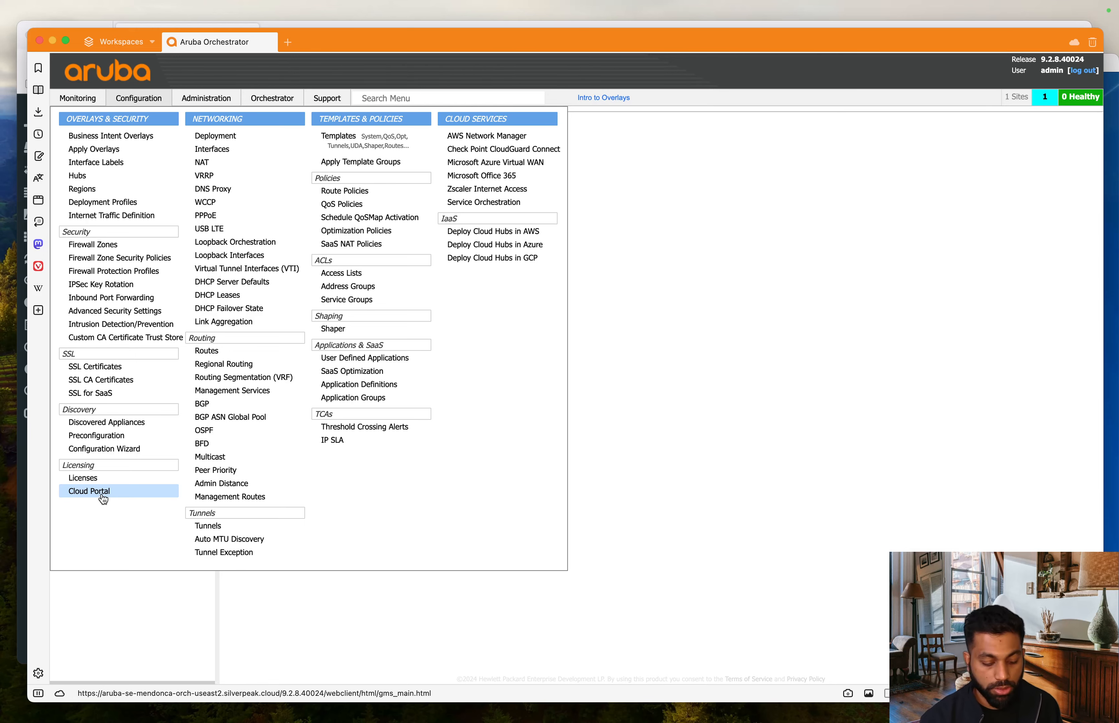
key(ctrl+Up)
click(766, 224)
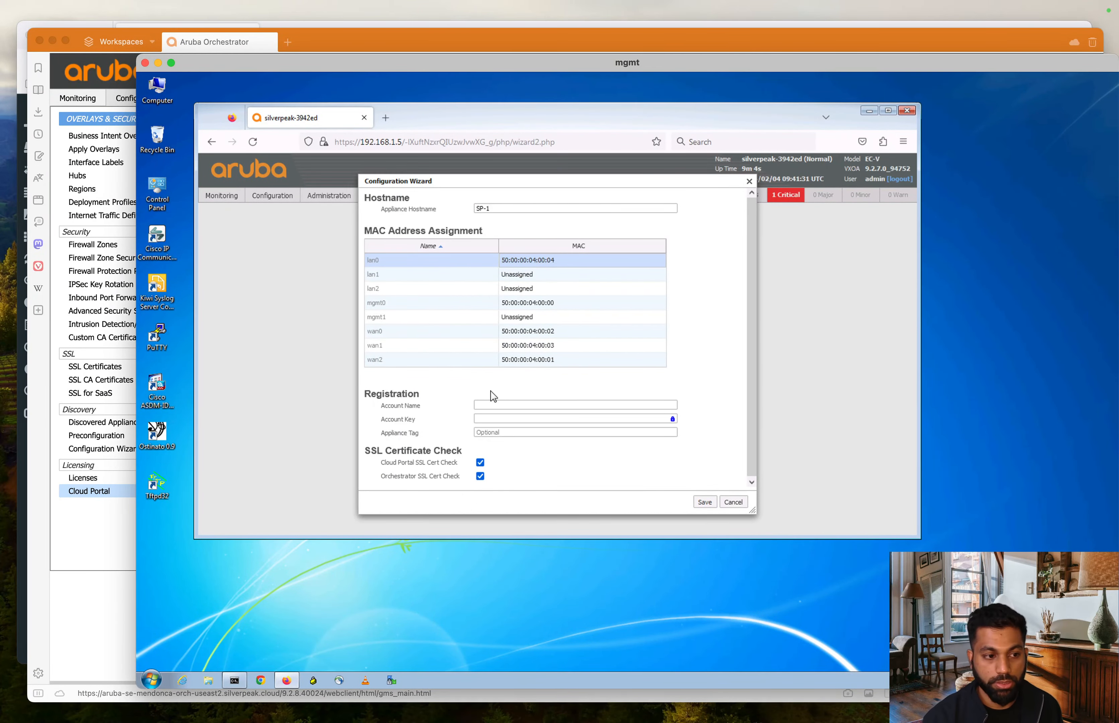
key(ctrl+Up)
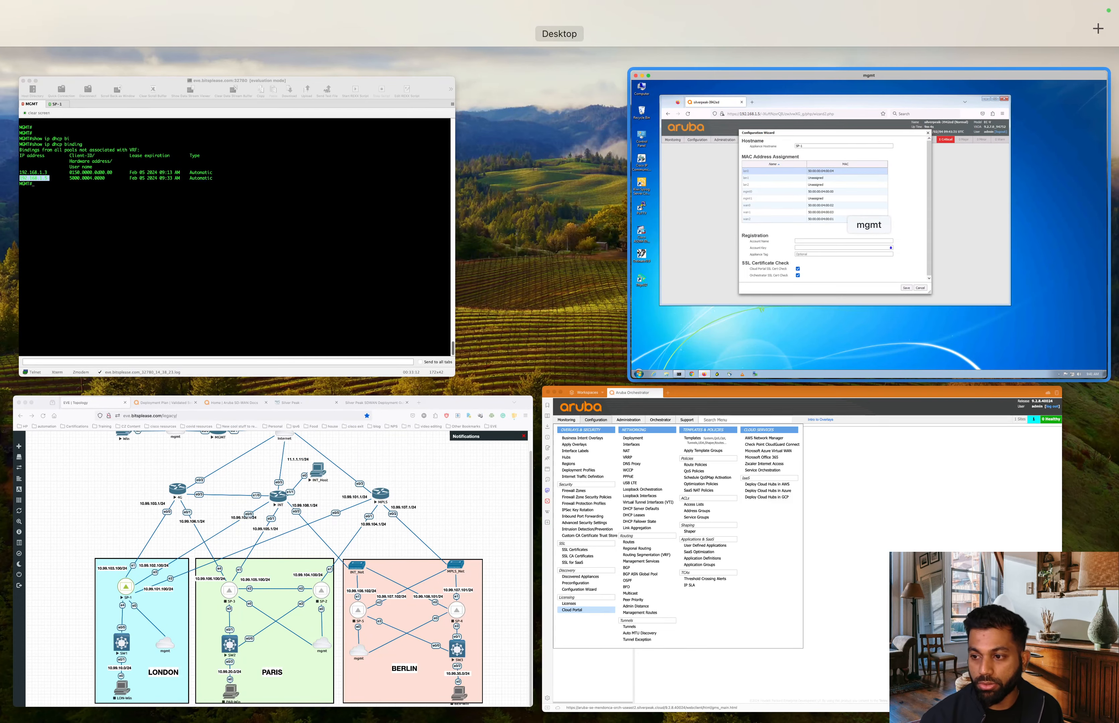
key(Escape)
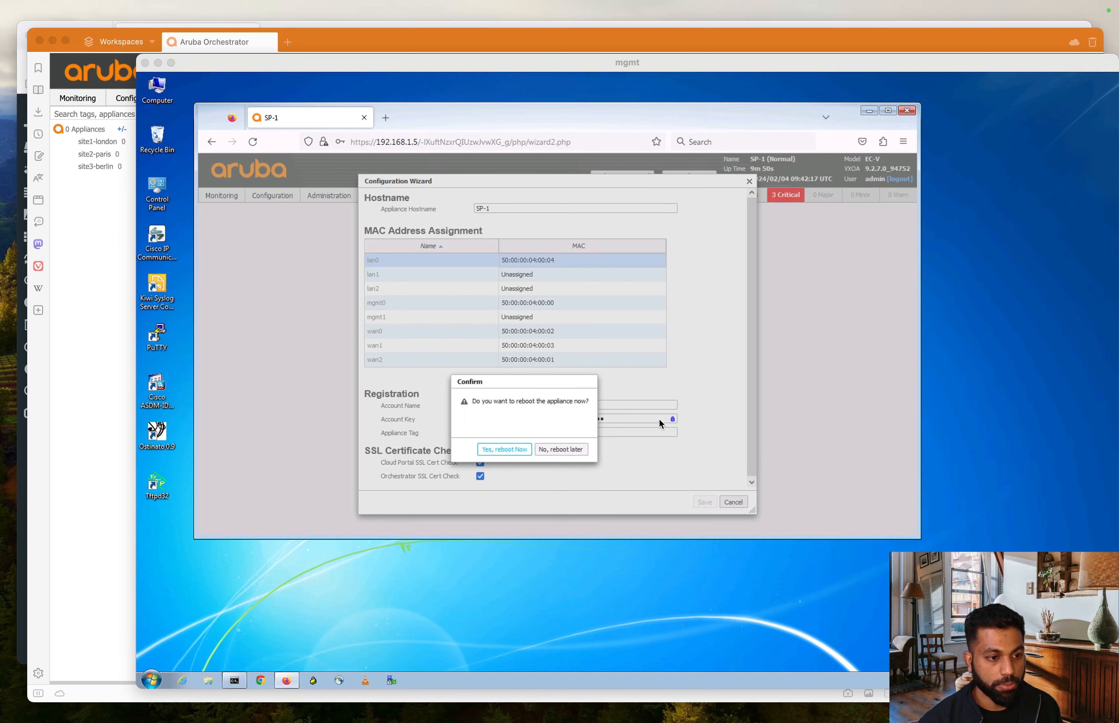
- Confirm rebooting SP-1 now, then bring Aruba Orchestrator back to the front
click(548, 378)
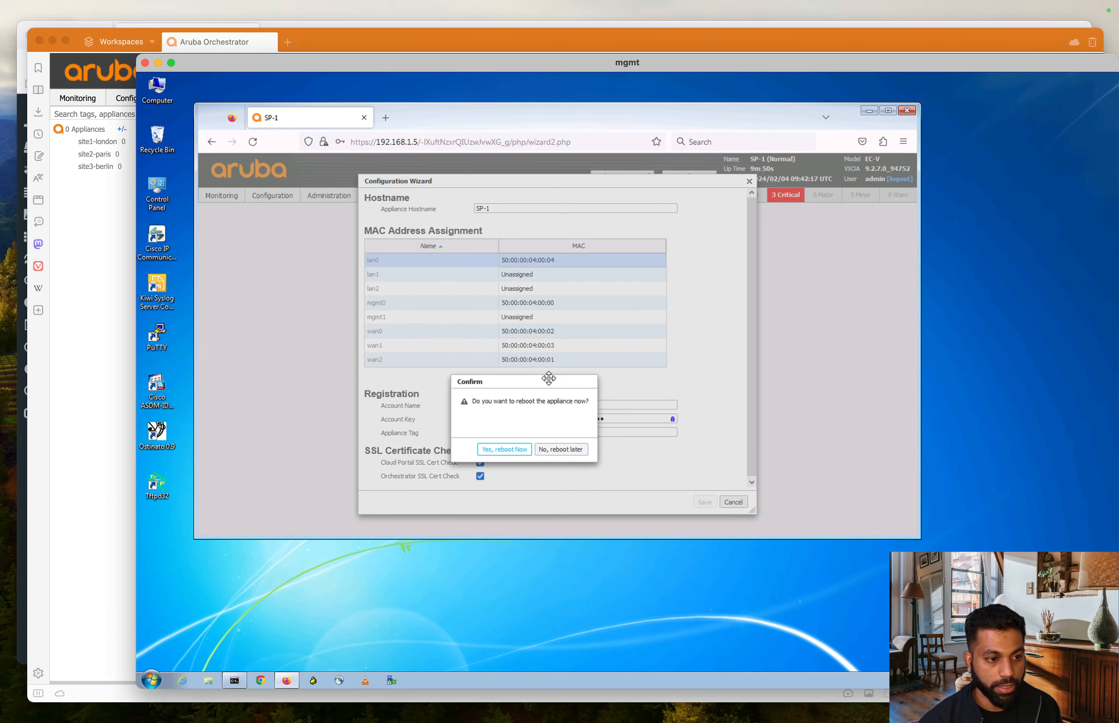
click(512, 450)
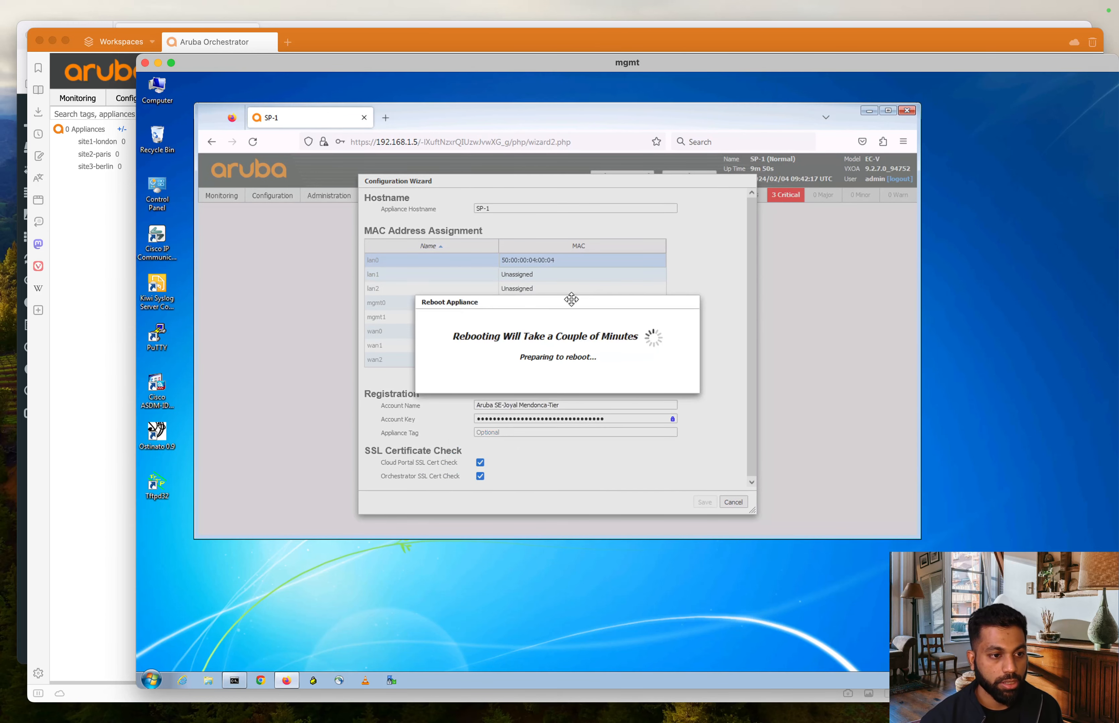
drag(572, 299, 564, 364)
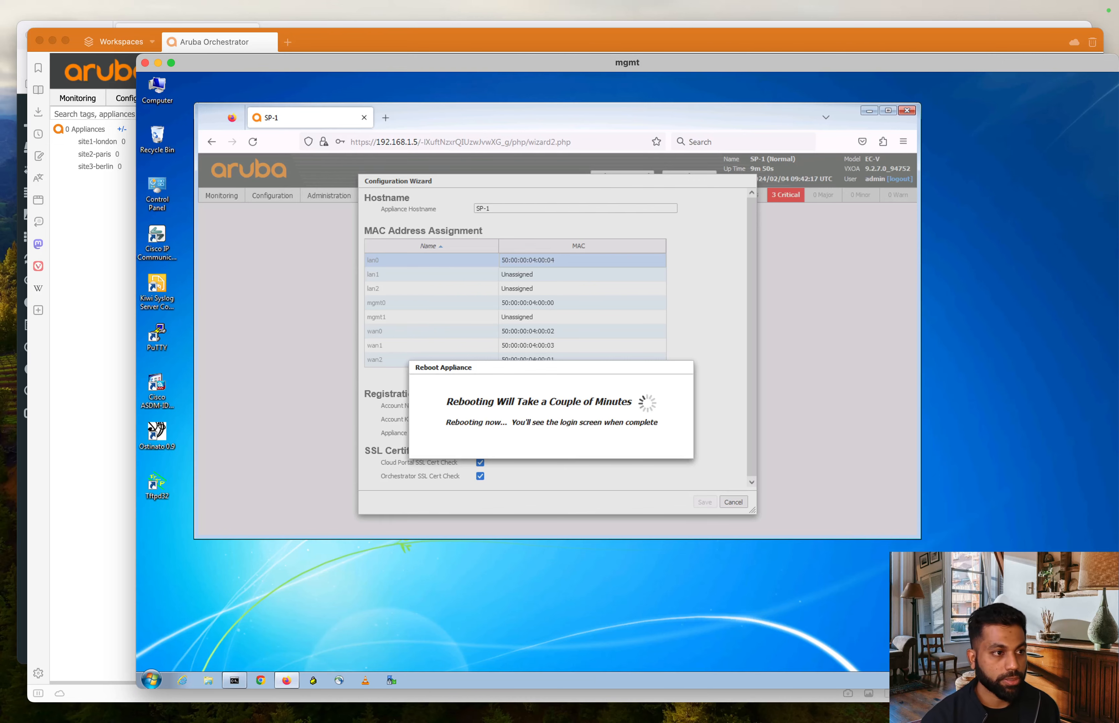
key(ctrl+Up)
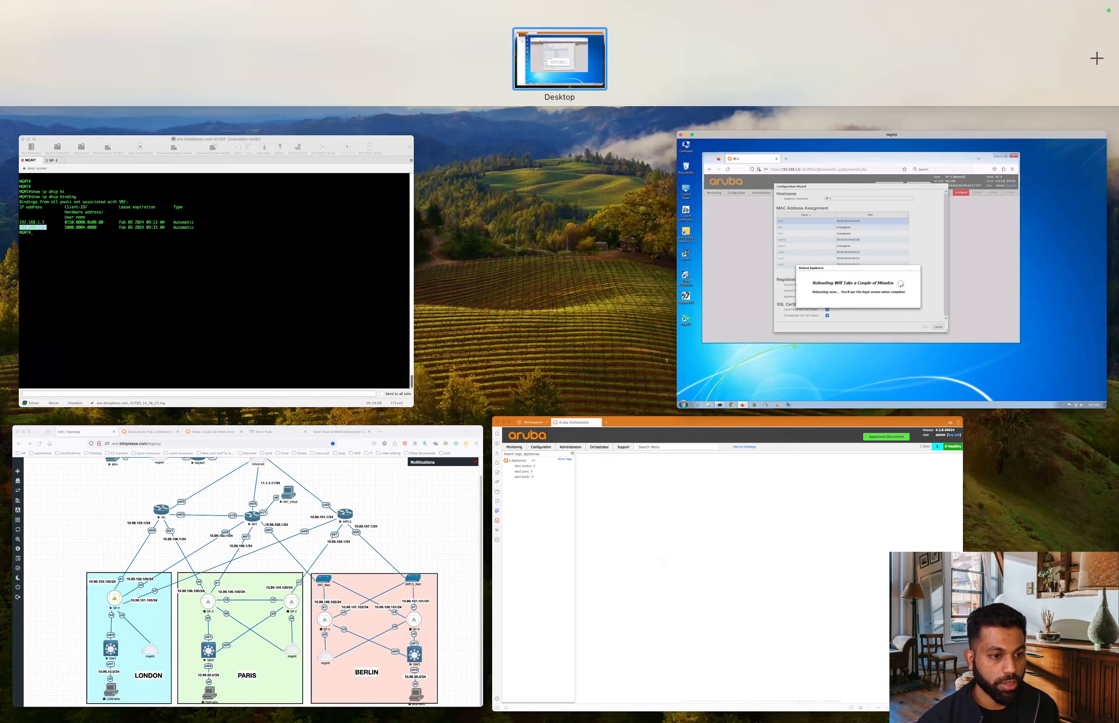
click(749, 544)
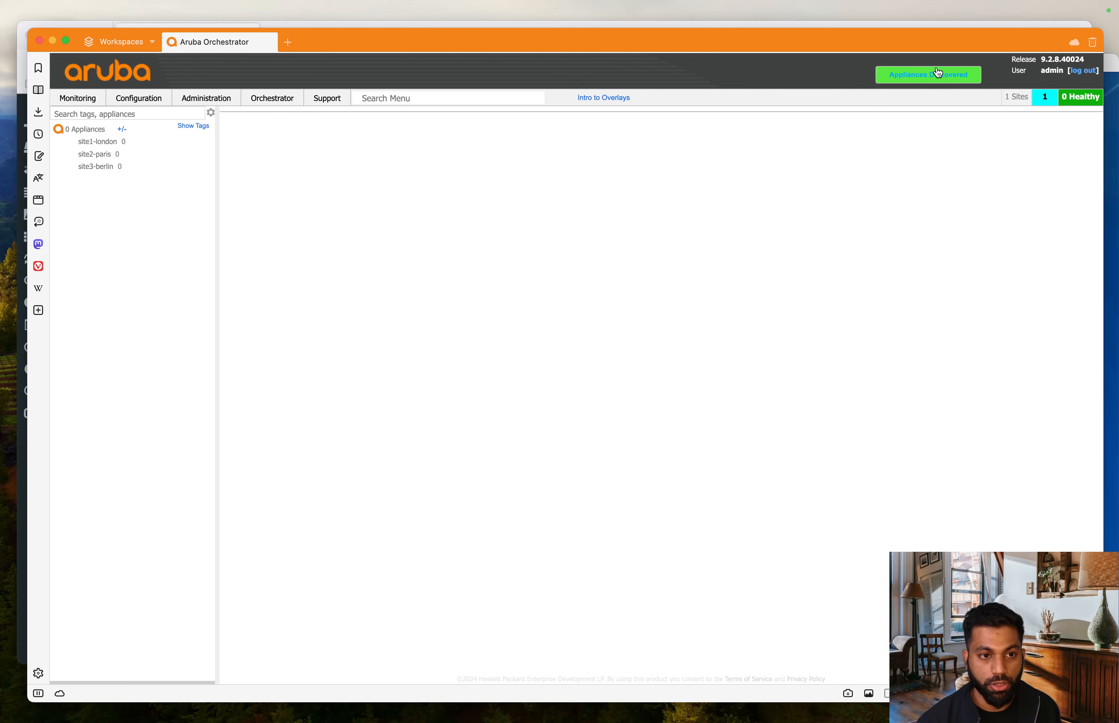
- Refresh discovered appliances until SP-1 shows Reachable at 192.168.1.5, then select its row
click(923, 75)
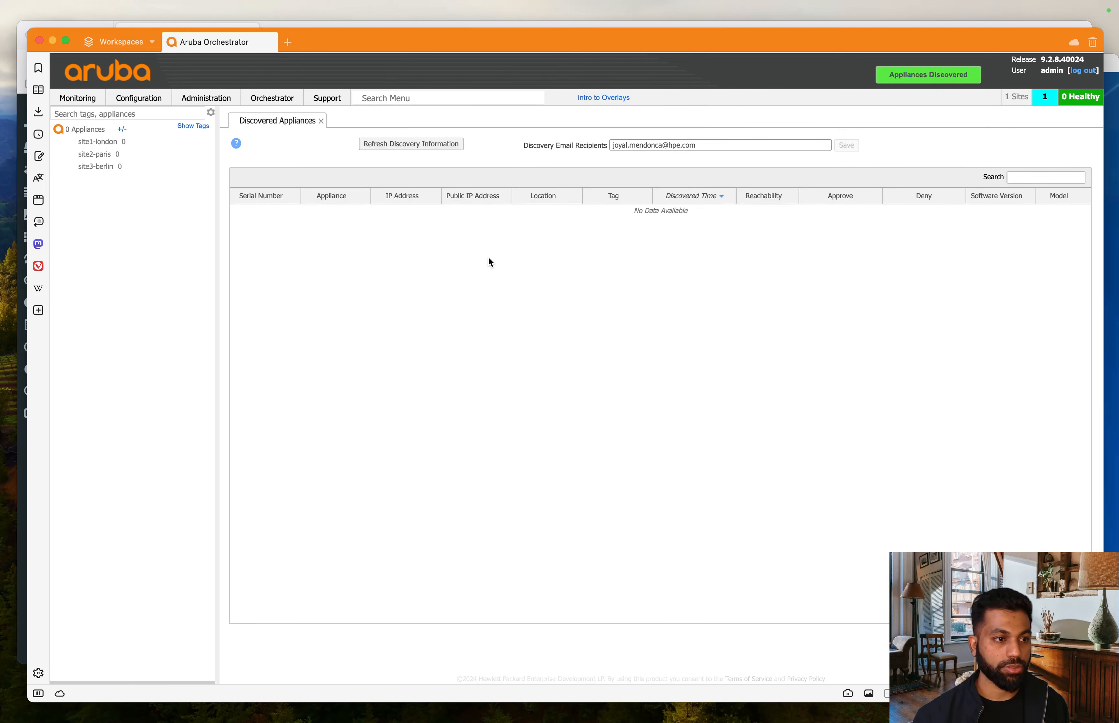
click(443, 146)
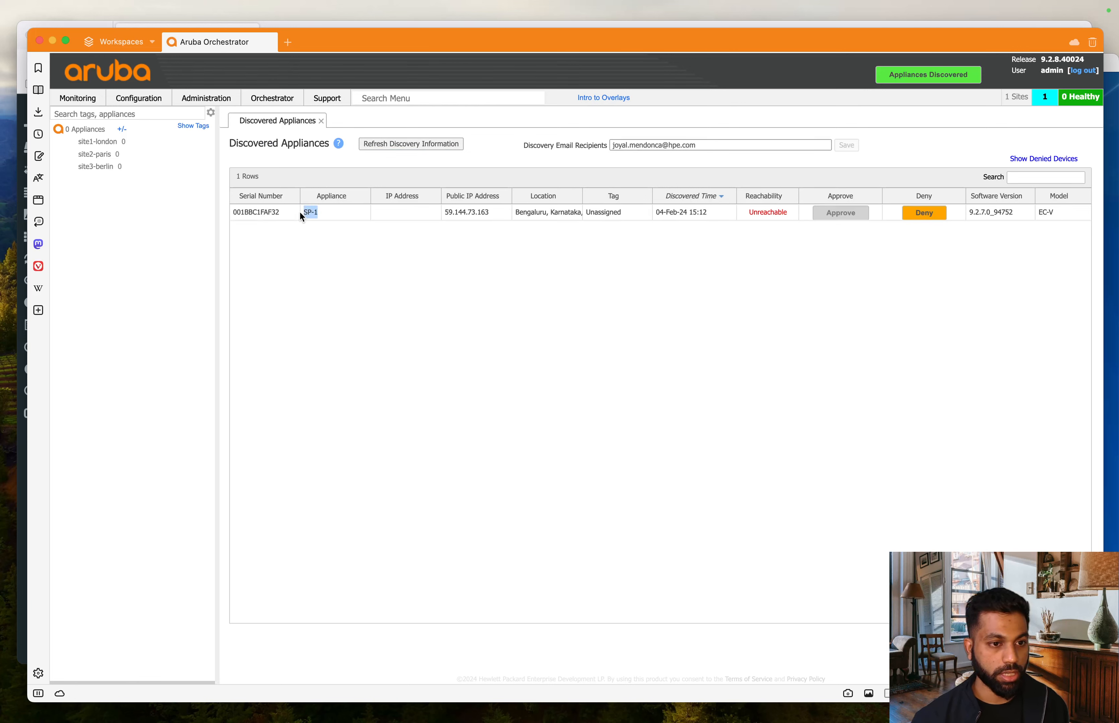
click(346, 251)
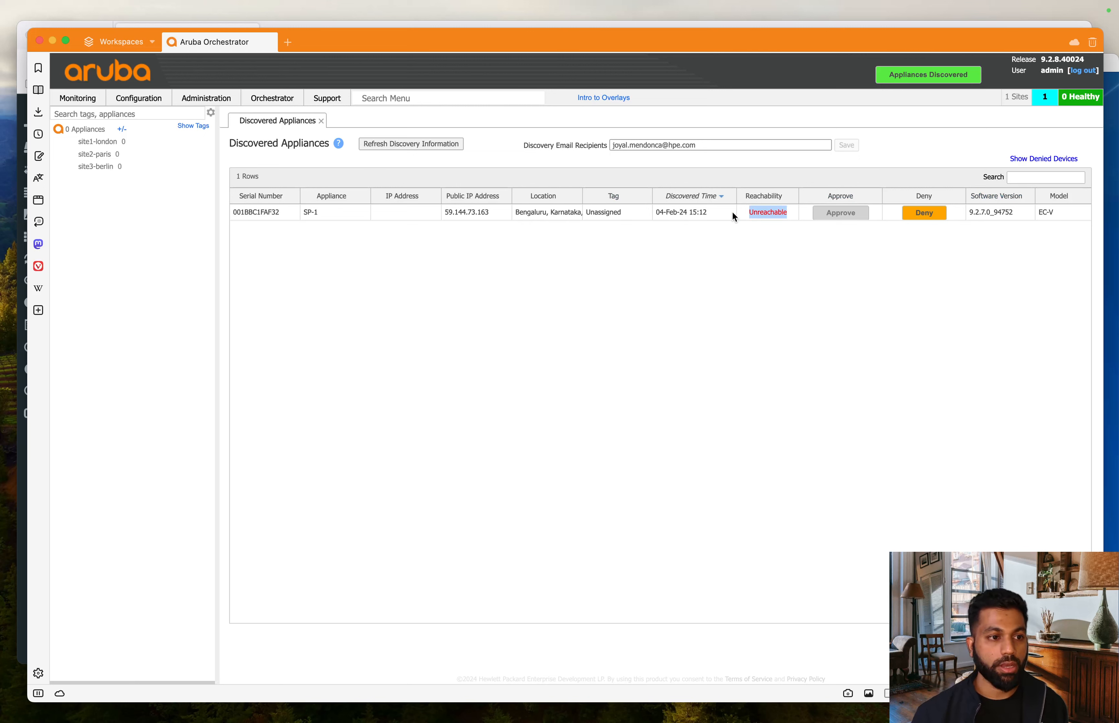
click(713, 319)
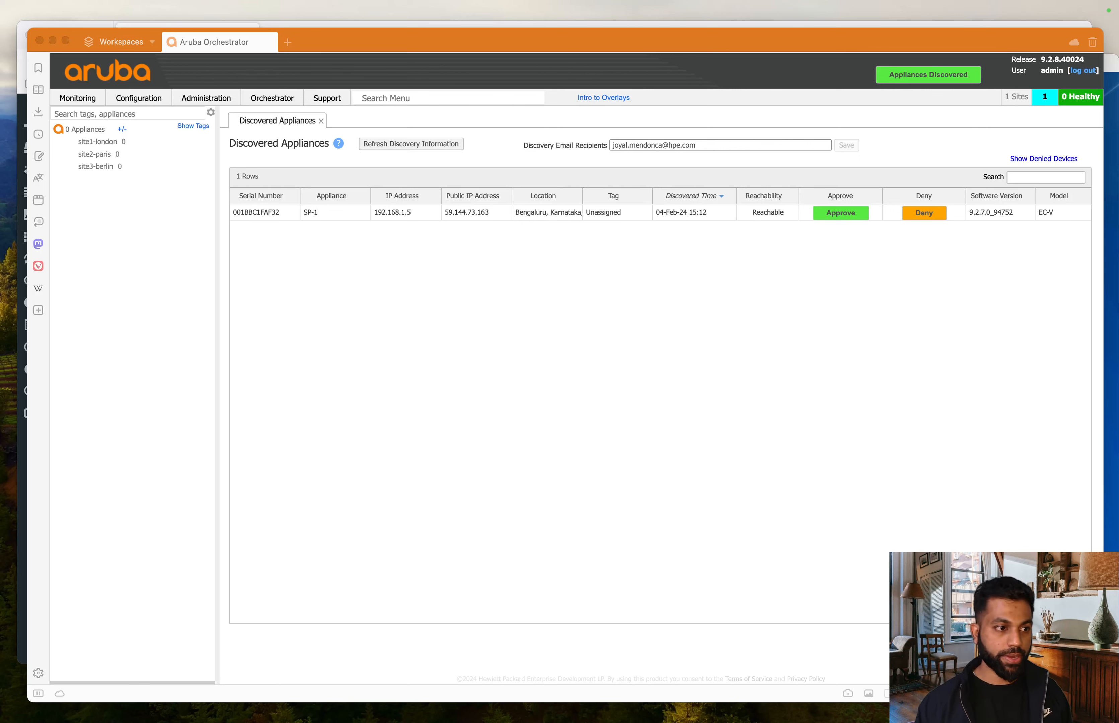
click(850, 353)
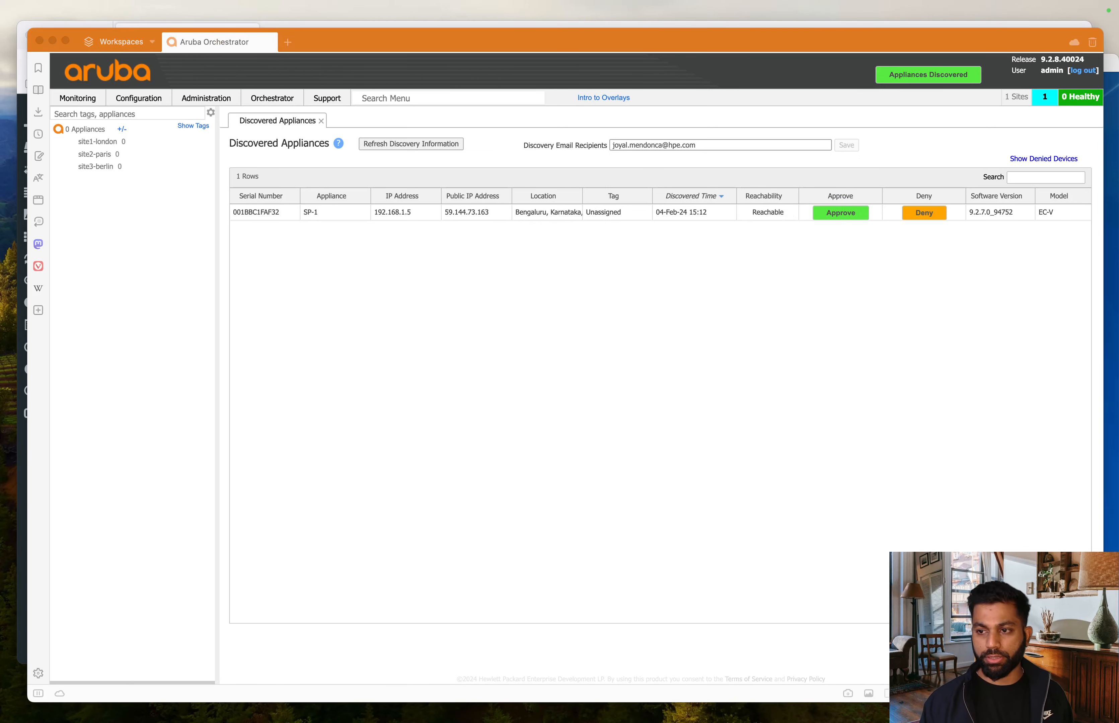
click(539, 375)
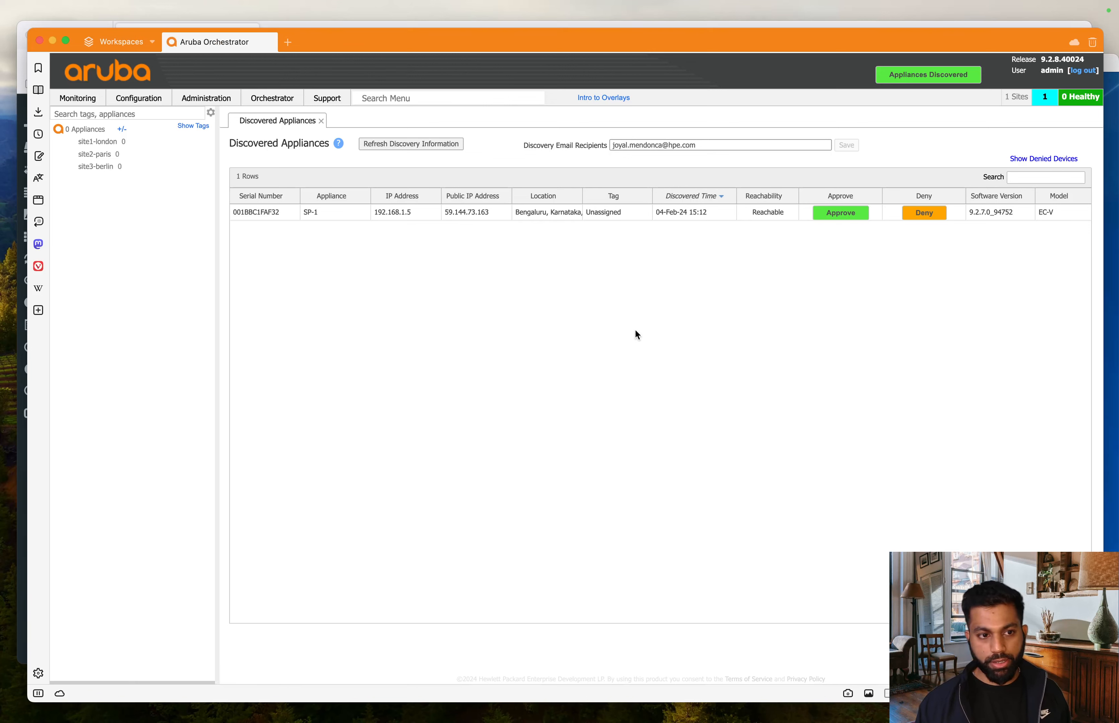
click(847, 219)
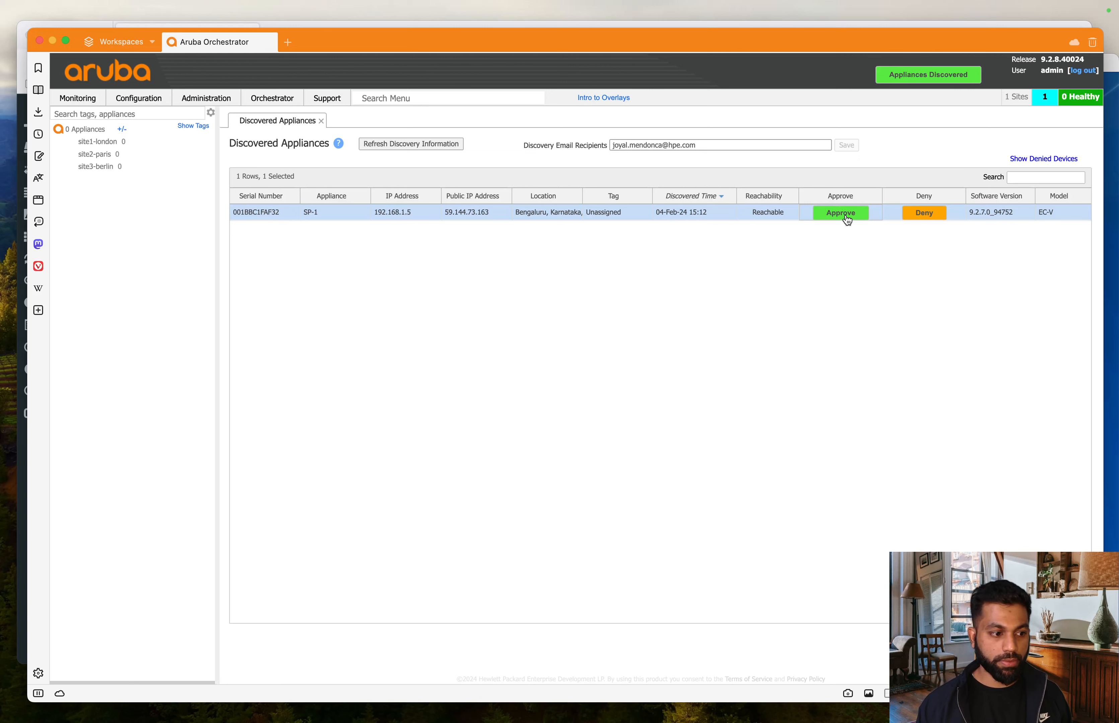
- Approve SP-1 and skip the software upgrade
click(847, 219)
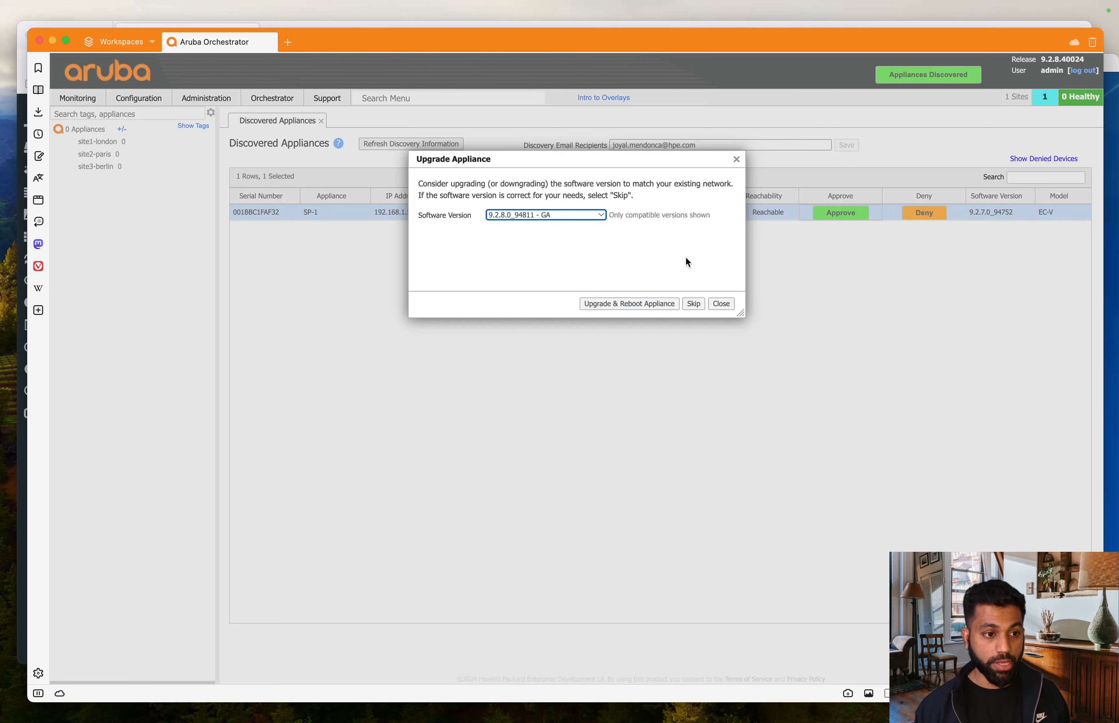
click(681, 238)
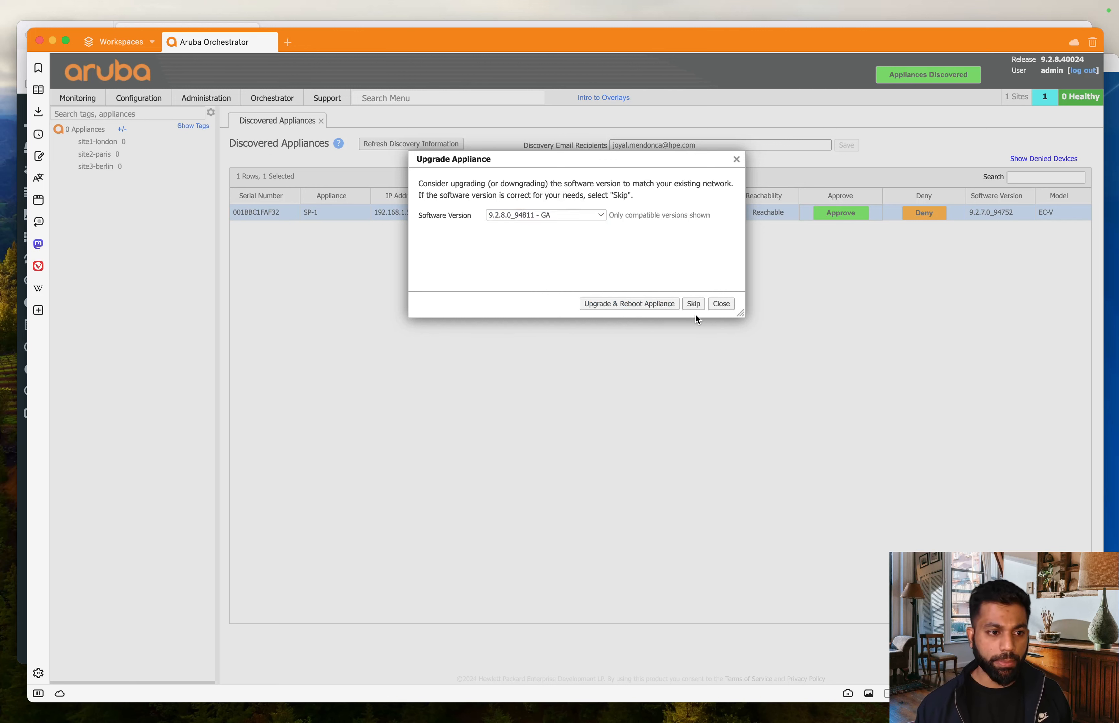
click(693, 304)
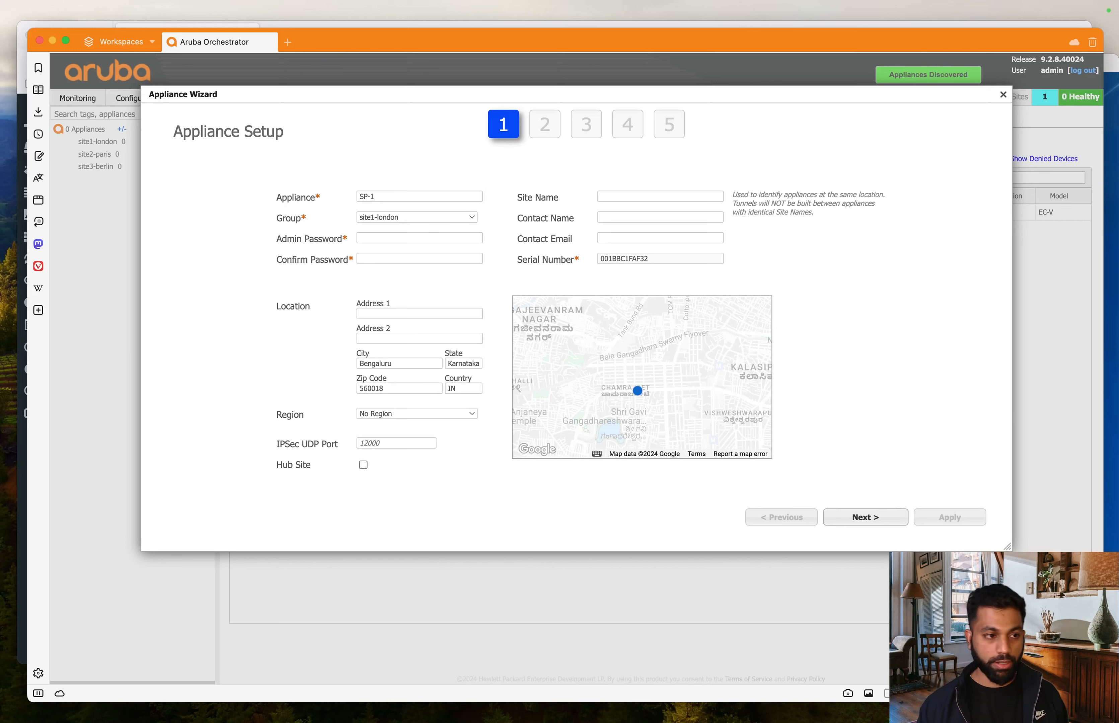
- Keep group site1-london and enter the admin password plus its confirmation
click(394, 219)
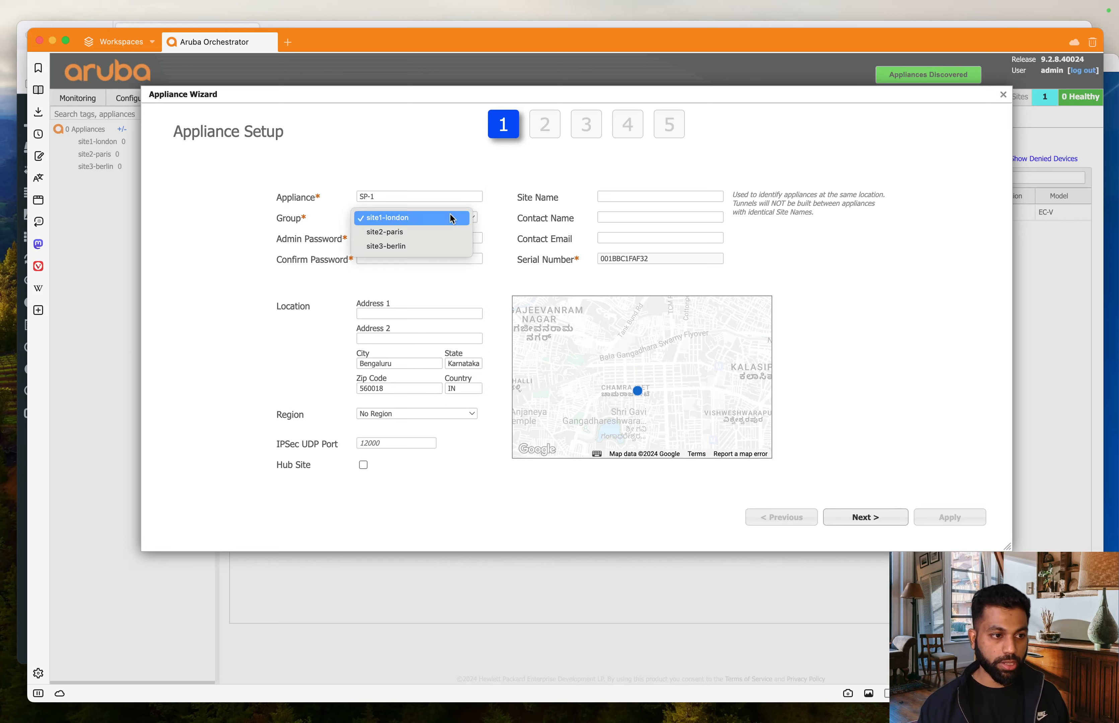
click(234, 223)
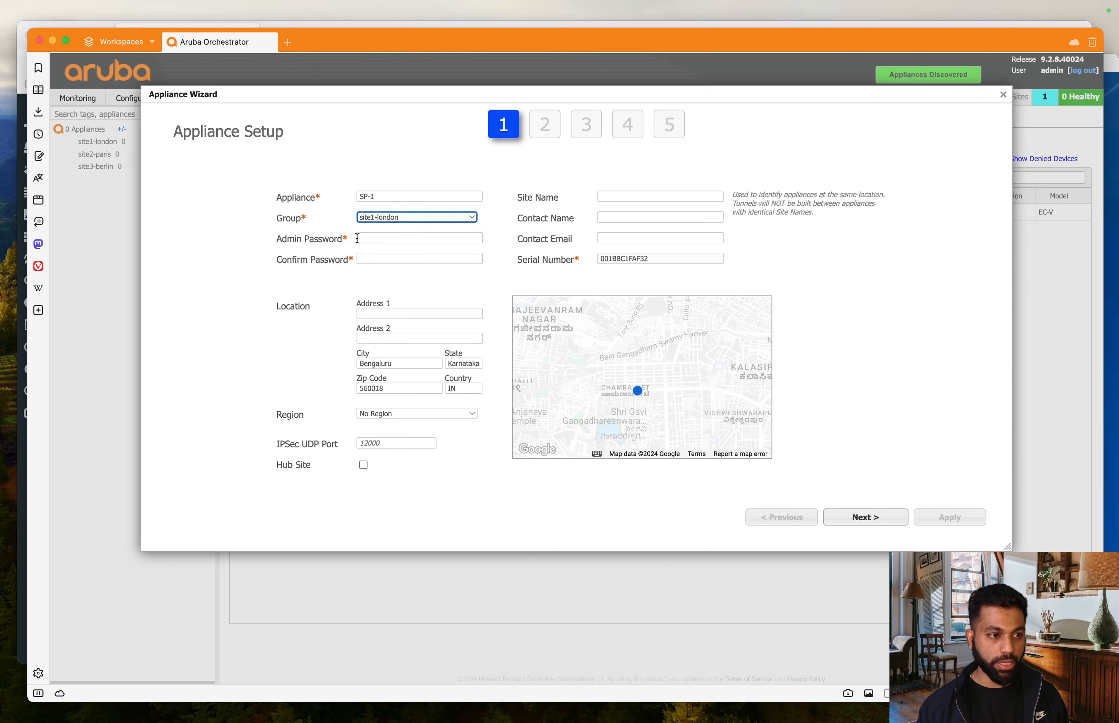
click(218, 221)
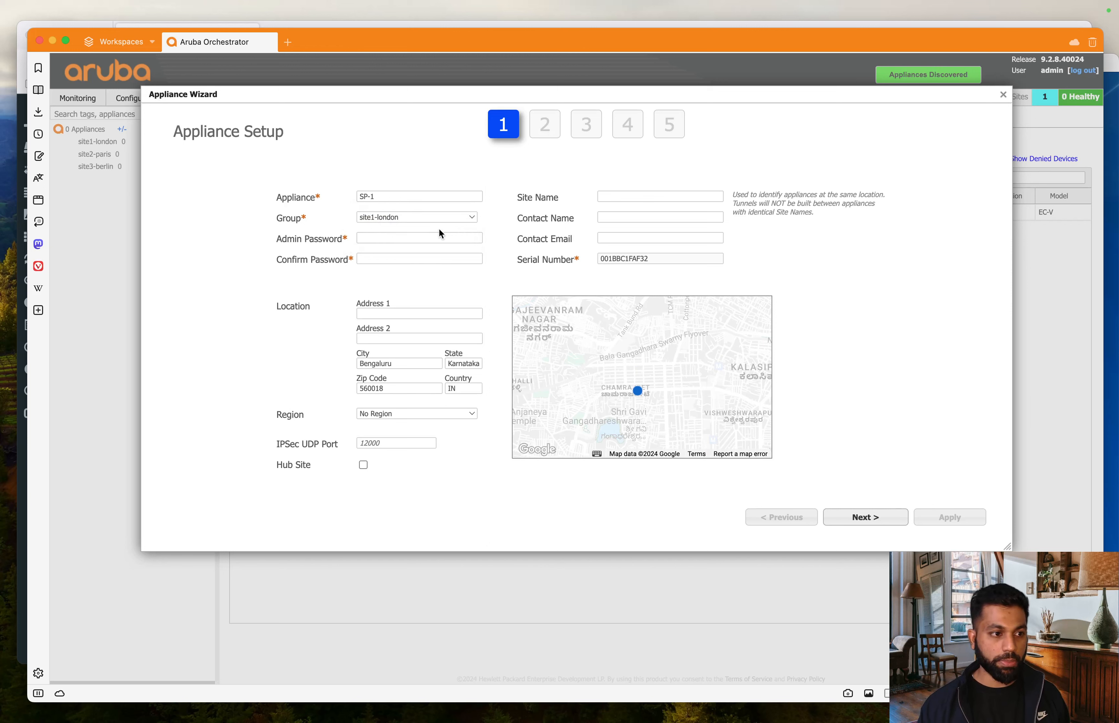
click(426, 234)
text(•••••••••)
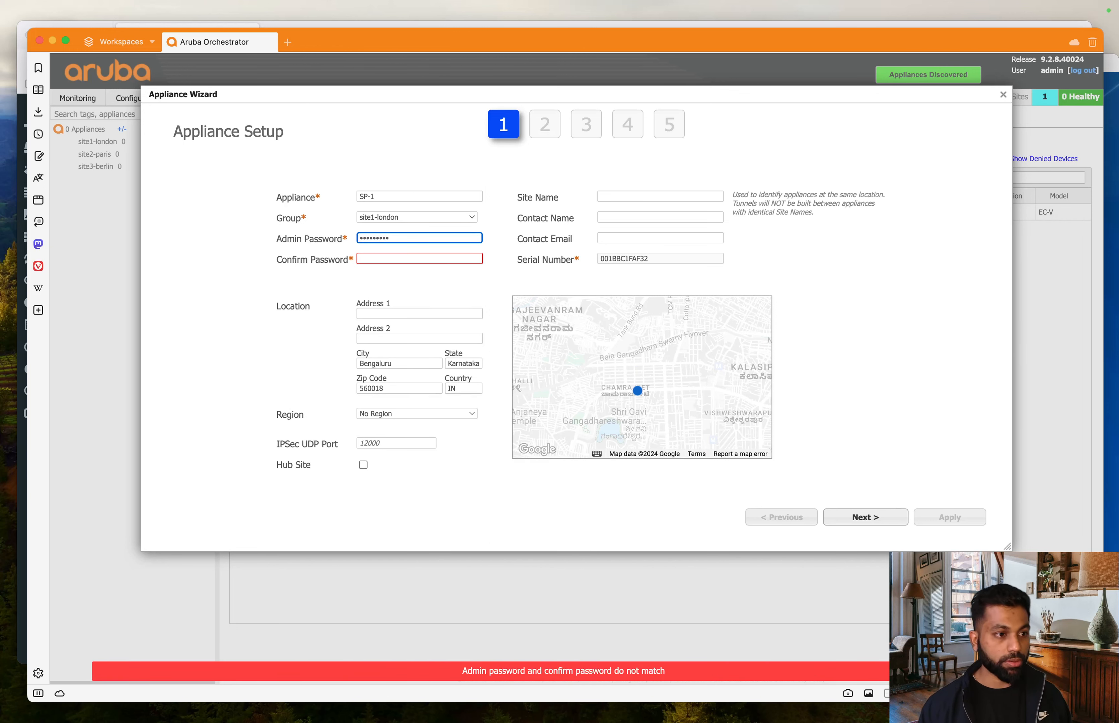
click(417, 259)
text(•••)
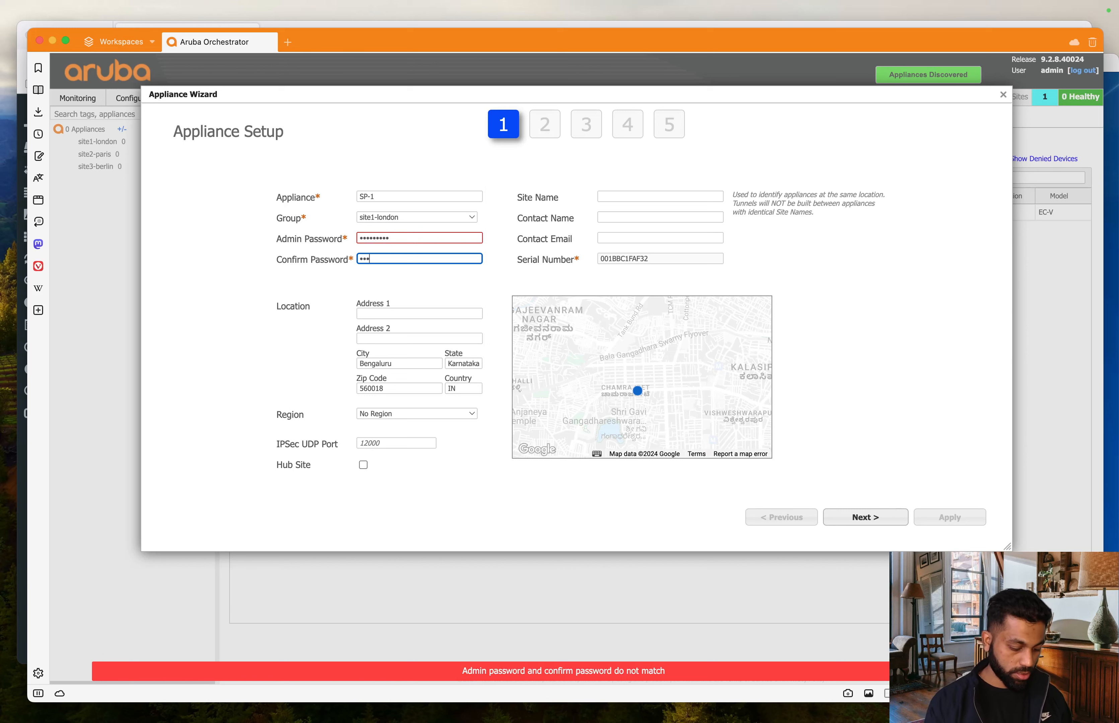
text(••••••)
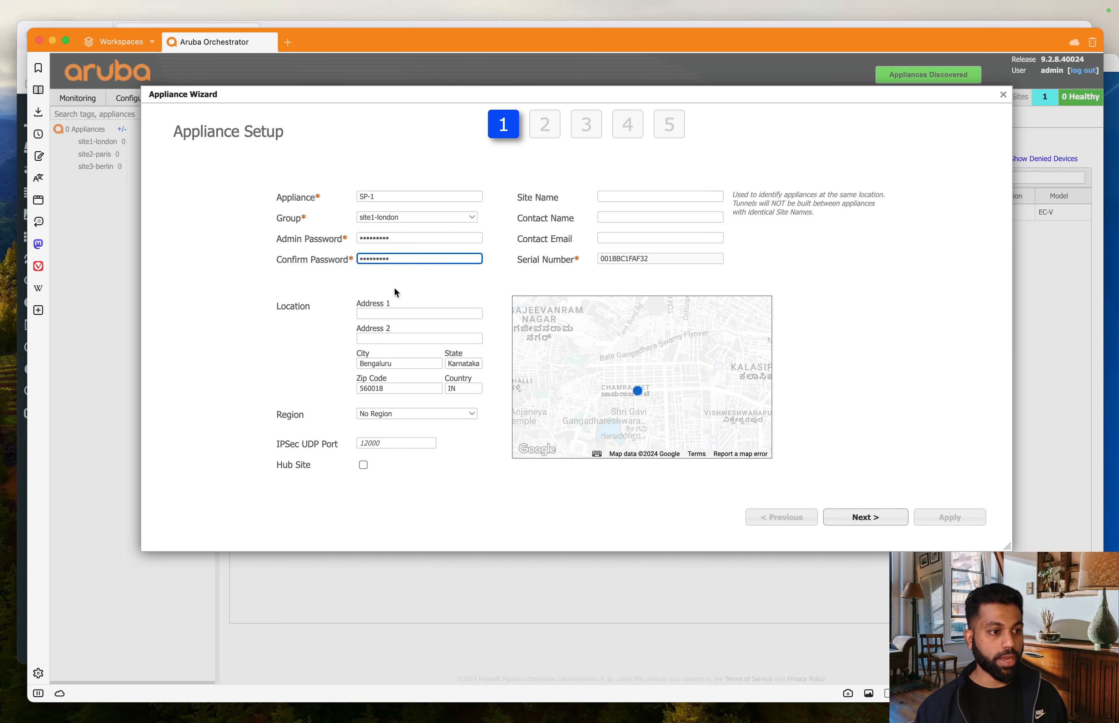
- Set city london, clear state and zip, set country UK, and advance to step 2
click(163, 379)
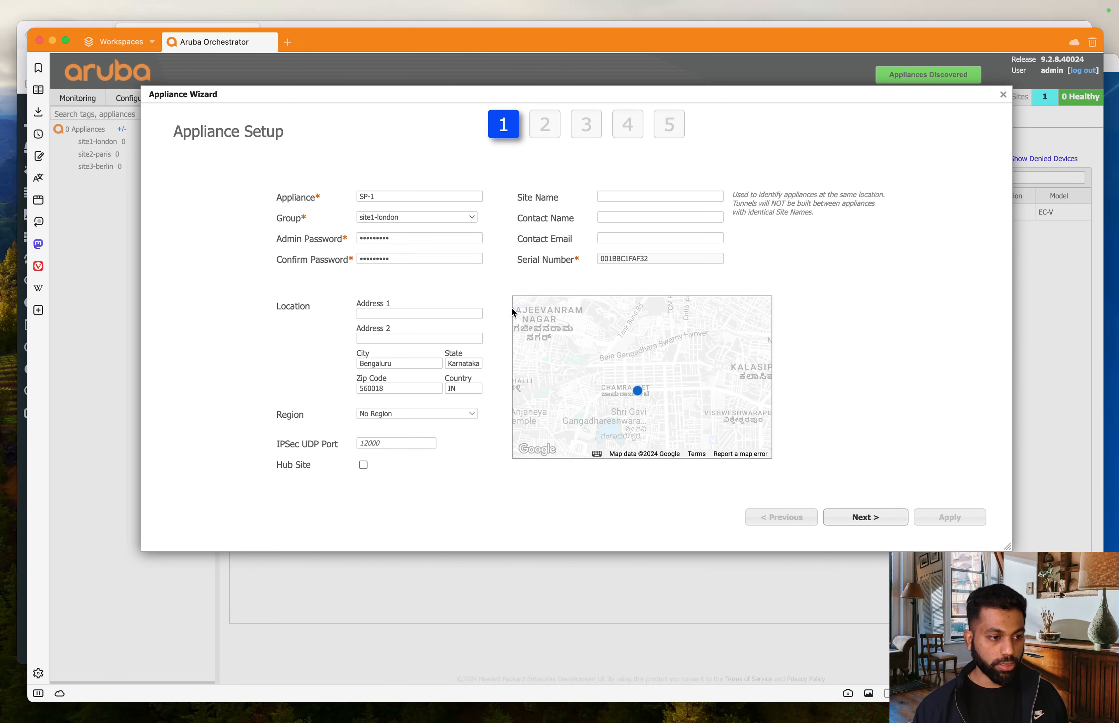
double_click(405, 364)
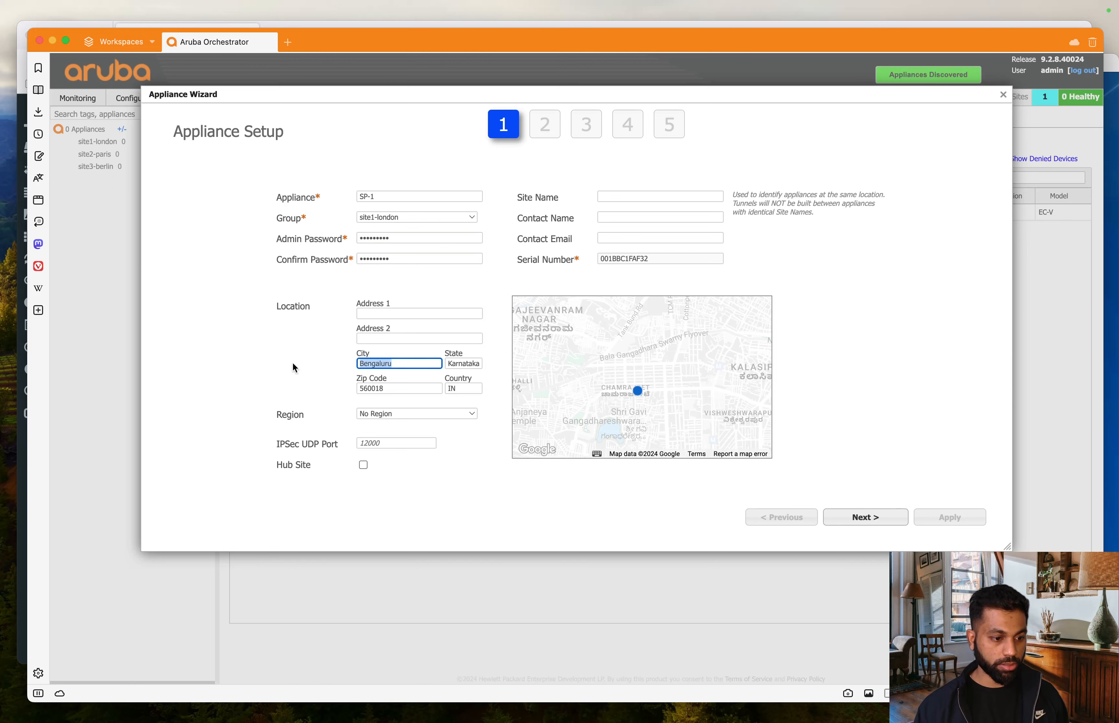
key(BackSpace)
text(london)
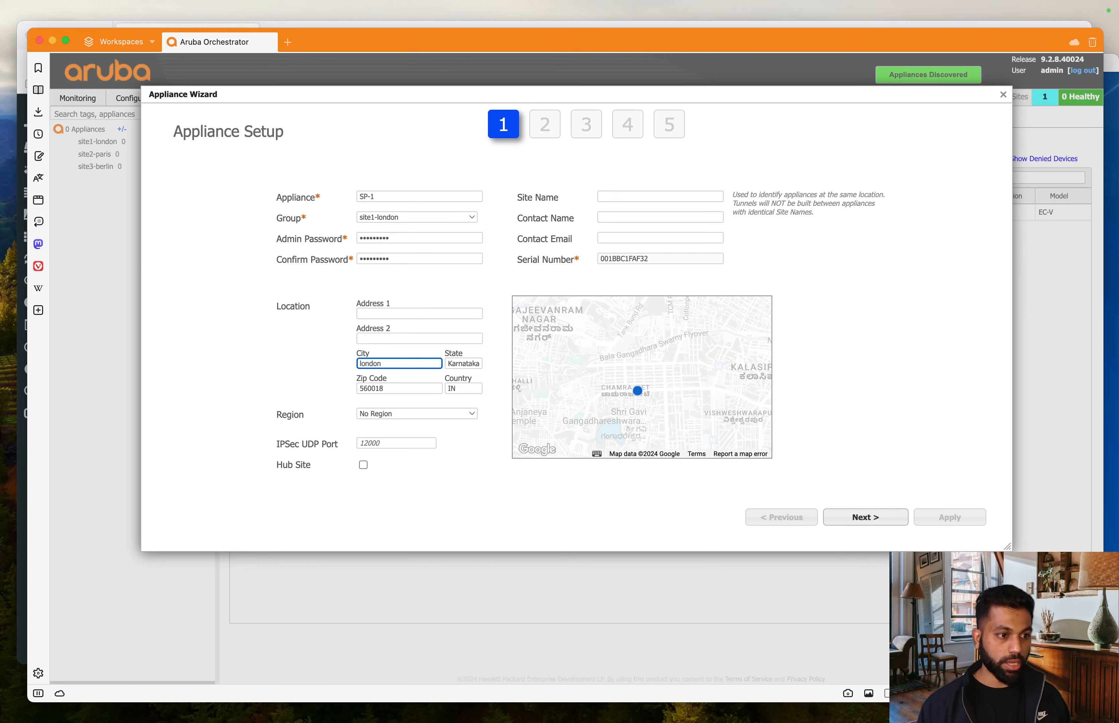
double_click(465, 363)
key(BackSpace)
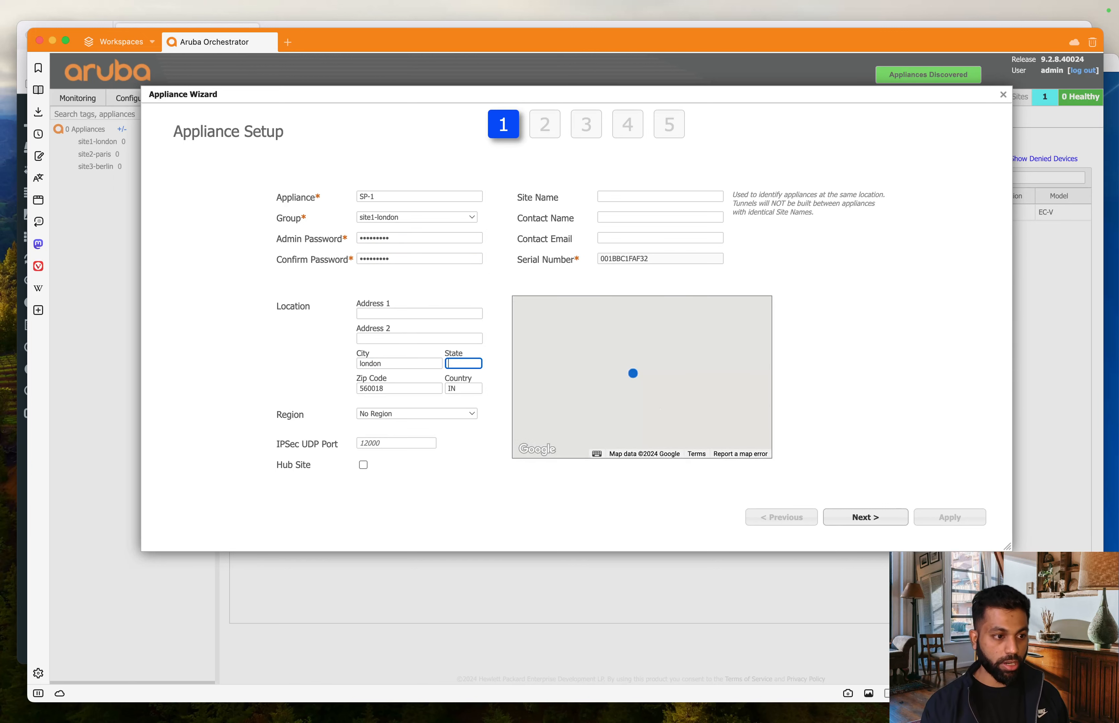
key(Tab)
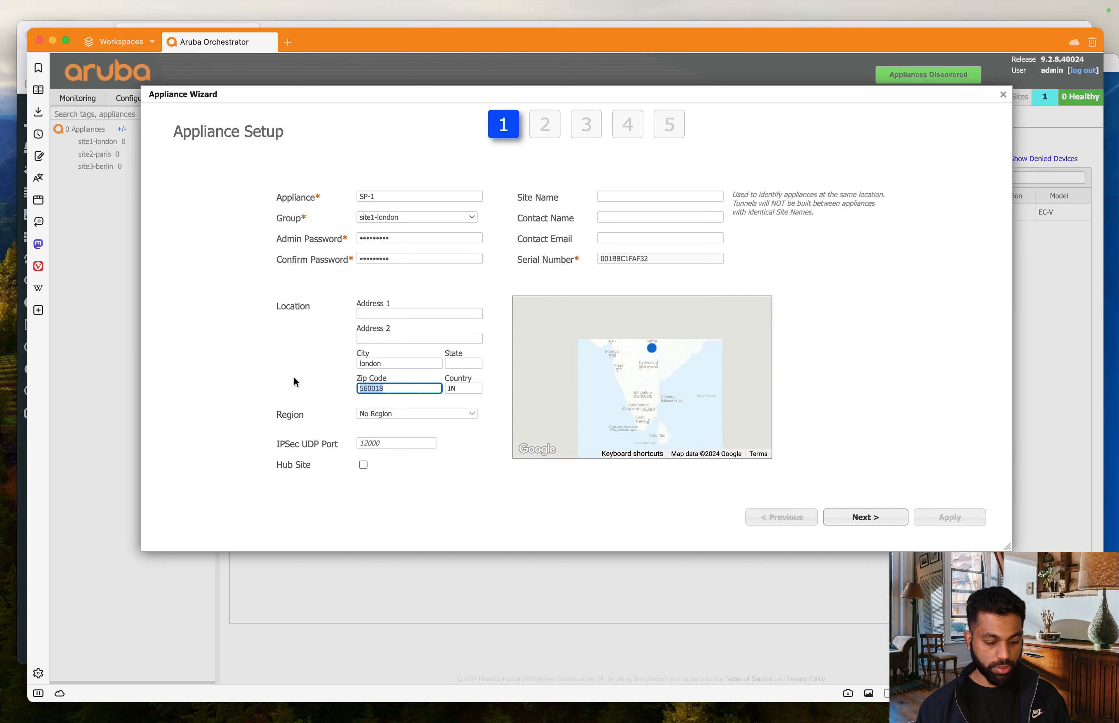
key(BackSpace)
key(Tab)
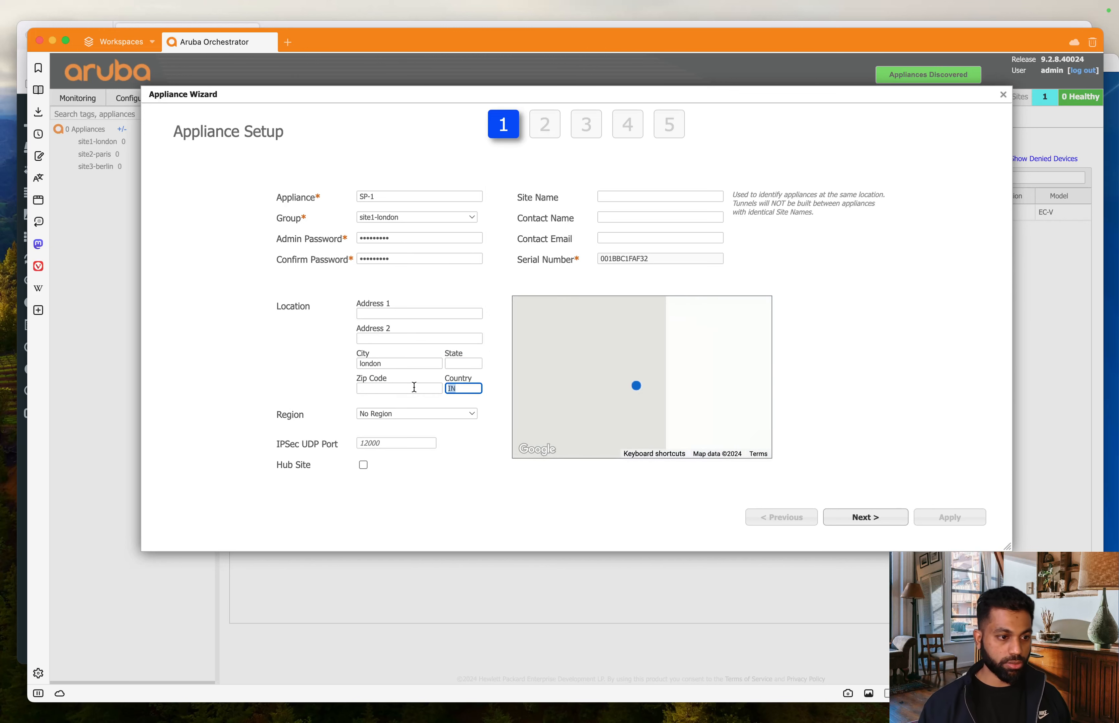
text(UK)
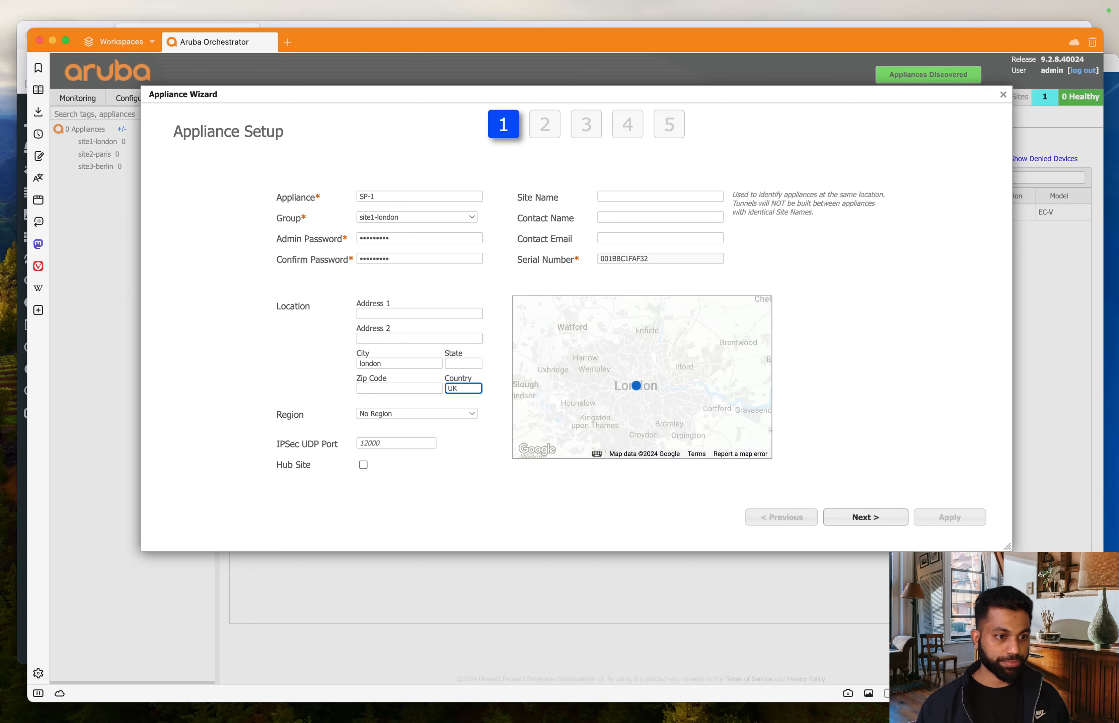
click(284, 375)
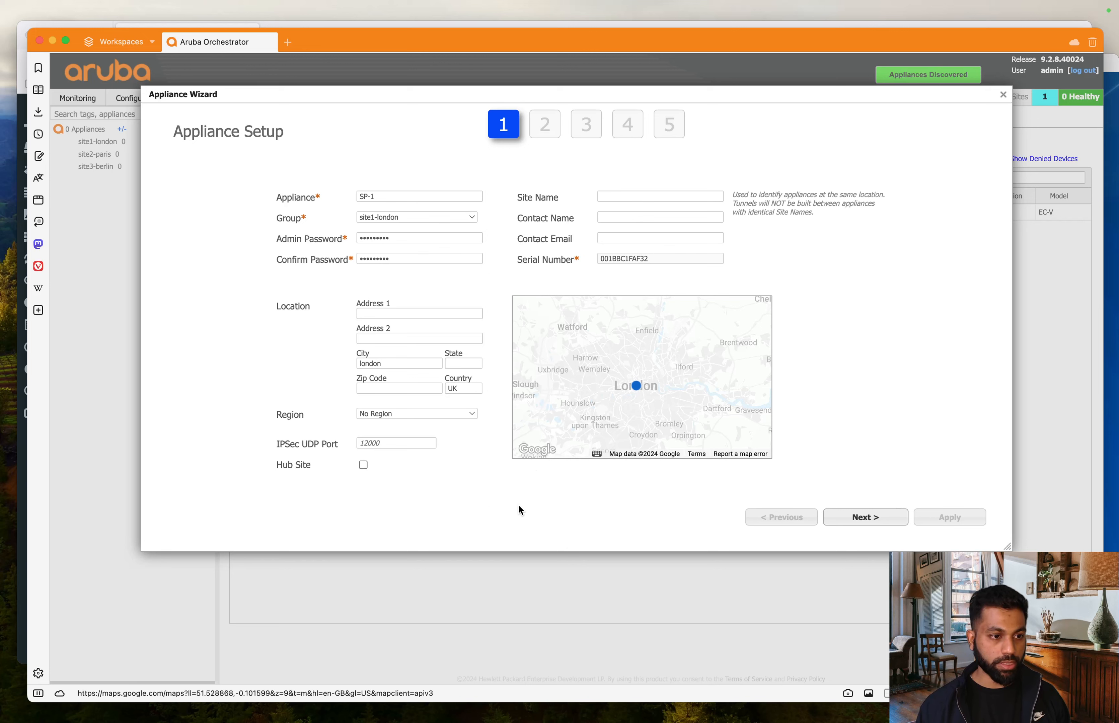
click(897, 527)
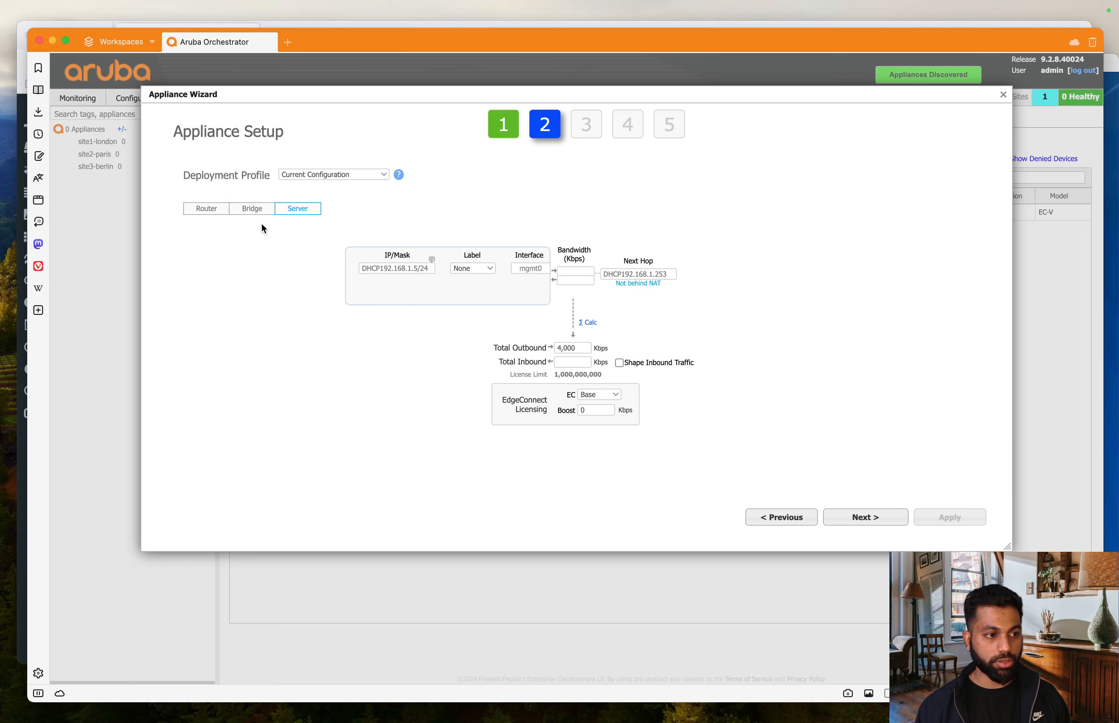
- Switch the deployment mode to Router and show the Deployment Profile choices
click(219, 212)
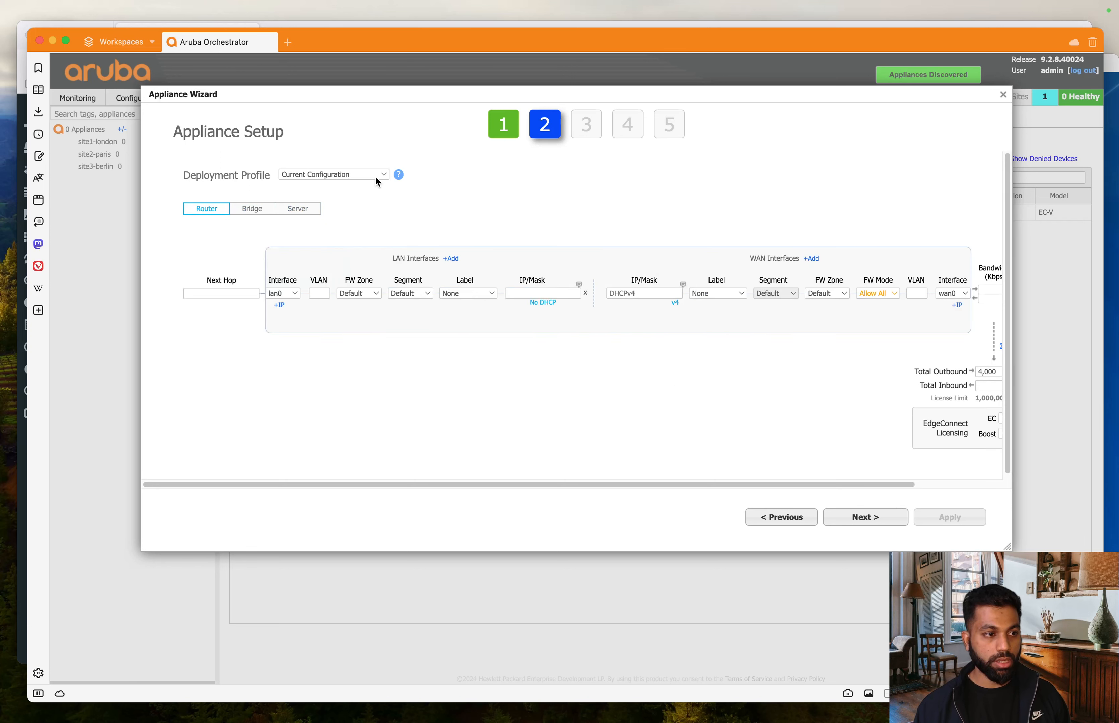
click(353, 178)
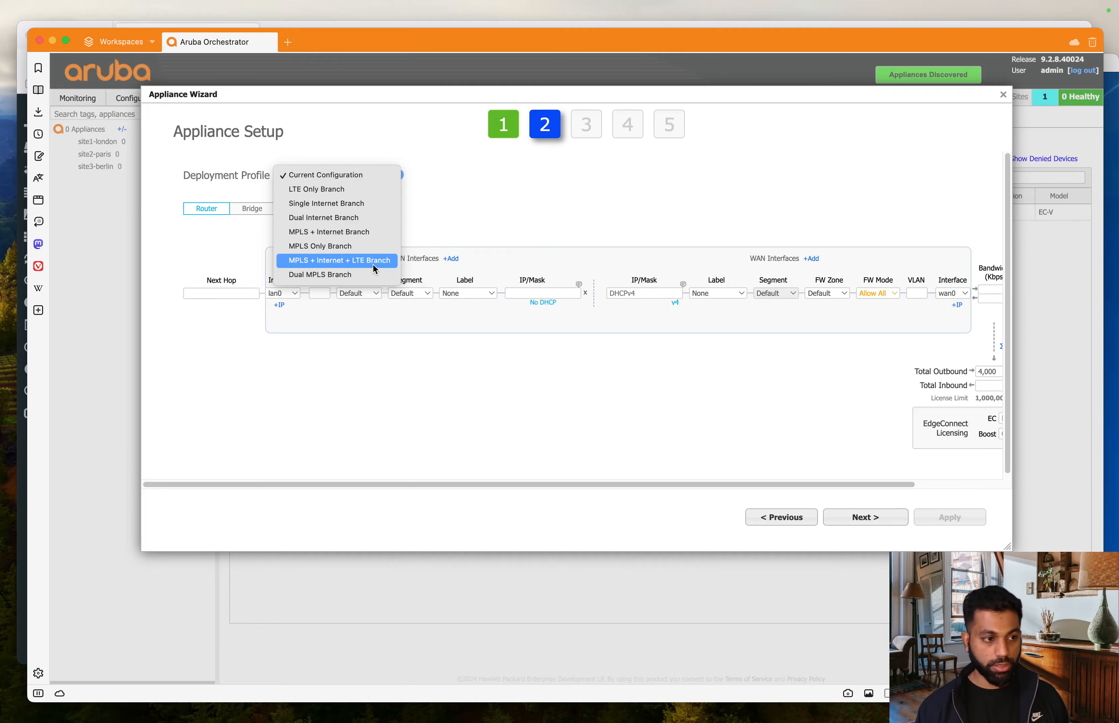
key(ctrl+Up)
click(307, 487)
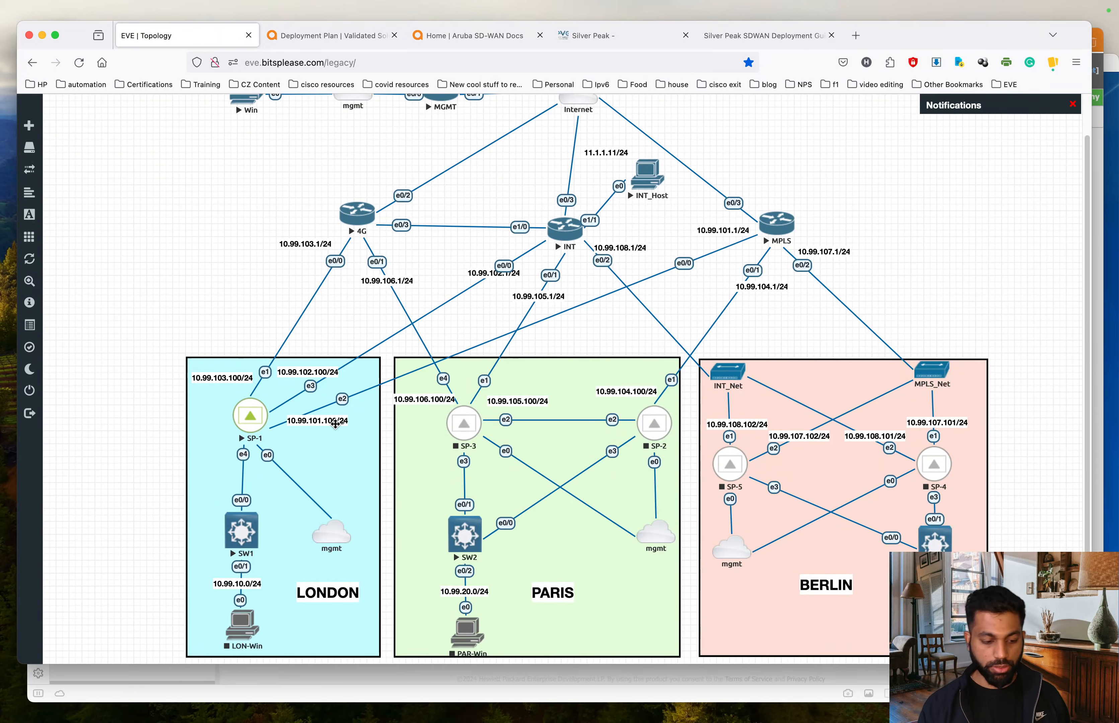
key(ctrl+Up)
click(730, 448)
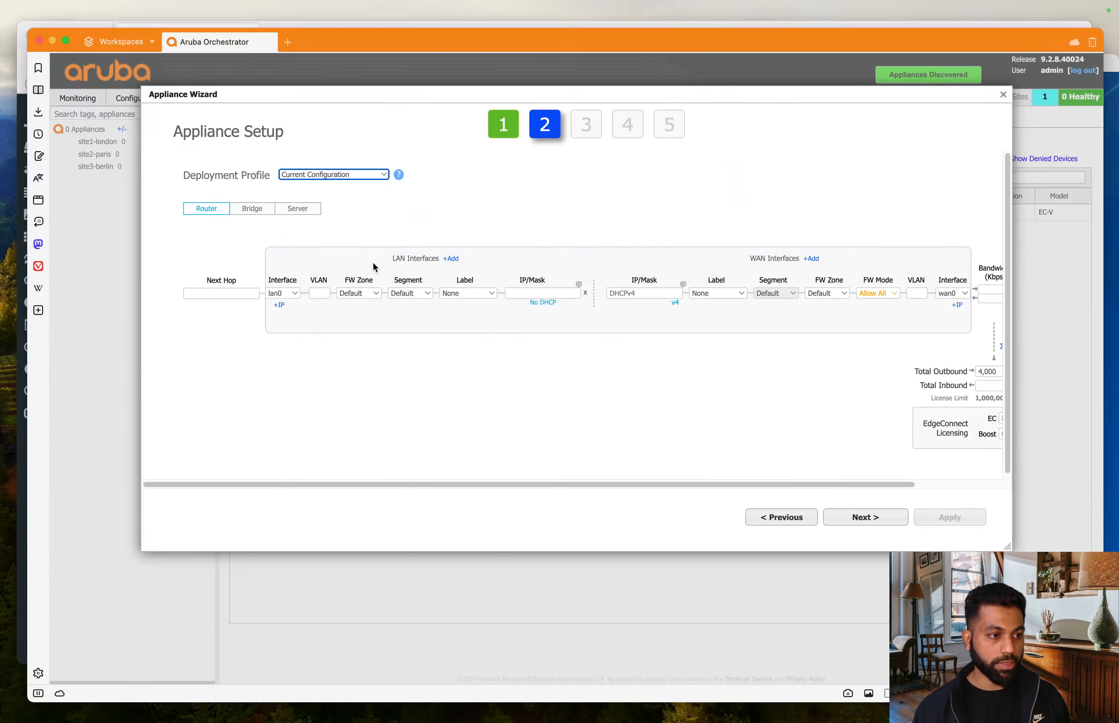
click(366, 176)
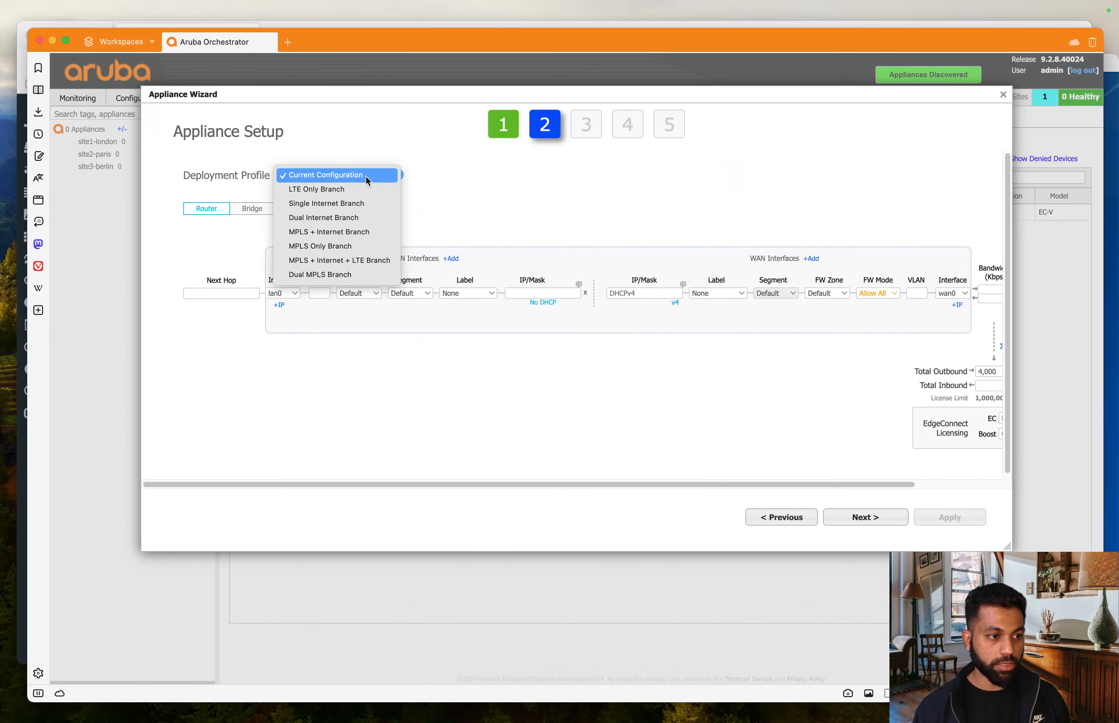
click(337, 266)
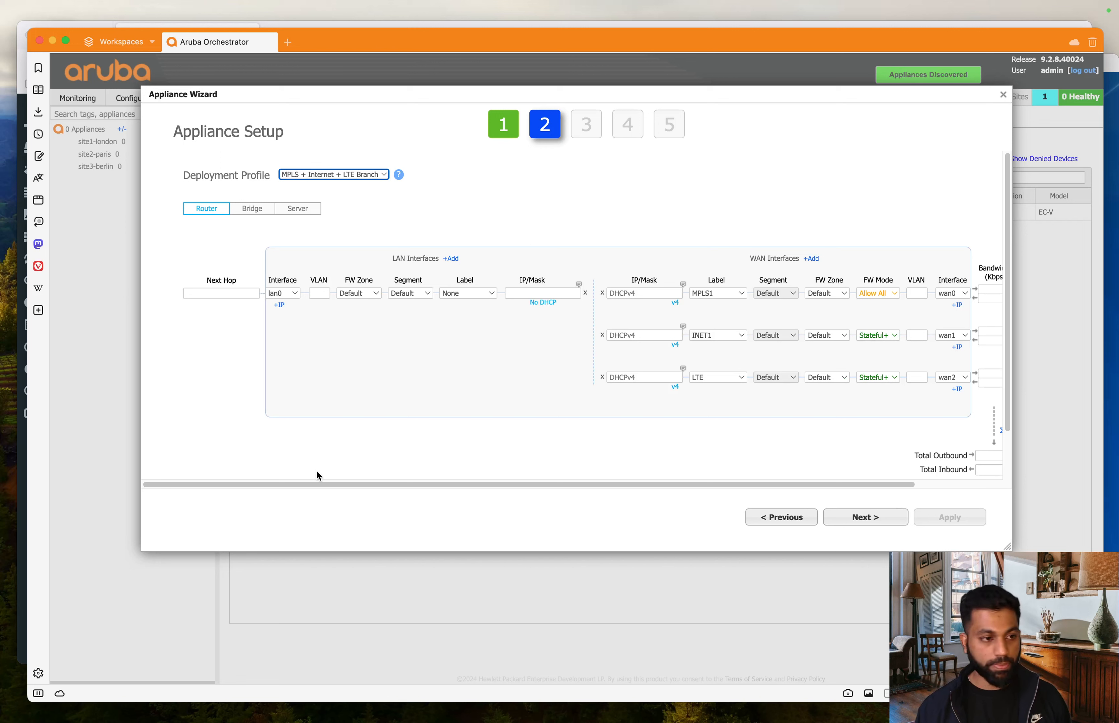
click(414, 394)
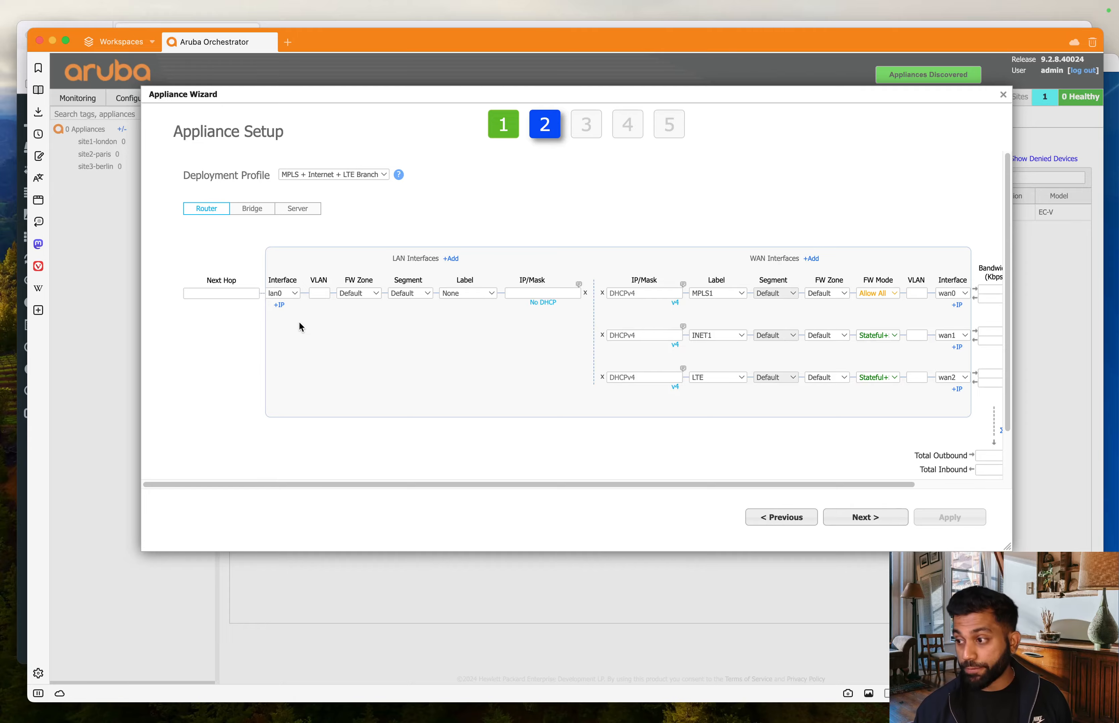
key(ctrl+Up)
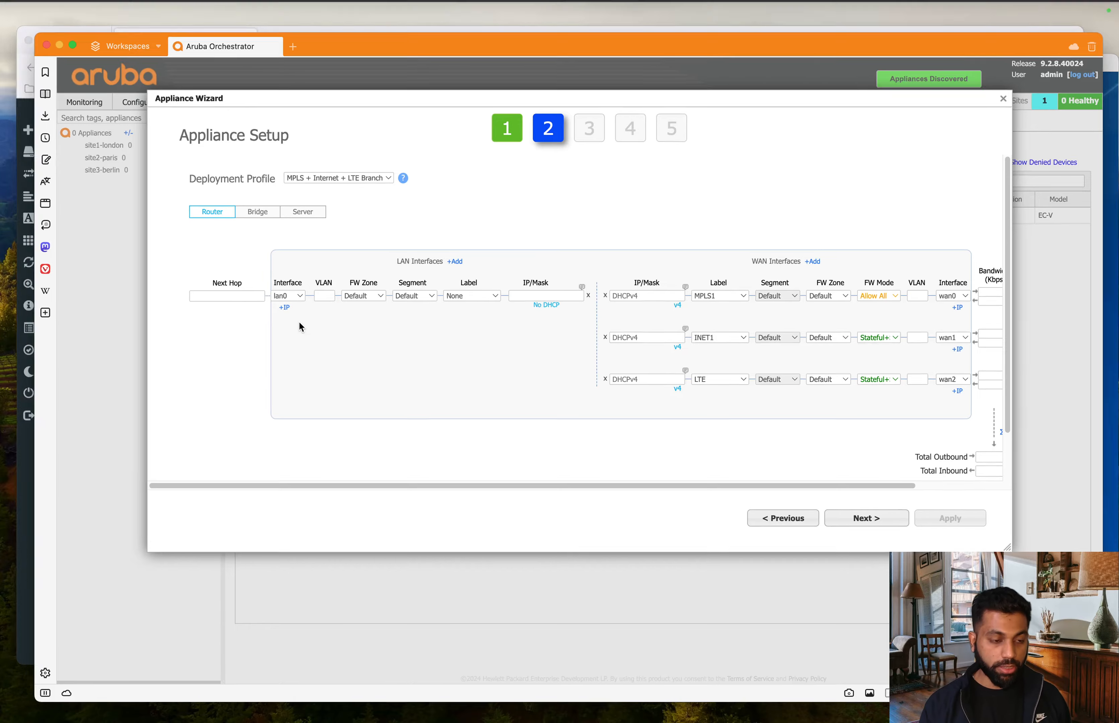
click(249, 497)
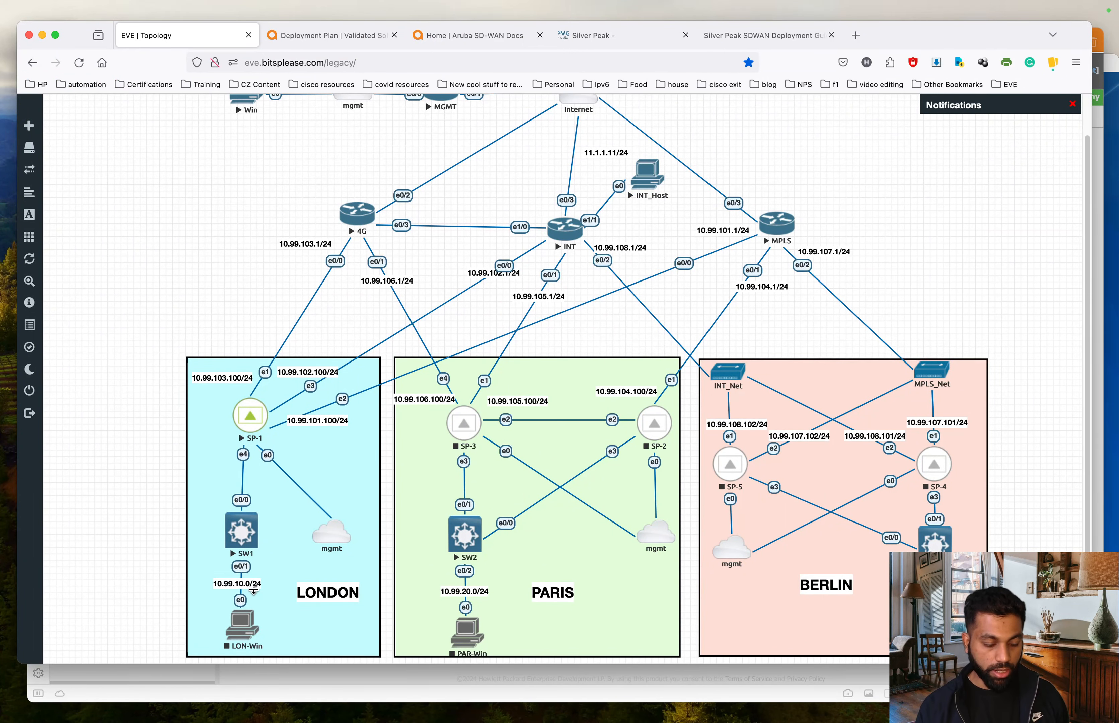
key(ctrl+Up)
click(678, 535)
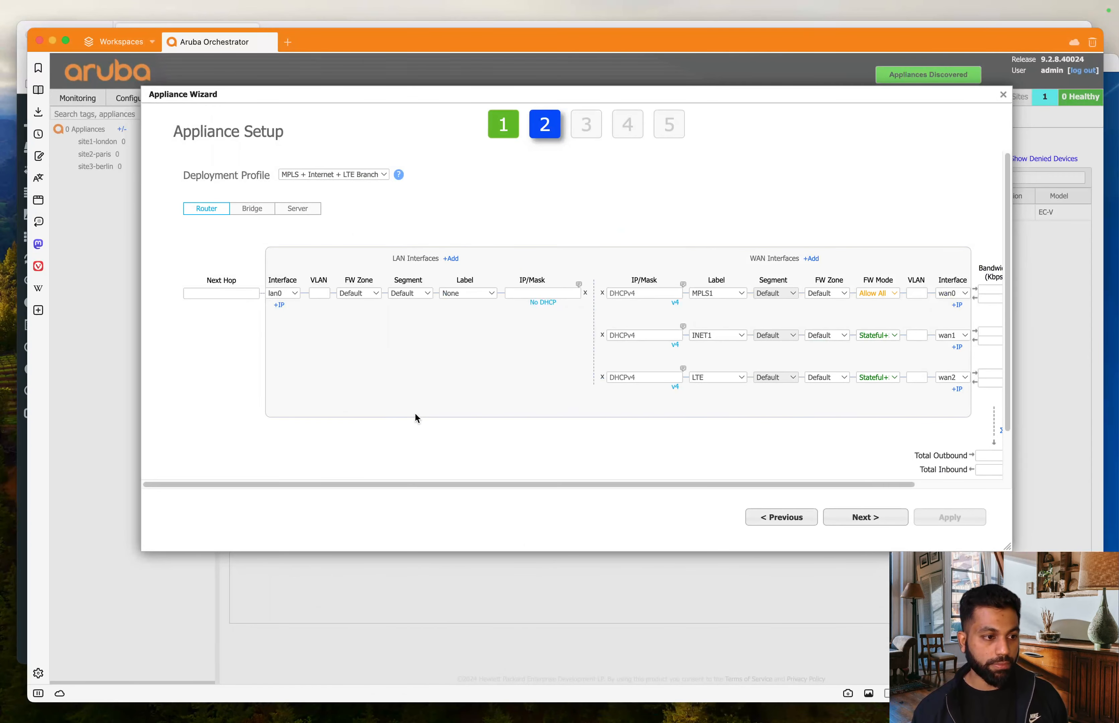
- Add two more lan0 IP rows with VLANs 131 and 132
click(279, 306)
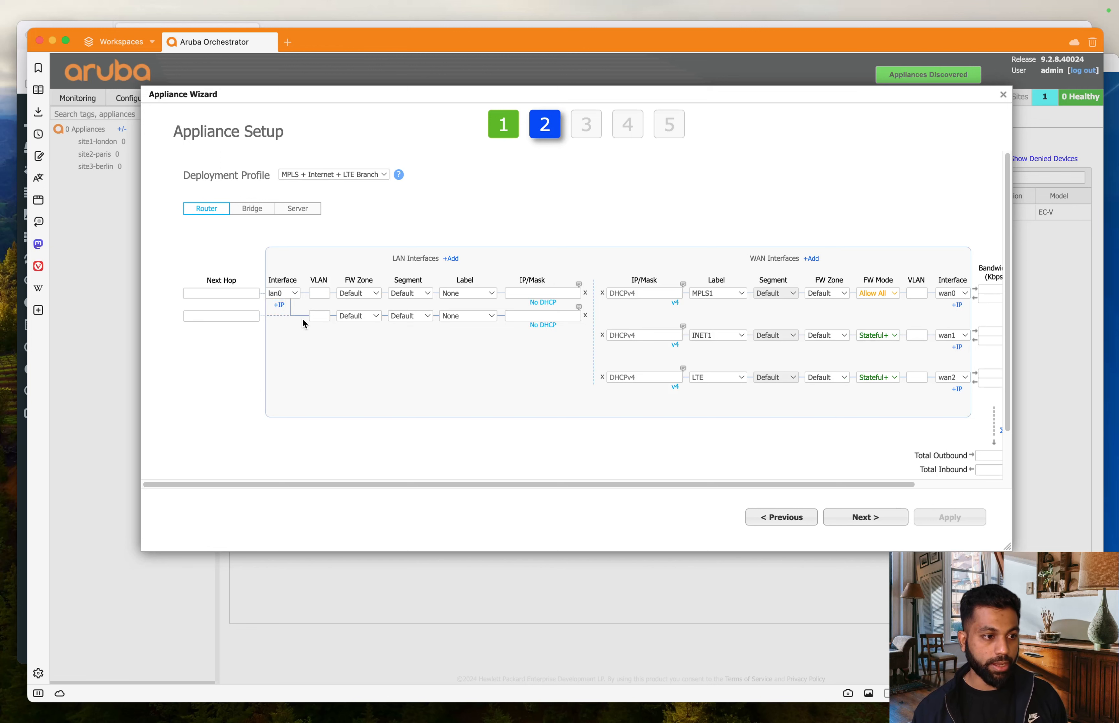
click(279, 306)
click(321, 316)
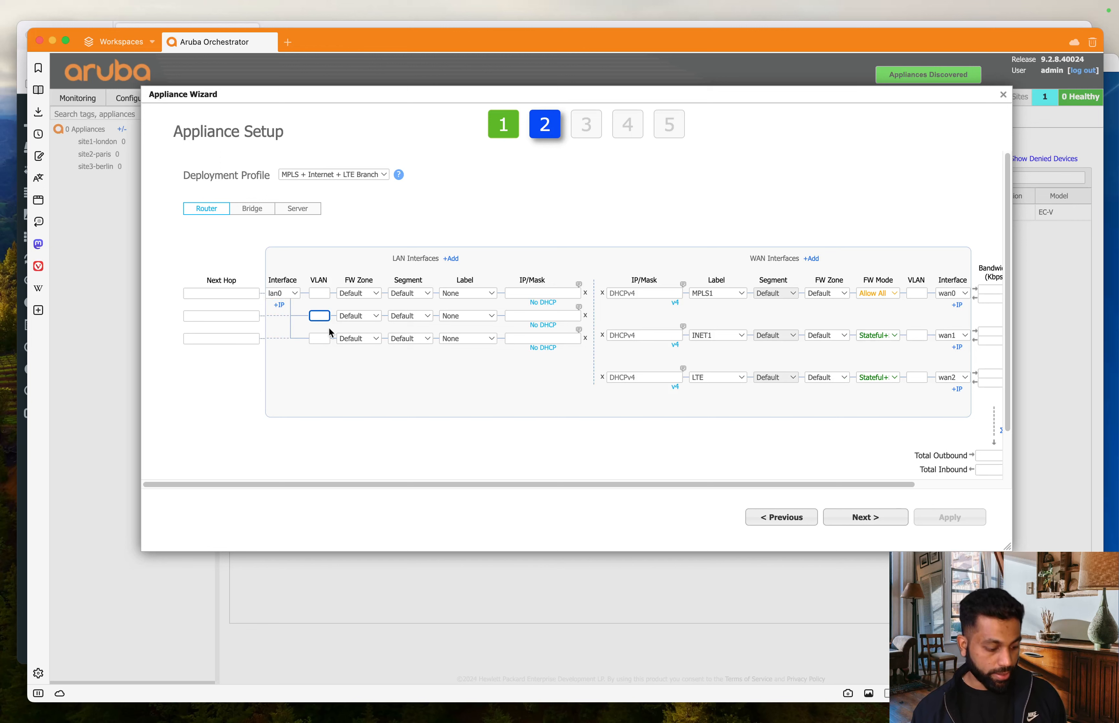
text(131)
click(323, 339)
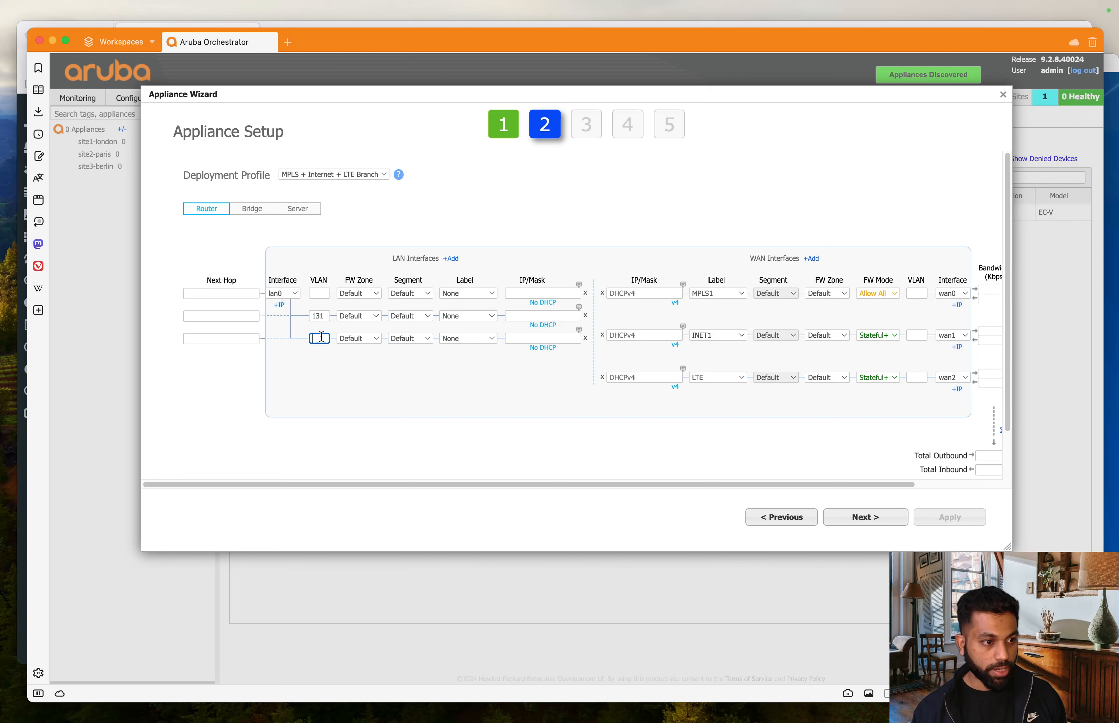
text(132)
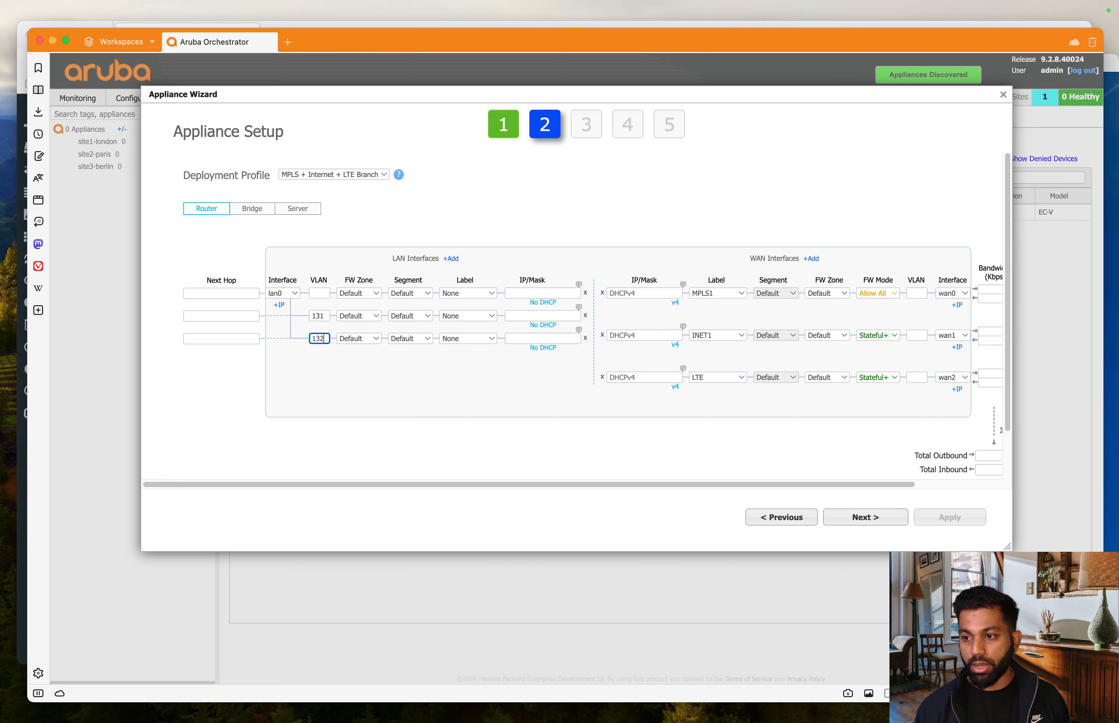
click(409, 438)
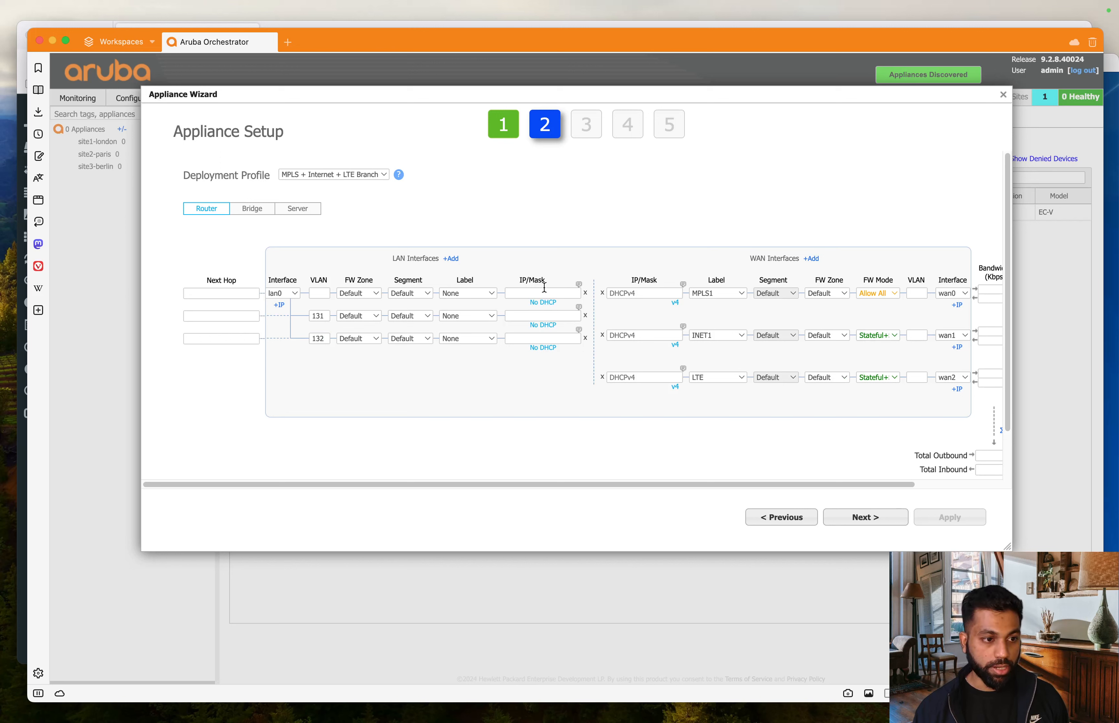
- Label the three LAN rows Data, Voice and guestwifi
click(484, 294)
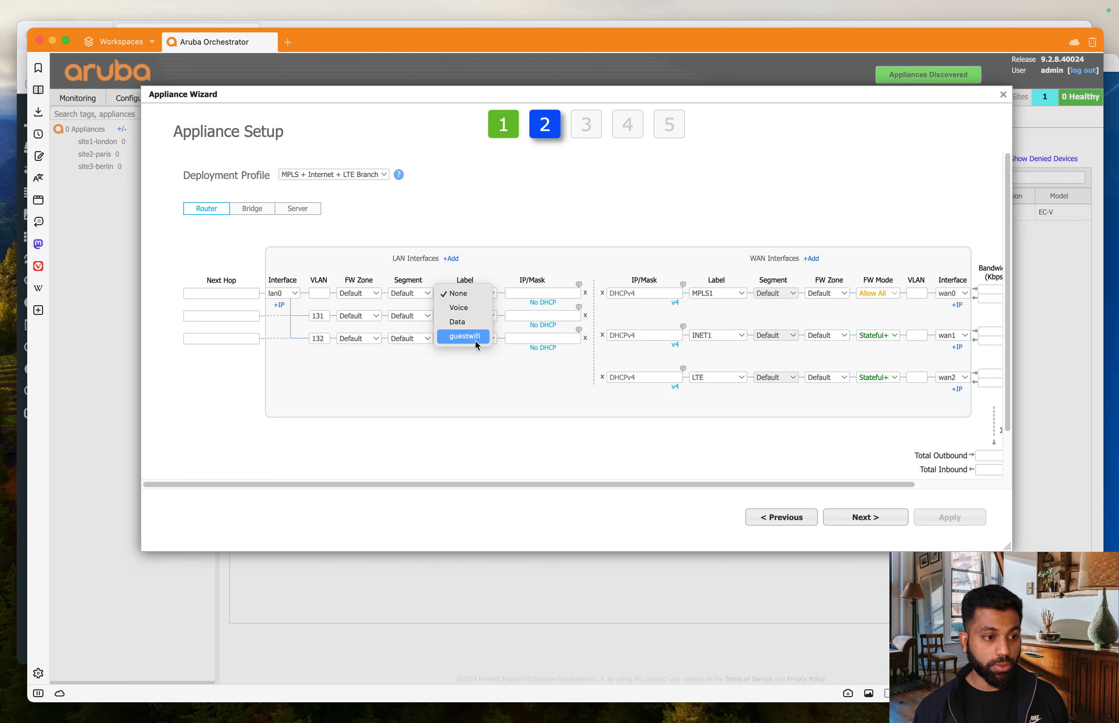
click(514, 391)
click(479, 295)
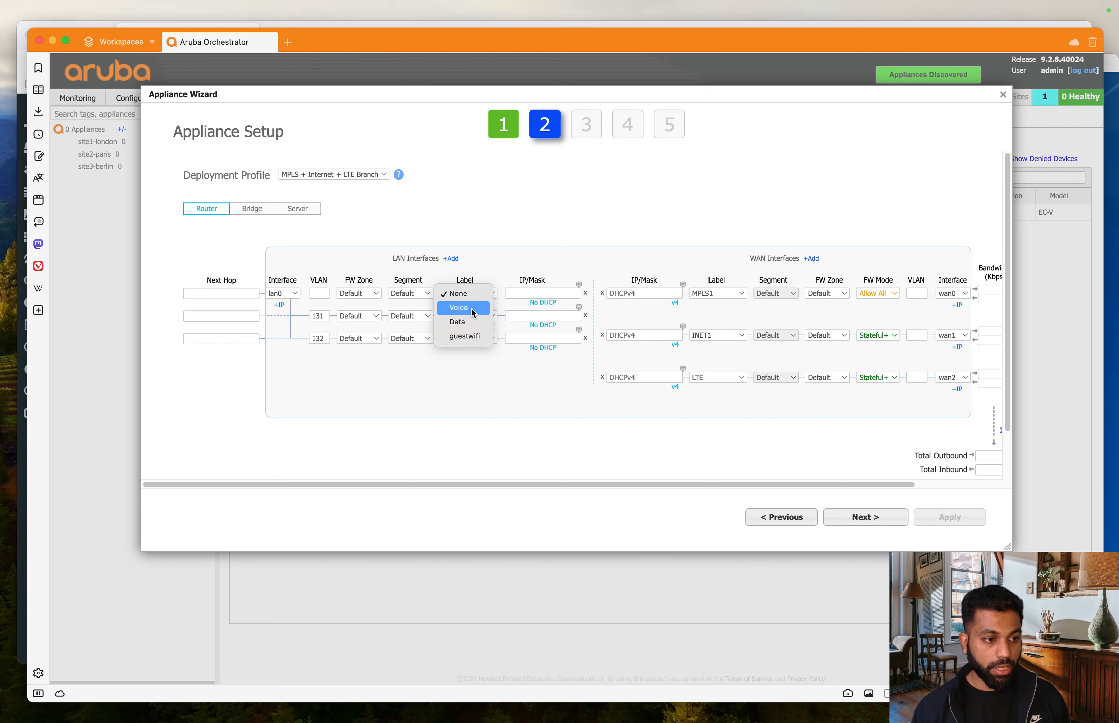
click(477, 322)
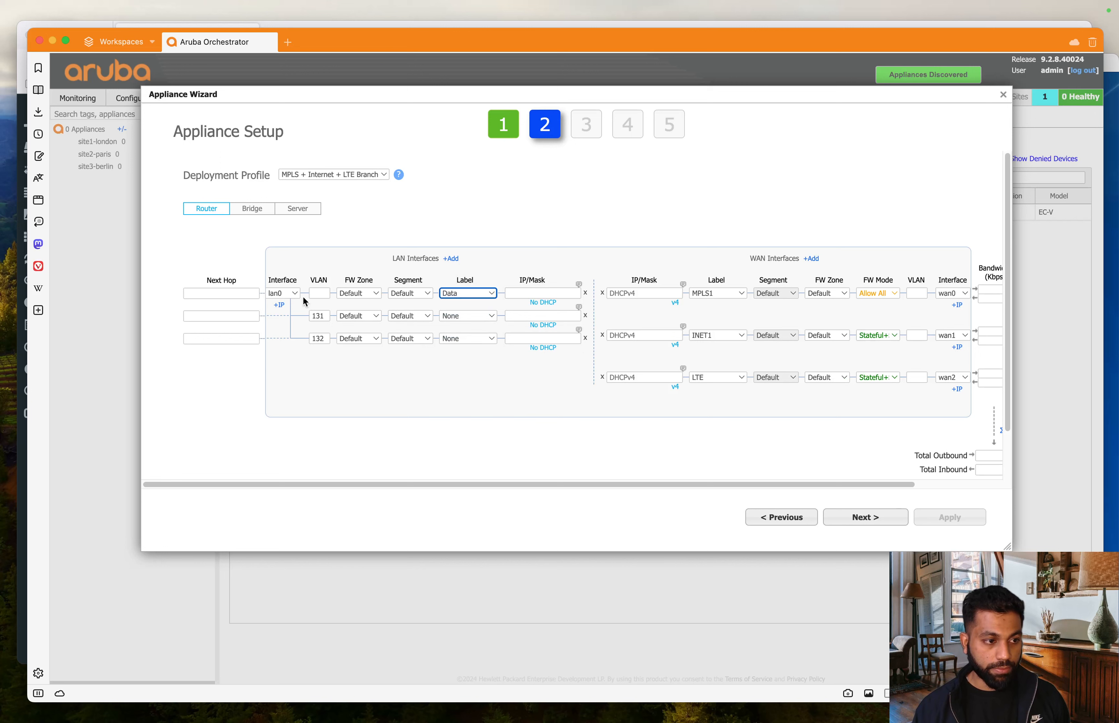
click(471, 316)
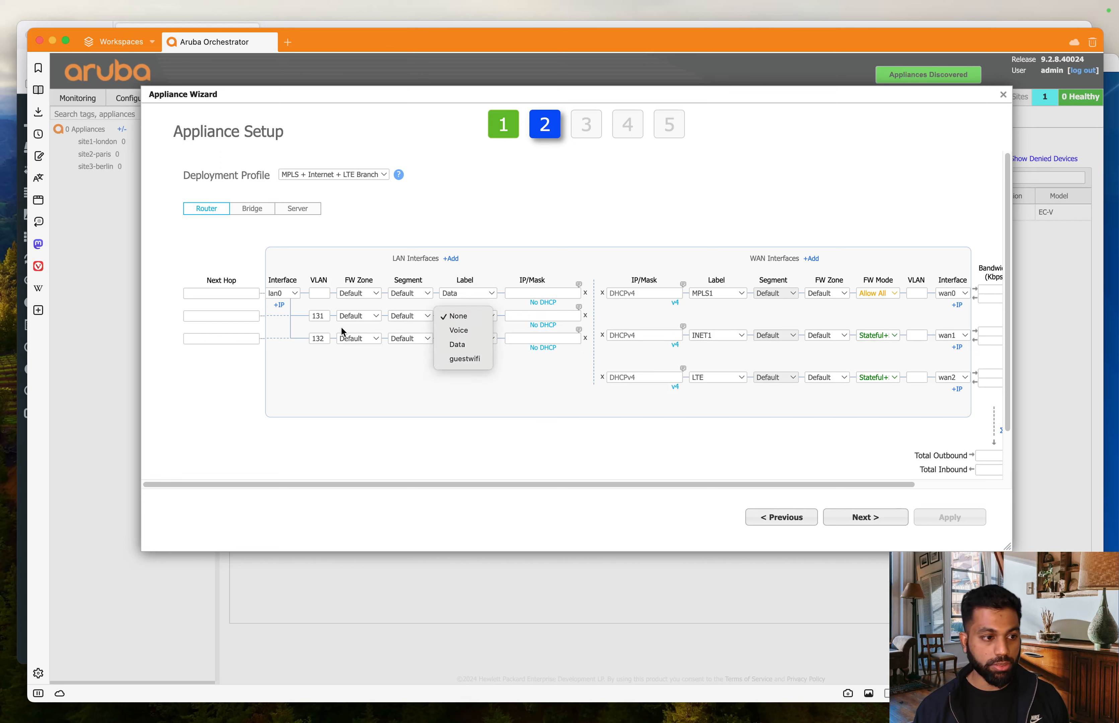
click(471, 330)
click(484, 338)
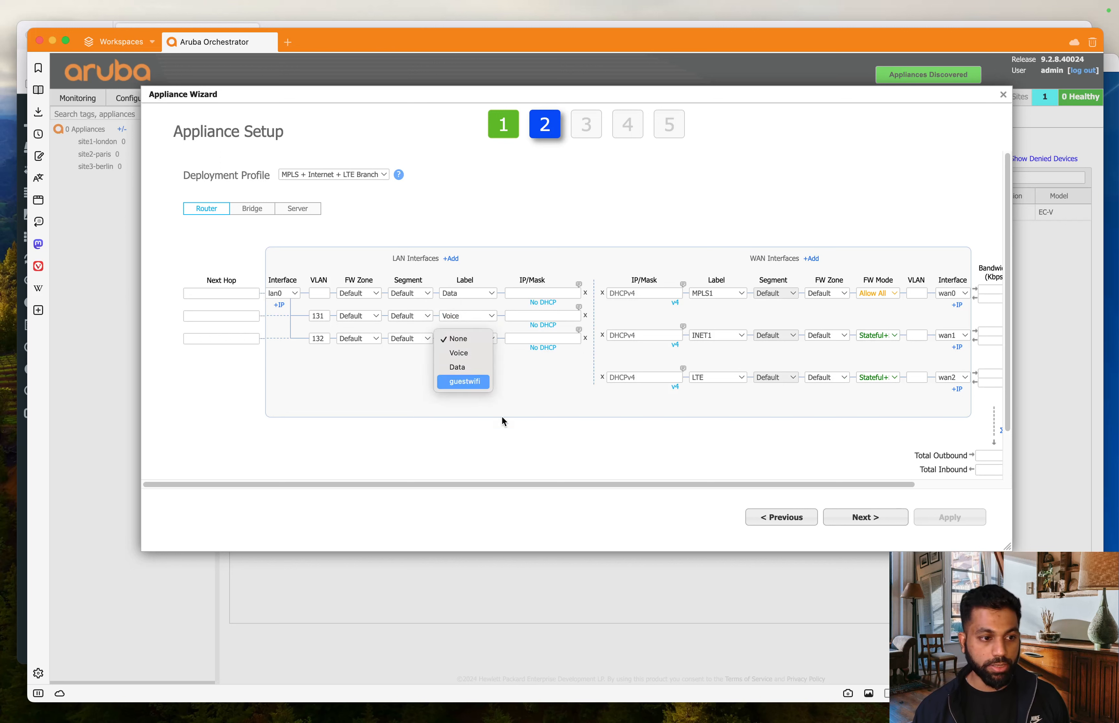
key(Return)
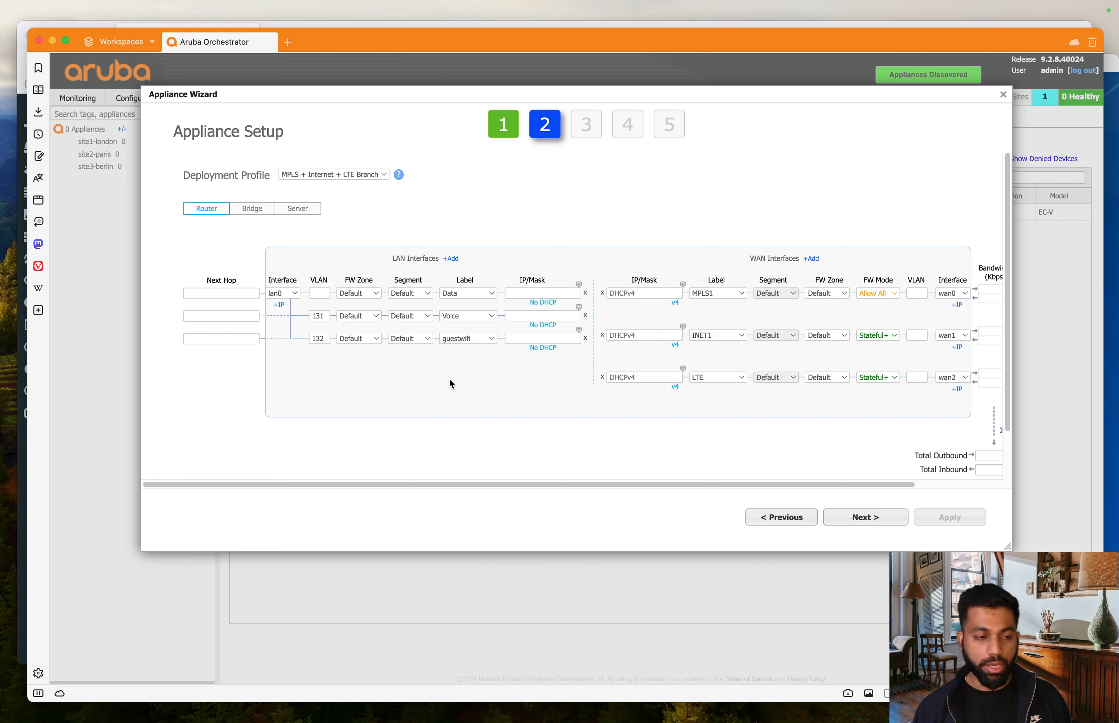
- Enter 10.99.10.100/24 as lan0's Data IP/Mask, copy it, and check the EVE topology
click(531, 288)
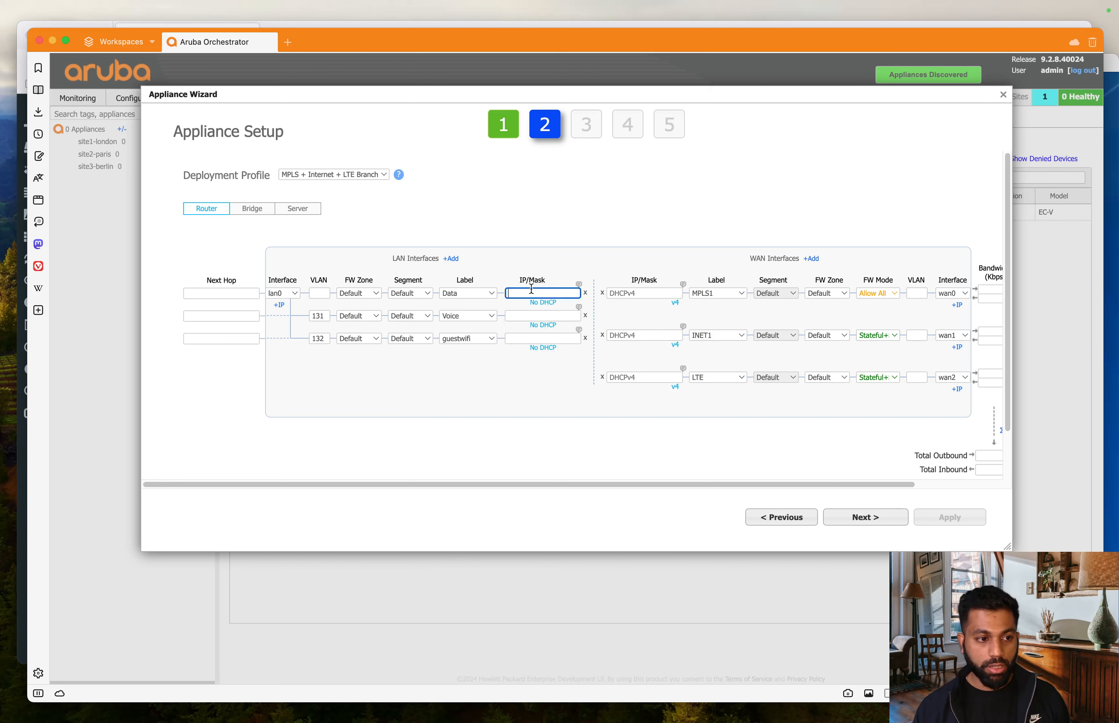
text(10.99)
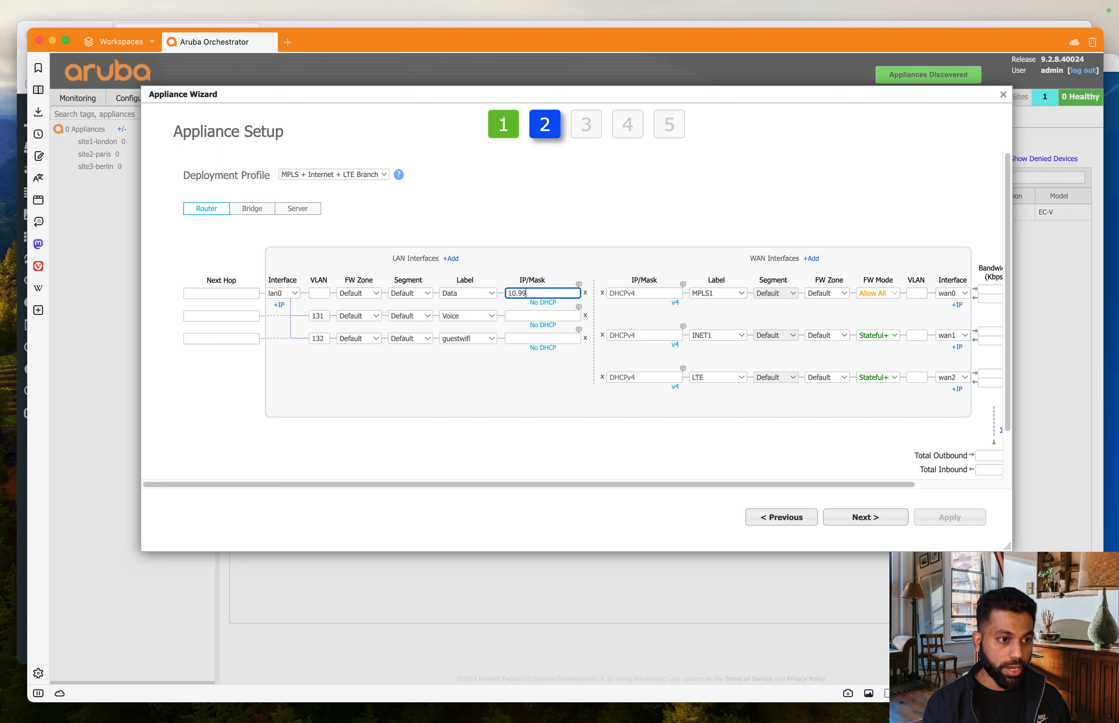
text(.10)
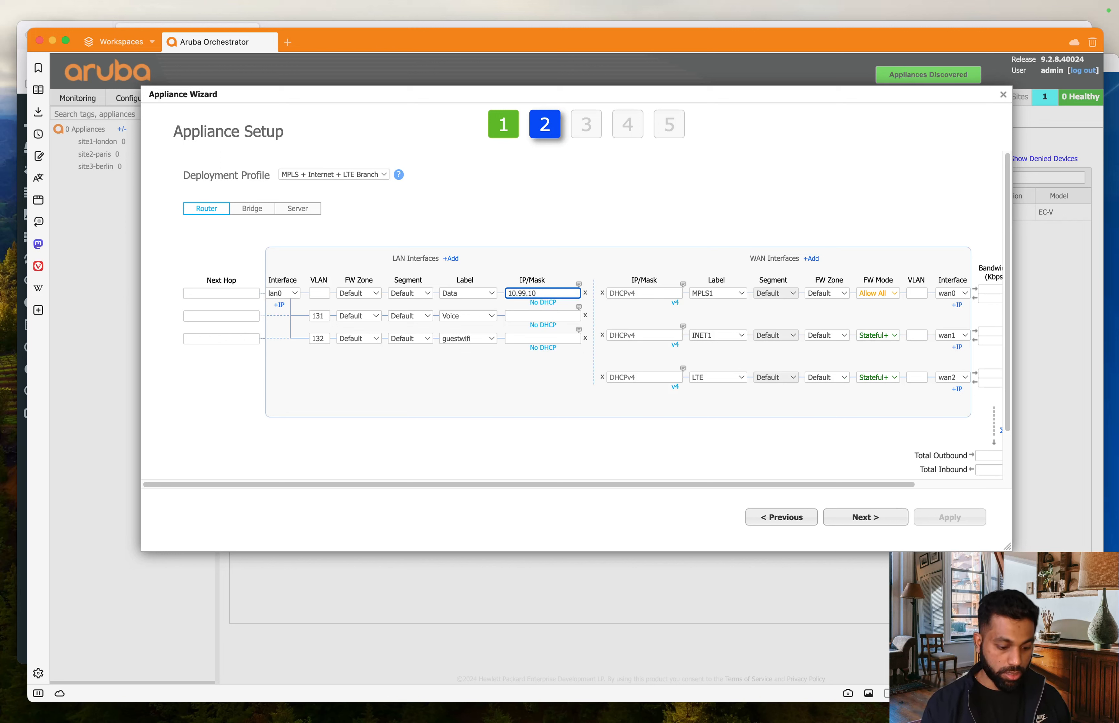
text(.100)
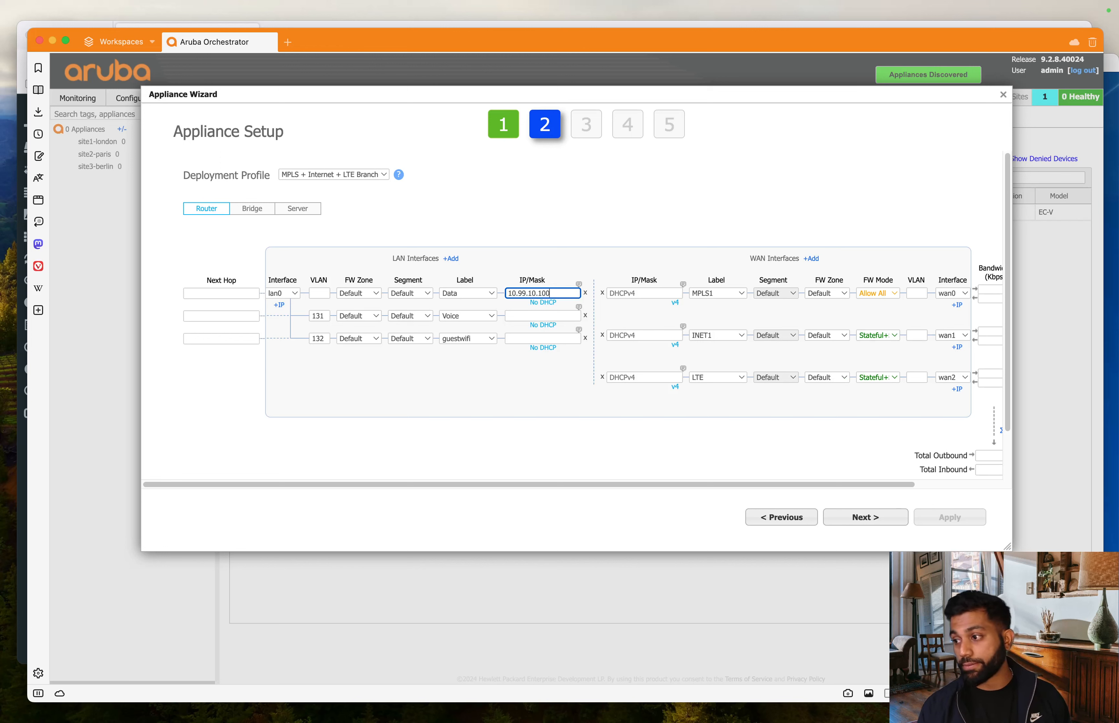
text(/)
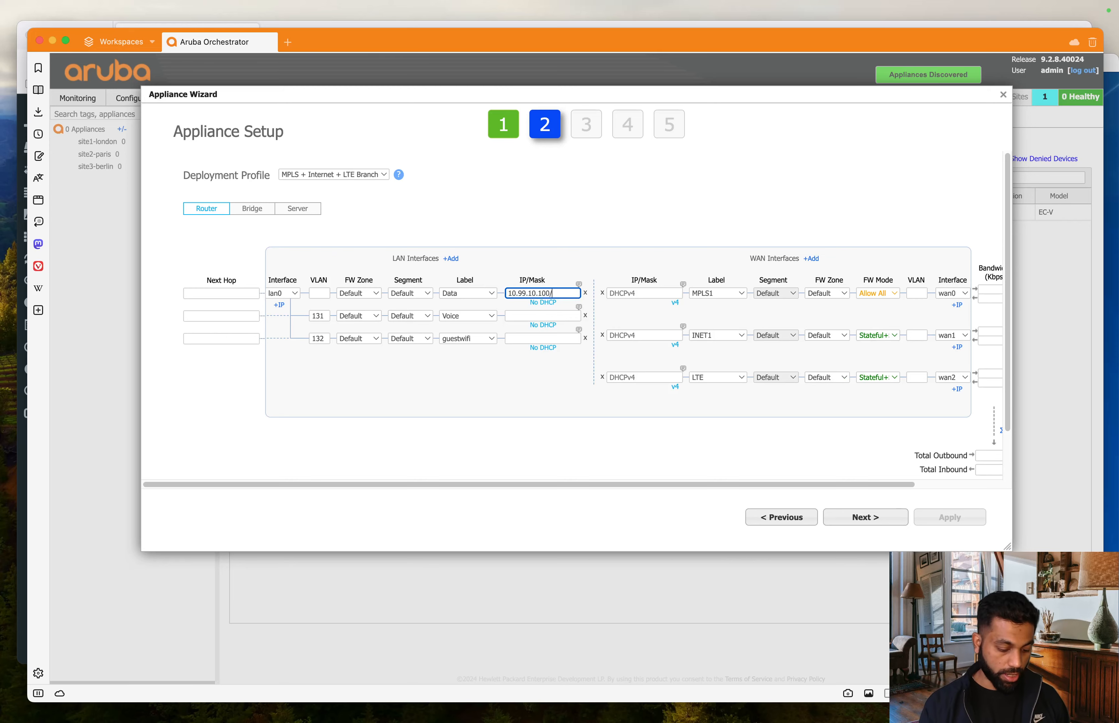
text(24)
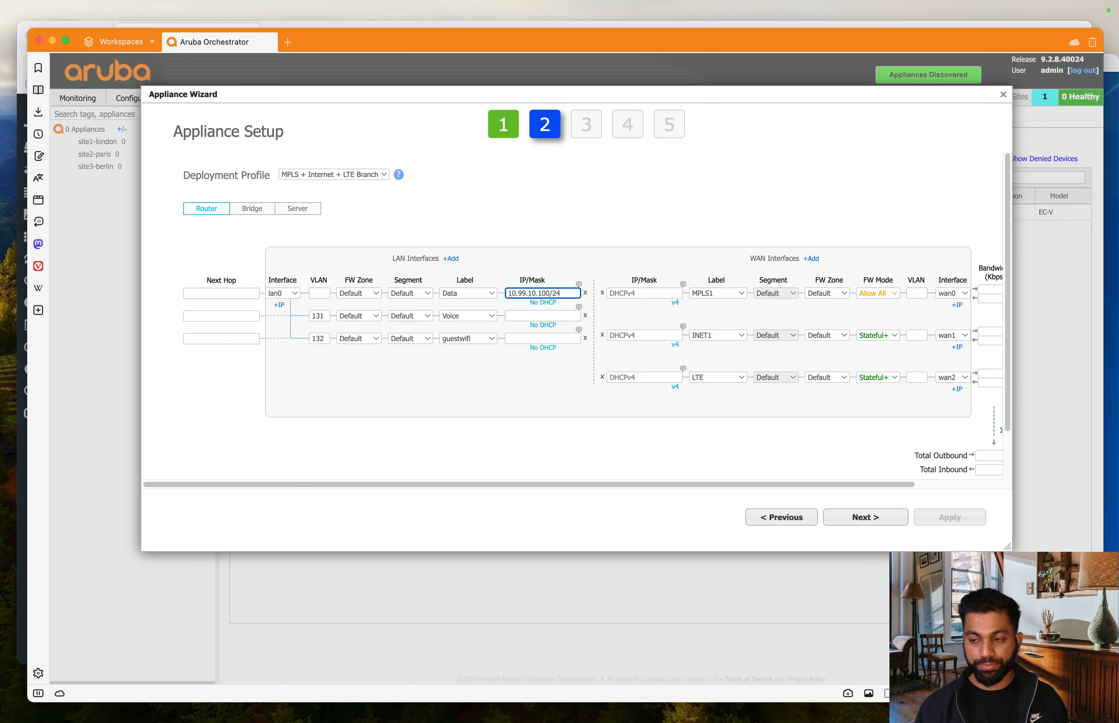
triple_click(542, 293)
key(super+c)
key(ctrl+Up)
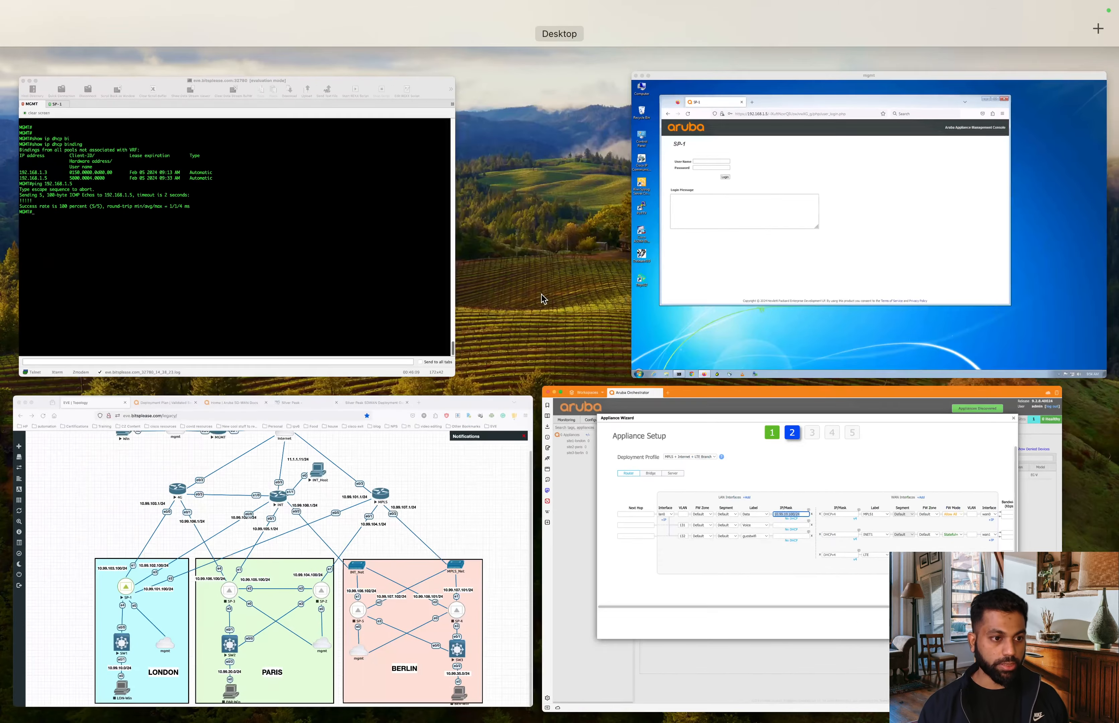
click(268, 578)
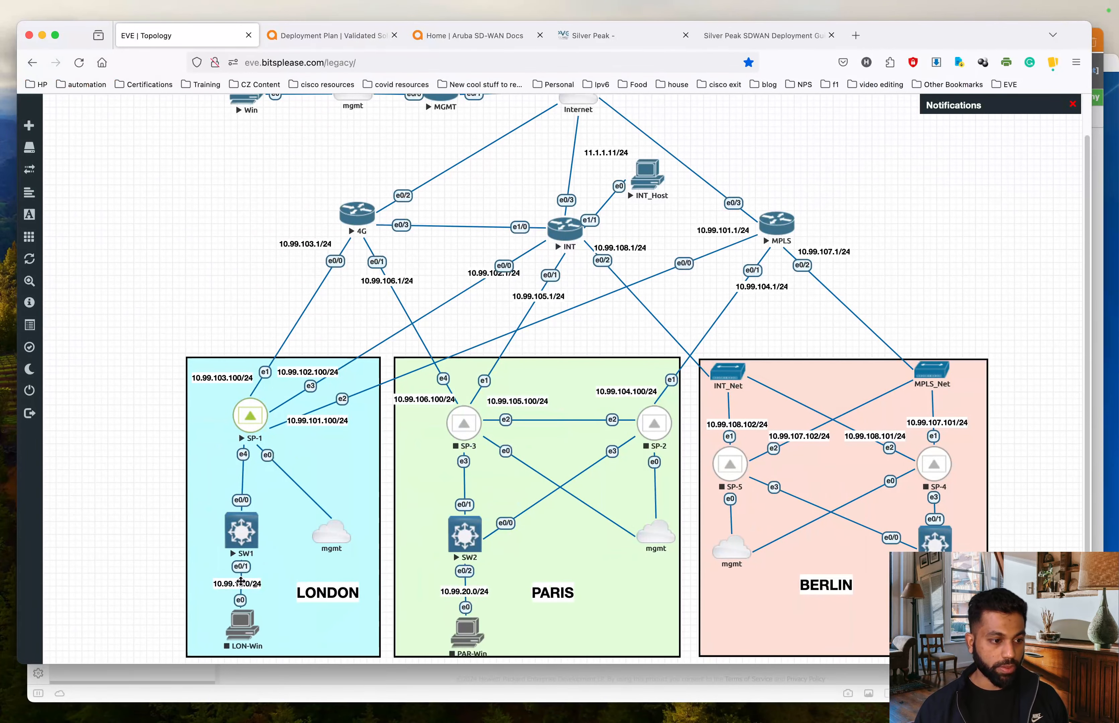
key(ctrl+Up)
- Give the Voice row the IP/Mask 10.99.13.100/24 by pasting and editing the third octet
click(806, 568)
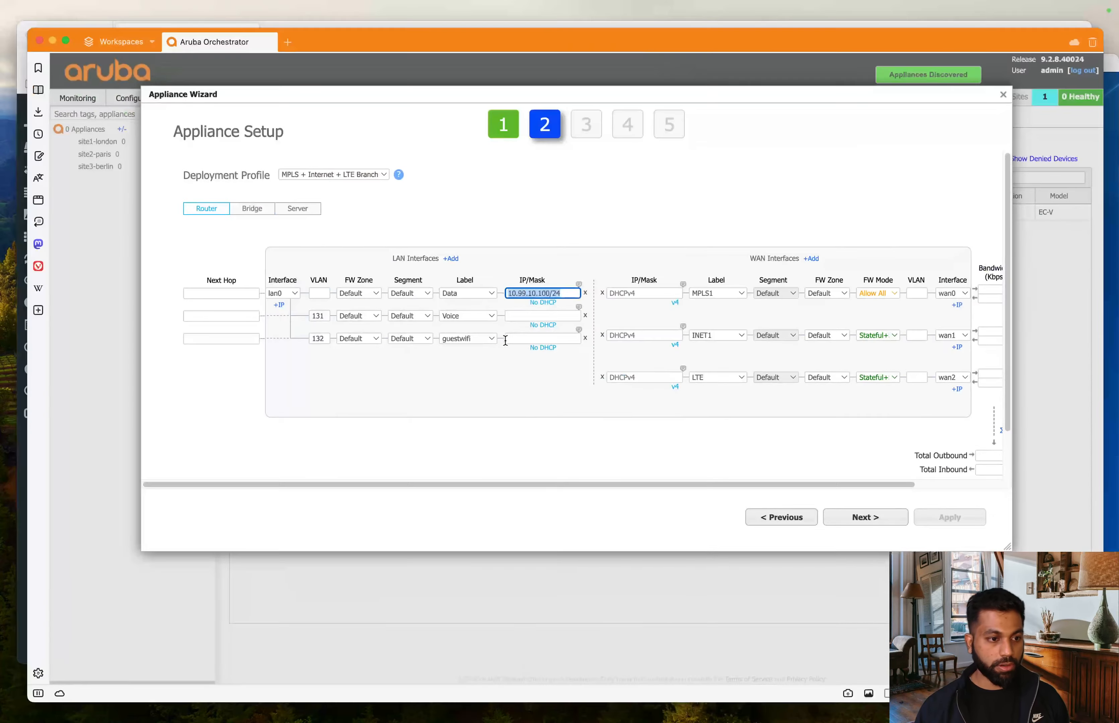
click(552, 315)
key(super+v)
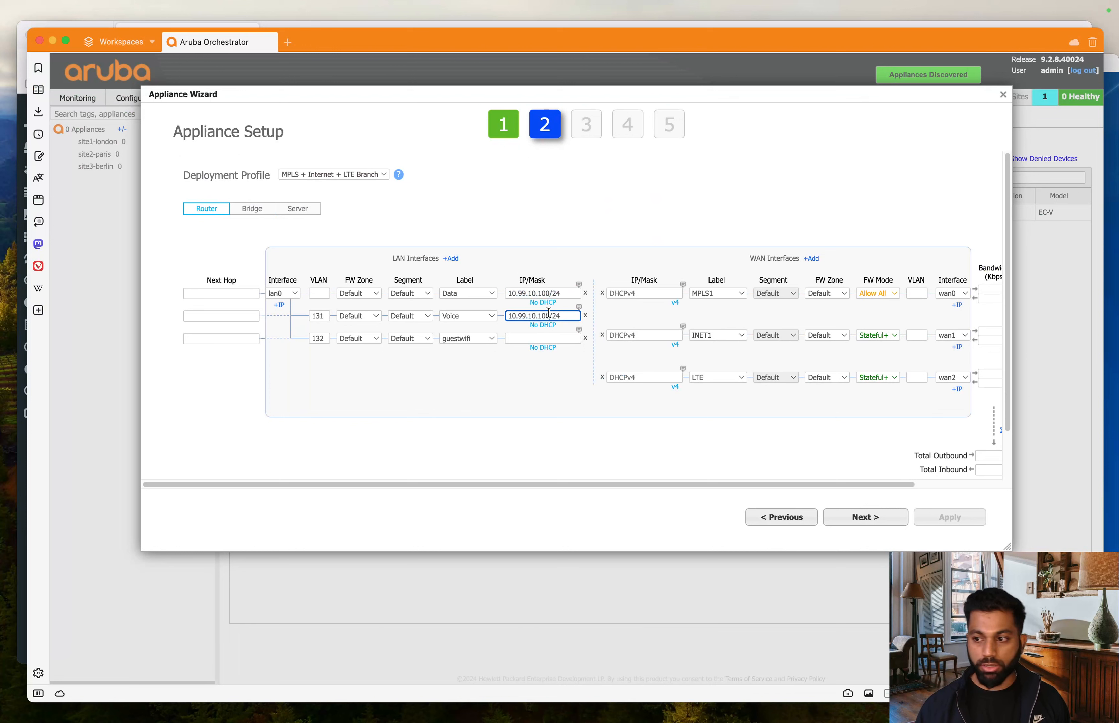
click(537, 311)
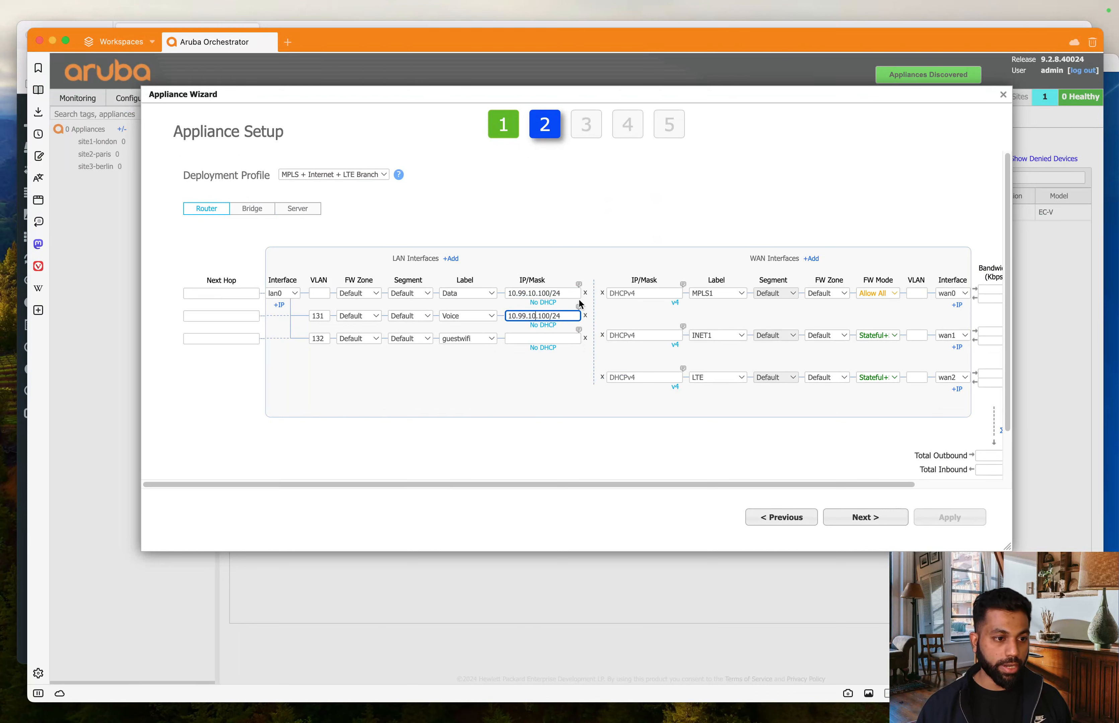
key(BackSpace)
text(3)
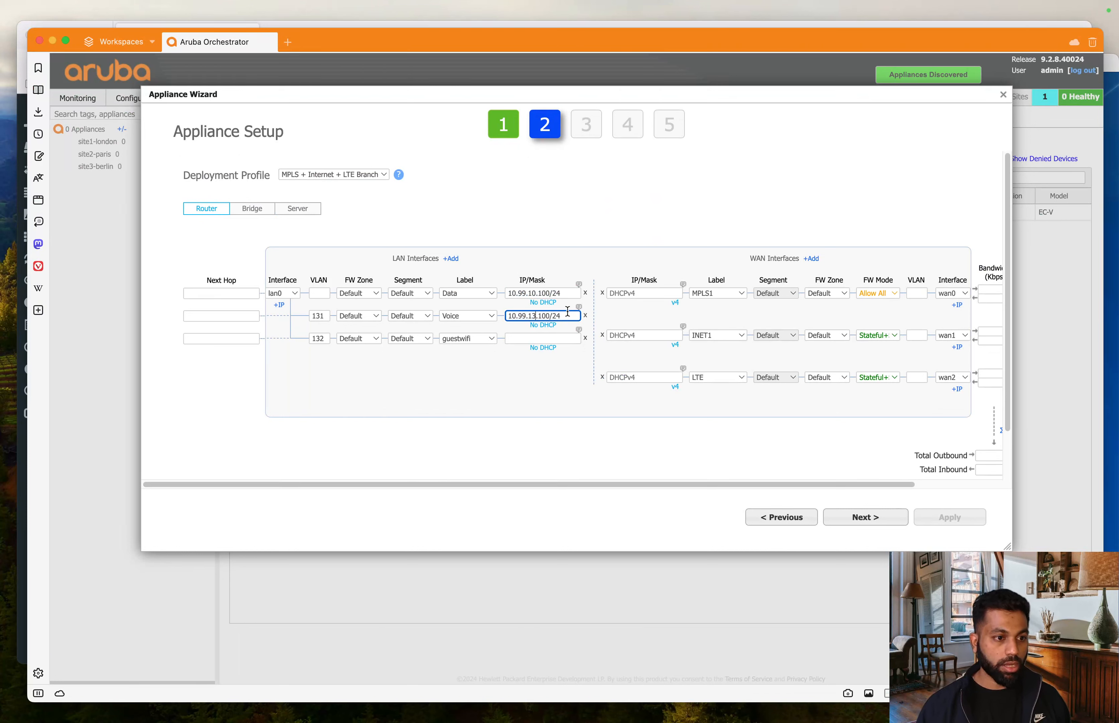
drag(567, 316, 467, 315)
key(super+c)
- Give the guestwifi row the IP/Mask 10.99.14.100/24
click(515, 337)
key(super+v)
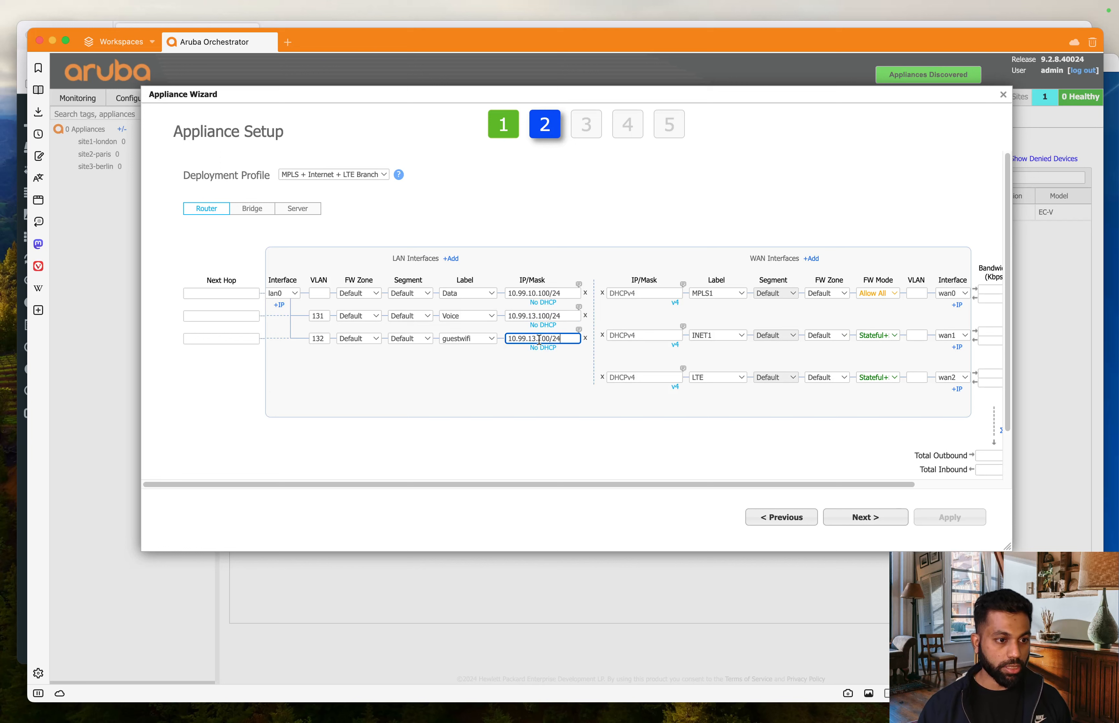
click(535, 337)
key(BackSpace)
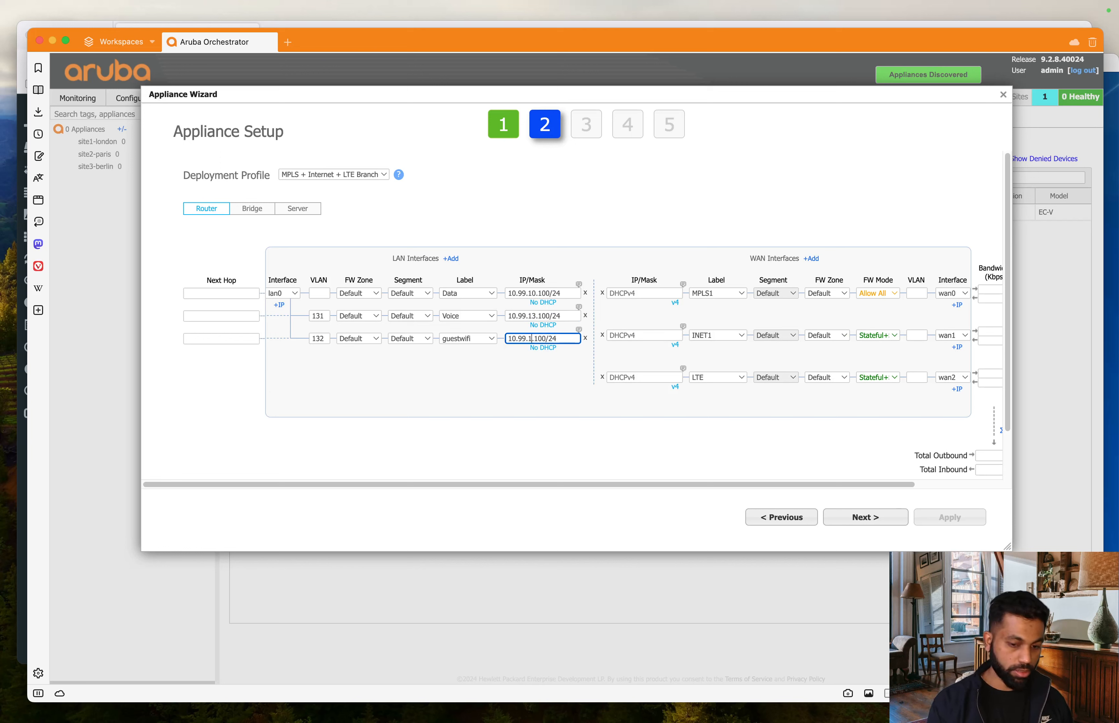
text(4)
click(554, 443)
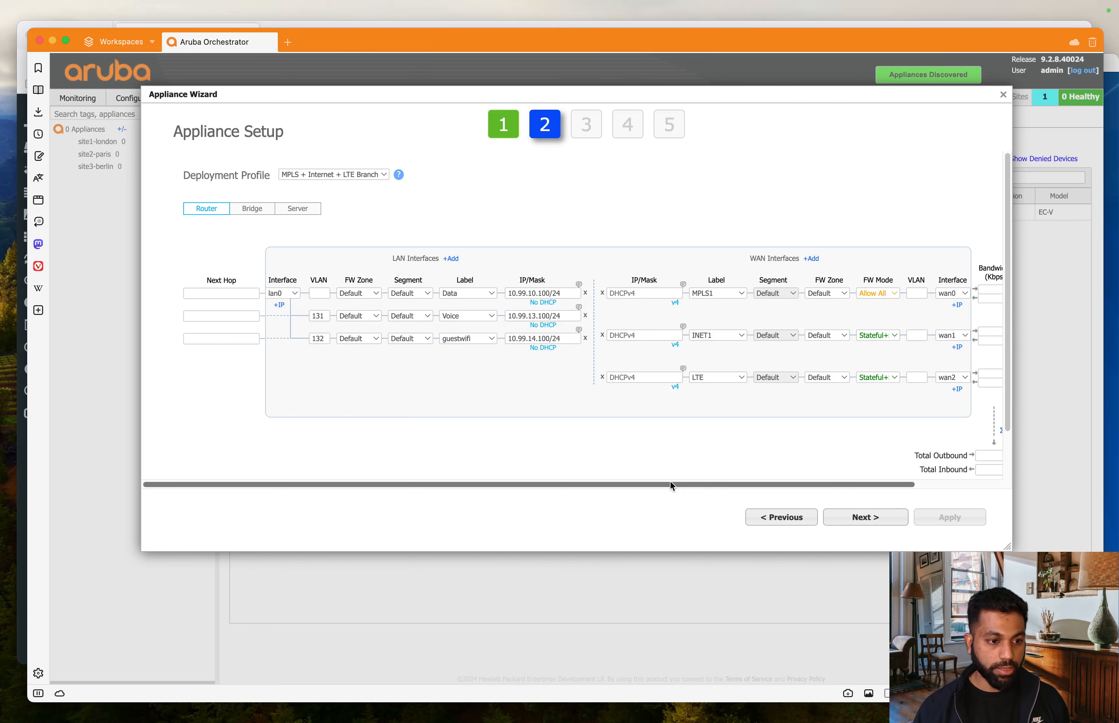
- Set the MPLS1 wan0 IP/Mask to 10.99.101.100/24 after checking the lab topology
drag(670, 483, 775, 487)
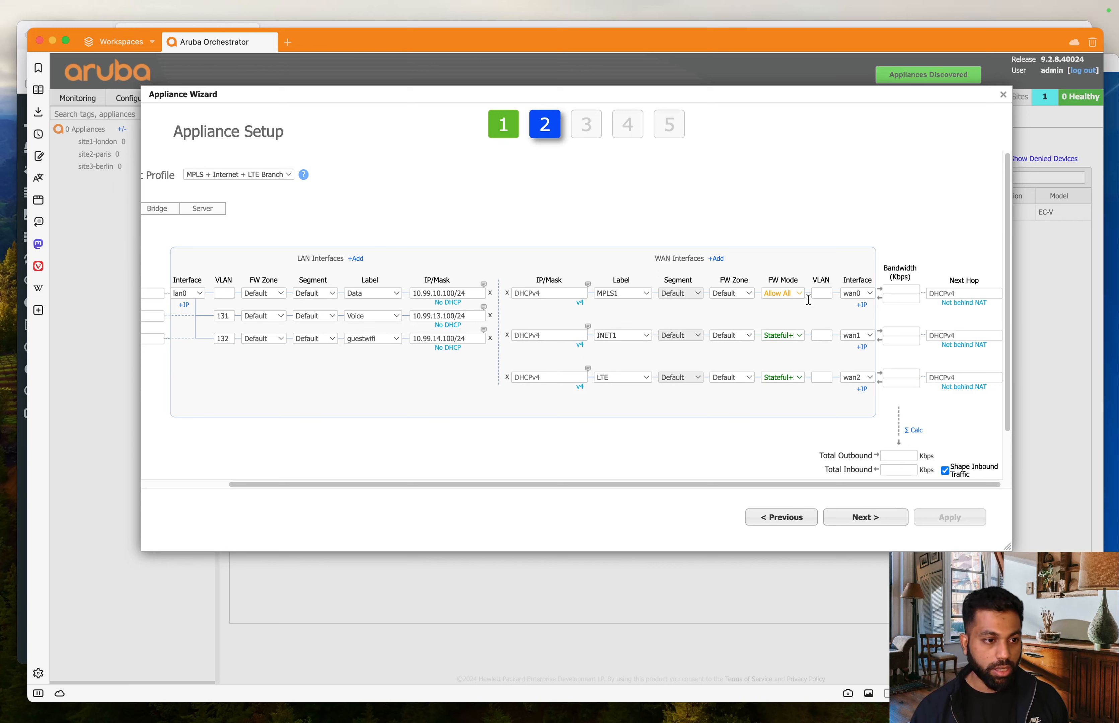
click(560, 294)
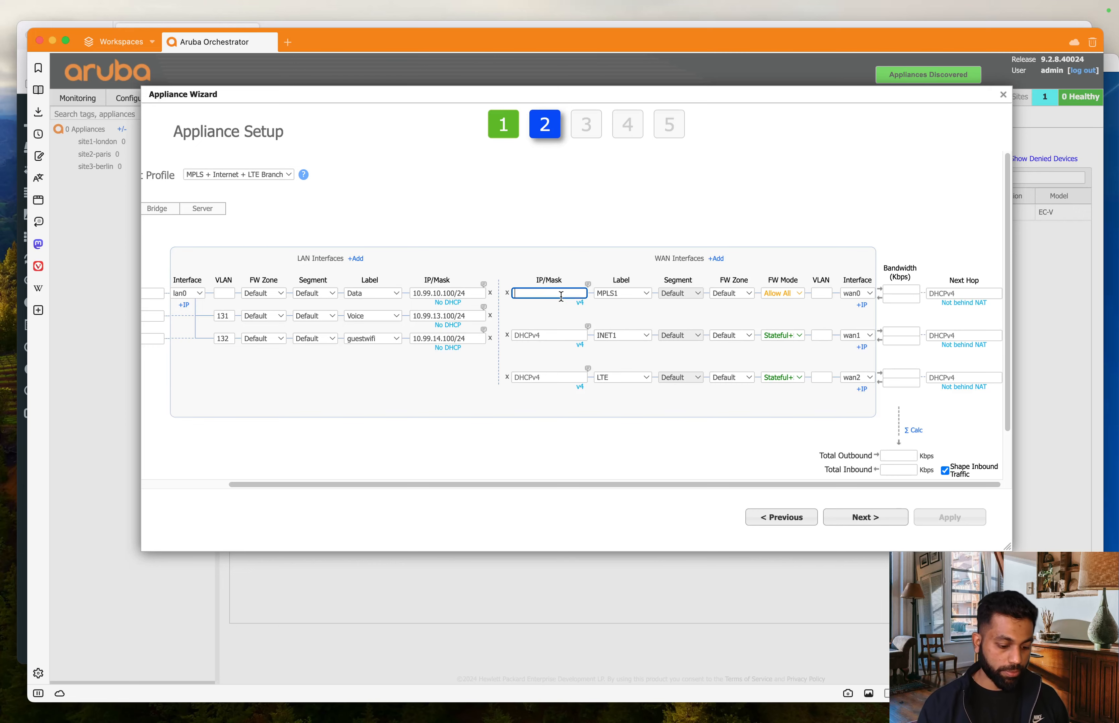
text(10.99)
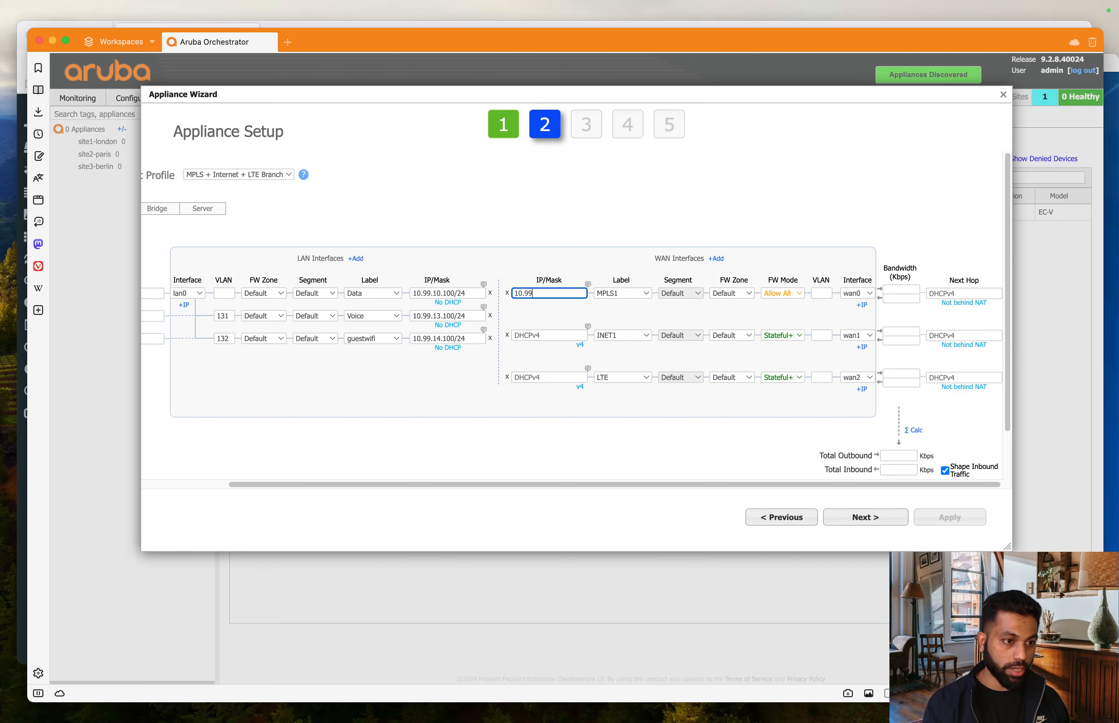
text(.101)
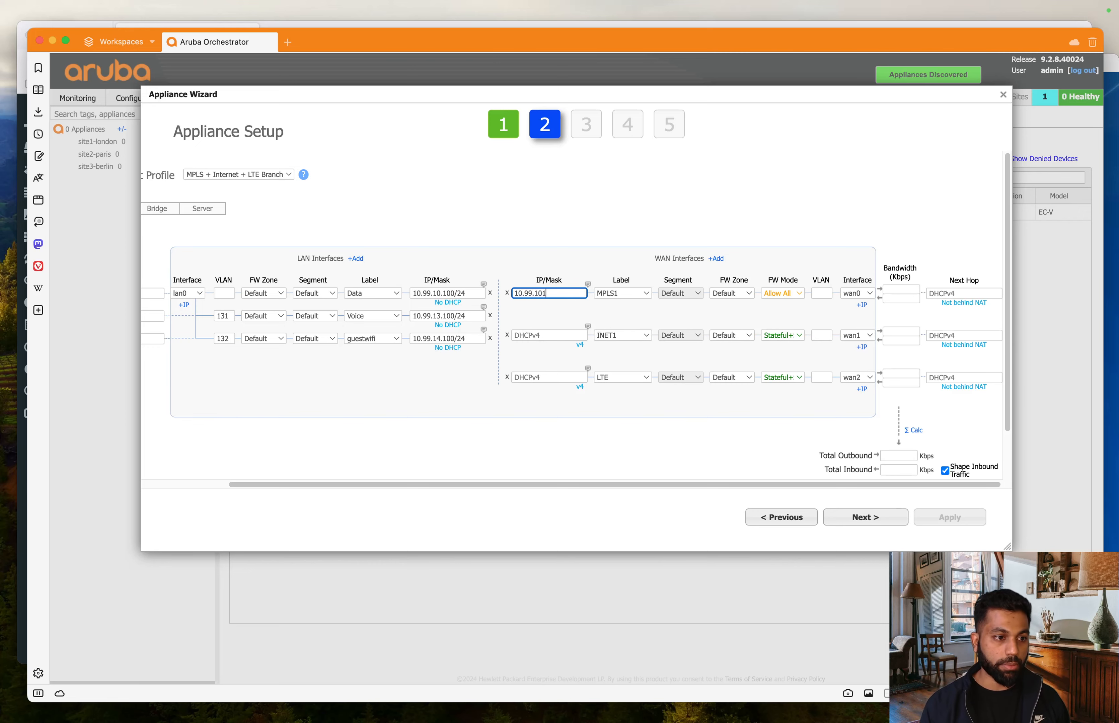
key(ctrl+Up)
click(263, 522)
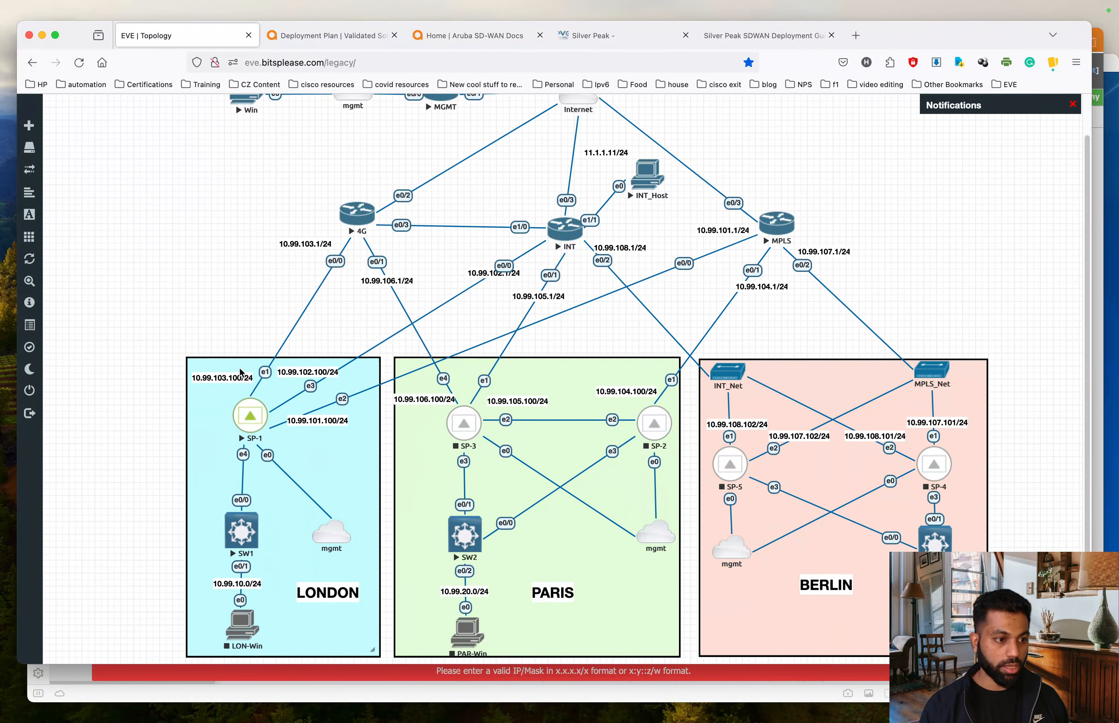
key(ctrl+Up)
click(562, 443)
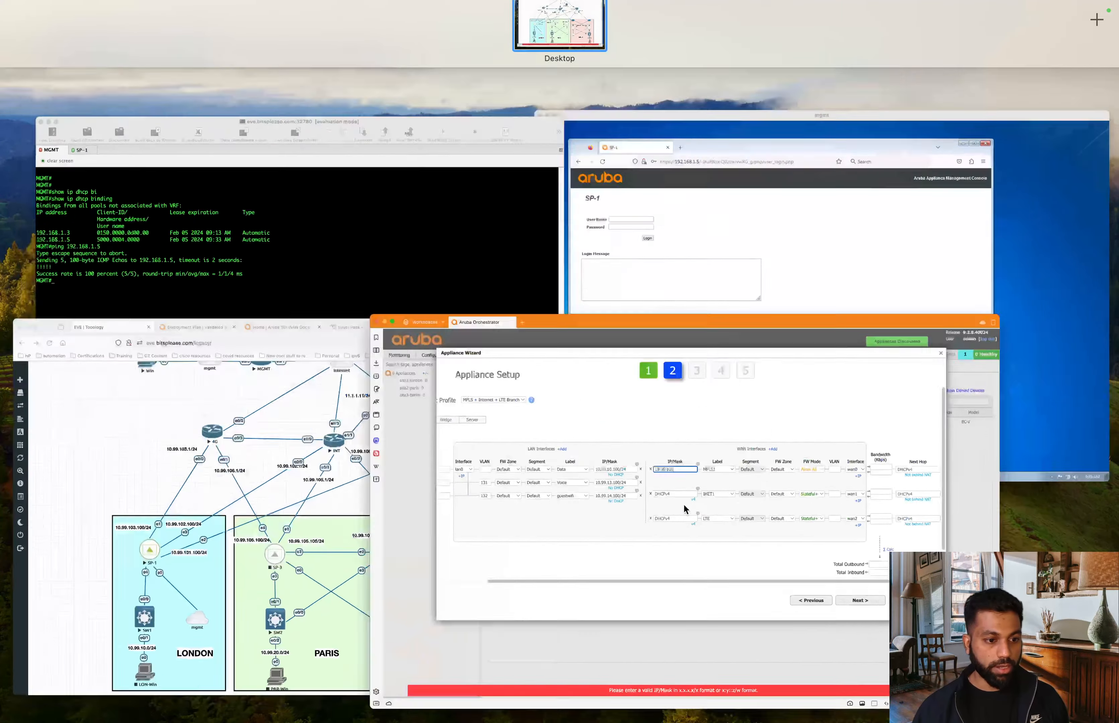
text(.100)
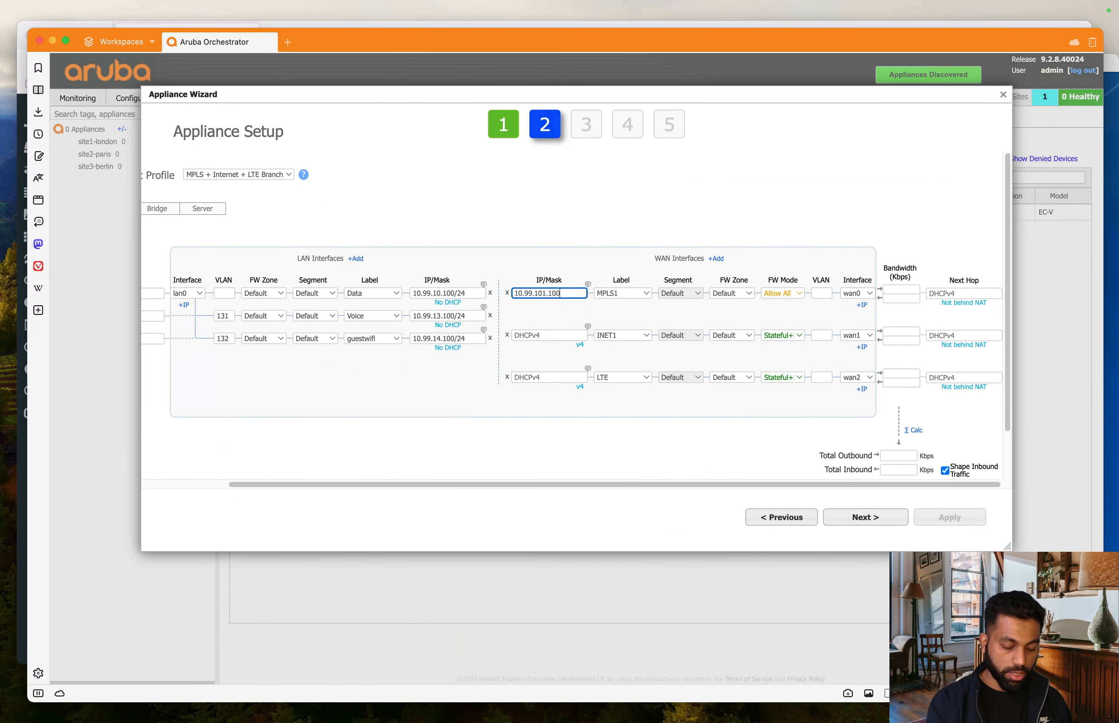
text(/)
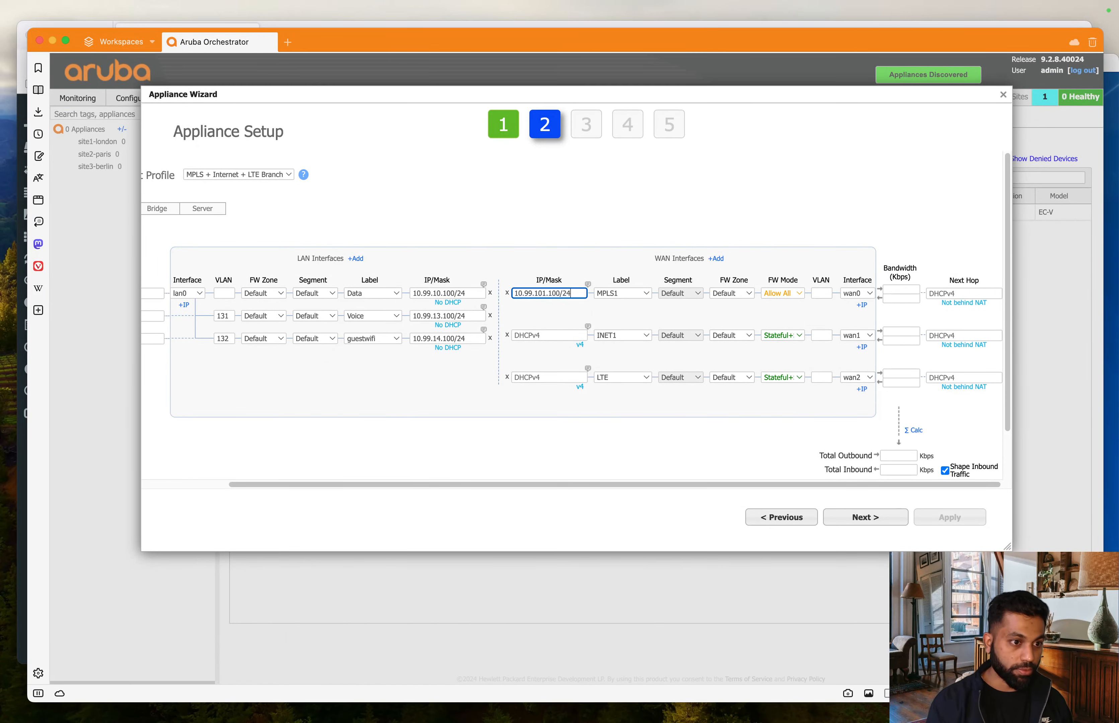
text(24)
key(super+a)
- Copy that address to INET1 and LTE, changing their host parts to .102 and .103
click(540, 337)
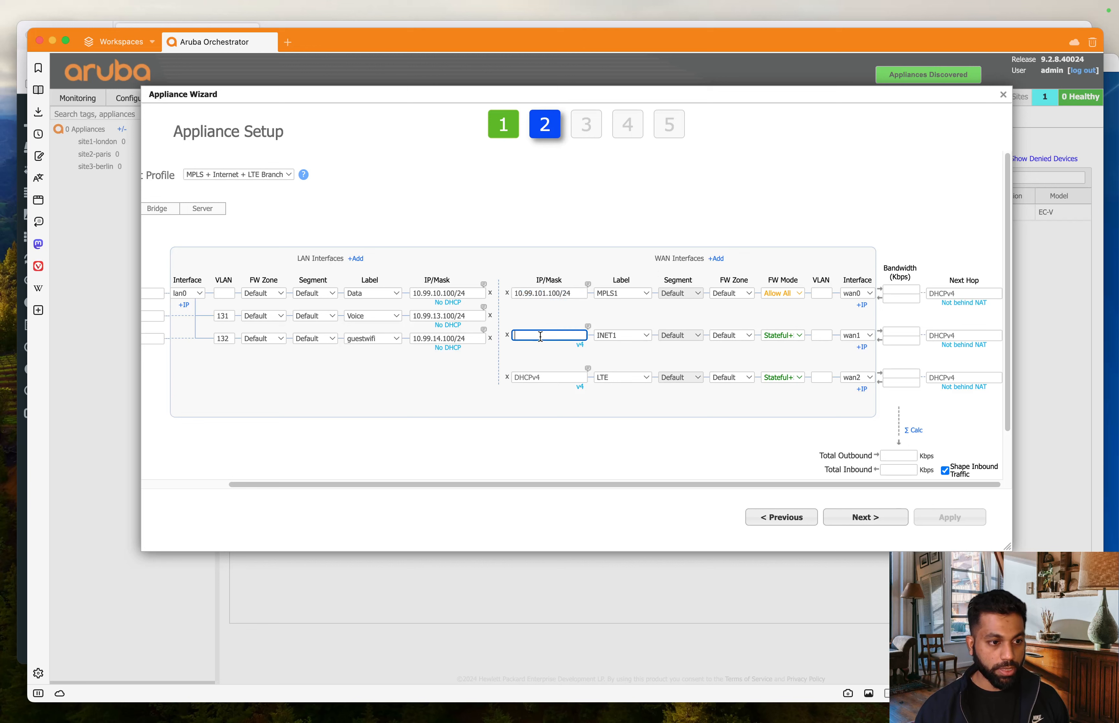
text(10.99.101.100/24)
click(561, 376)
text(10.99.101.100/24)
click(559, 332)
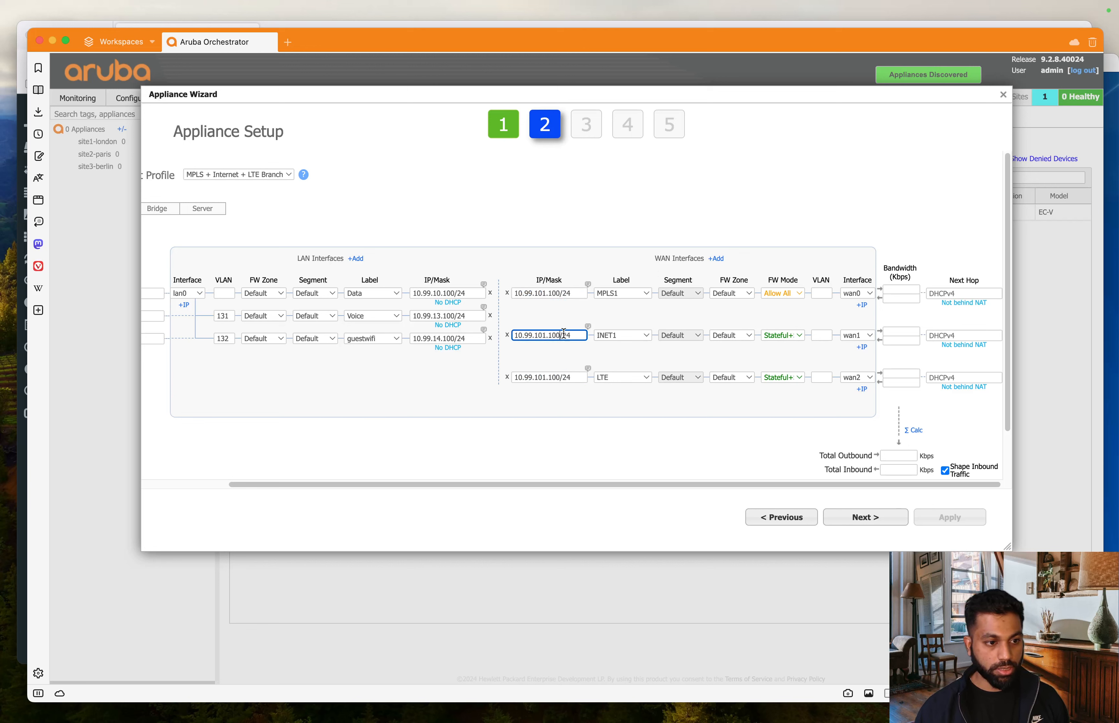
key(BackSpace)
text(2)
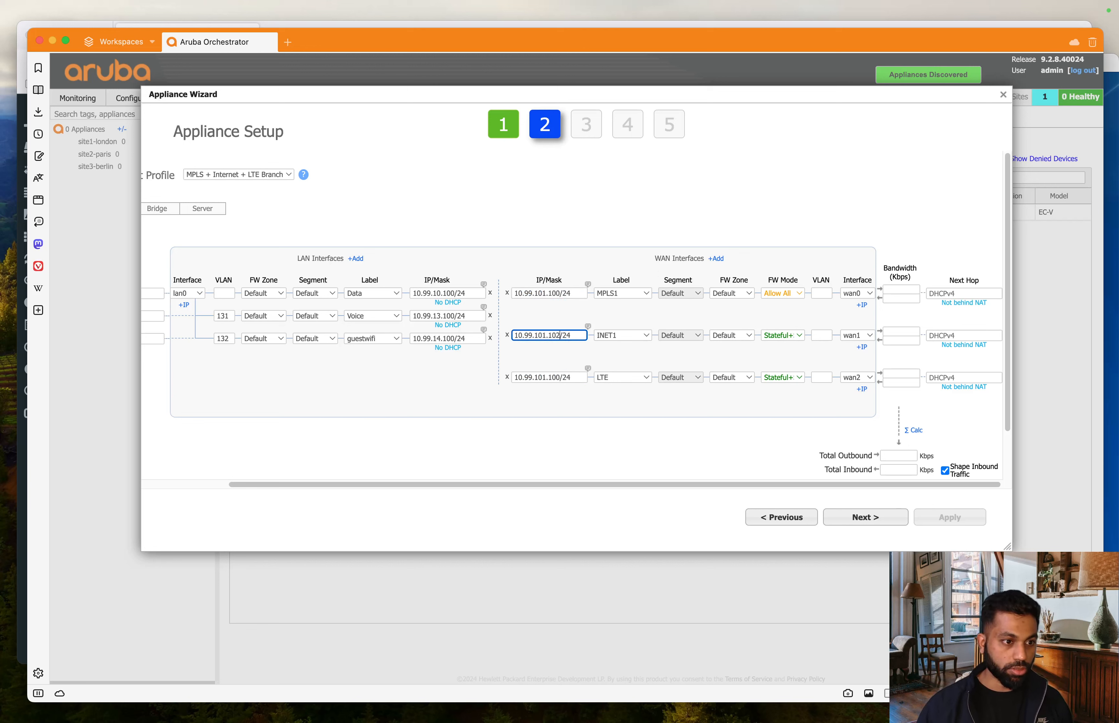
click(559, 378)
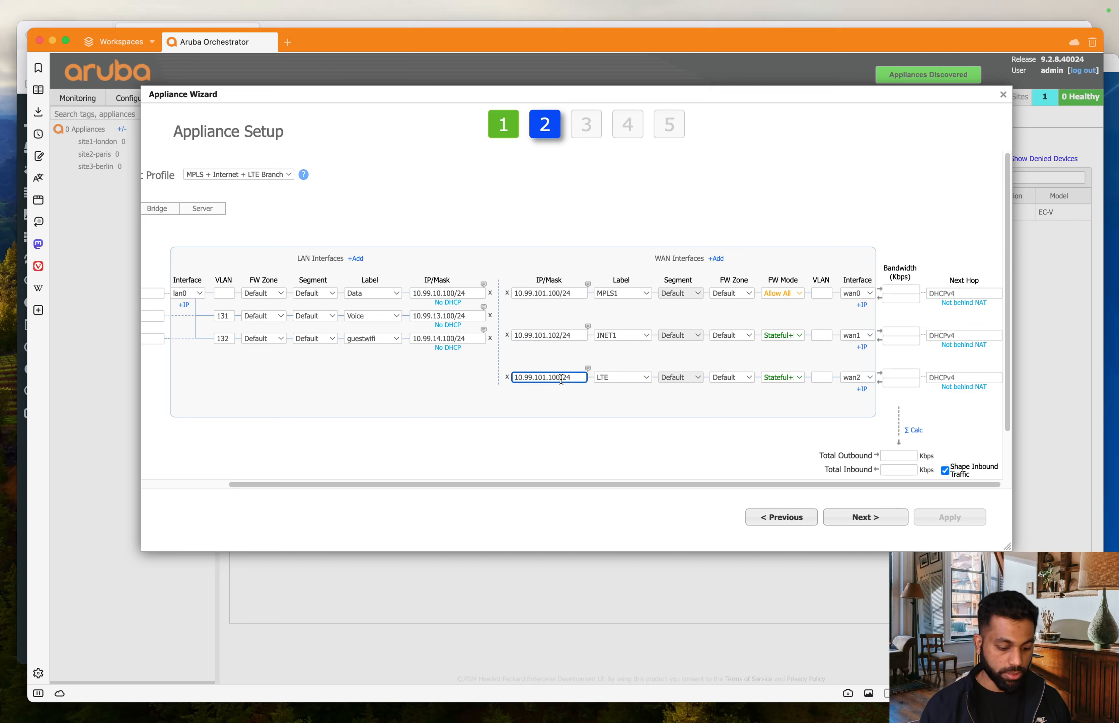
key(BackSpace)
text(3)
click(602, 418)
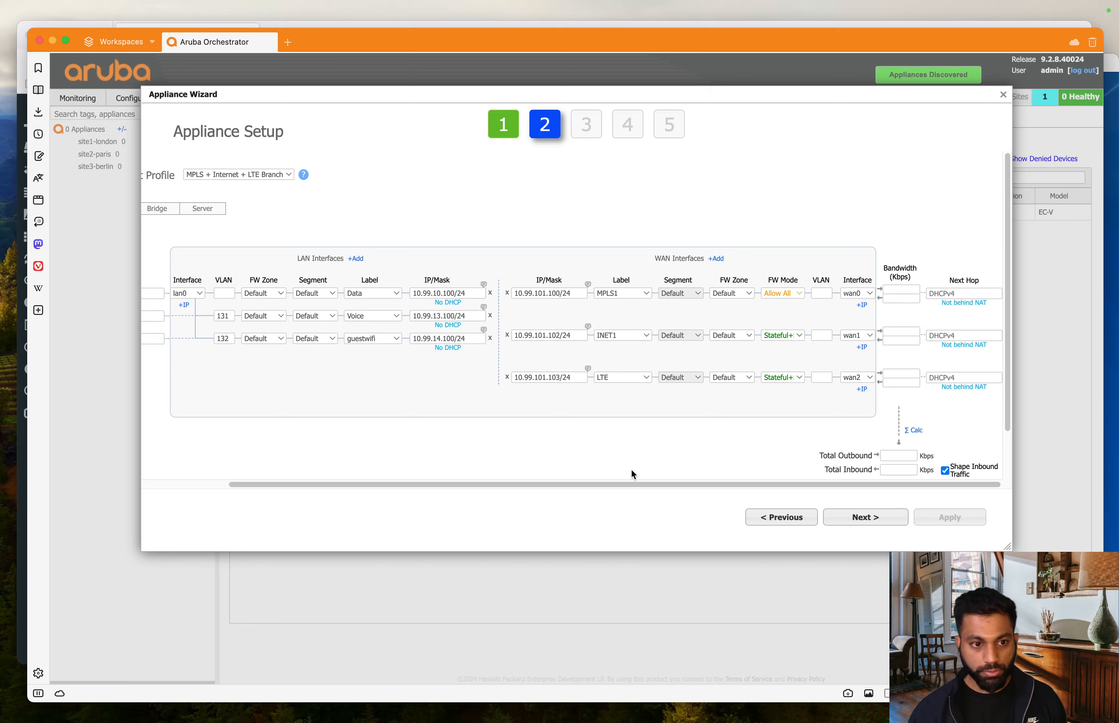
- Enter 6000 Kbps outbound and inbound bandwidth for wan0, wan1 and wan2
click(893, 292)
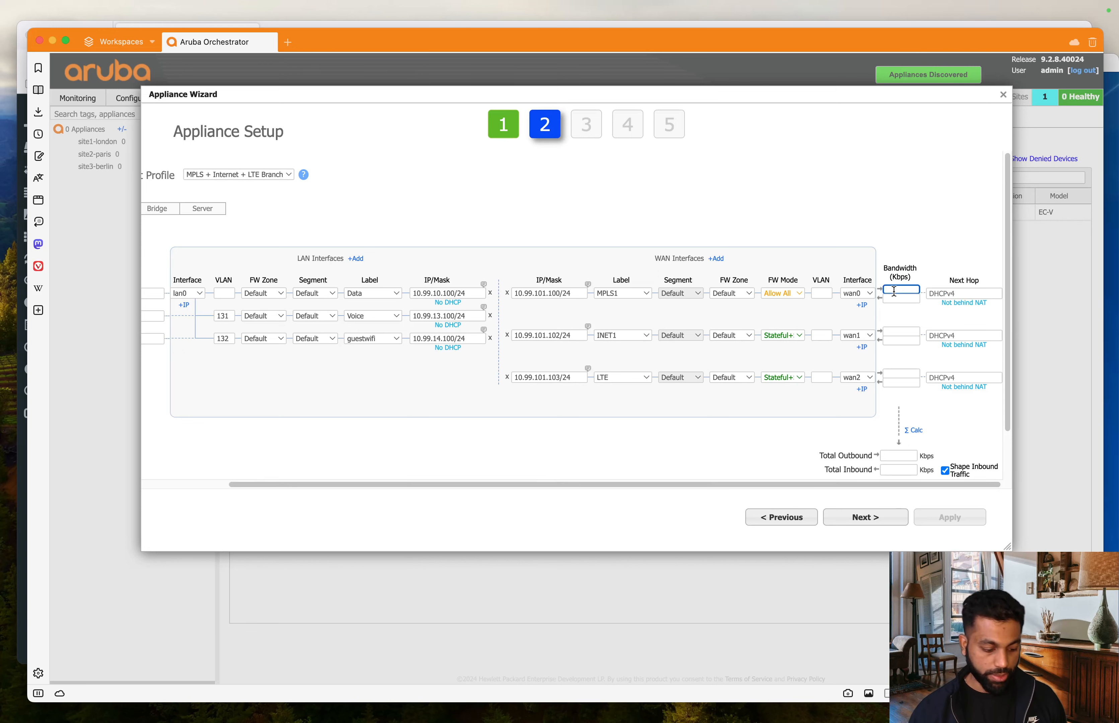
text(6000)
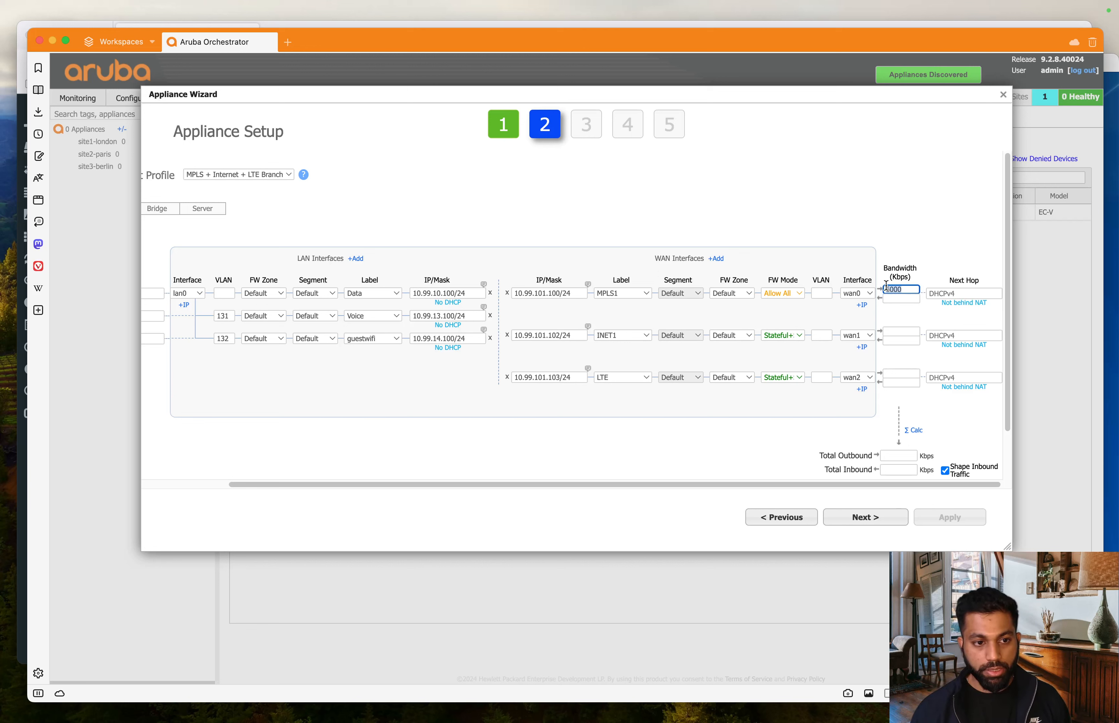
key(Tab)
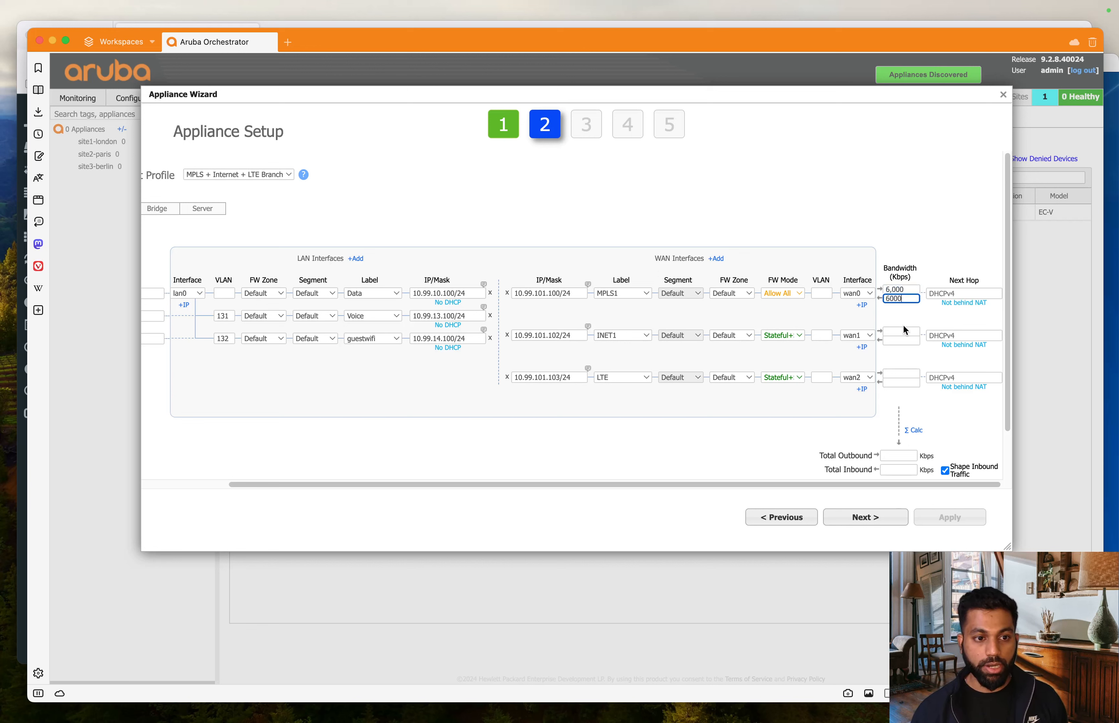
click(898, 333)
text(6000)
click(901, 342)
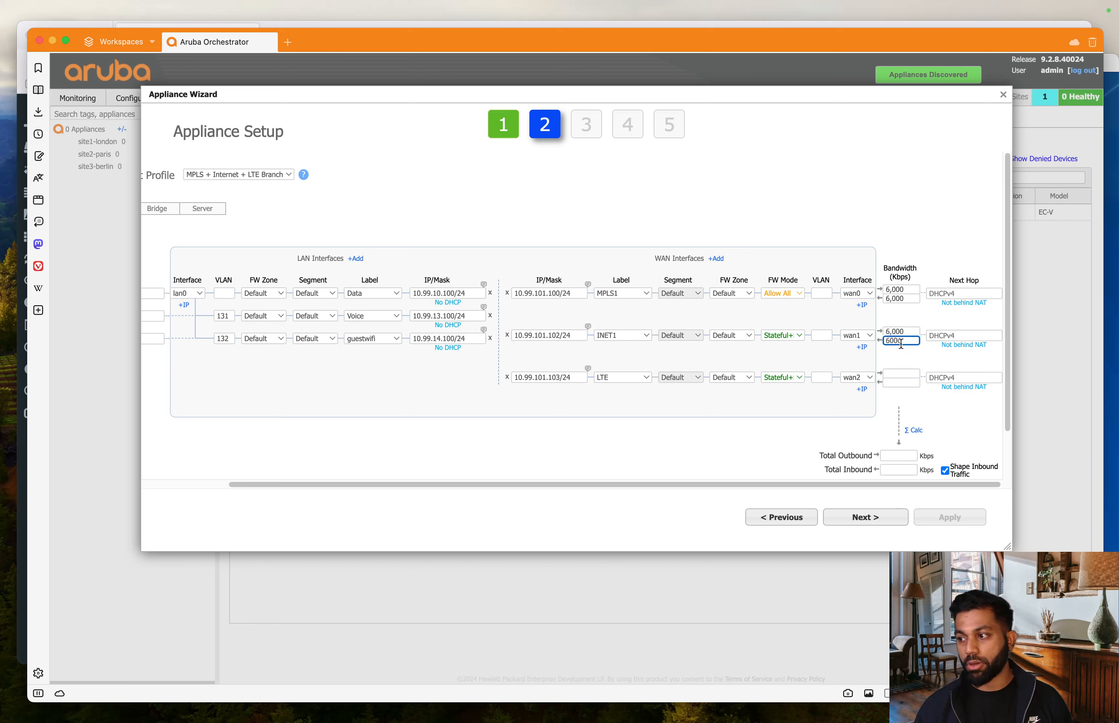
click(901, 374)
text(6000)
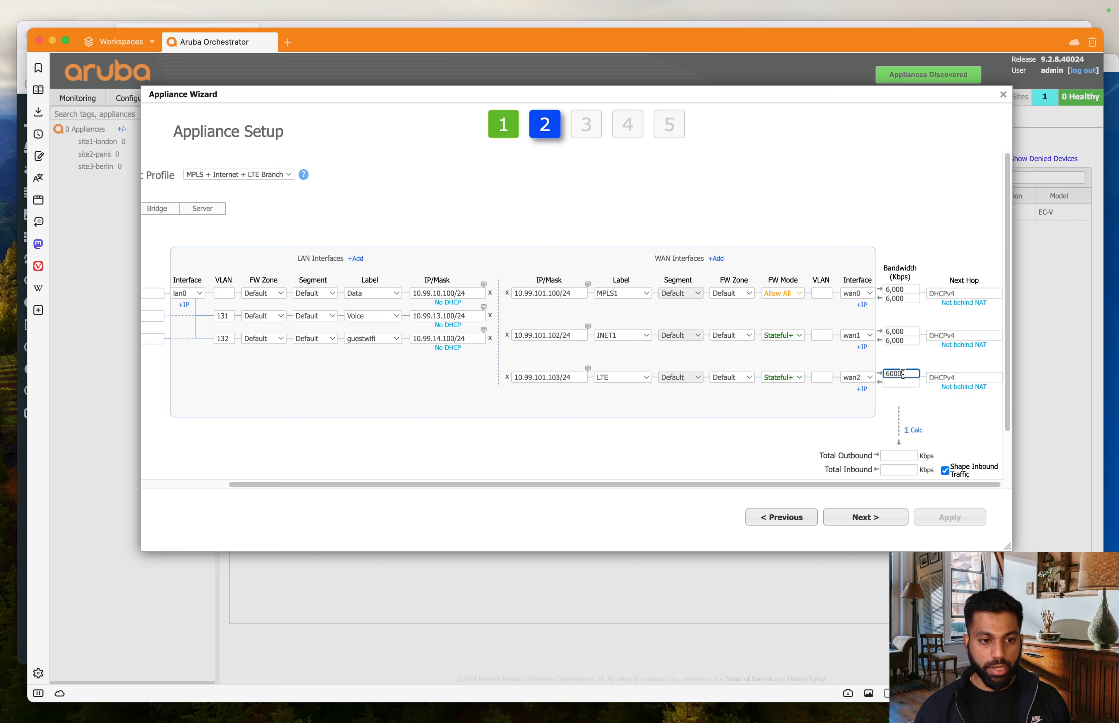
click(903, 384)
text(6000)
click(840, 420)
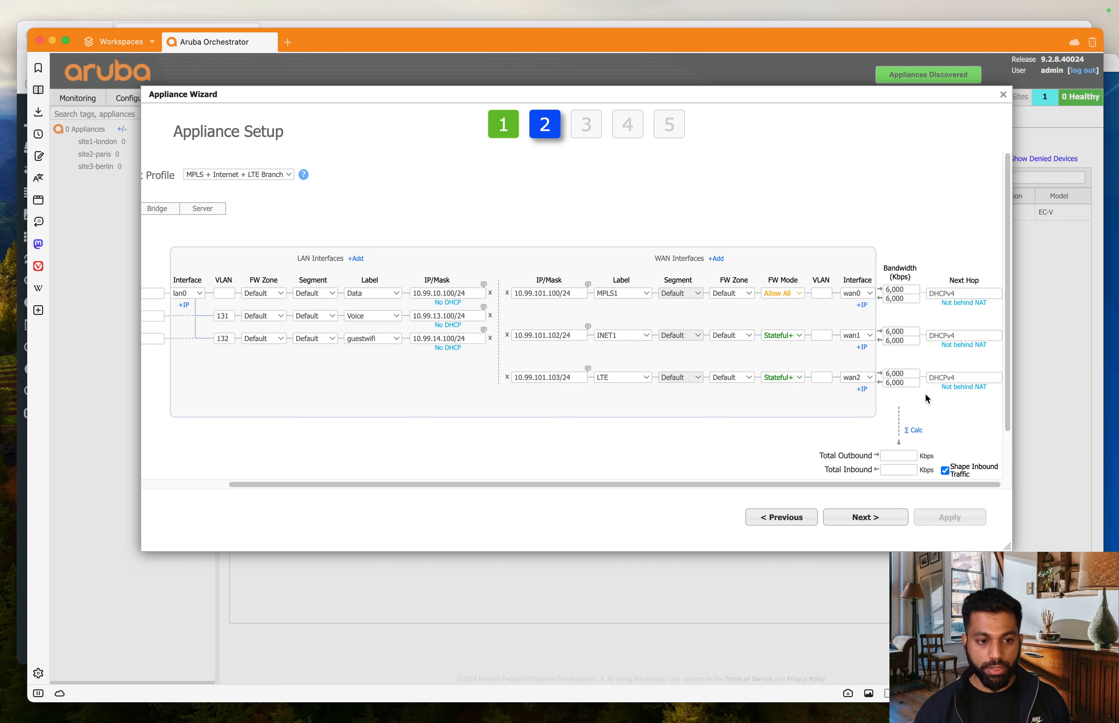
scroll(925, 398, down, 3)
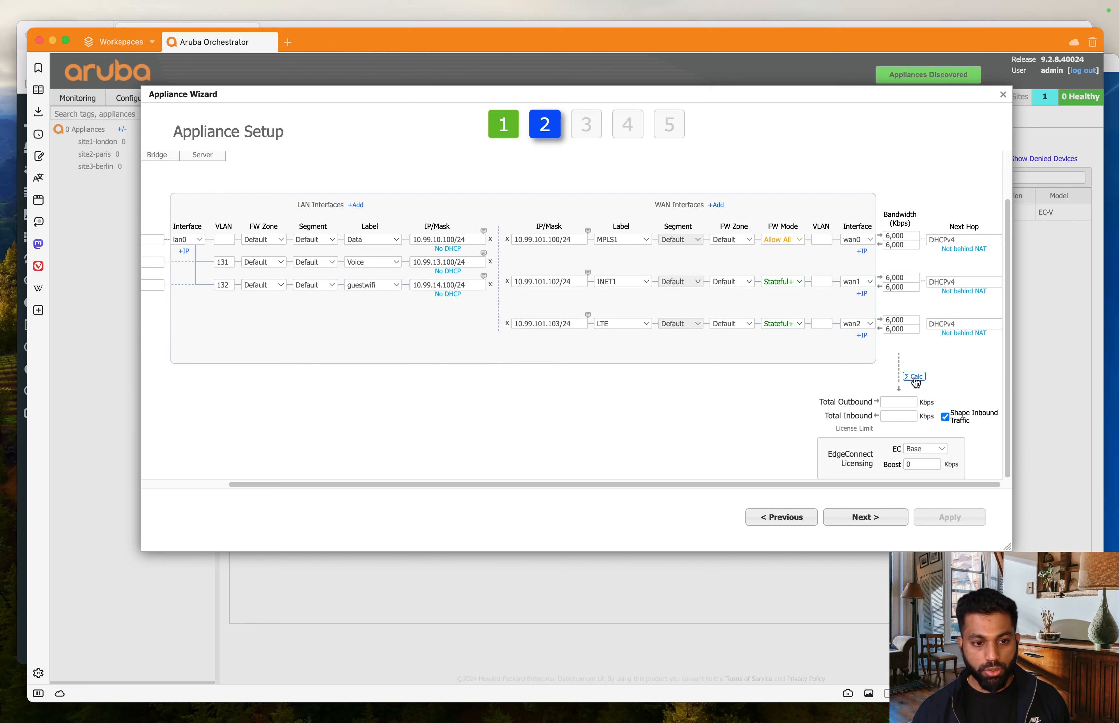
- Sum the WAN bandwidths with Σ Calc to get 18,000 Kbps totals and show the EC licence options
click(914, 377)
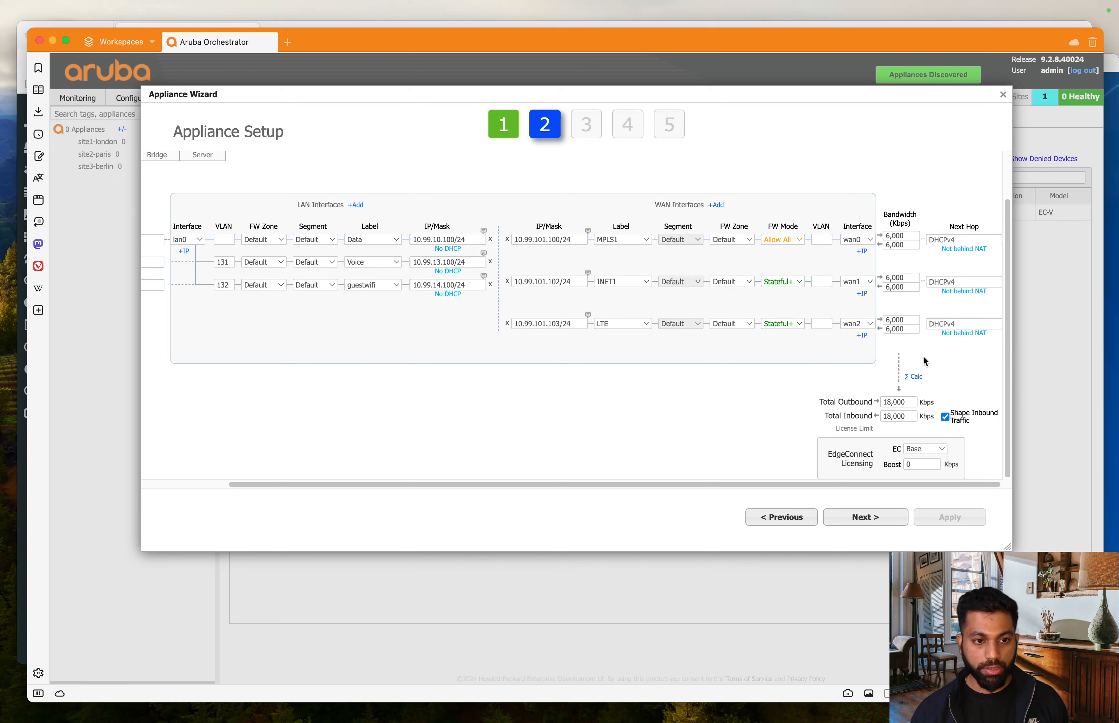
click(936, 448)
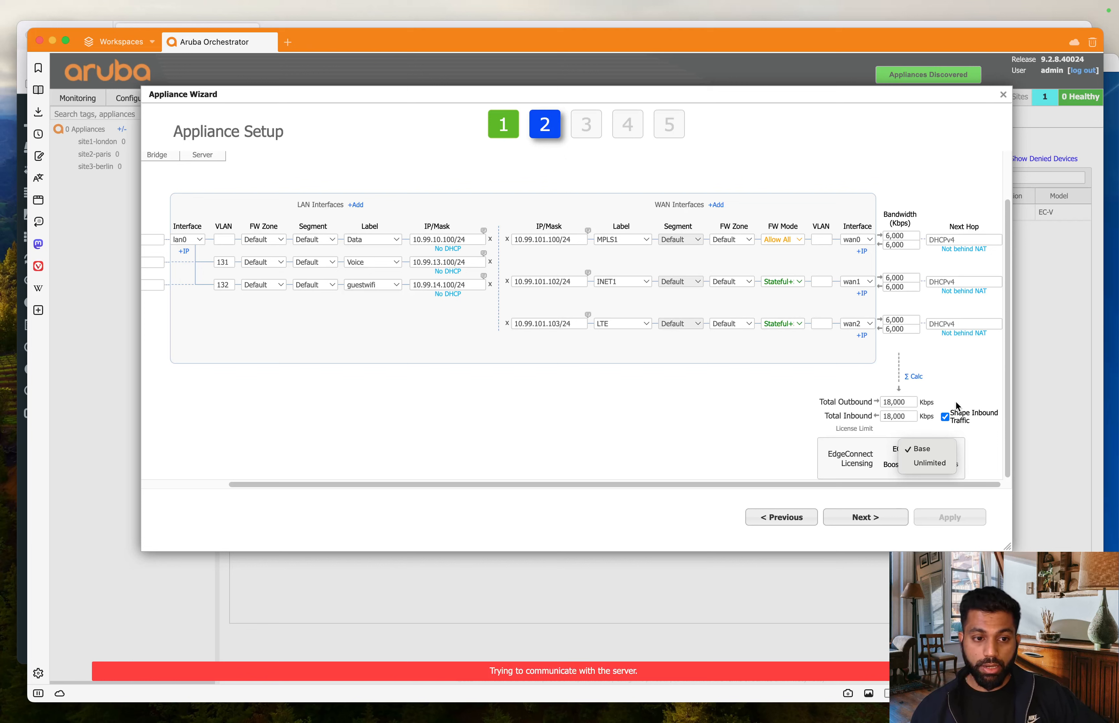
- Close the licence list and review the 18,000 Kbps Total Outbound and Inbound values
click(956, 387)
click(909, 402)
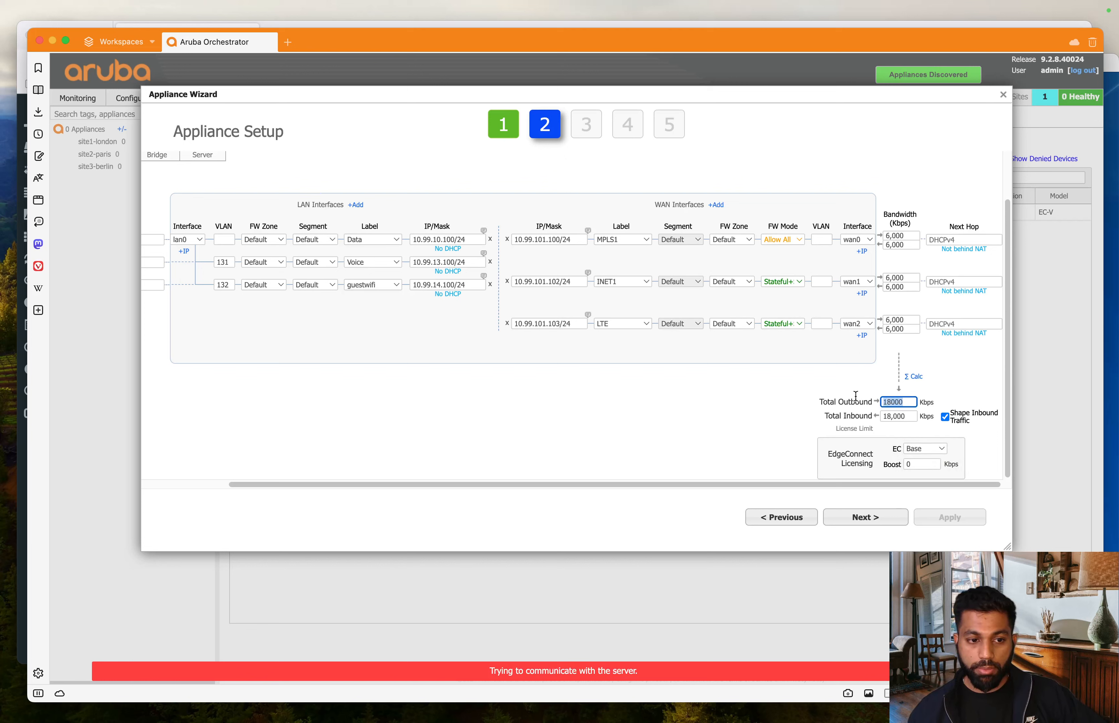
click(912, 416)
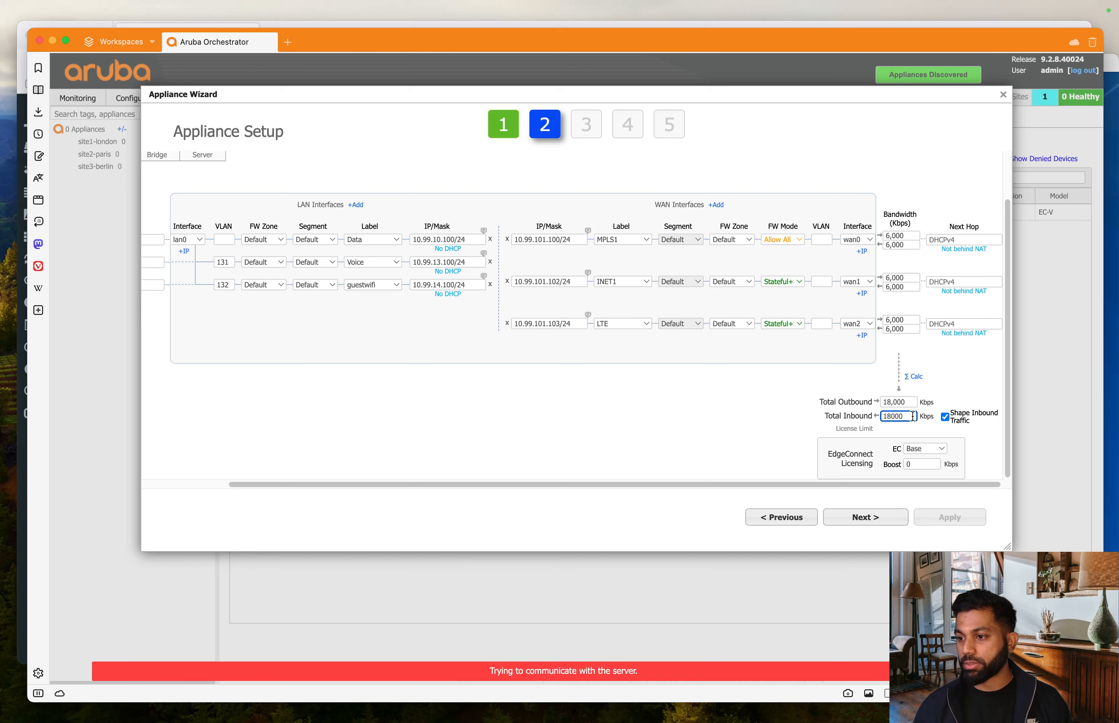
- Set EC licensing to Unlimited with an 18,000 Kbps Boost
click(931, 451)
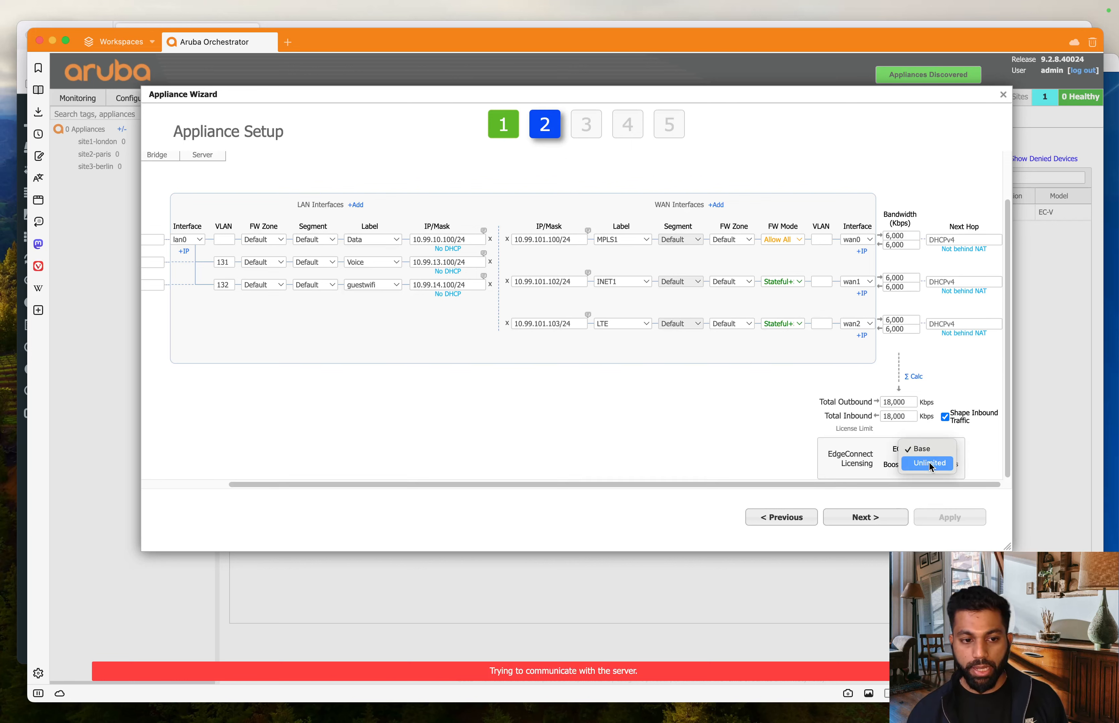
click(931, 463)
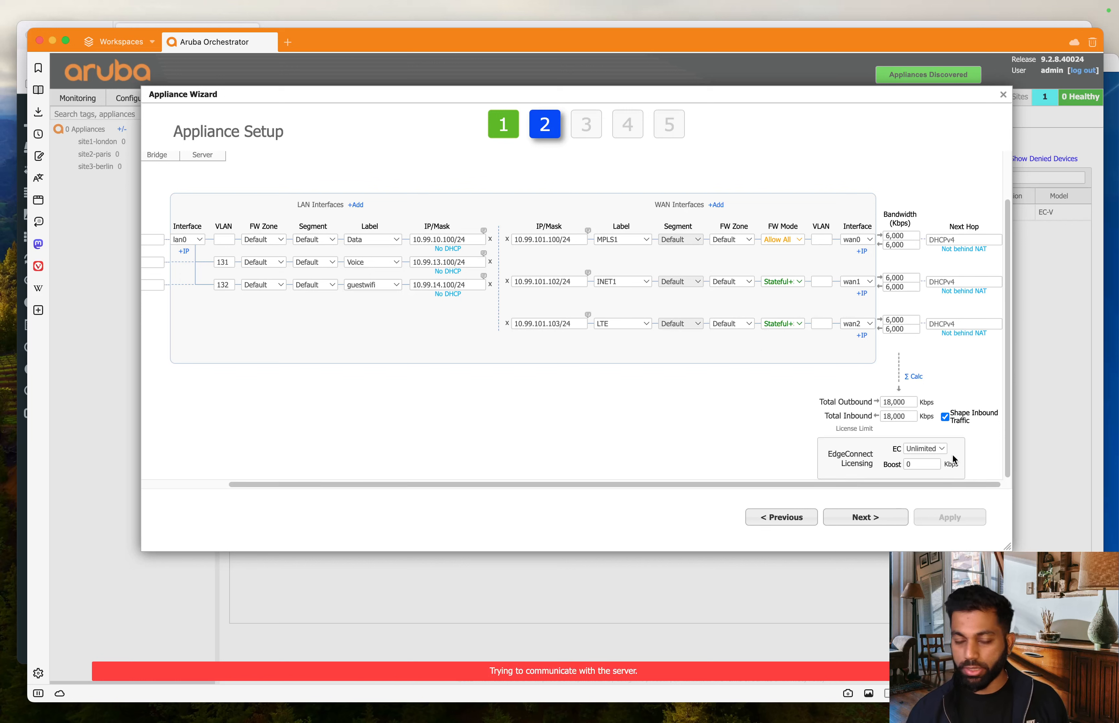
click(918, 464)
key(BackSpace)
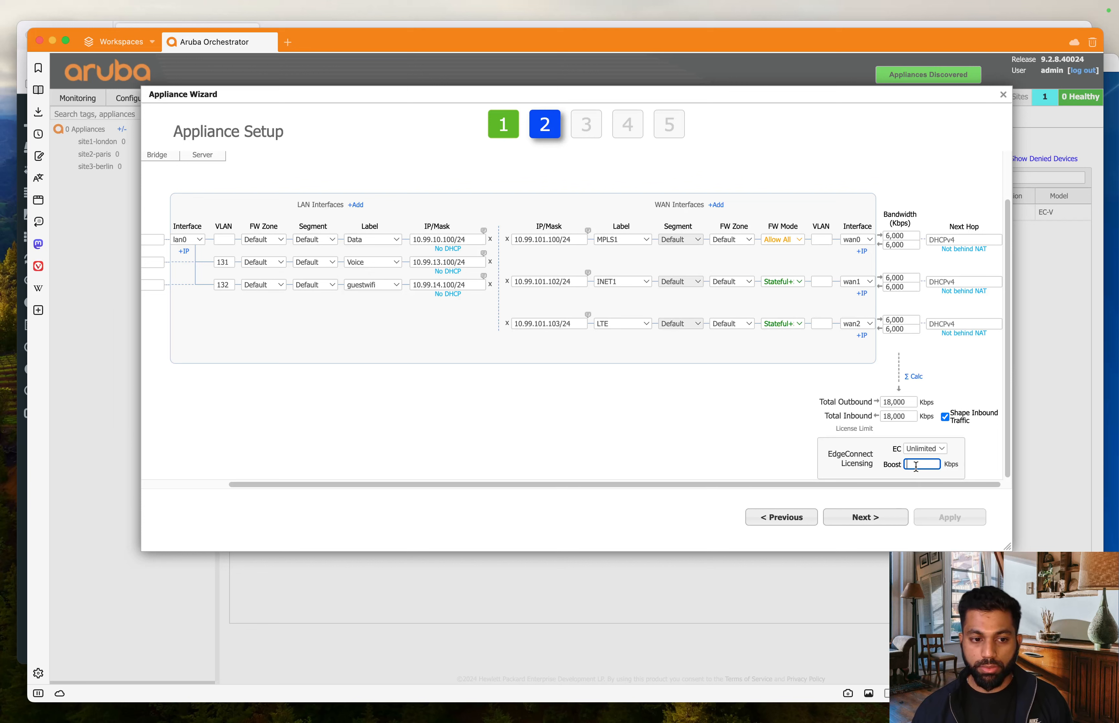
text(1)
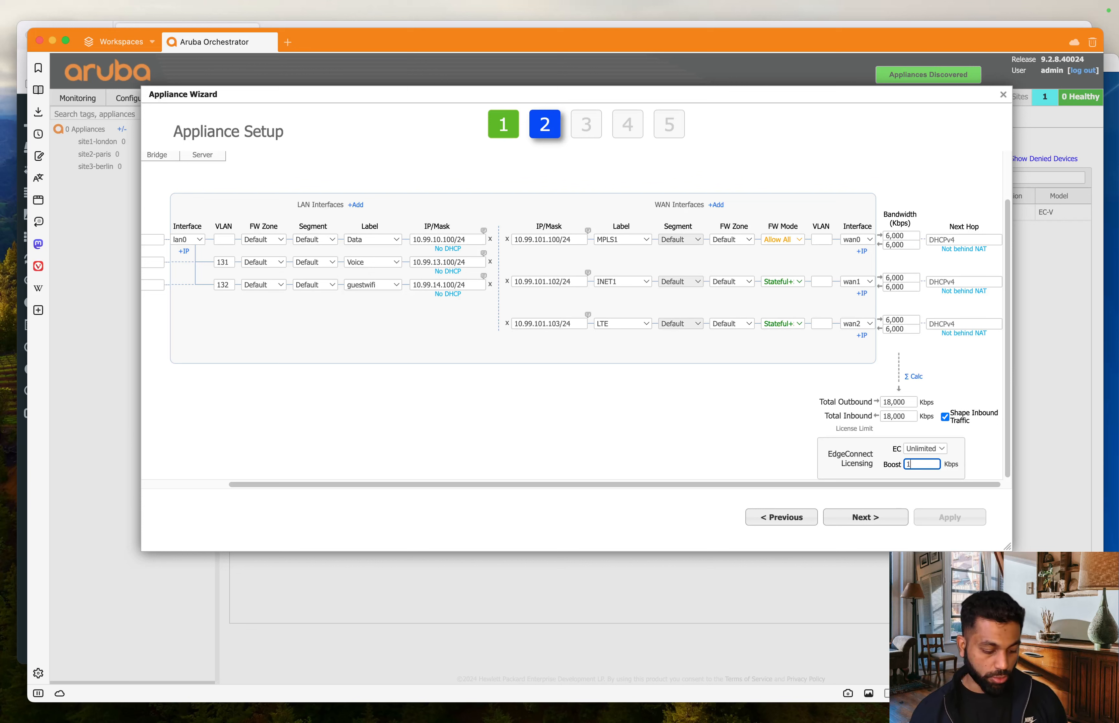
text(8,00000)
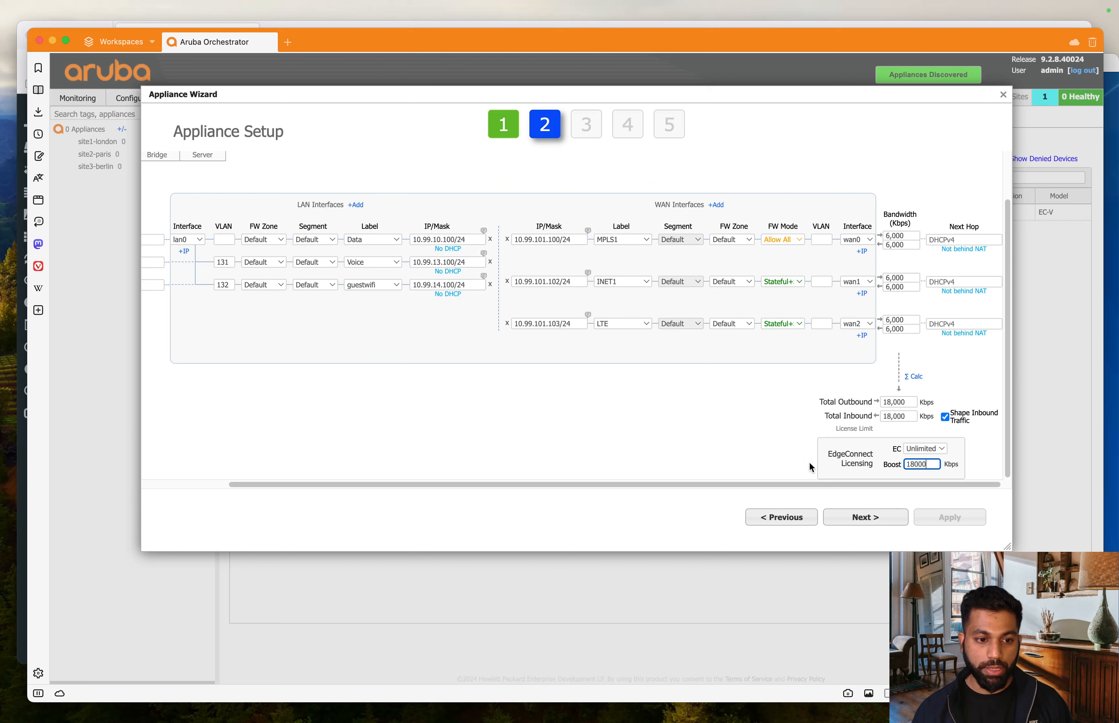
click(763, 464)
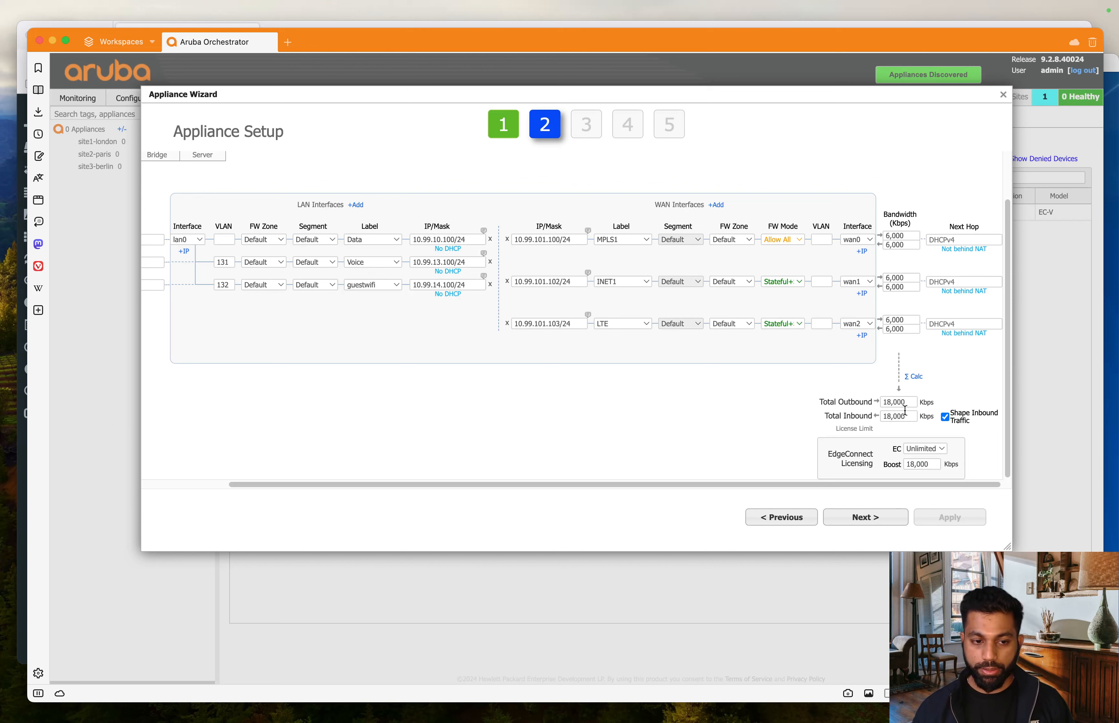
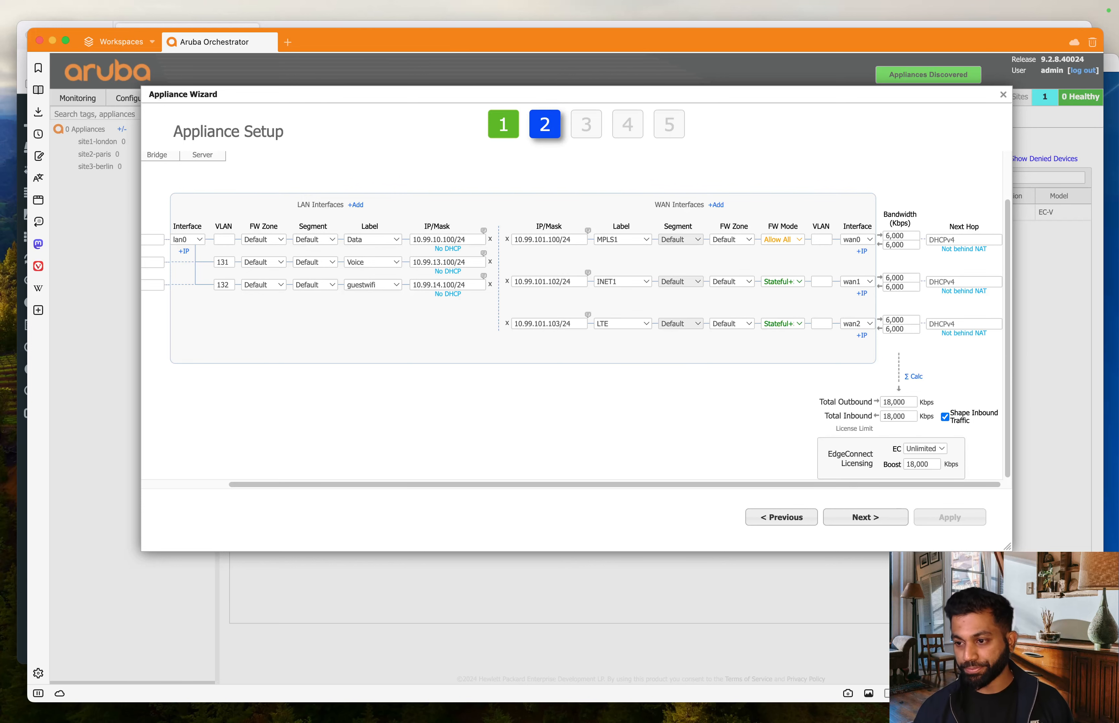
- Submit the deployment settings and read the error that wan0 lacks a next-hop IP
click(878, 517)
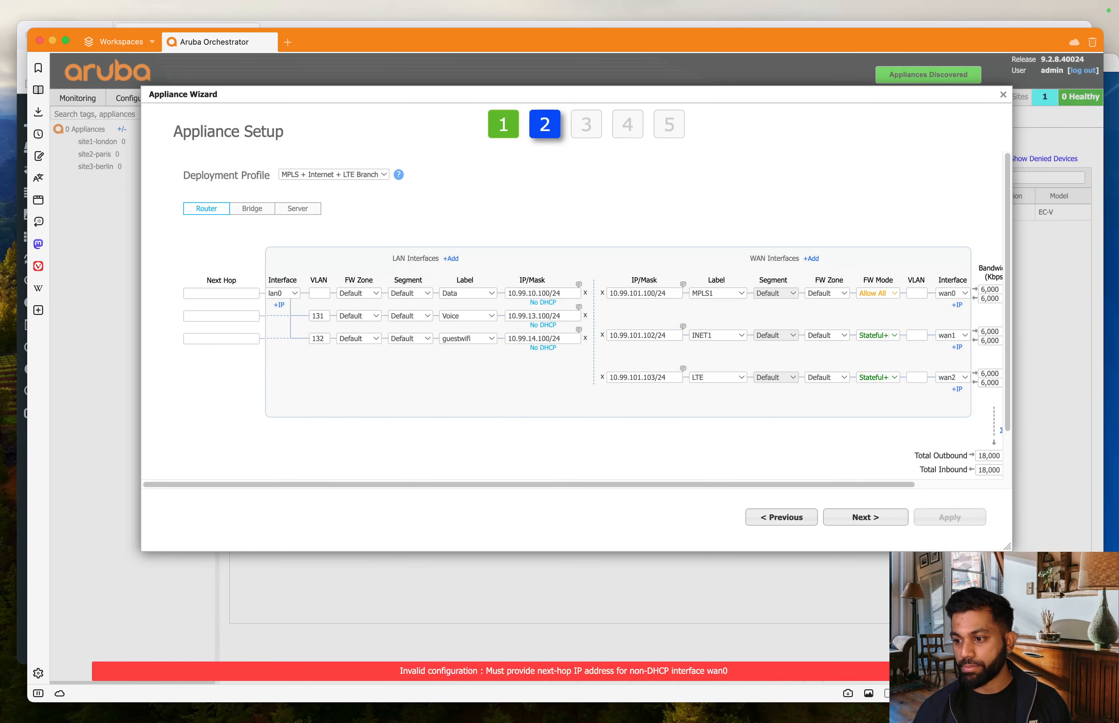
- Set wan0's next hop to 10.99.101.1 and paste an initial next hop for wan1
click(863, 518)
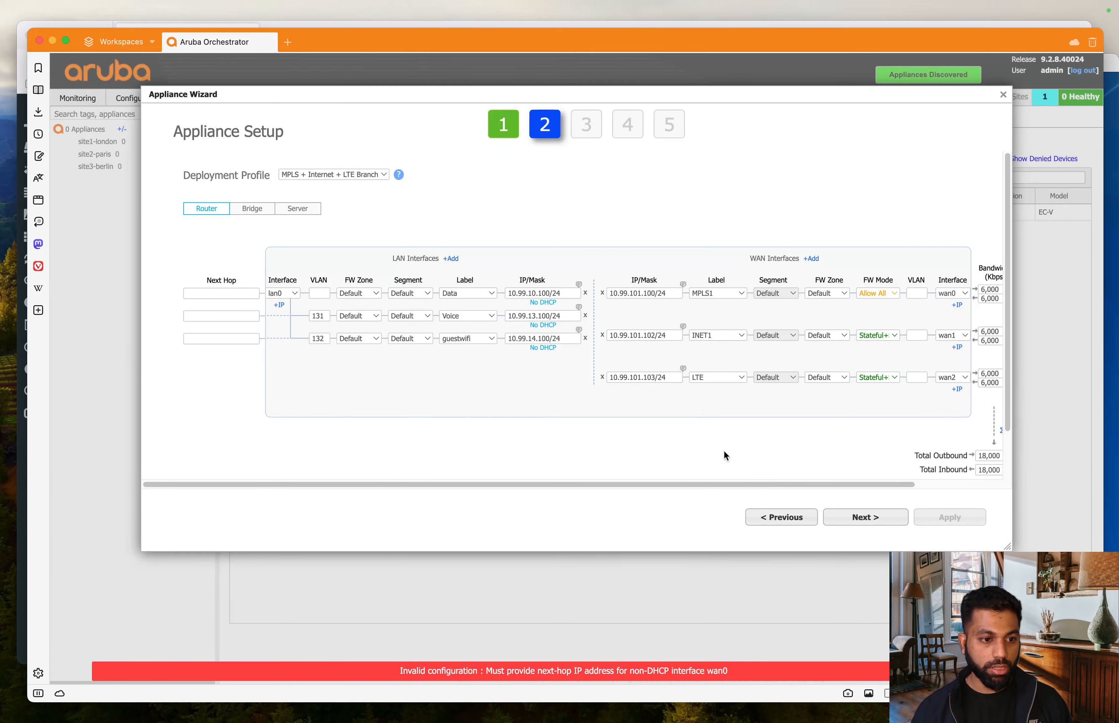
drag(762, 485, 847, 486)
click(968, 295)
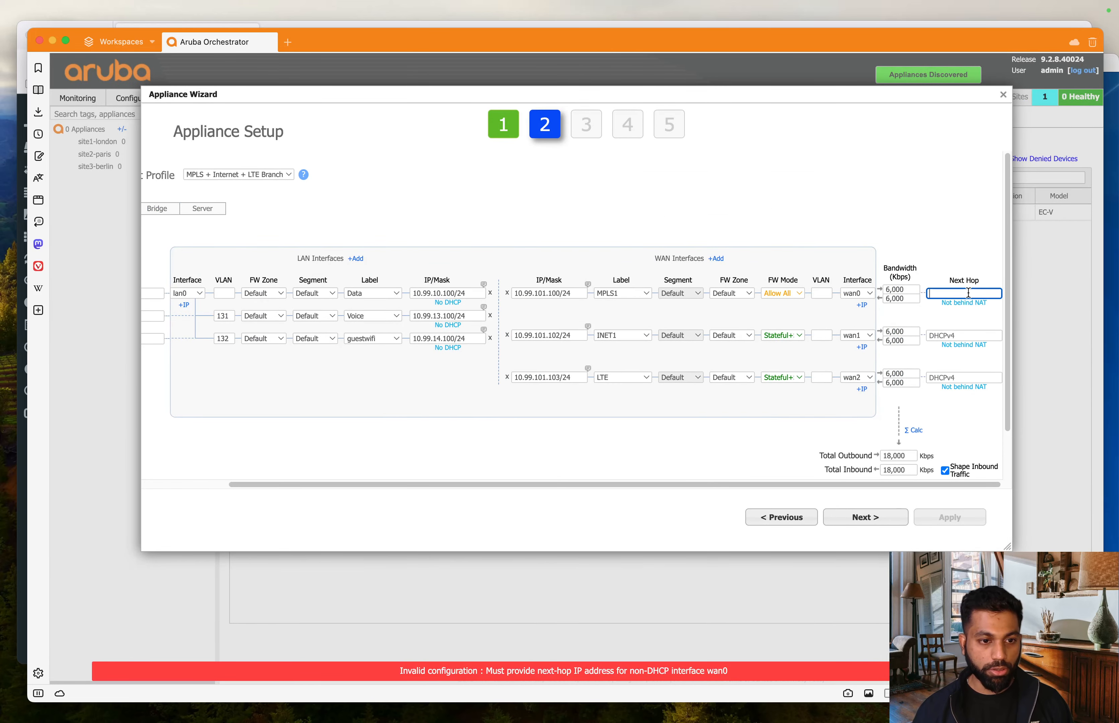
click(547, 293)
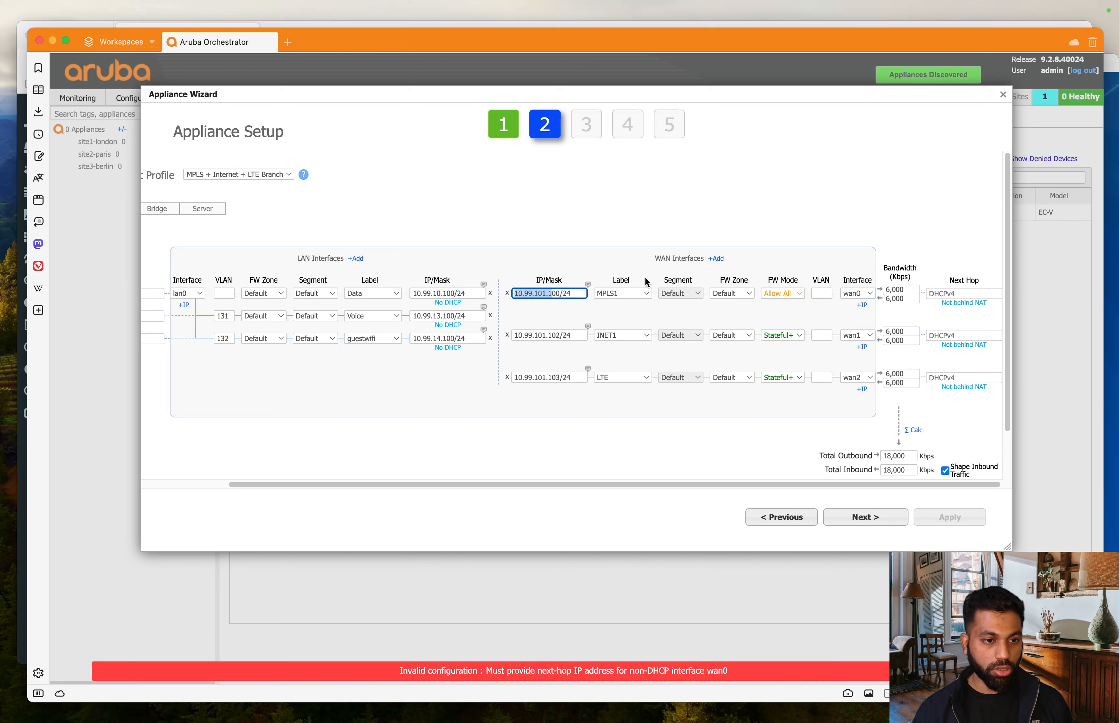
click(943, 294)
text(10.99.101.1v)
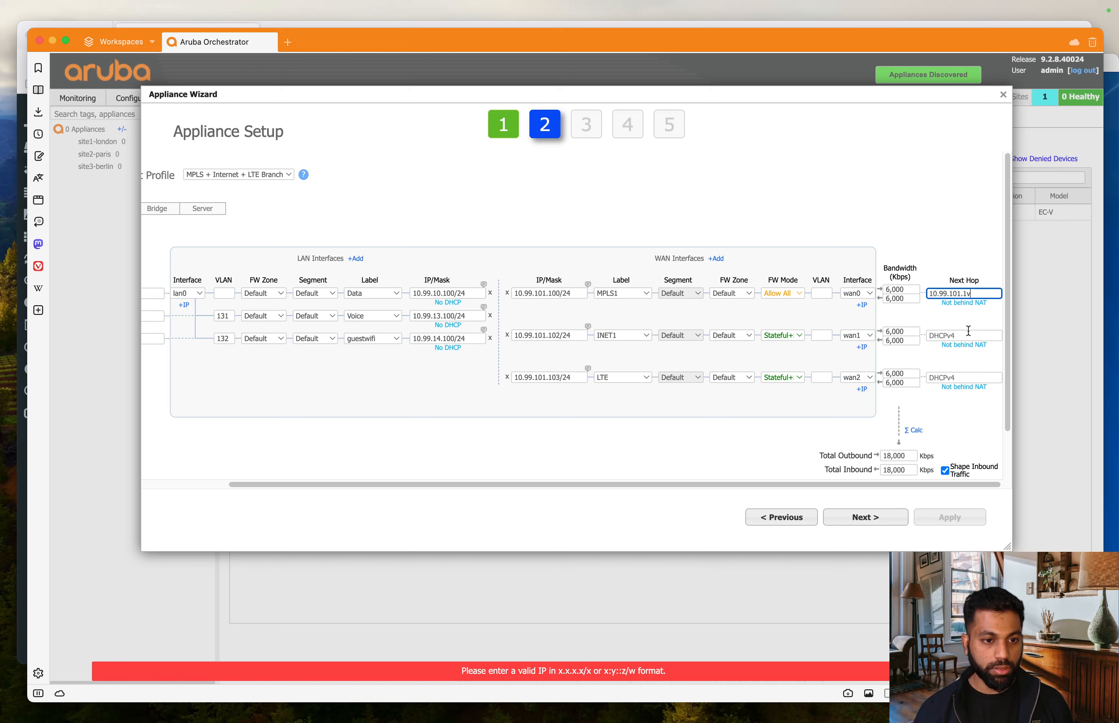
click(977, 297)
key(BackSpace)
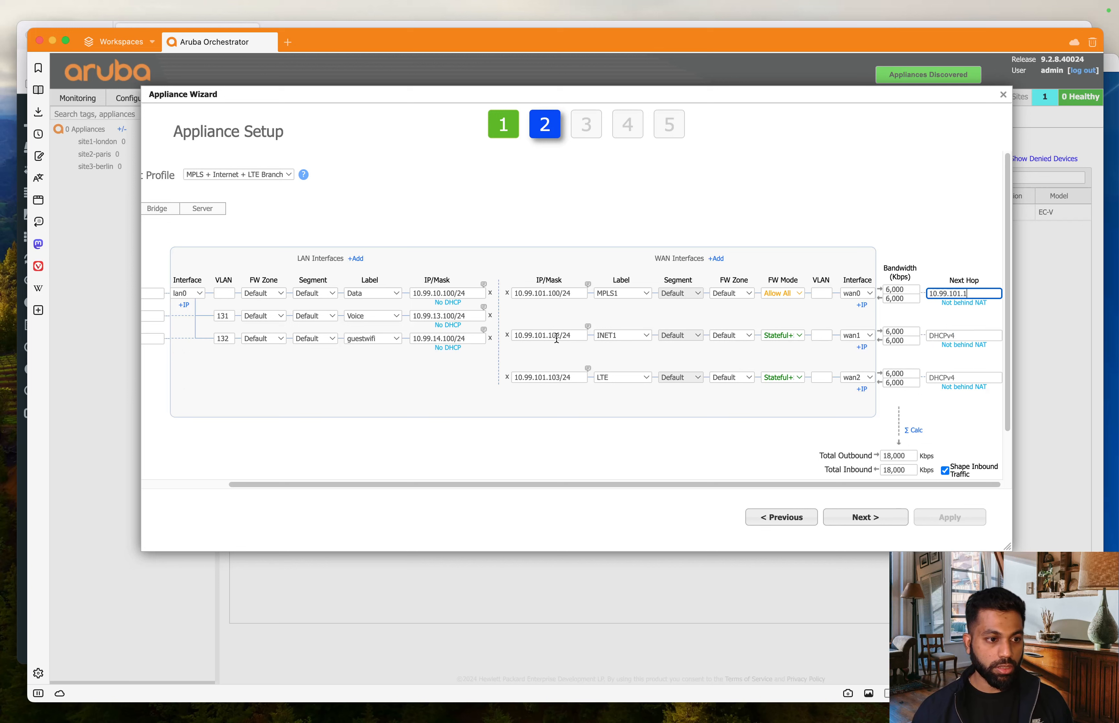
drag(551, 336, 498, 336)
key(super+c)
click(953, 336)
key(super+v)
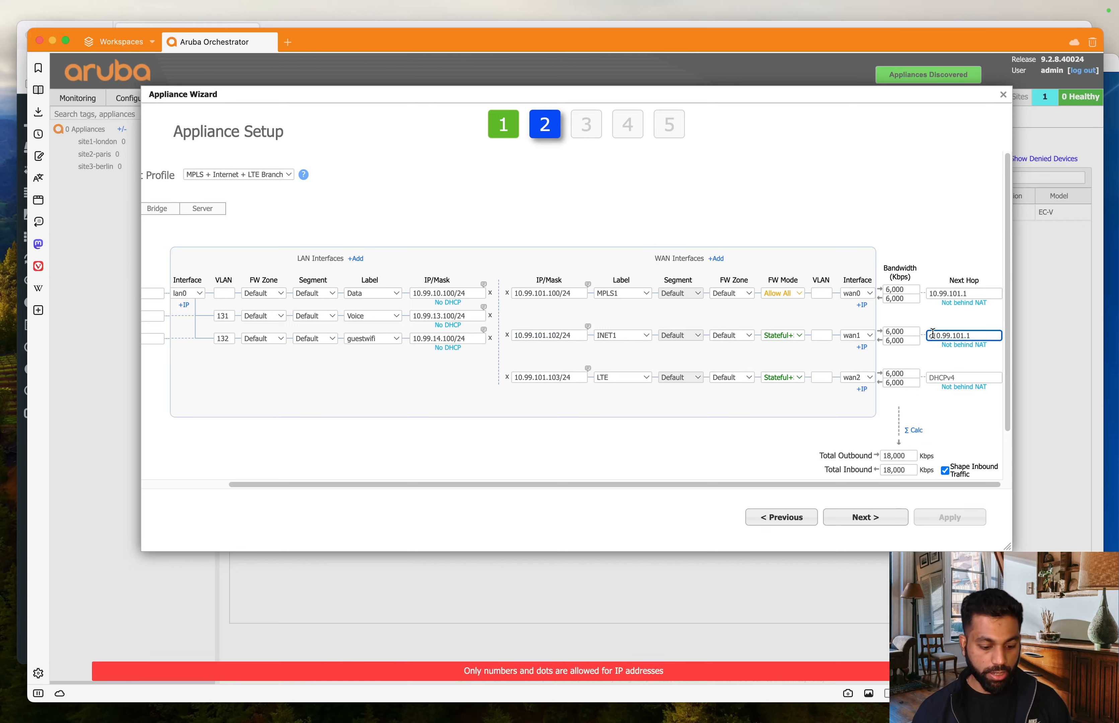
- Correct the wan1 and wan2 addresses to 10.99.102.100/24 and 10.99.103.100/24
click(547, 379)
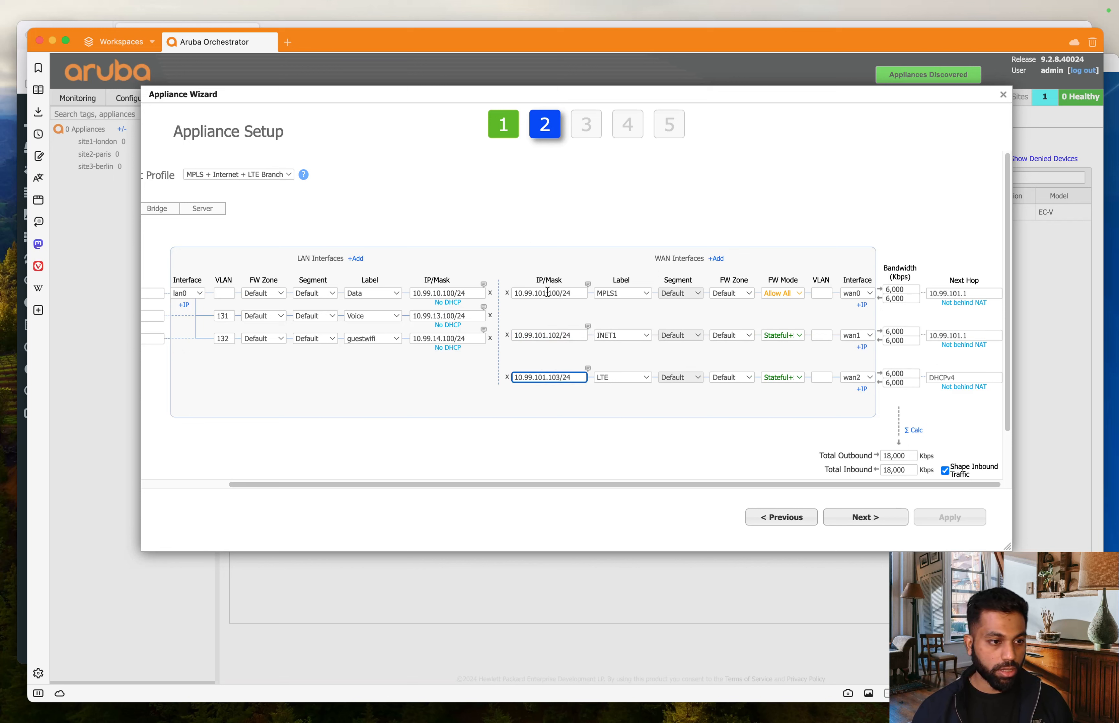
click(548, 333)
key(BackSpace)
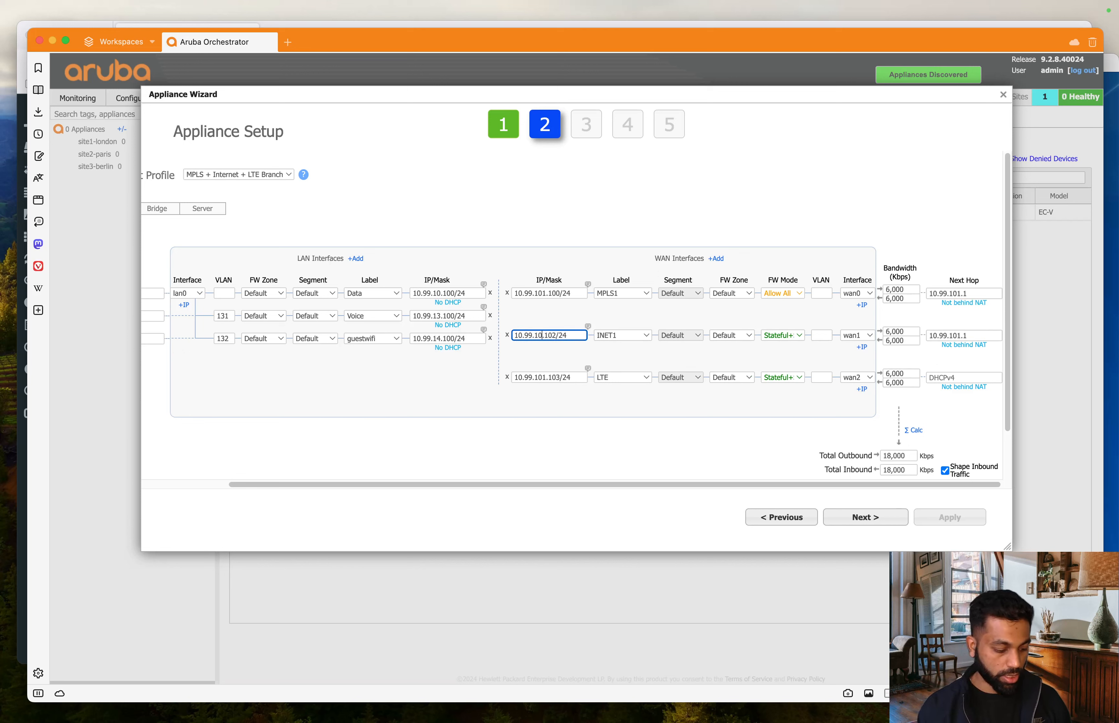
text(2)
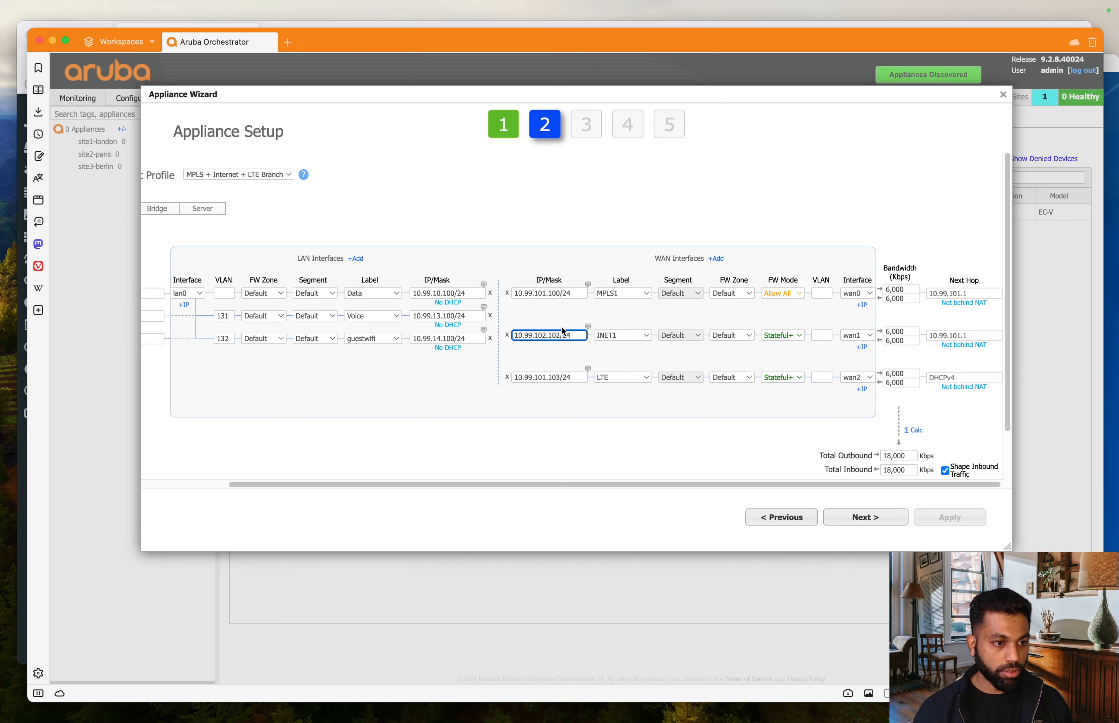
key(BackSpace)
text(0)
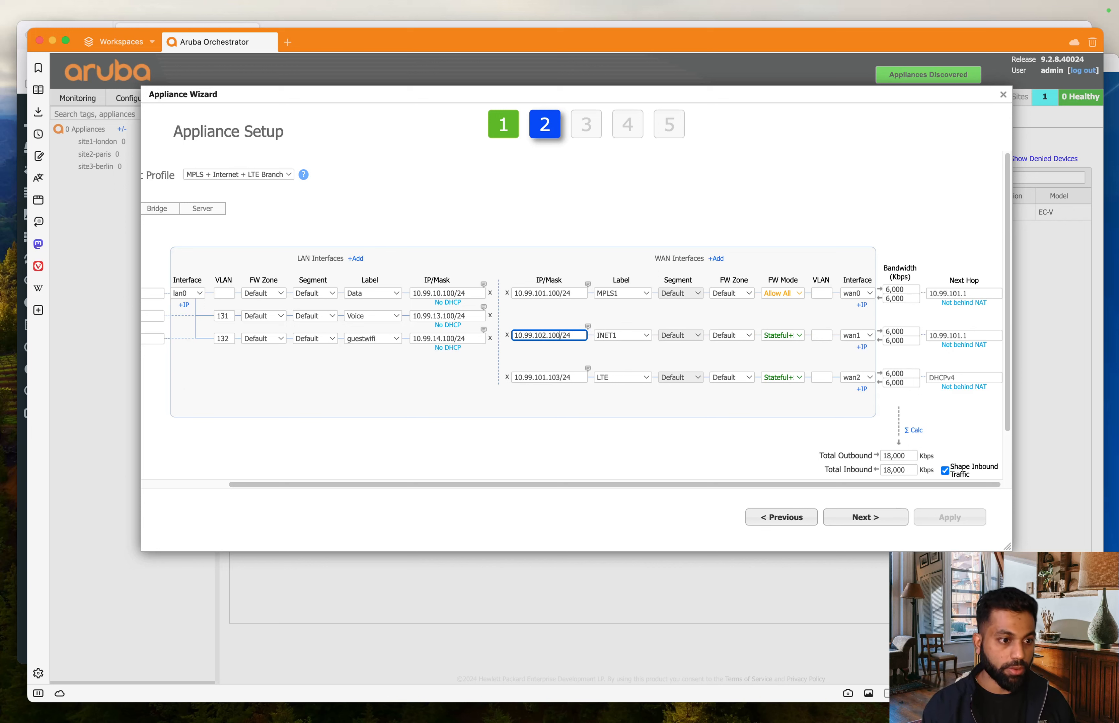
click(545, 372)
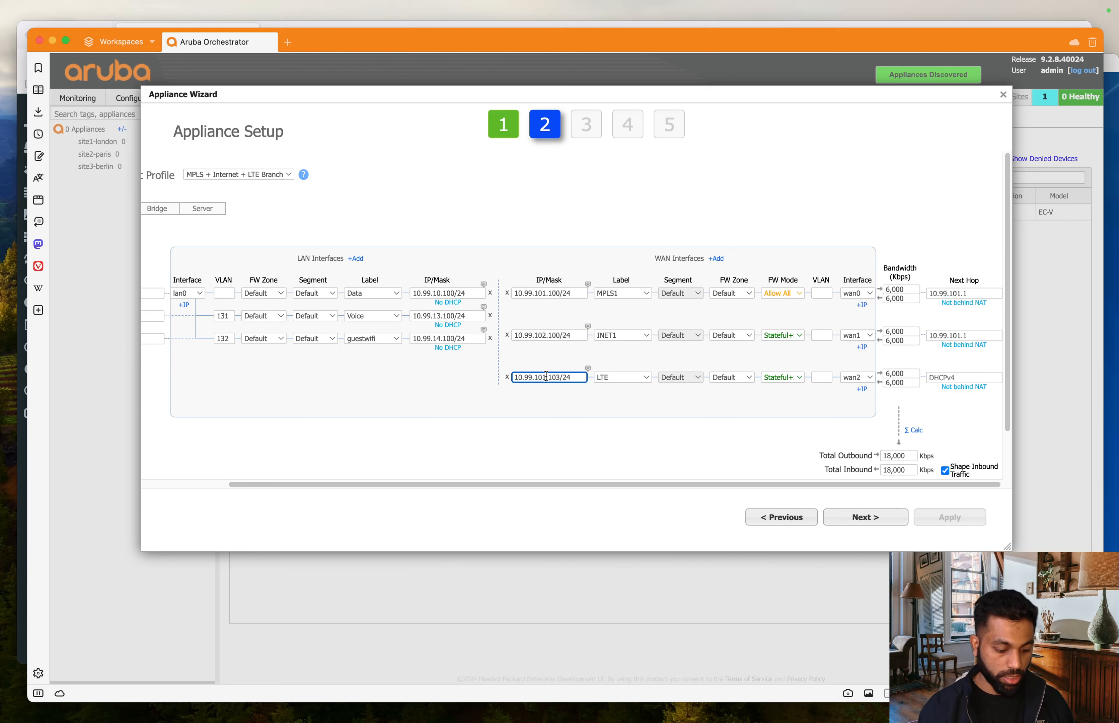
key(BackSpace)
text(3)
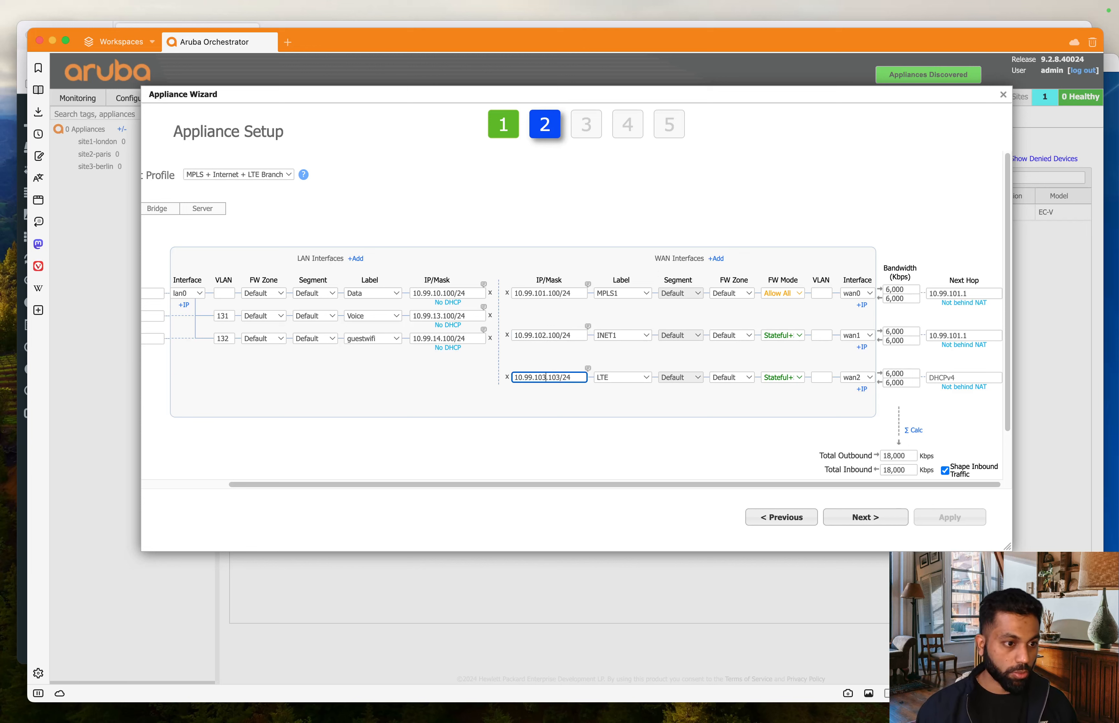
click(561, 378)
key(BackSpace)
text(0)
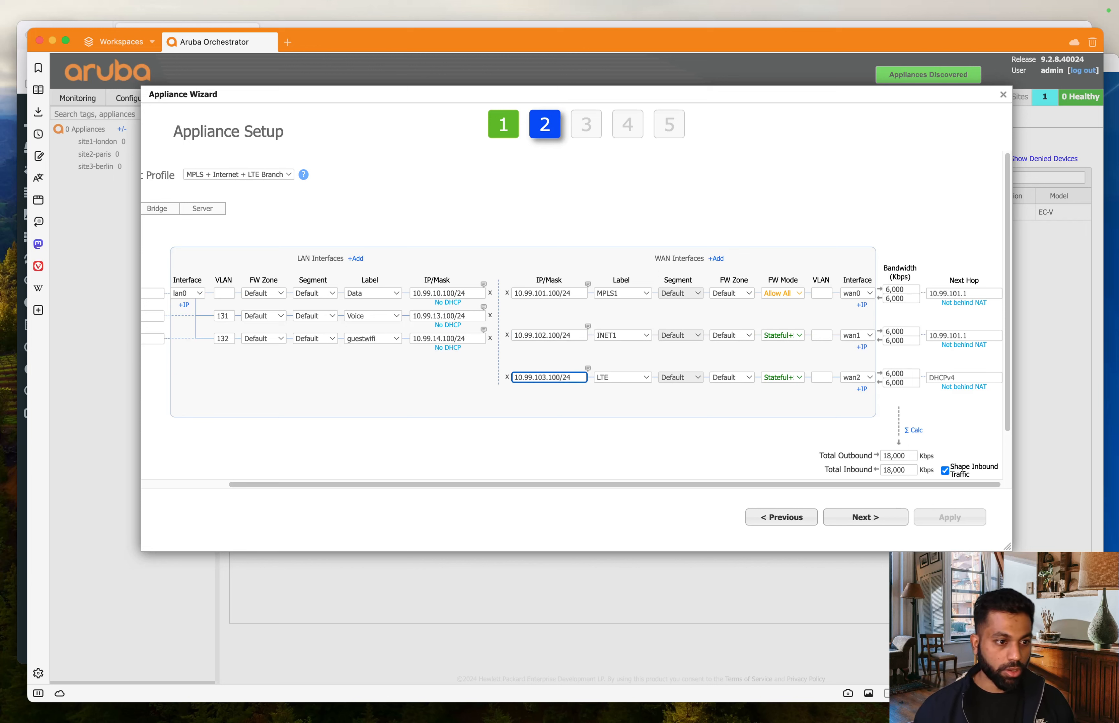
- Set wan1 and wan2 next hops to 10.99.102.1 and 10.99.103.1, then advance to Interfaces
drag(552, 335, 492, 335)
key(ctrl+c)
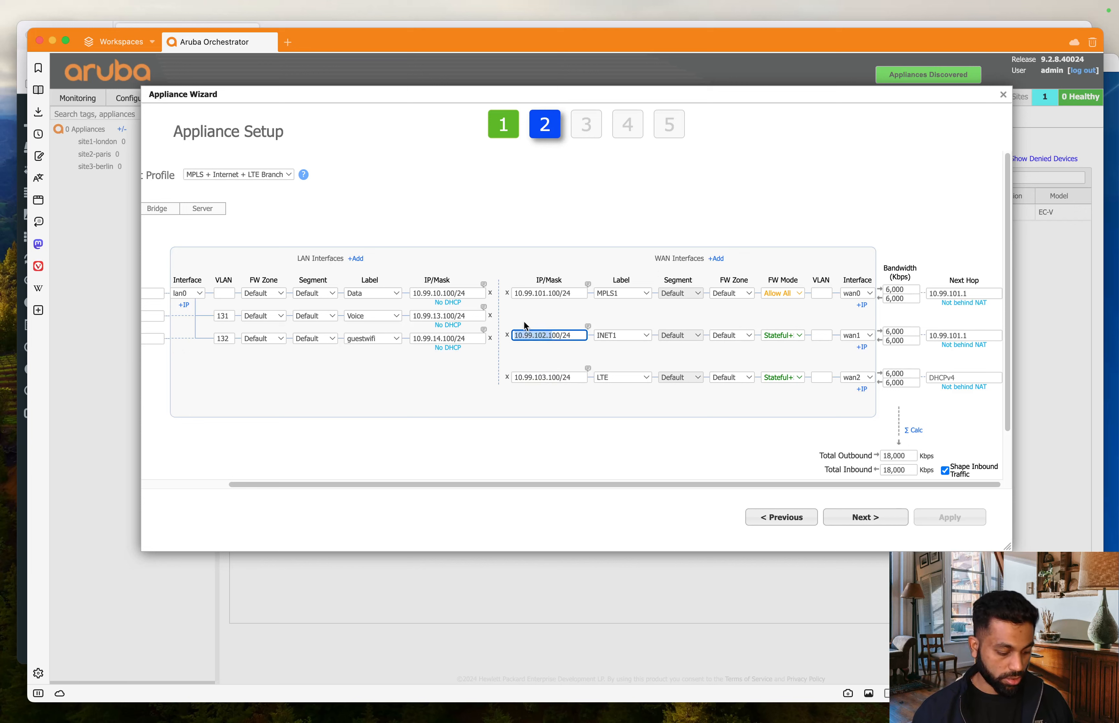
click(982, 334)
key(ctrl+a)
key(ctrl+v)
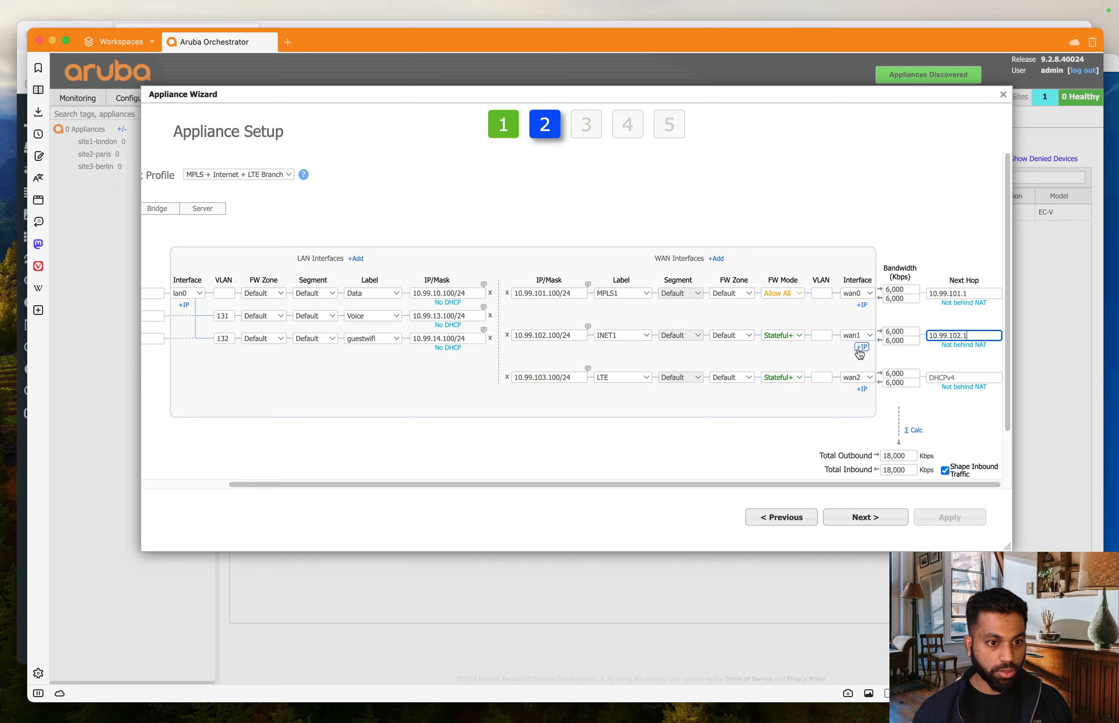
drag(551, 377, 499, 367)
key(ctrl+c)
click(964, 377)
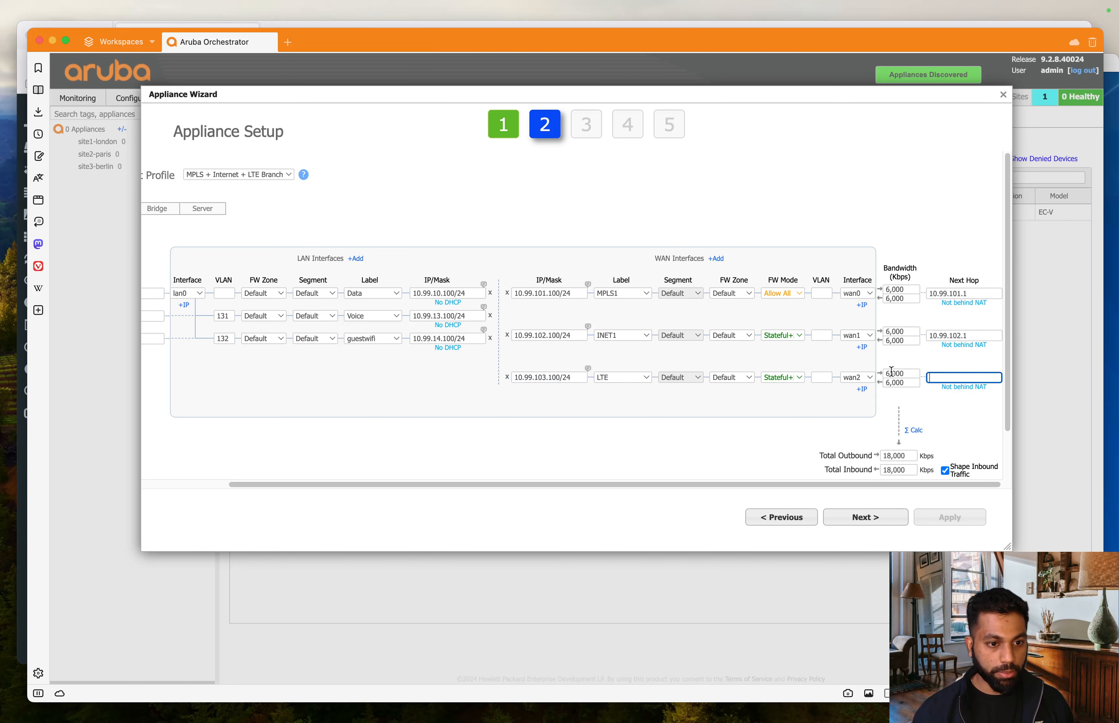
key(ctrl+v)
click(752, 435)
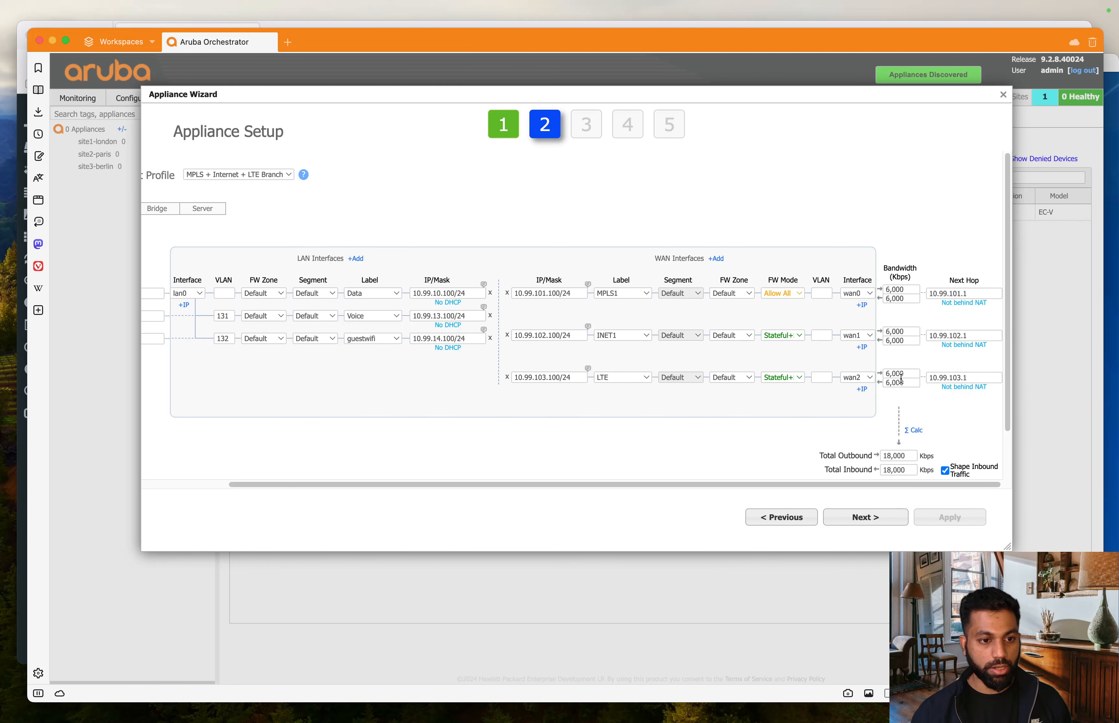
click(902, 520)
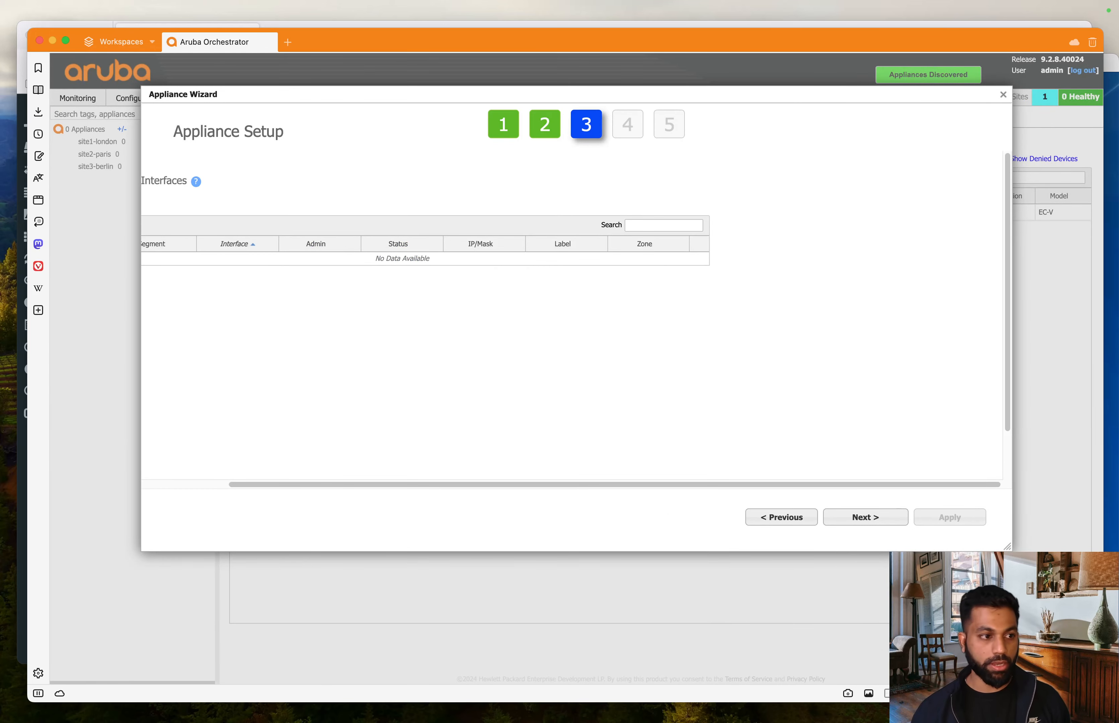
- Scroll past the empty Loopback Interfaces step and continue to Add Local Routes
drag(408, 485, 229, 485)
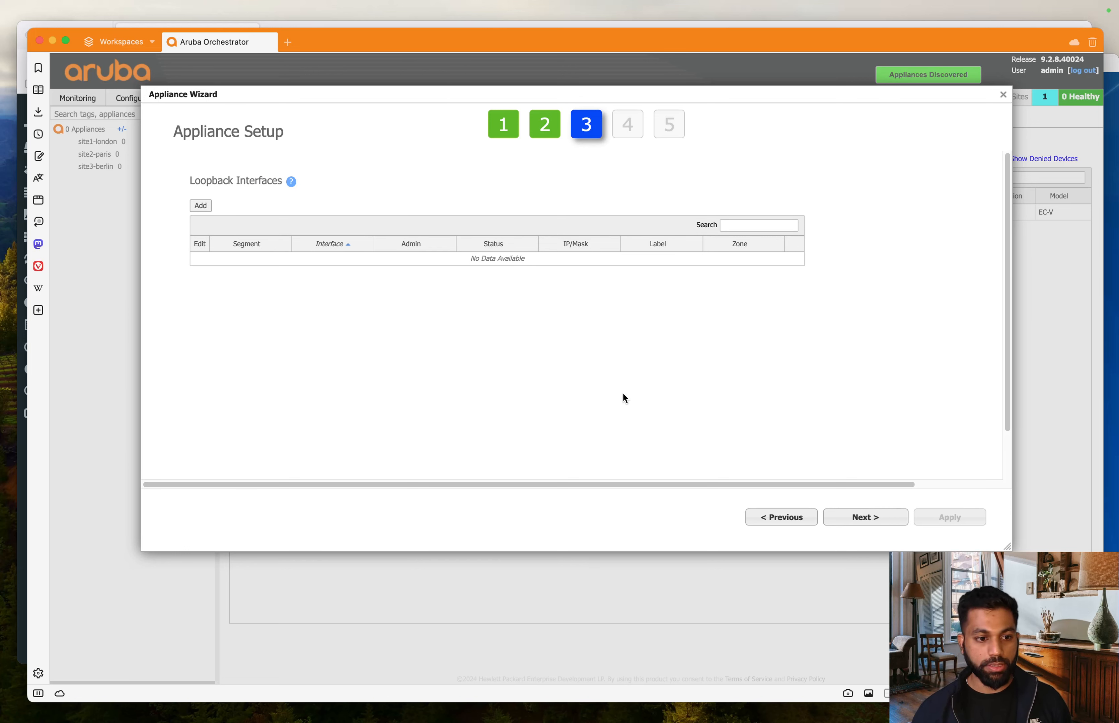
click(886, 519)
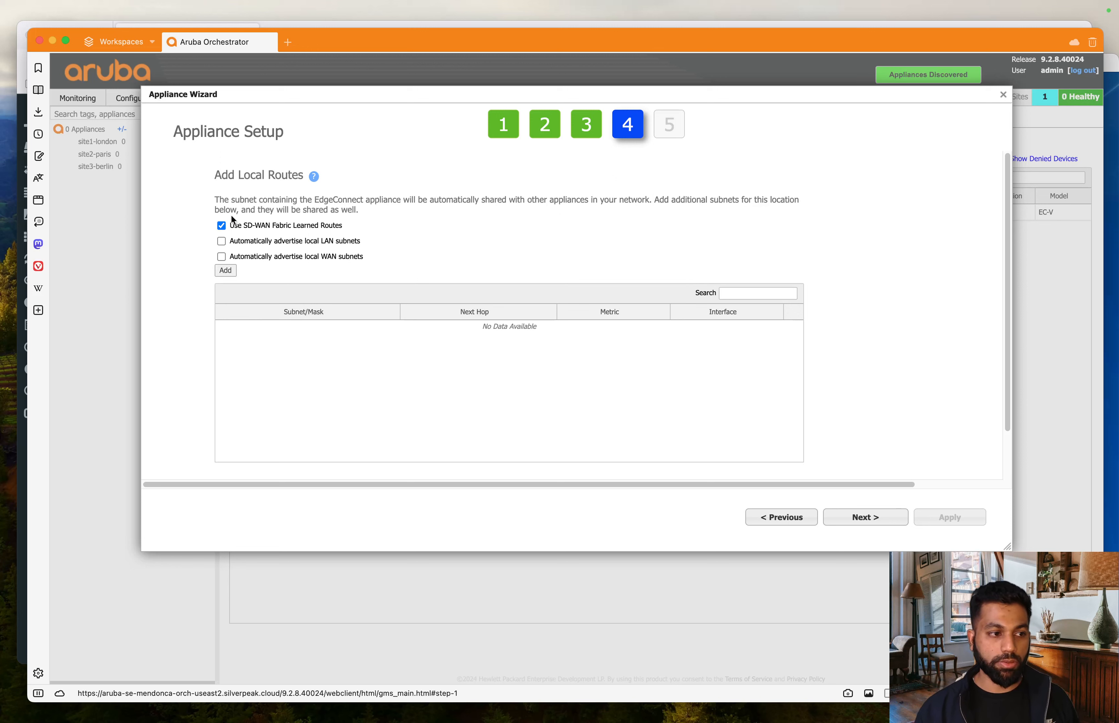
- Enable automatic advertisement of local LAN subnets and move on to the overlays step
click(221, 241)
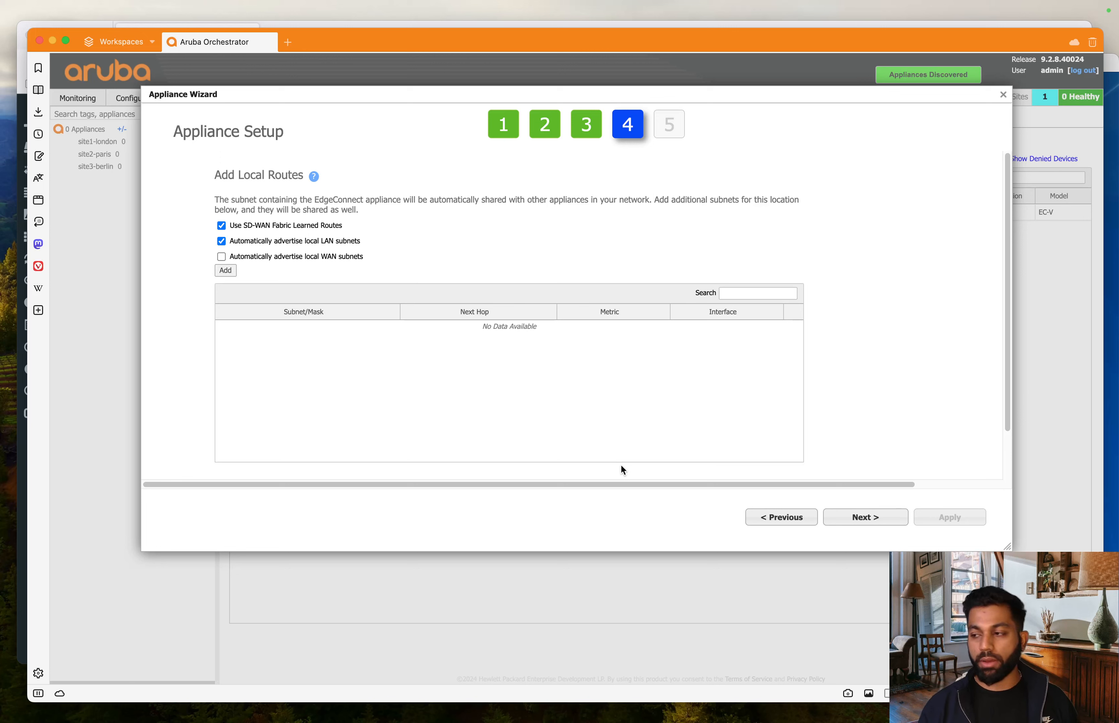
scroll(644, 416, down, 3)
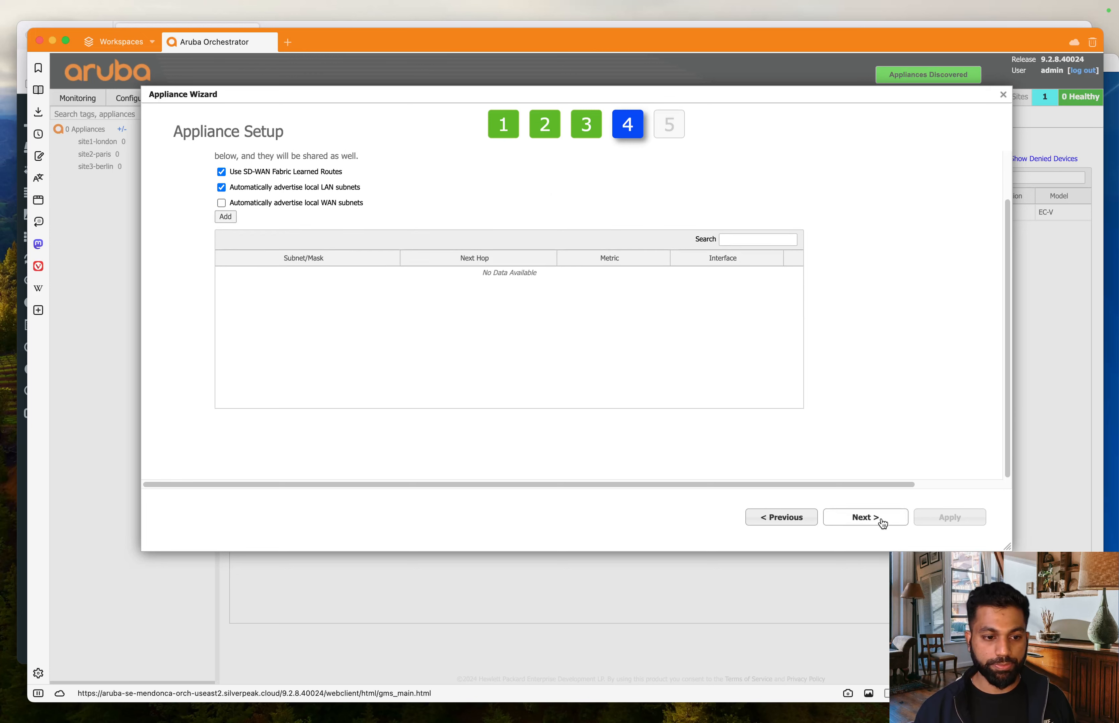
click(870, 518)
scroll(815, 395, up, 2)
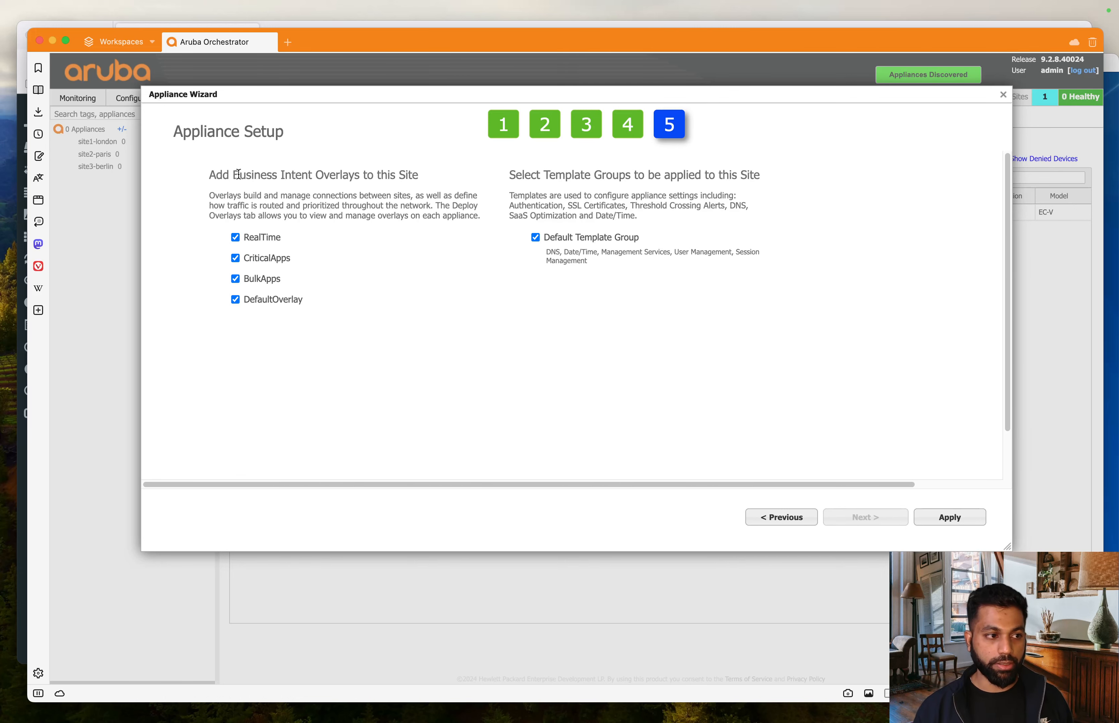
- Review the four overlays and Default Template Group, then apply the configuration to SP-1
drag(233, 174, 379, 175)
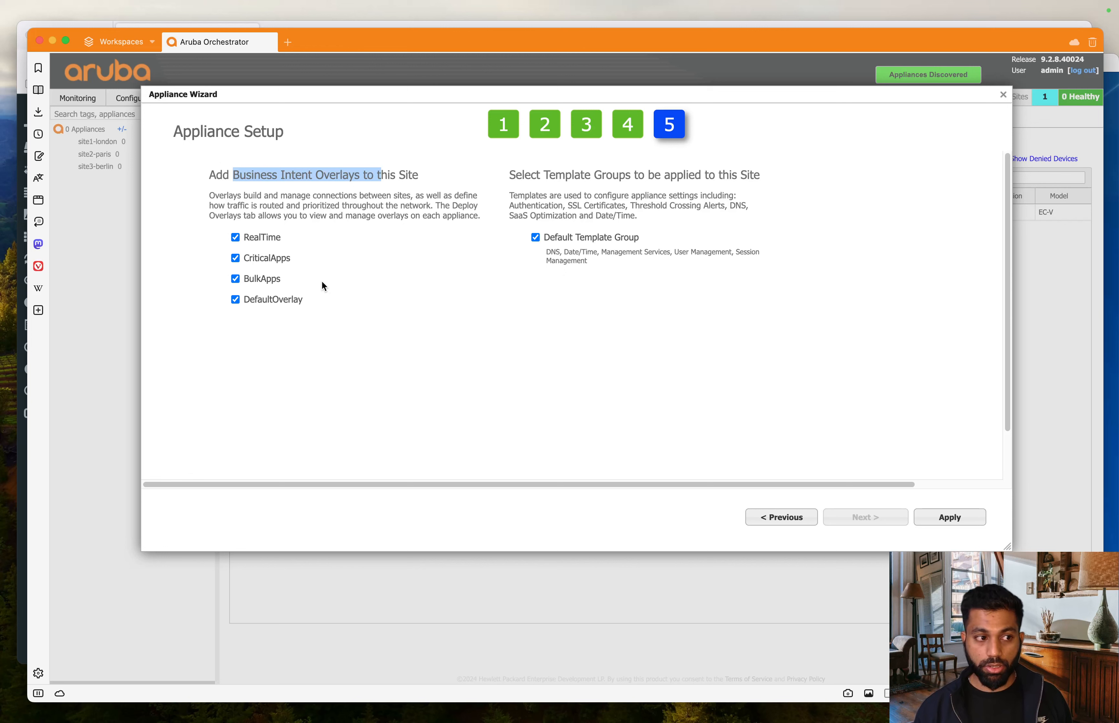
drag(311, 195, 430, 219)
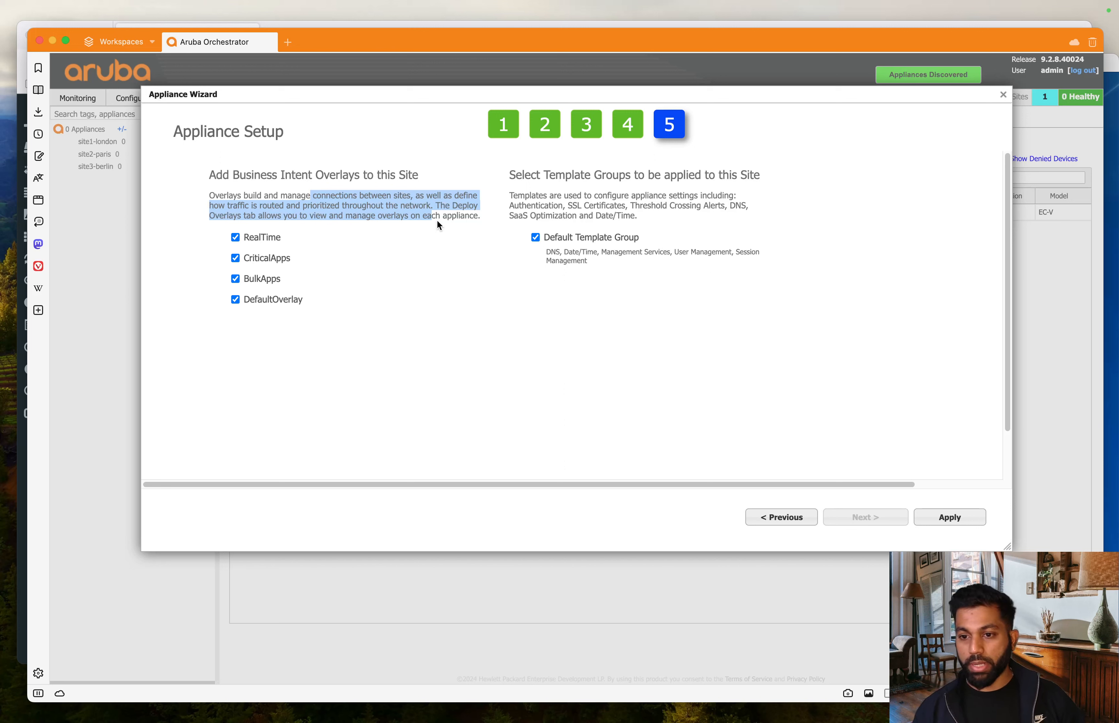
click(430, 256)
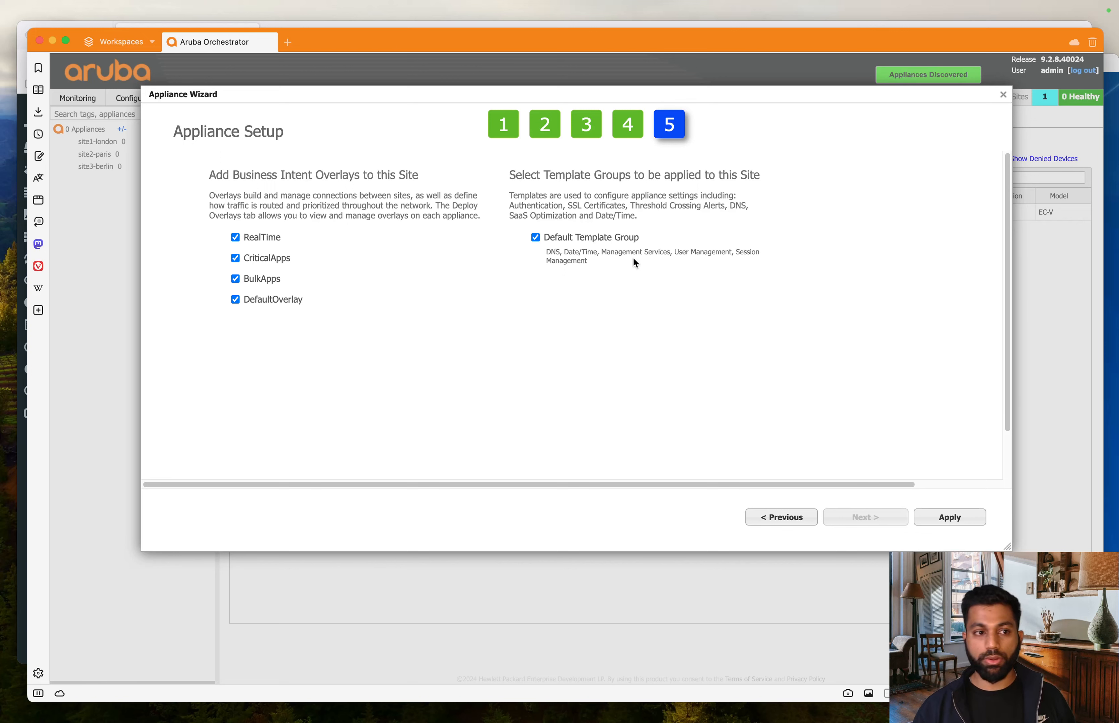
click(972, 525)
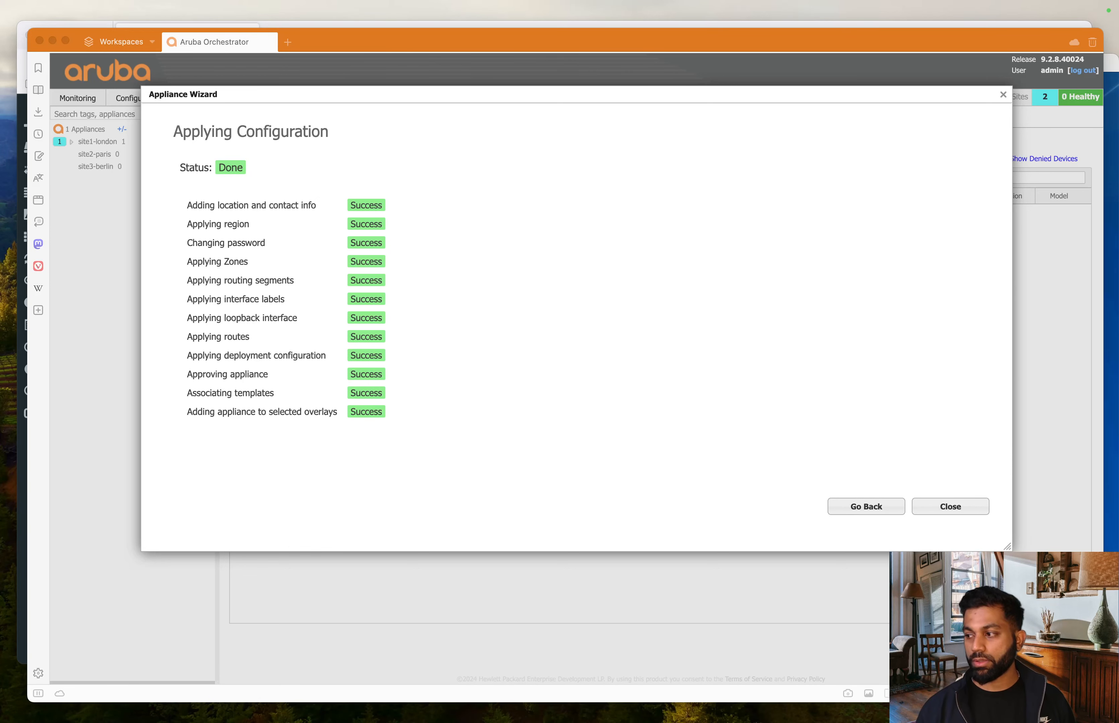
- Close the finished wizard and expand site1-london to reveal the SP-1 appliance
click(572, 324)
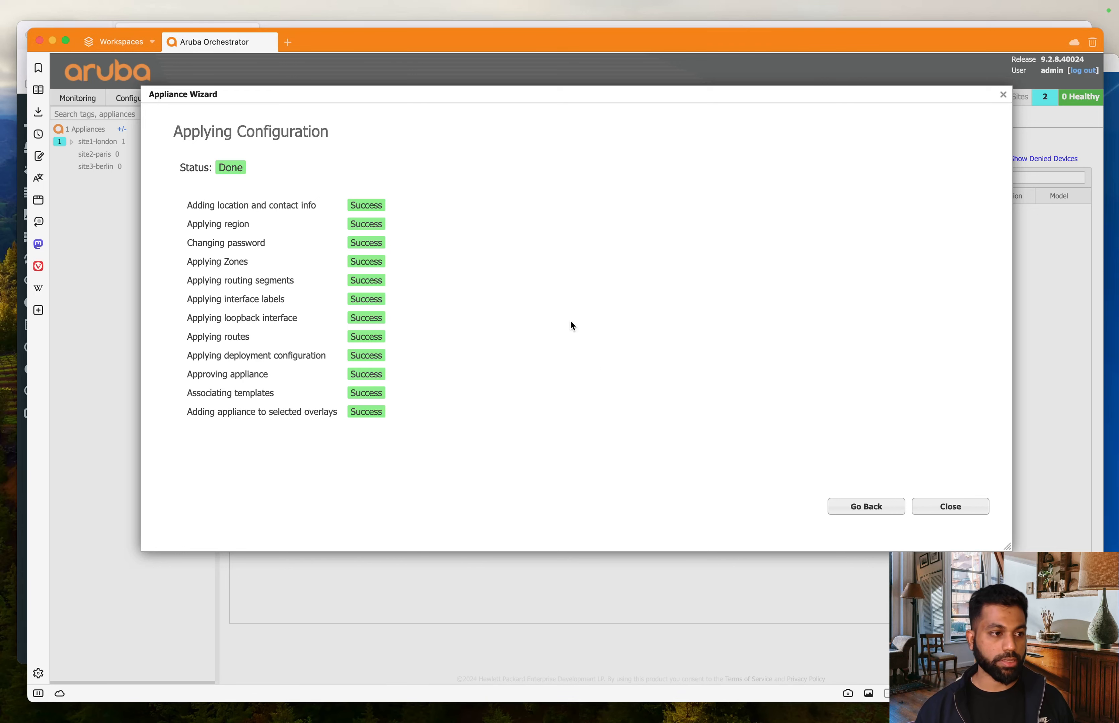
click(963, 505)
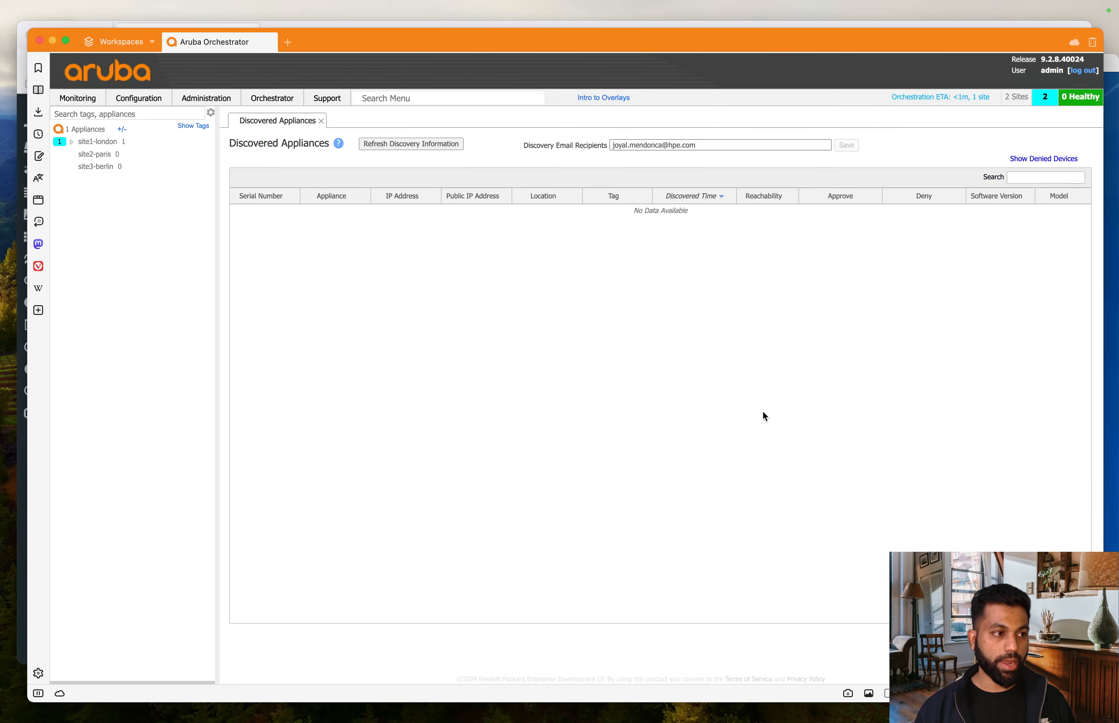
click(71, 142)
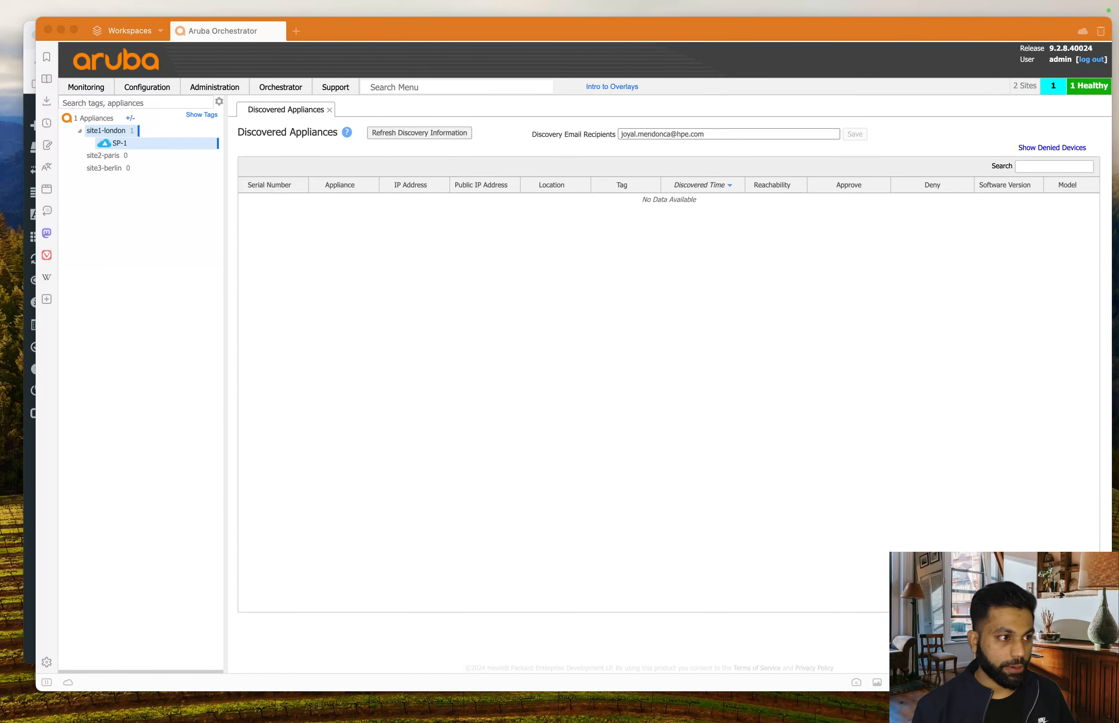
- Launch Appliance Manager for SP-1 to open its local console in a new tab
click(413, 280)
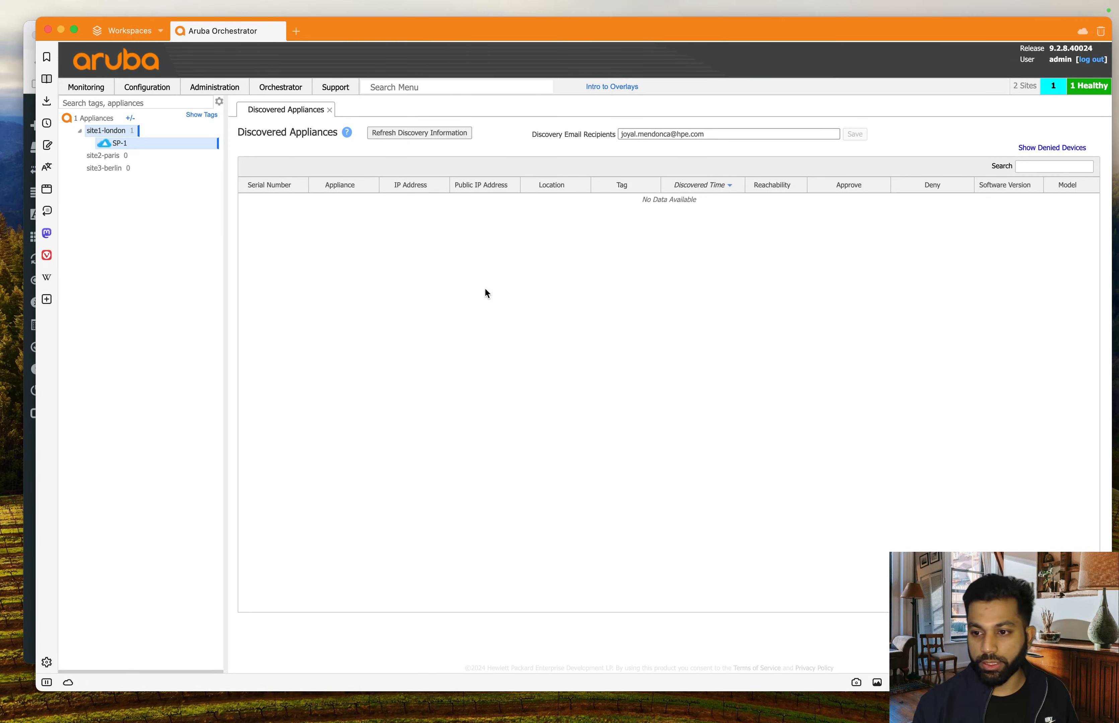
key(super+Tab)
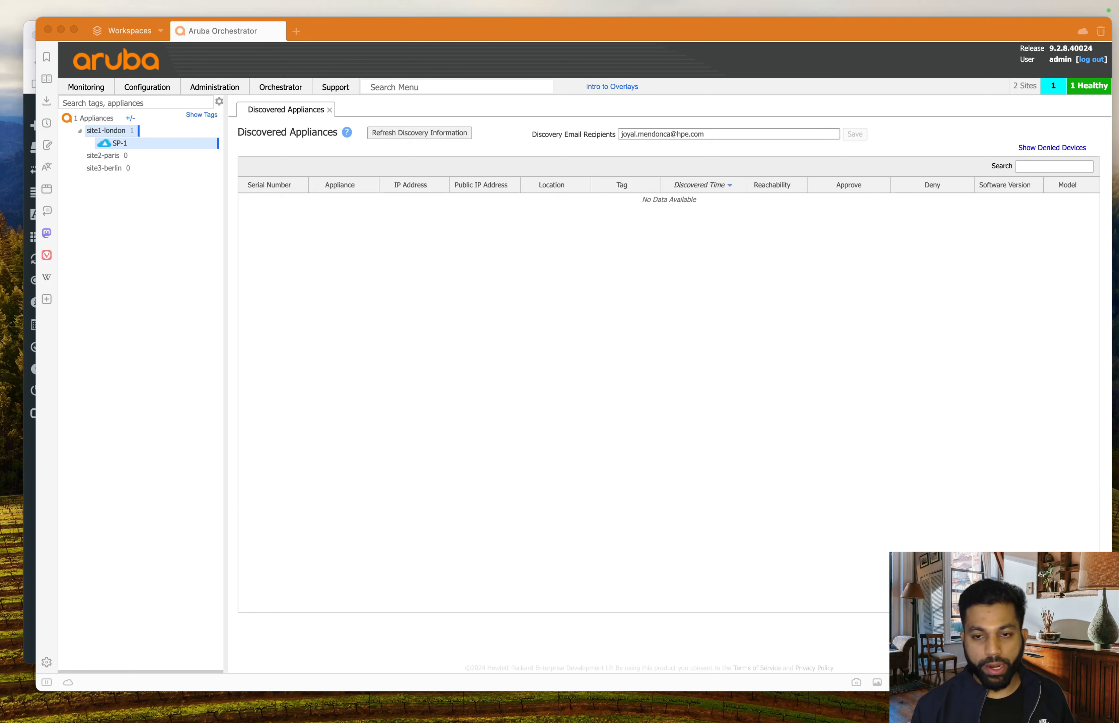
click(475, 325)
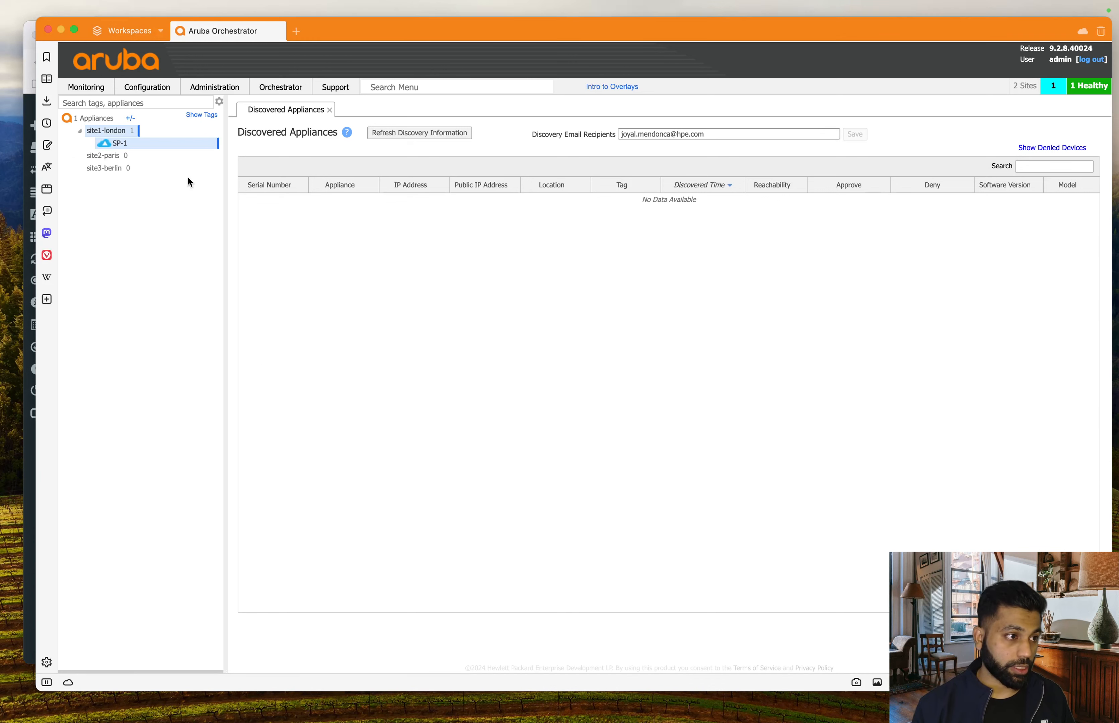
right_click(140, 146)
click(195, 152)
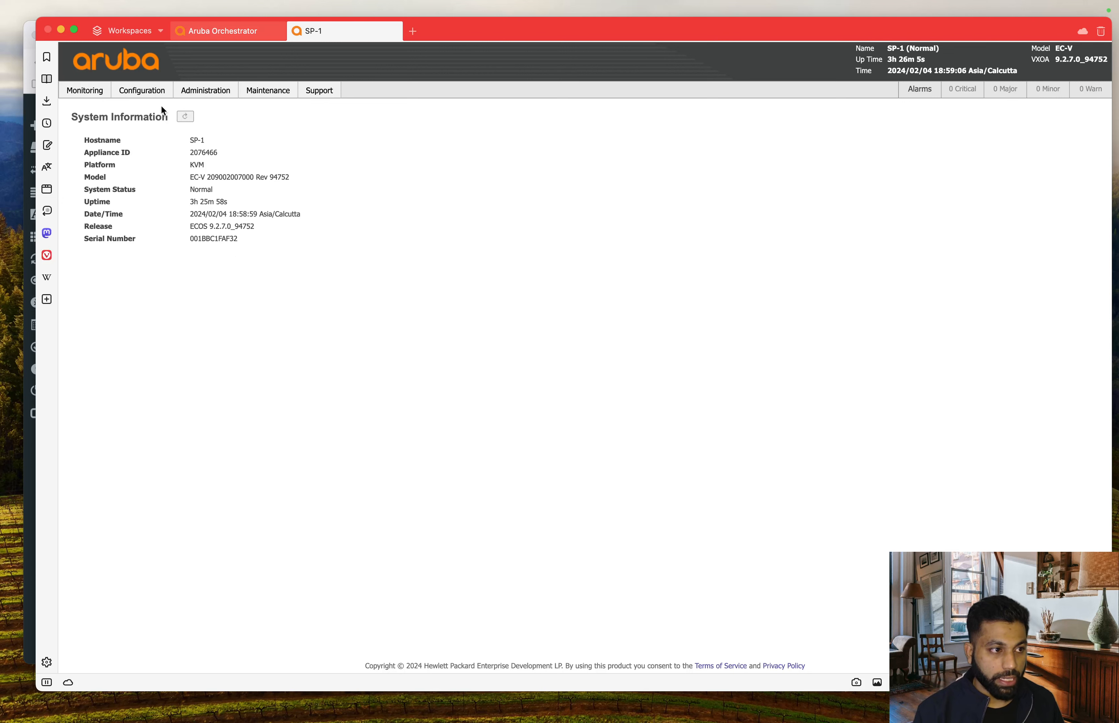
- Go to Administration > Hostname/IP on the SP-1 appliance
mouse_move(198, 99)
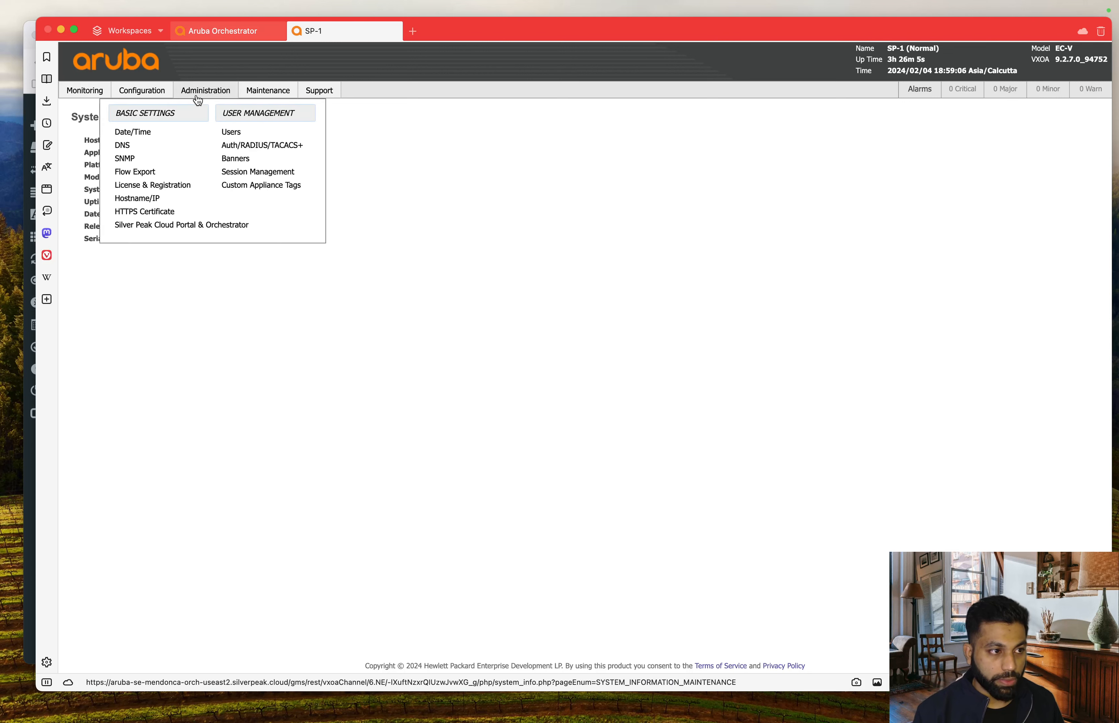
click(153, 198)
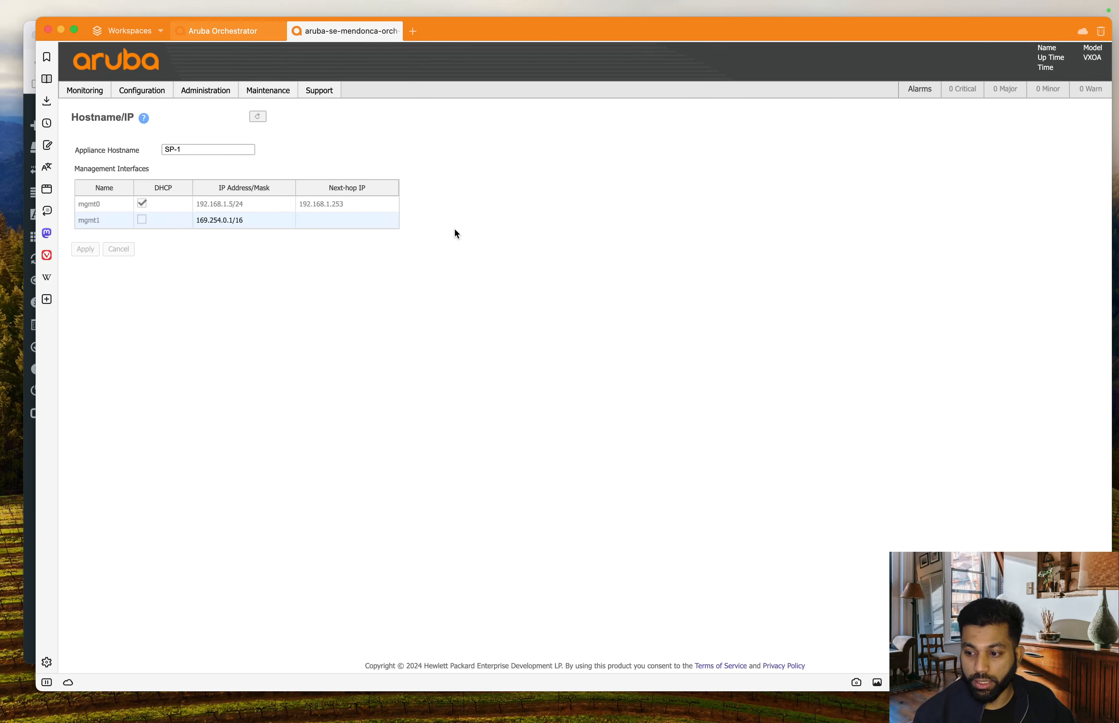
- Disable DHCP on mgmt0, apply static address 192.168.1.4/24, and return to Orchestrator
click(141, 204)
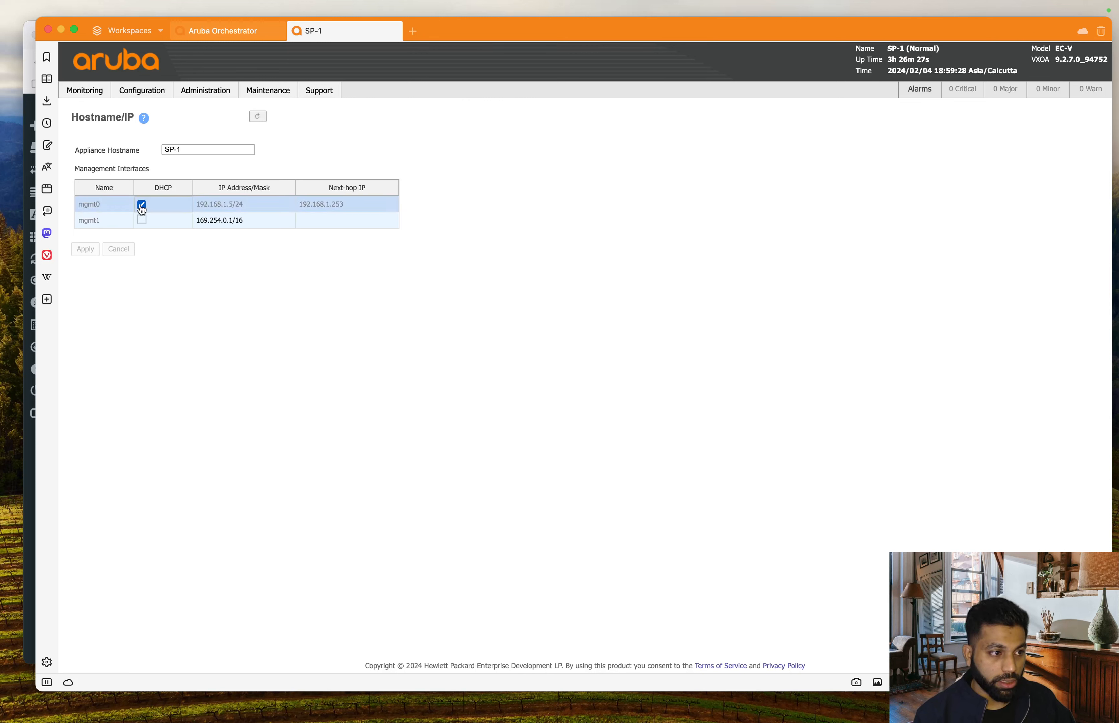
click(234, 209)
click(235, 205)
key(BackSpace)
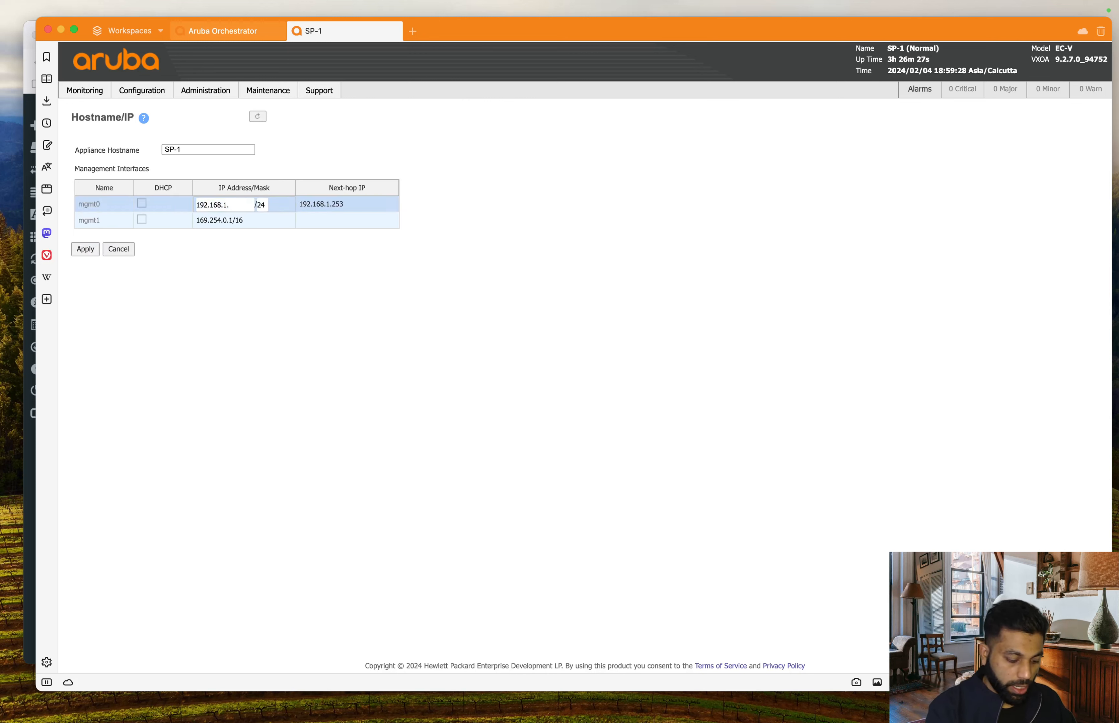
text(4)
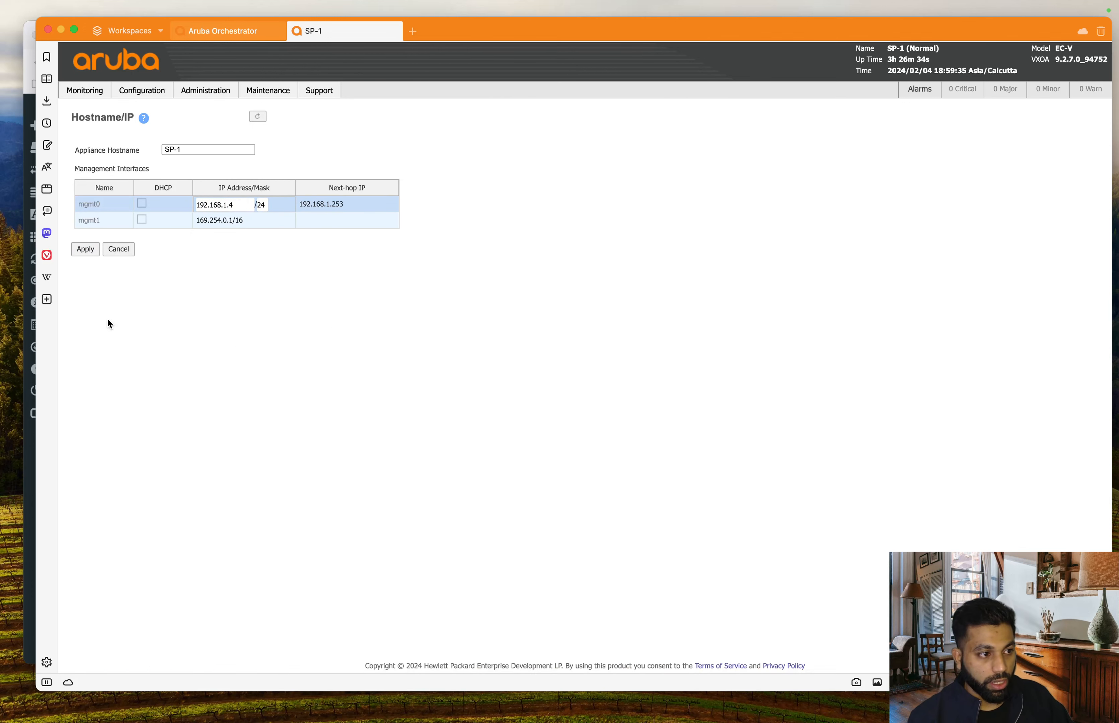
click(85, 249)
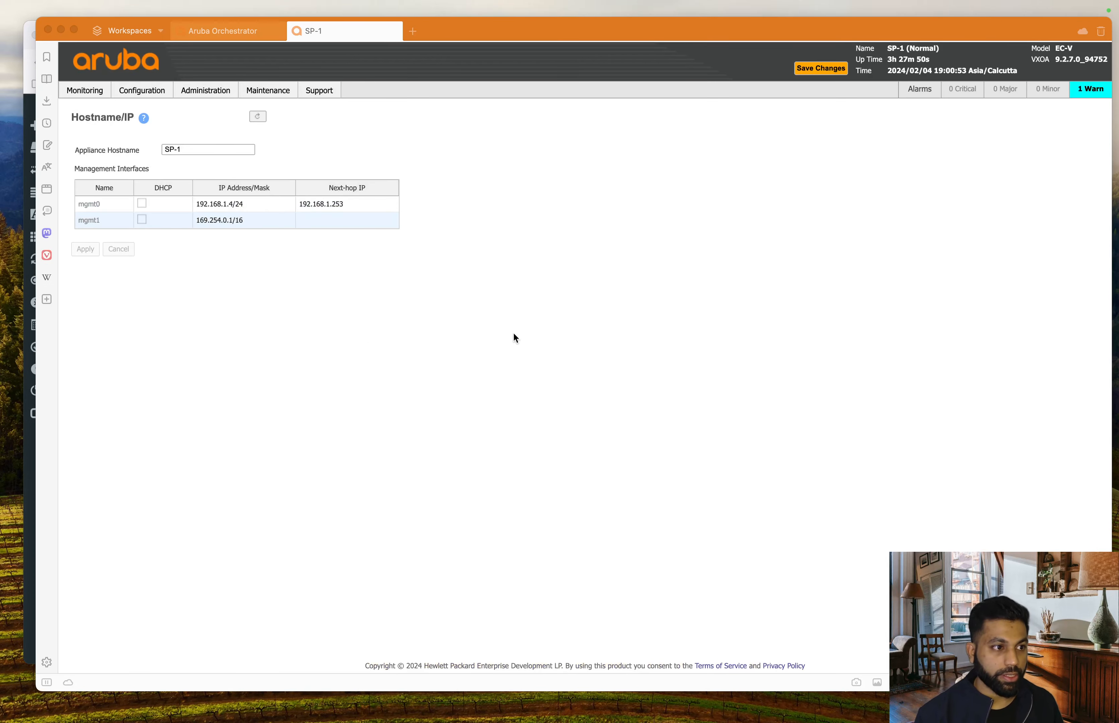
click(502, 324)
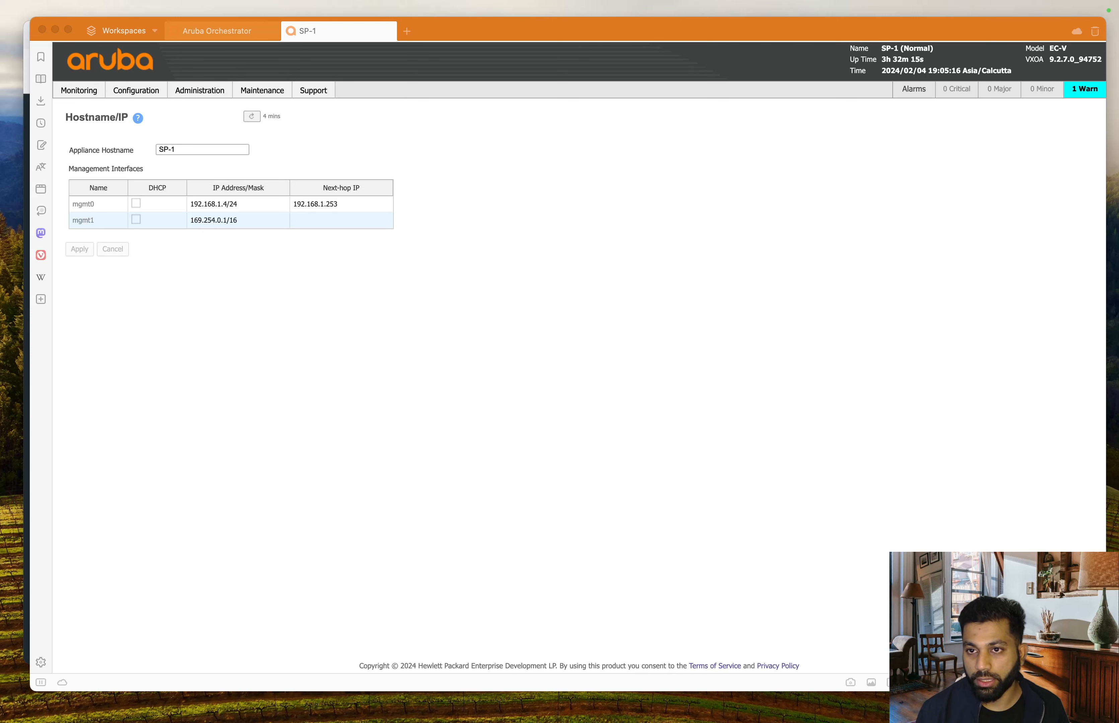
click(591, 452)
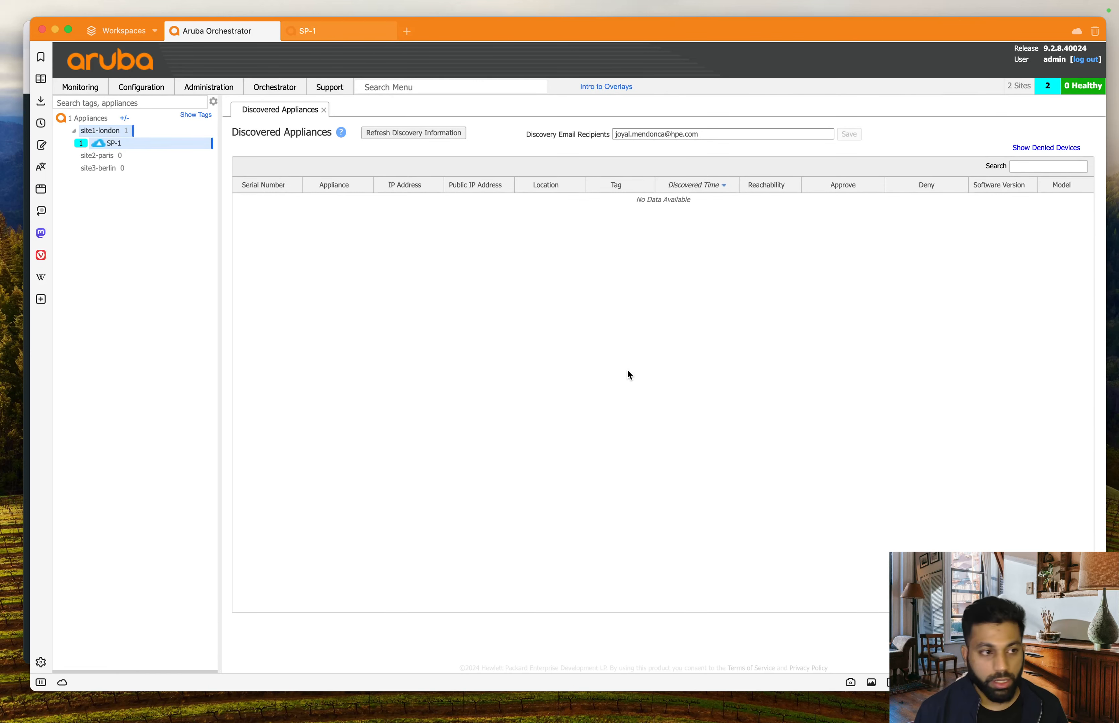
- Open the Business Intent Overlays list under Configuration > Overlays & Security
mouse_move(146, 97)
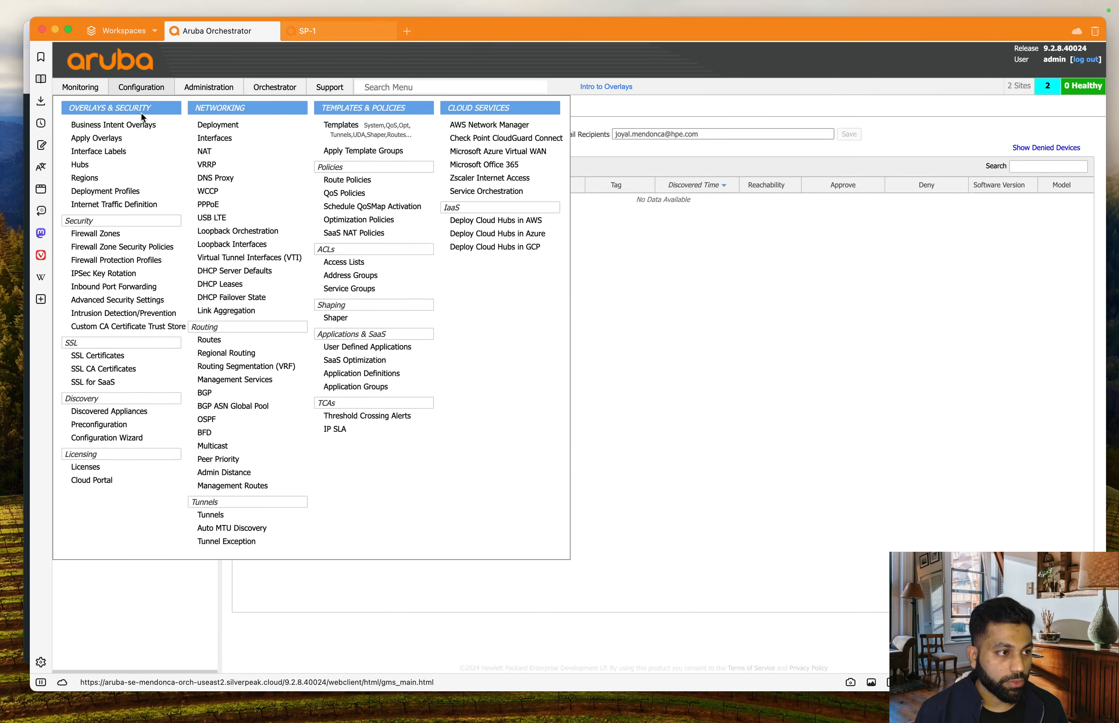
click(143, 124)
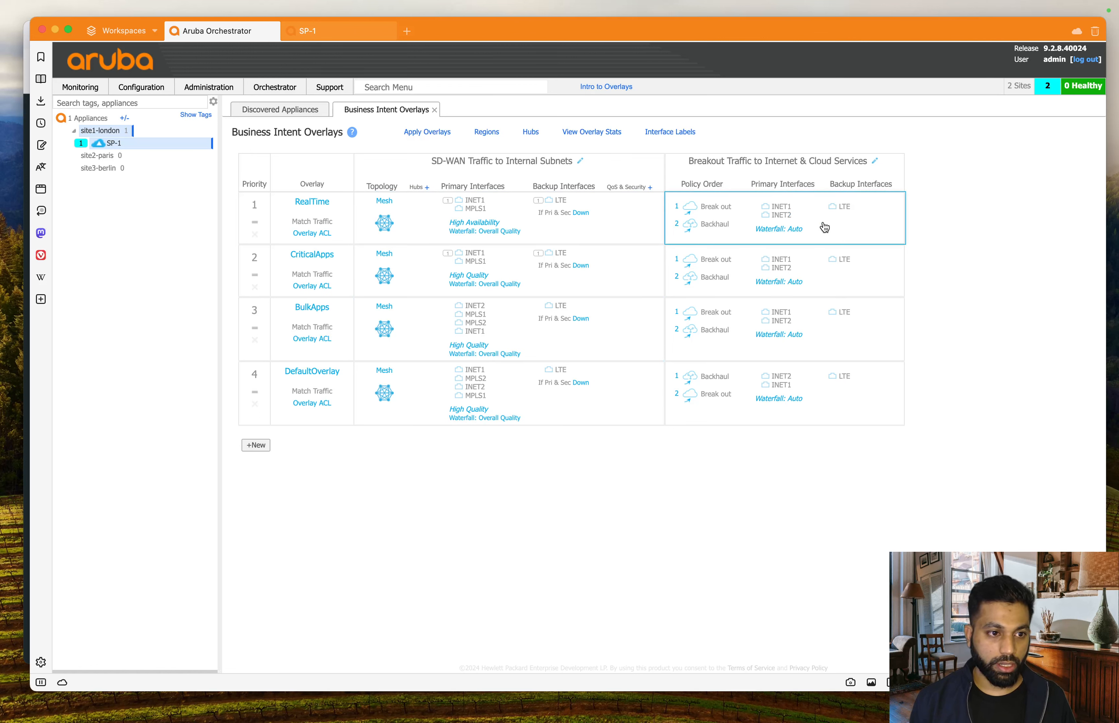
- Open the RealTime overlay's breakout IP SLA destination settings and enlarge the Address box to show every address
click(604, 273)
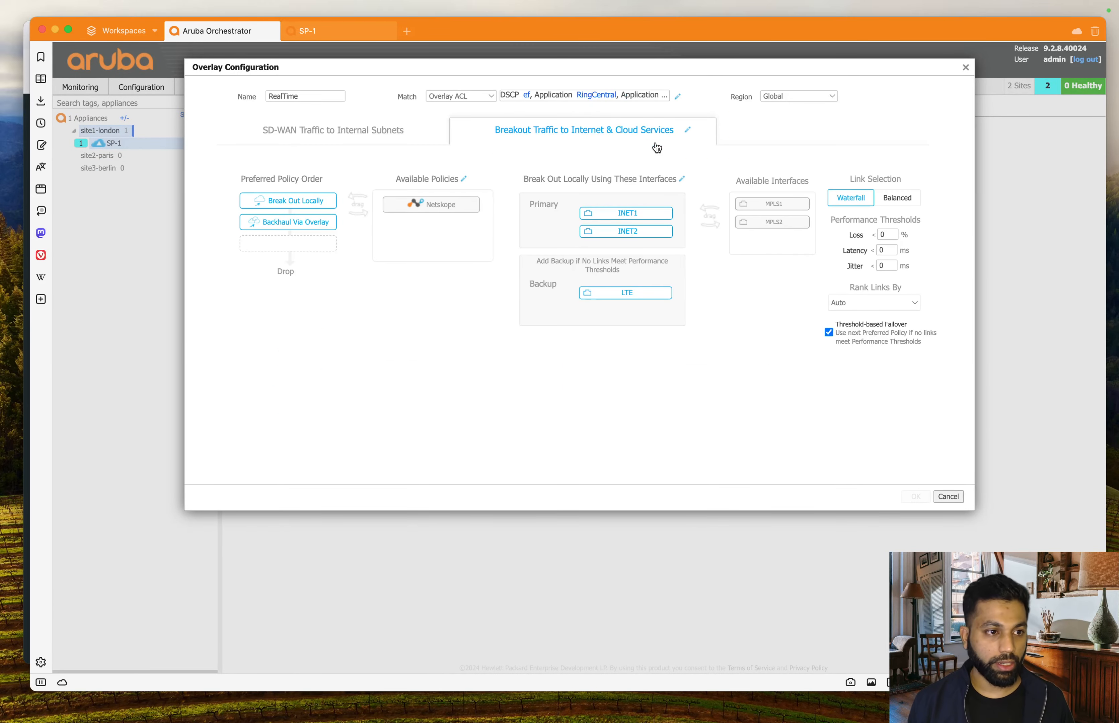
click(685, 181)
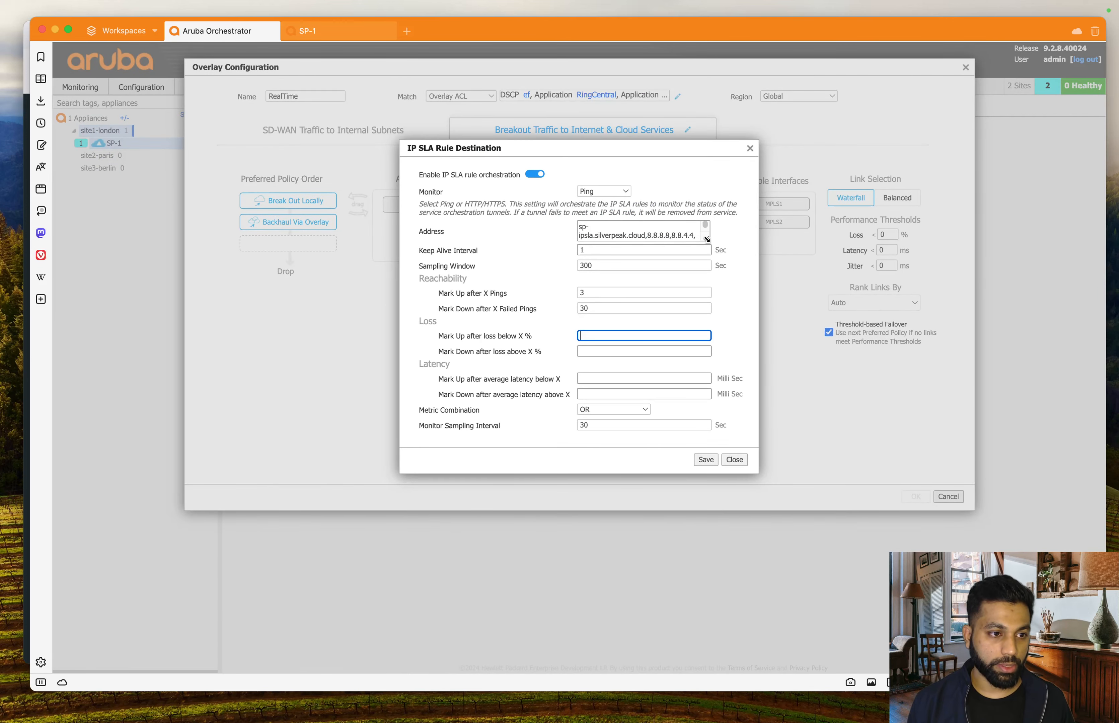
drag(707, 239, 761, 281)
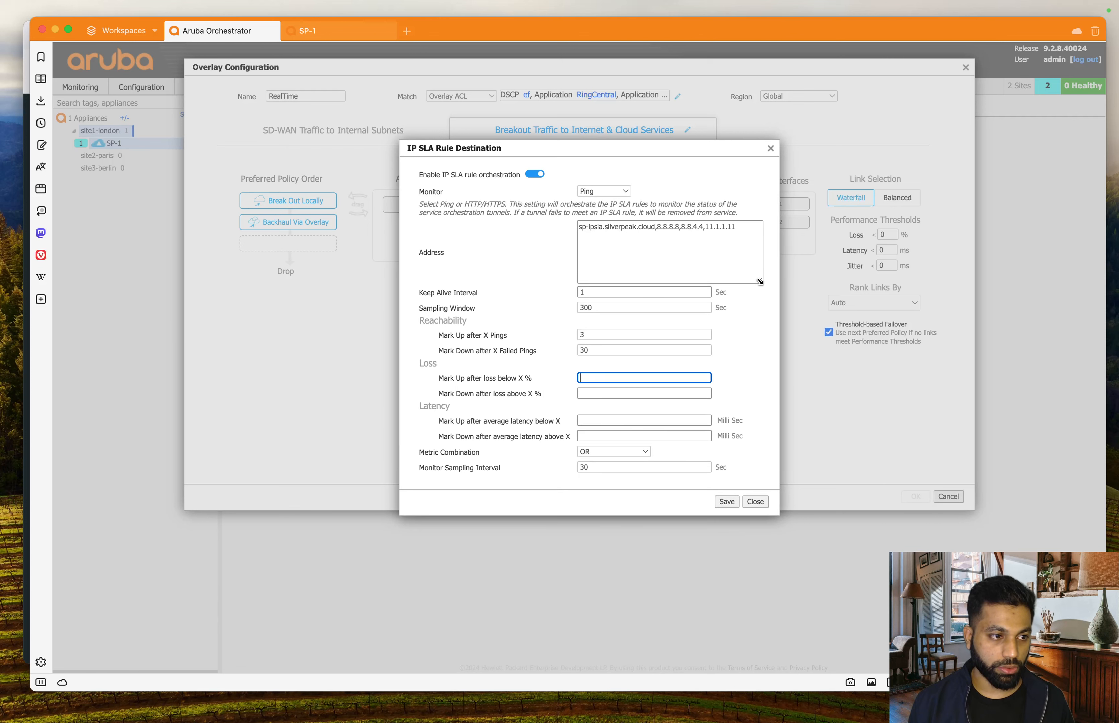
drag(741, 227, 563, 227)
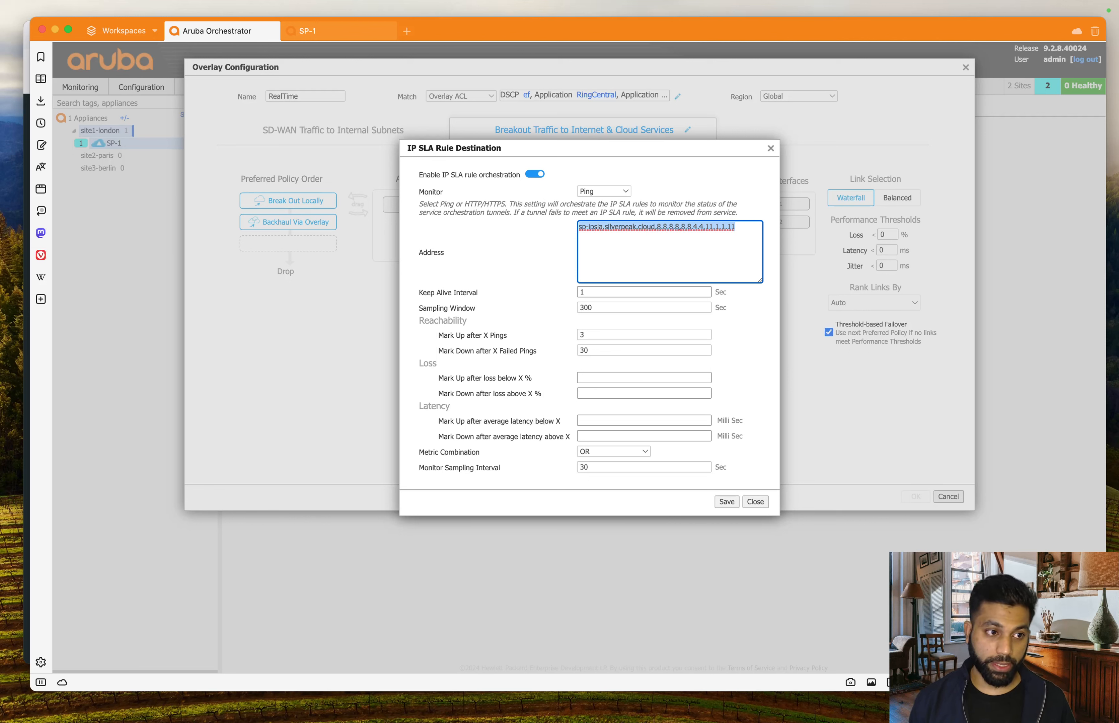
click(731, 264)
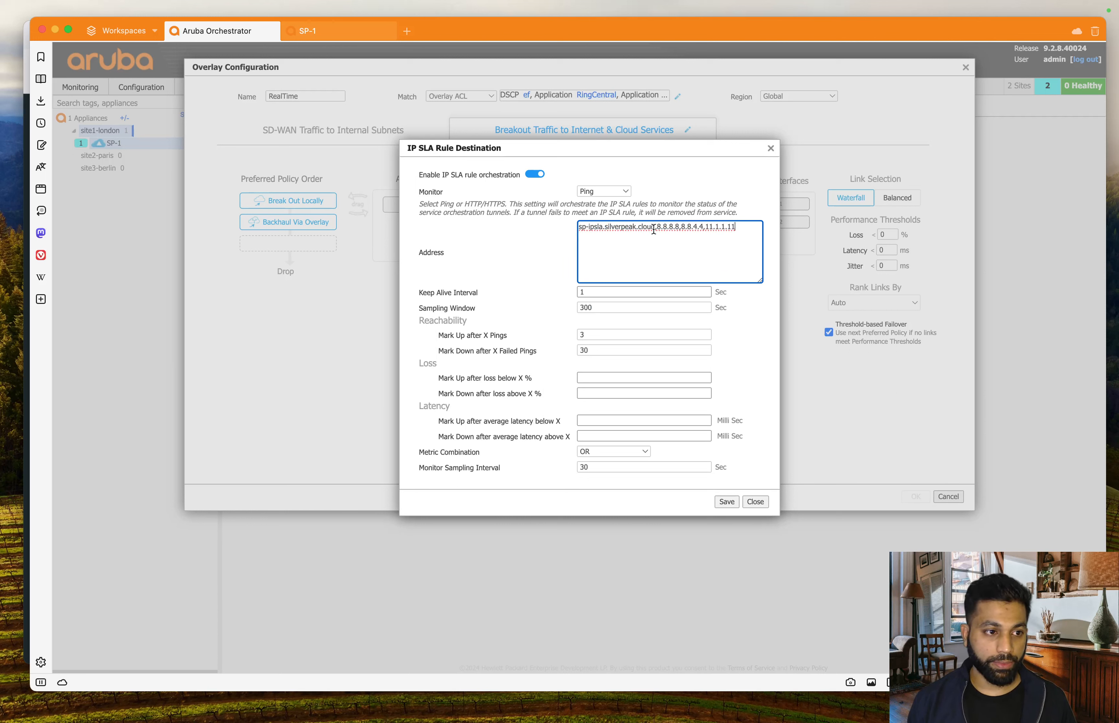
drag(655, 225, 567, 224)
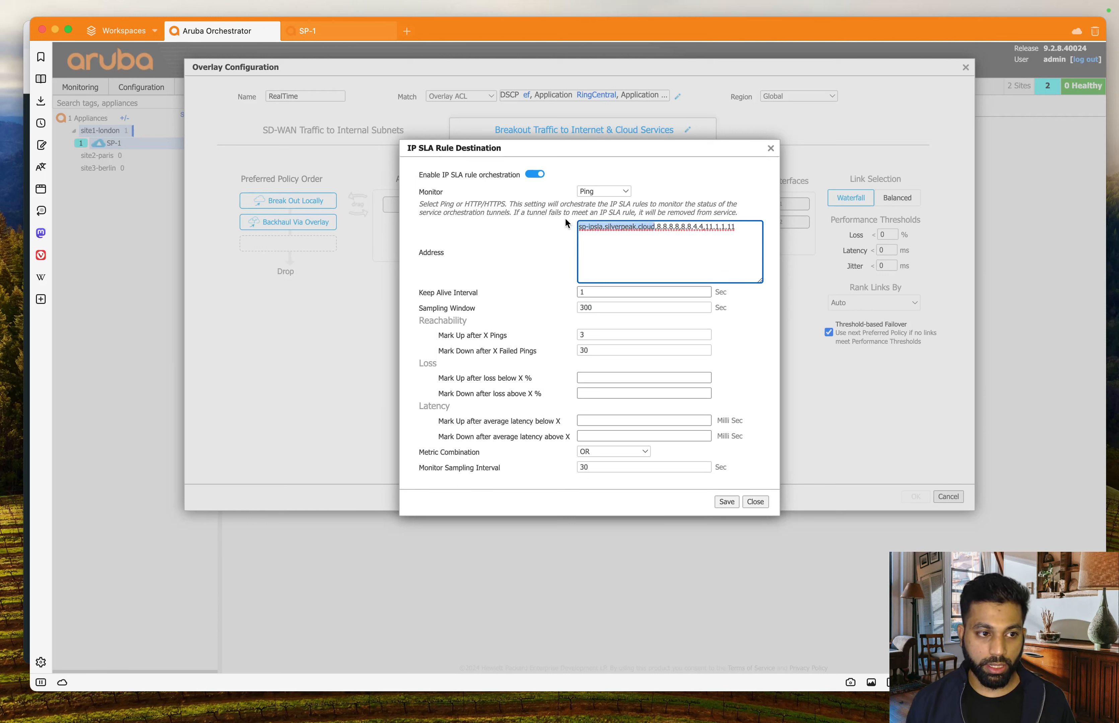
click(701, 249)
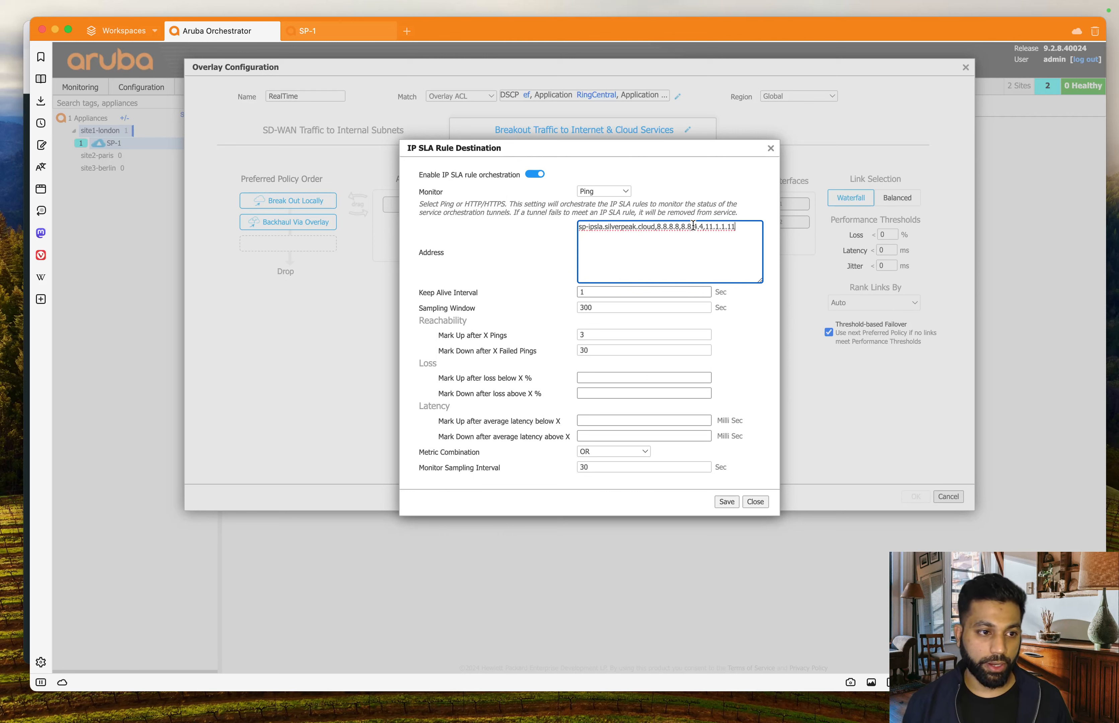
drag(706, 226, 749, 227)
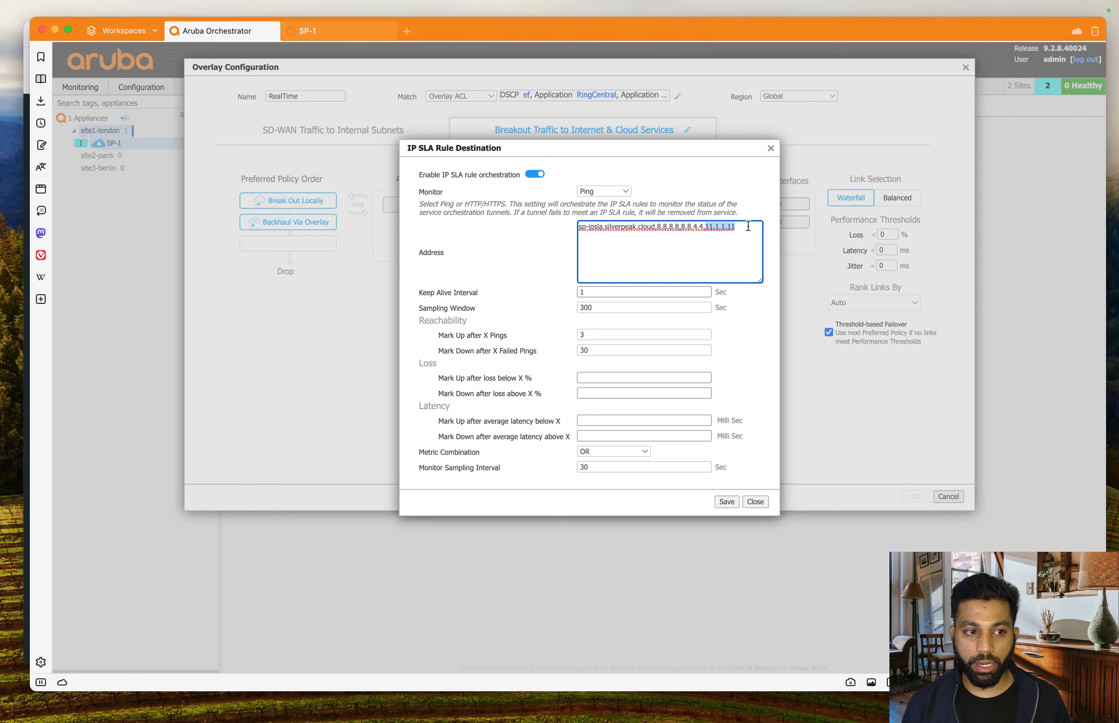
click(748, 227)
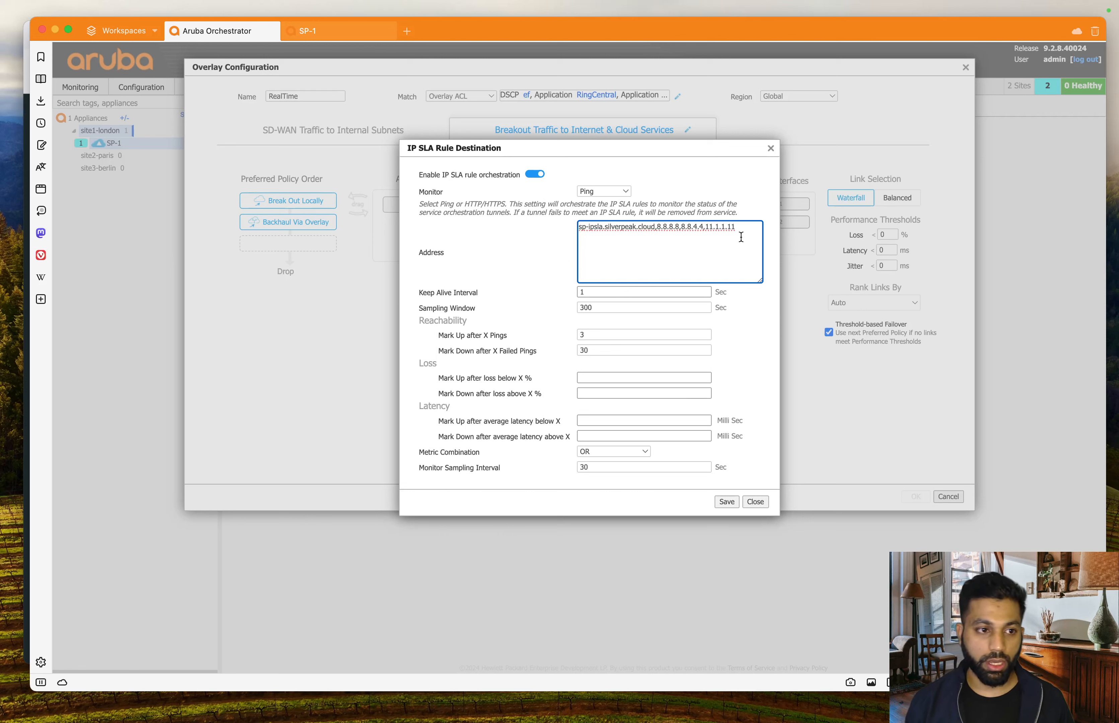
drag(749, 235, 575, 207)
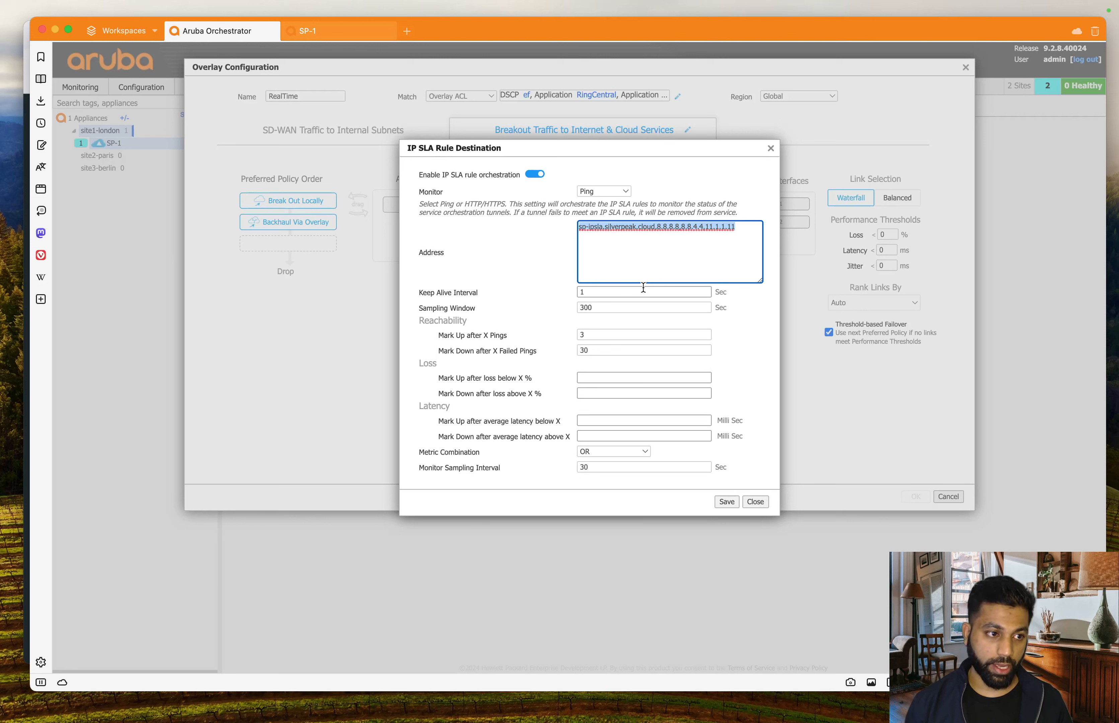
drag(528, 213, 660, 210)
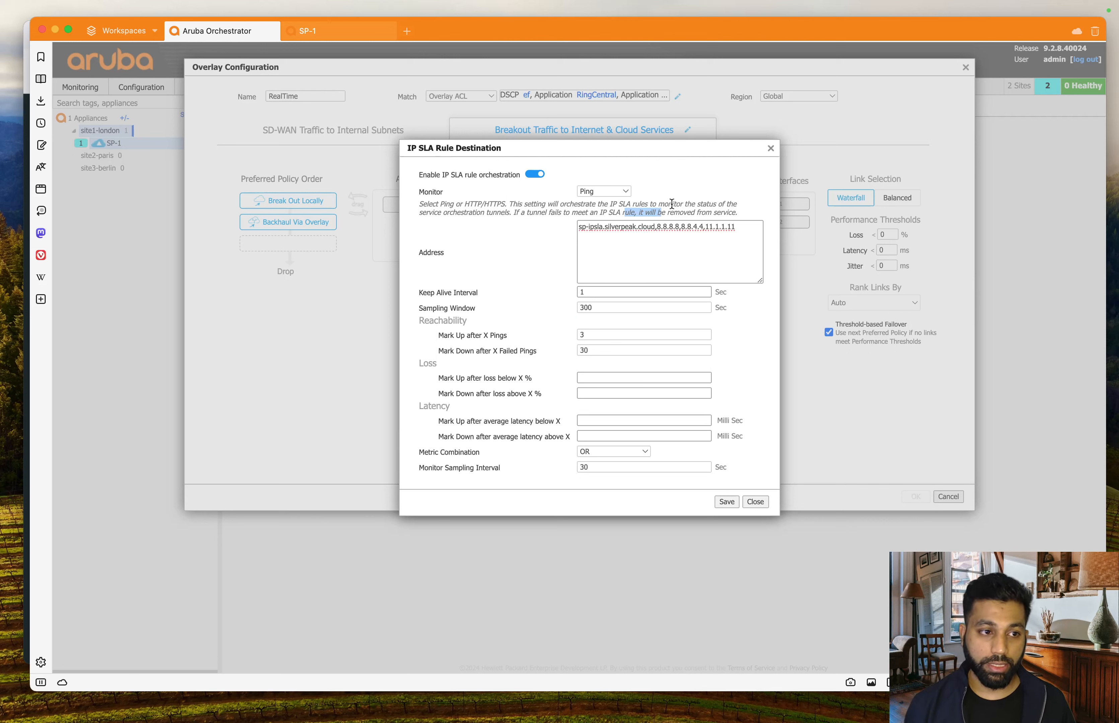
drag(683, 212, 724, 209)
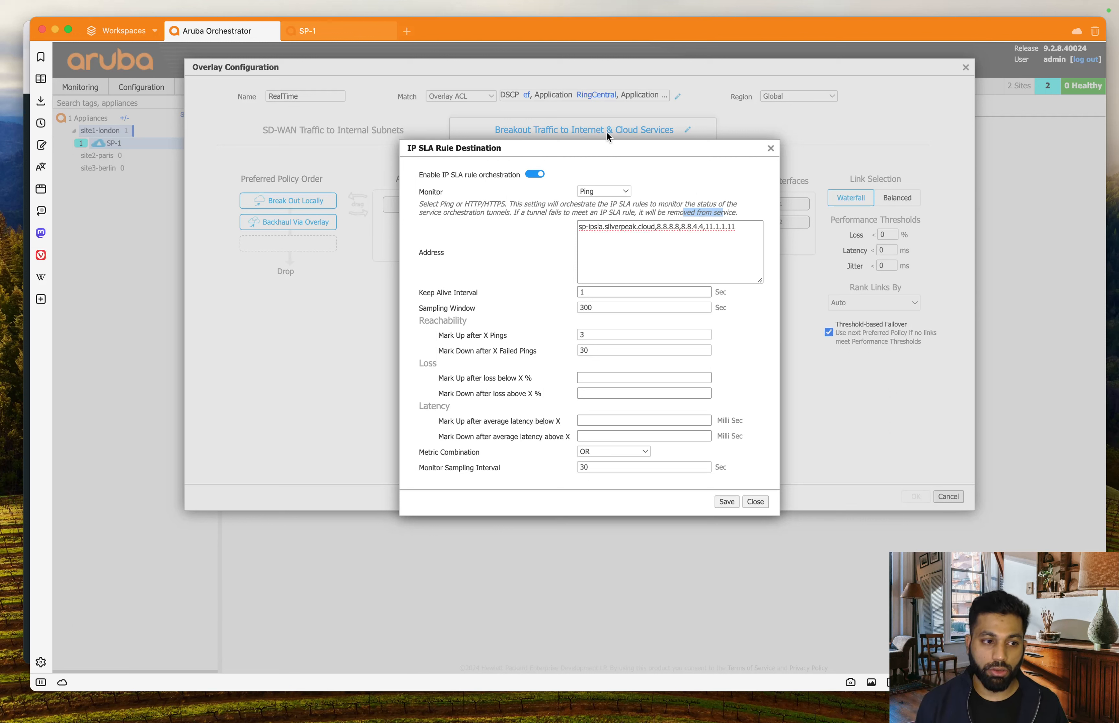
drag(459, 205, 530, 223)
click(529, 235)
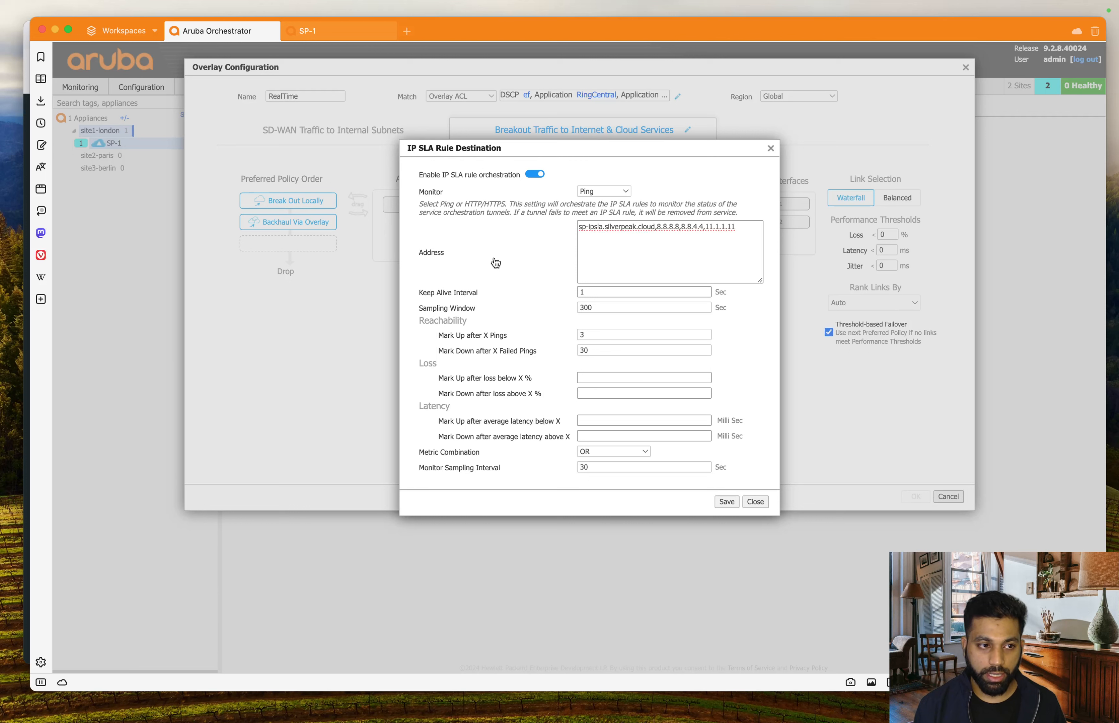
drag(557, 214, 405, 144)
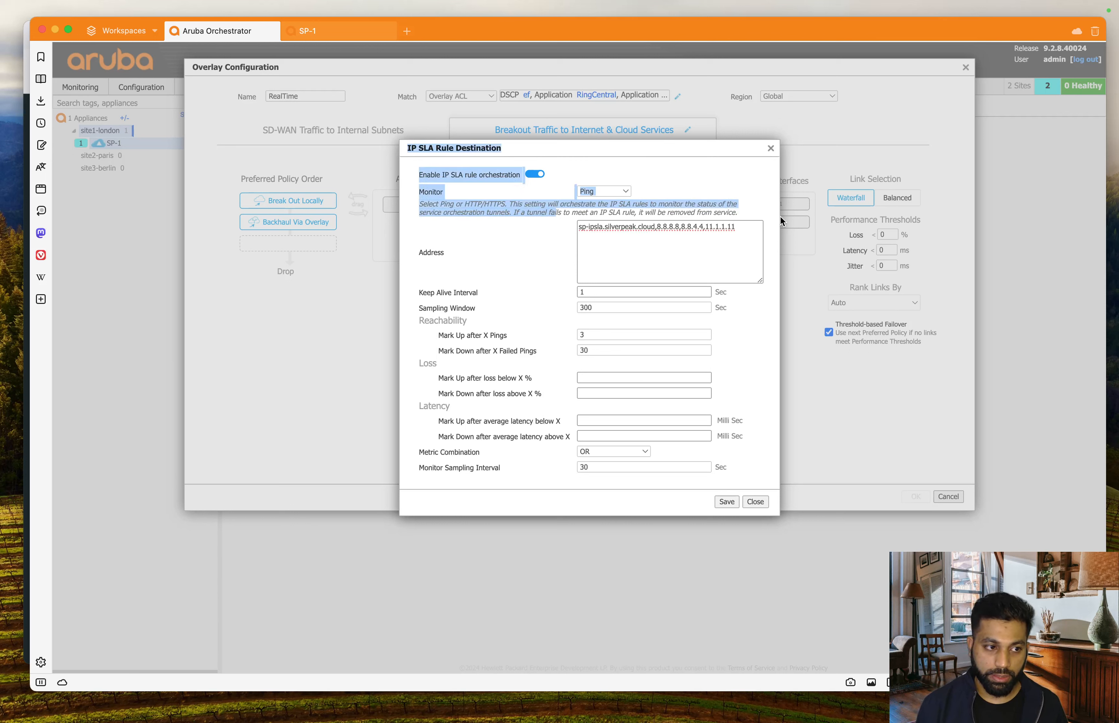
- Highlight the ping address list to point out the 8.8.8.8 and 8.8.4.4 entries
click(568, 276)
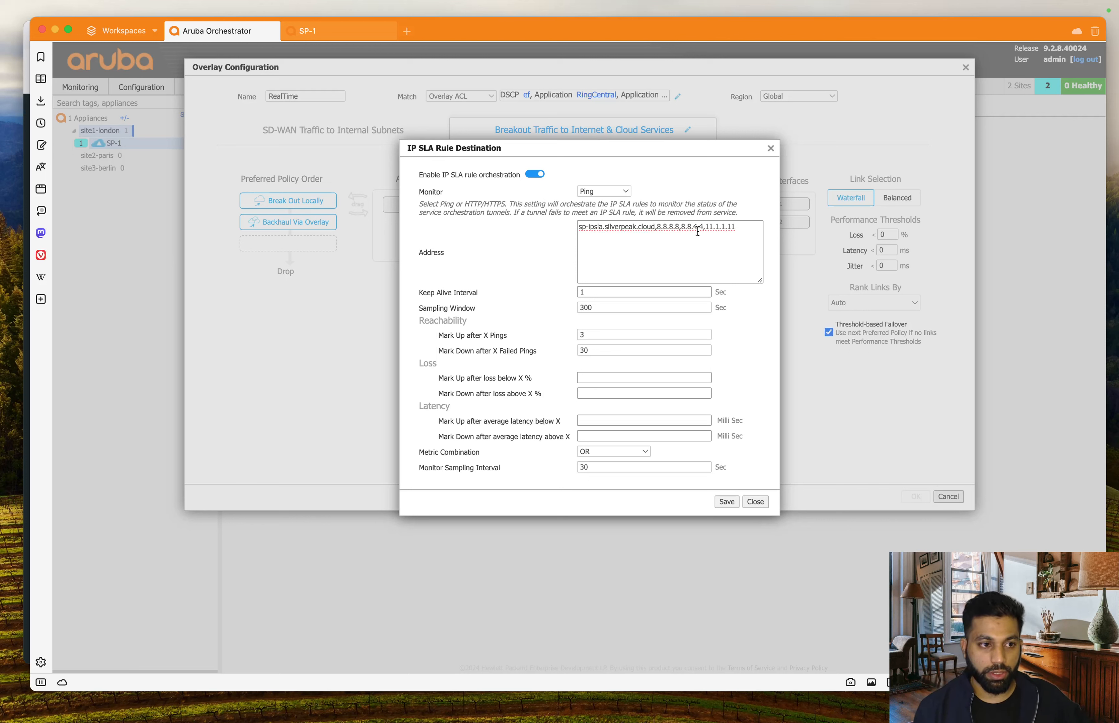
drag(741, 227, 541, 229)
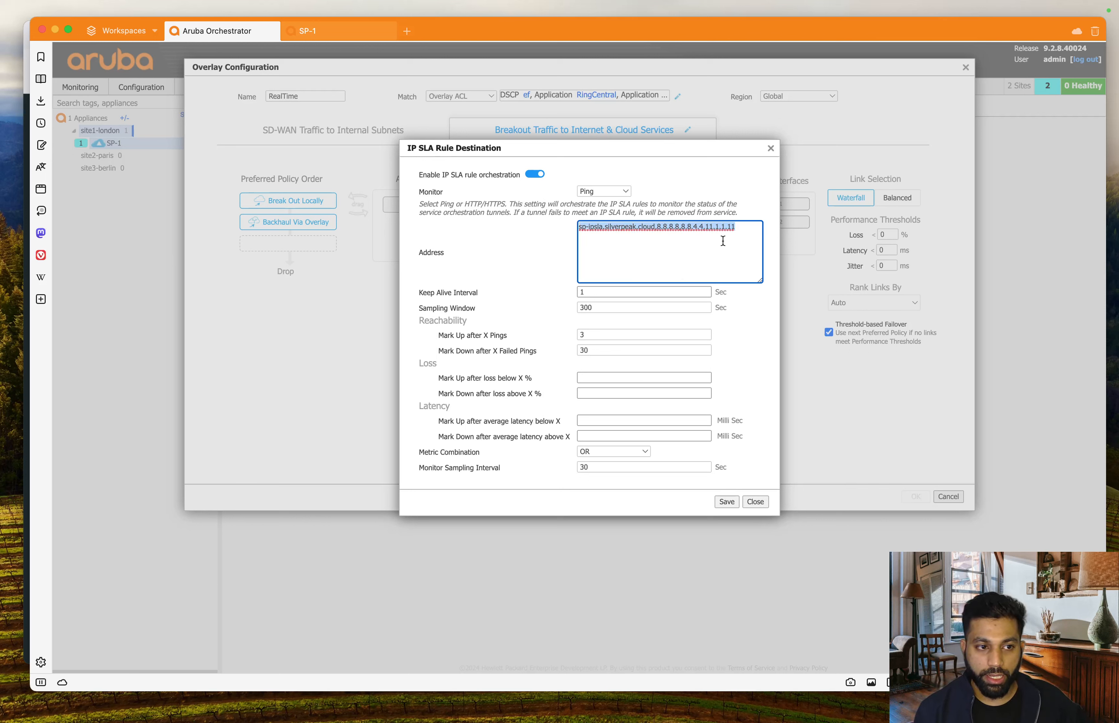
click(748, 229)
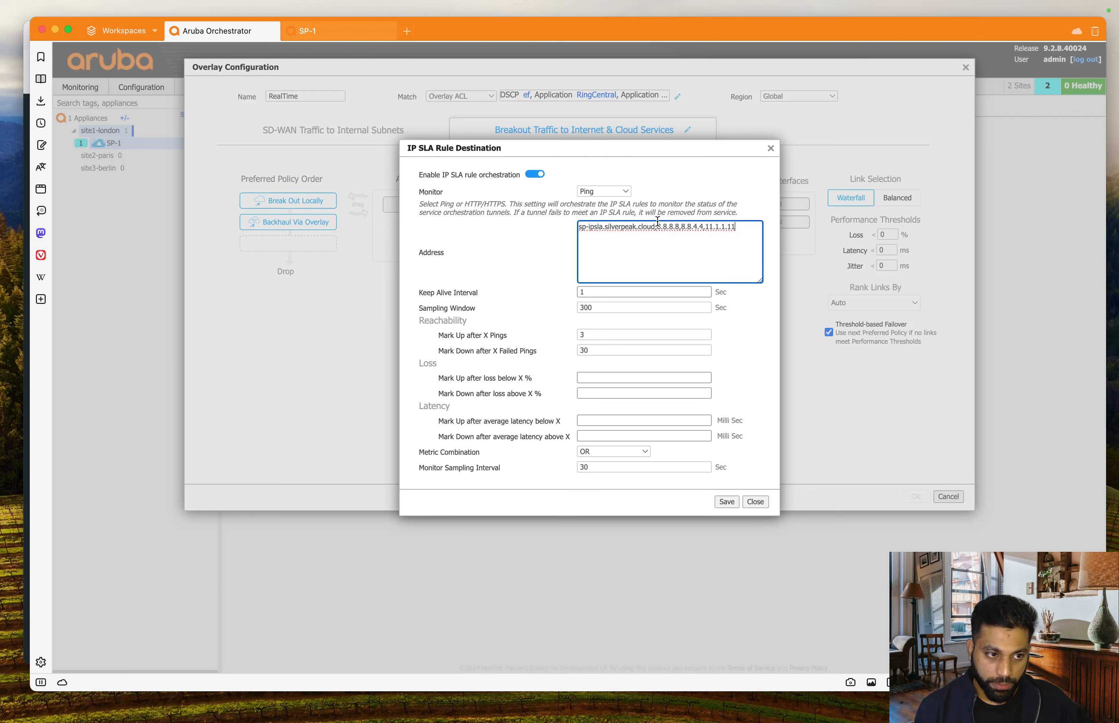
triple_click(674, 223)
click(716, 238)
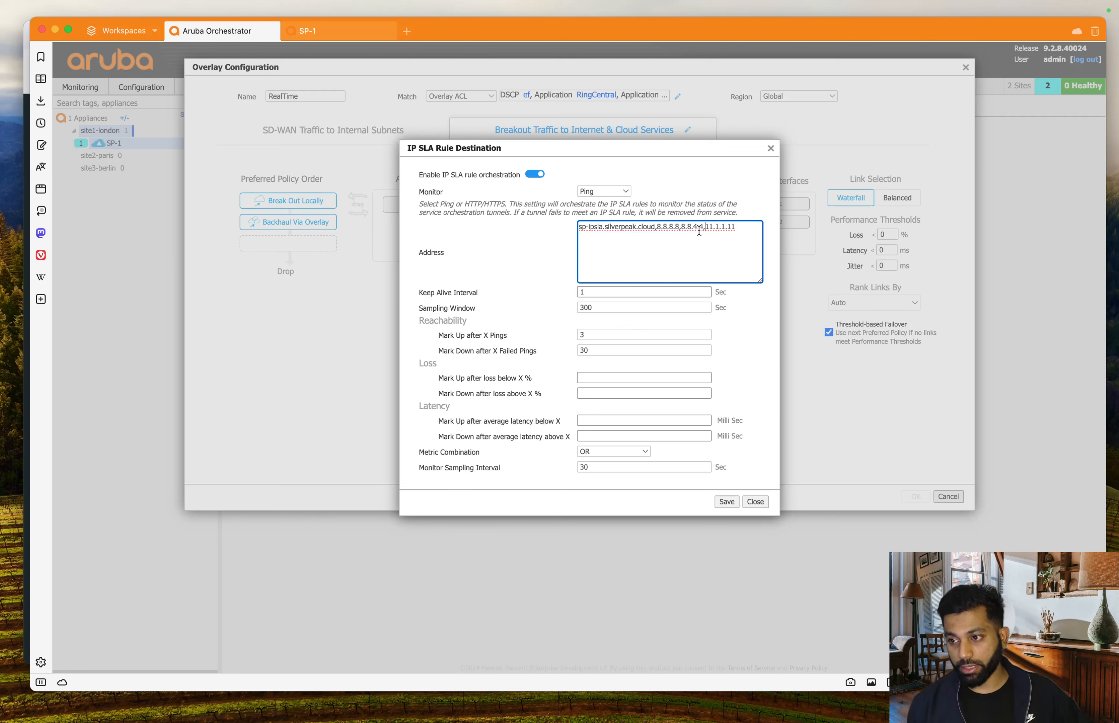
drag(657, 228, 567, 232)
click(718, 243)
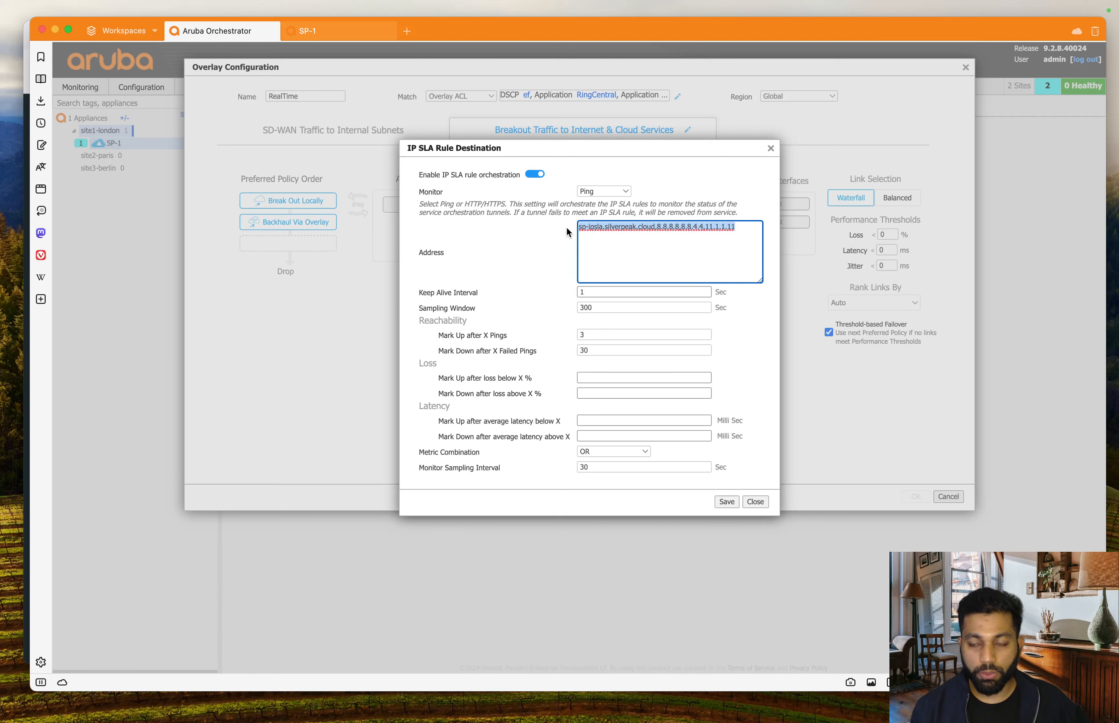
- Briefly select the 8.8.8.8 entry, then close the IP SLA dialog without saving
click(660, 244)
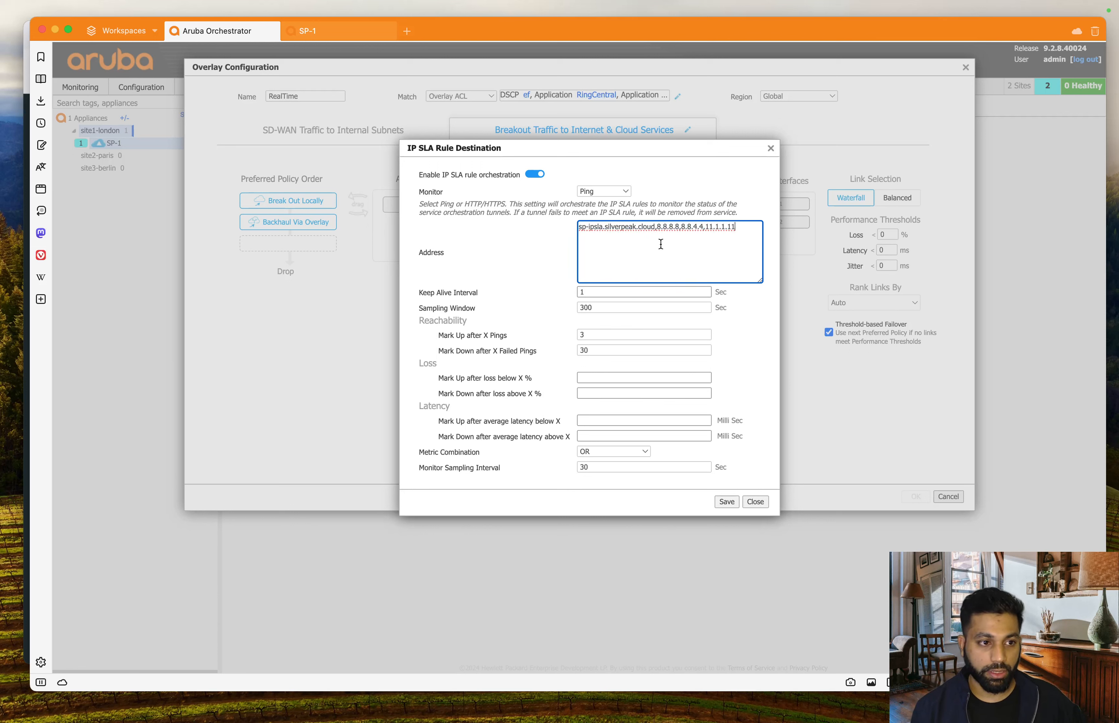
drag(657, 227, 679, 227)
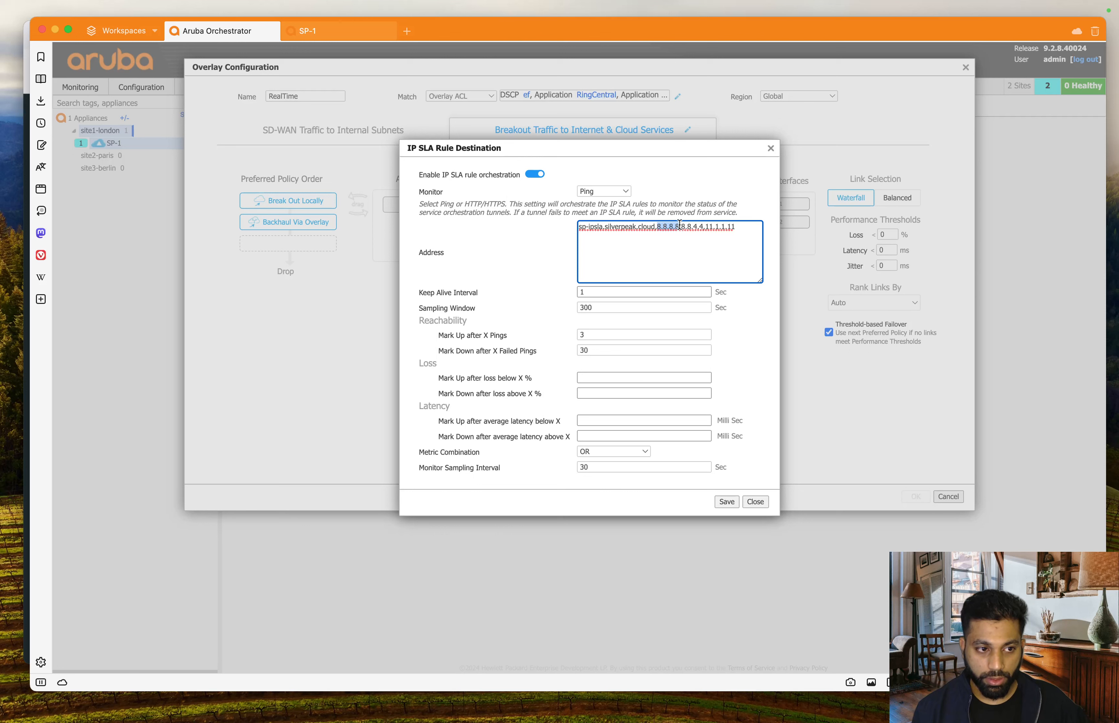
click(688, 249)
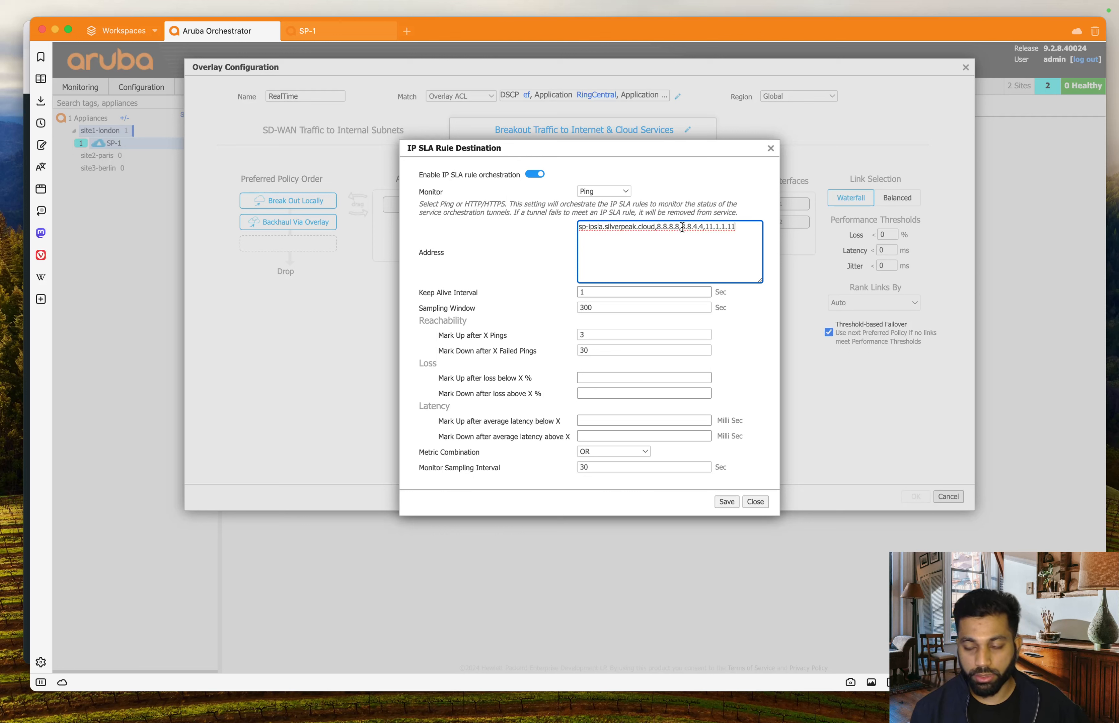
click(669, 293)
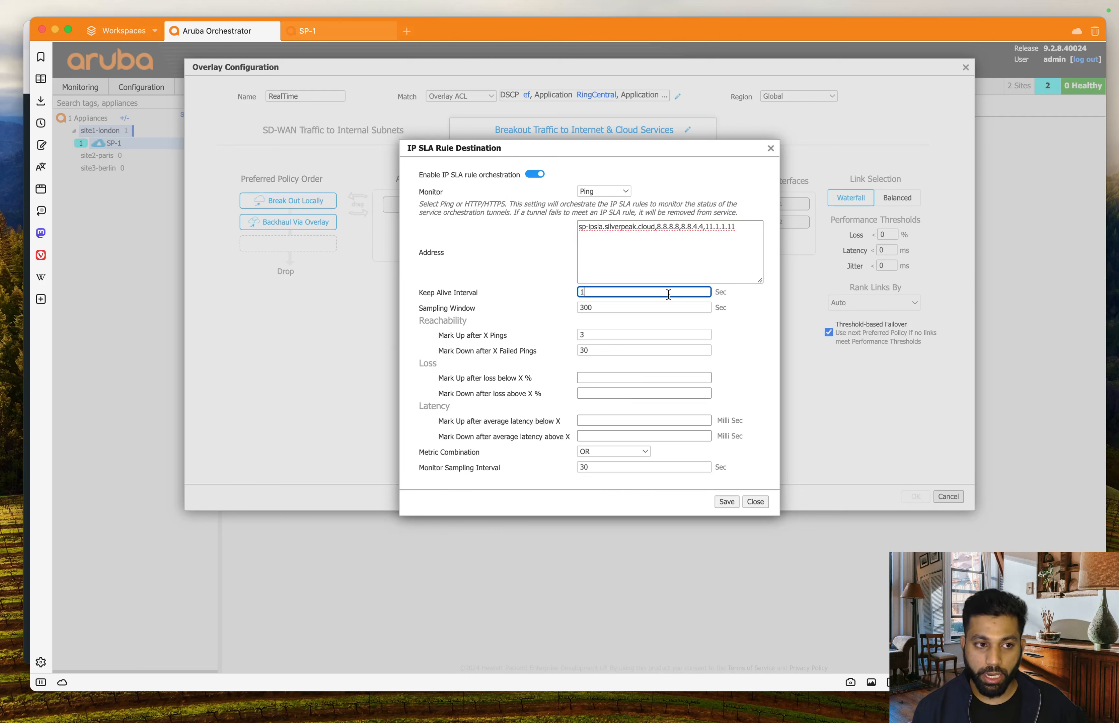
click(756, 502)
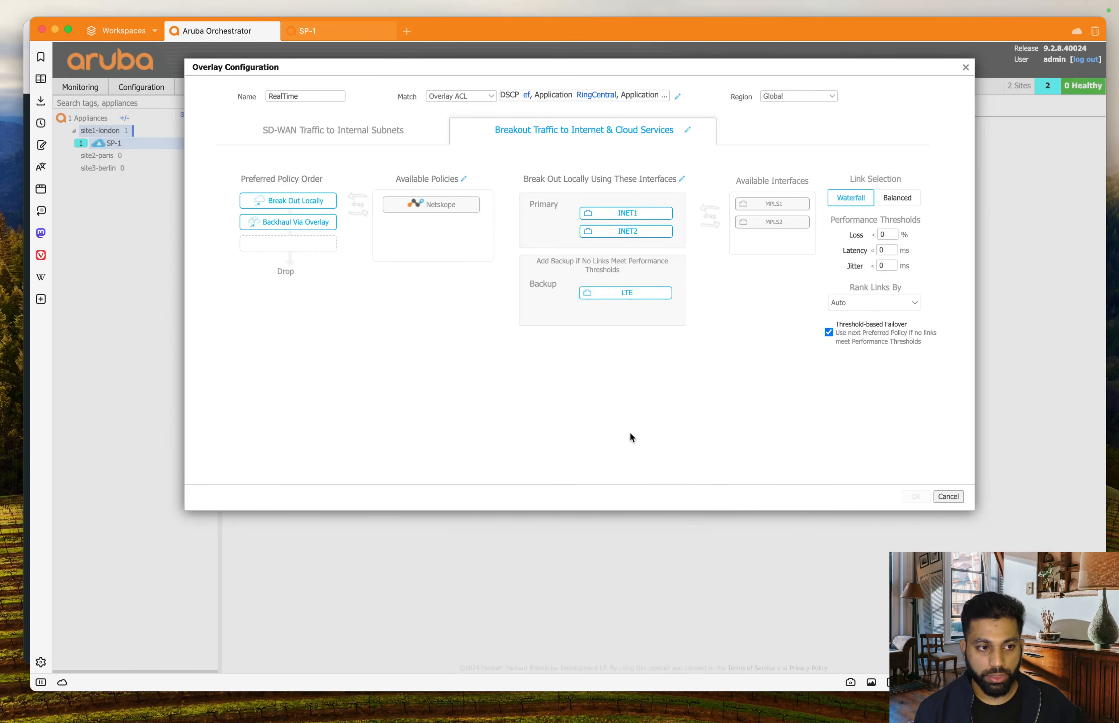
- Close the RealTime overlay editor to return to the four-overlay list
click(966, 67)
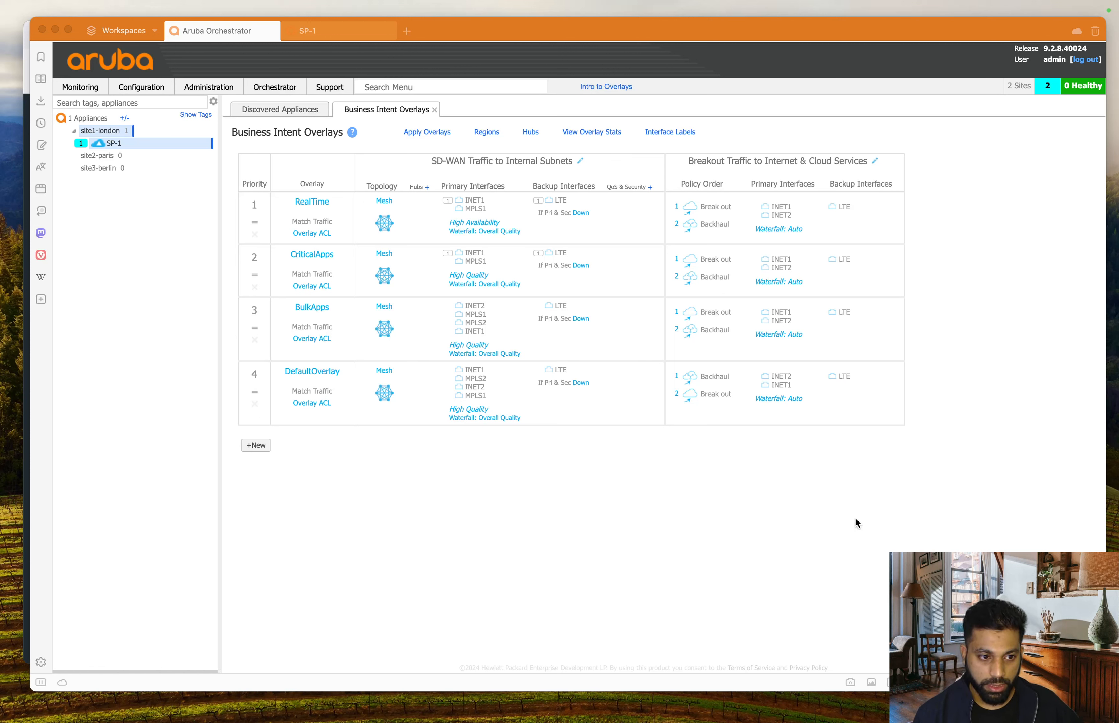
click(864, 524)
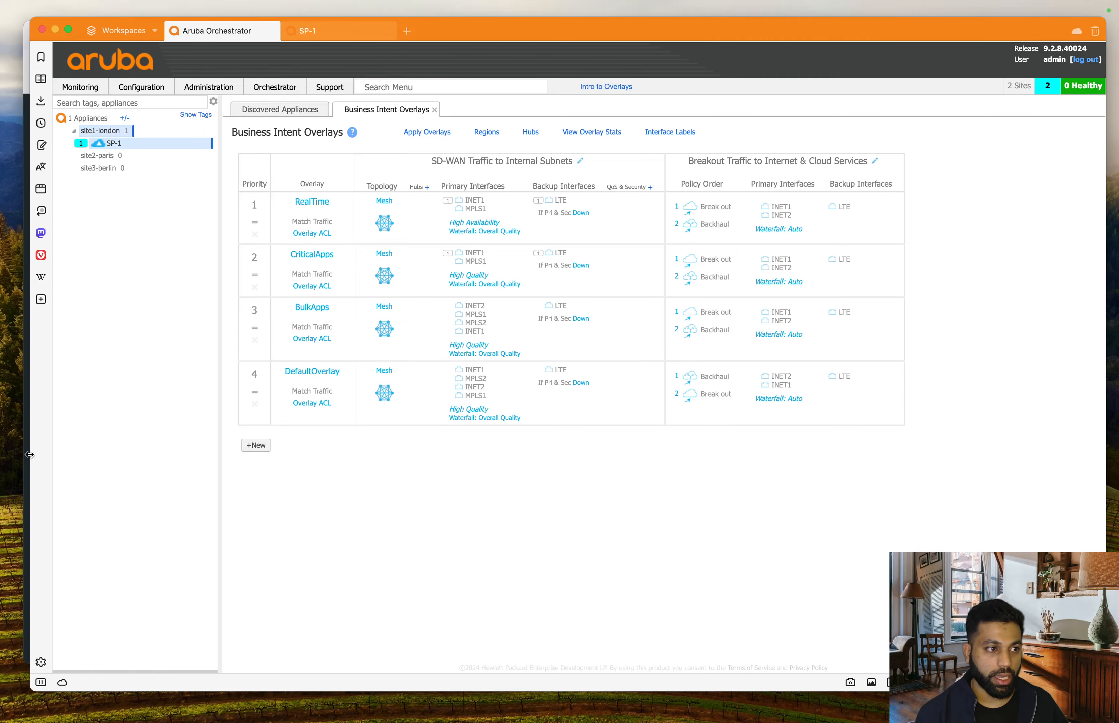
key(ctrl+Up)
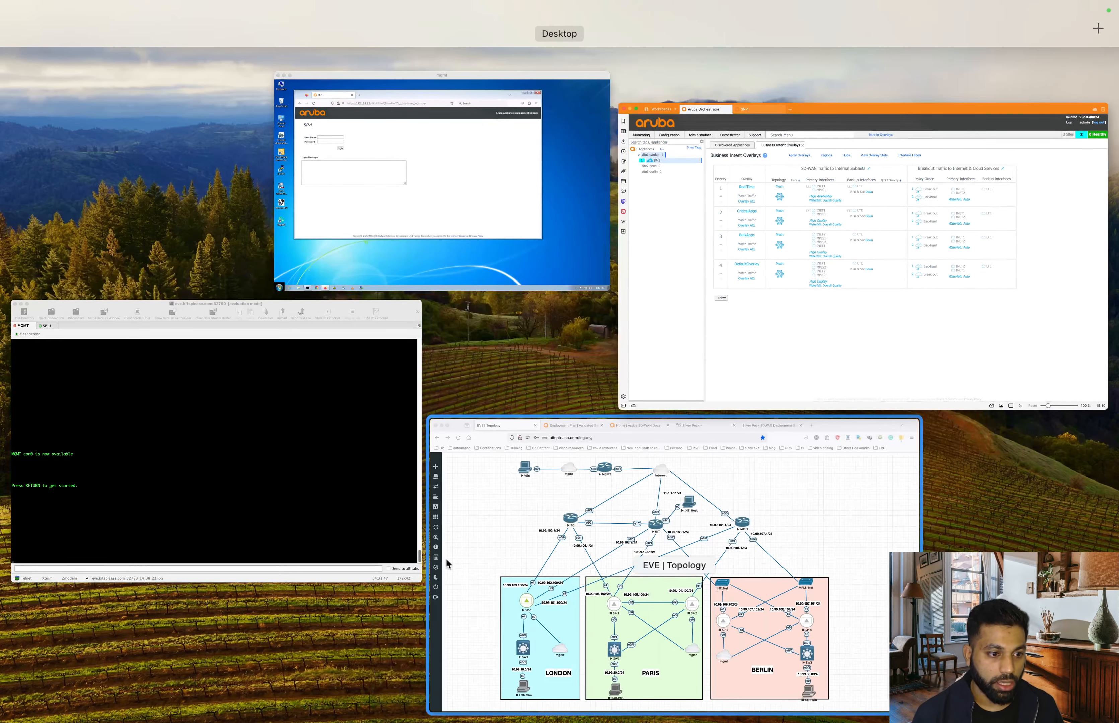
click(620, 573)
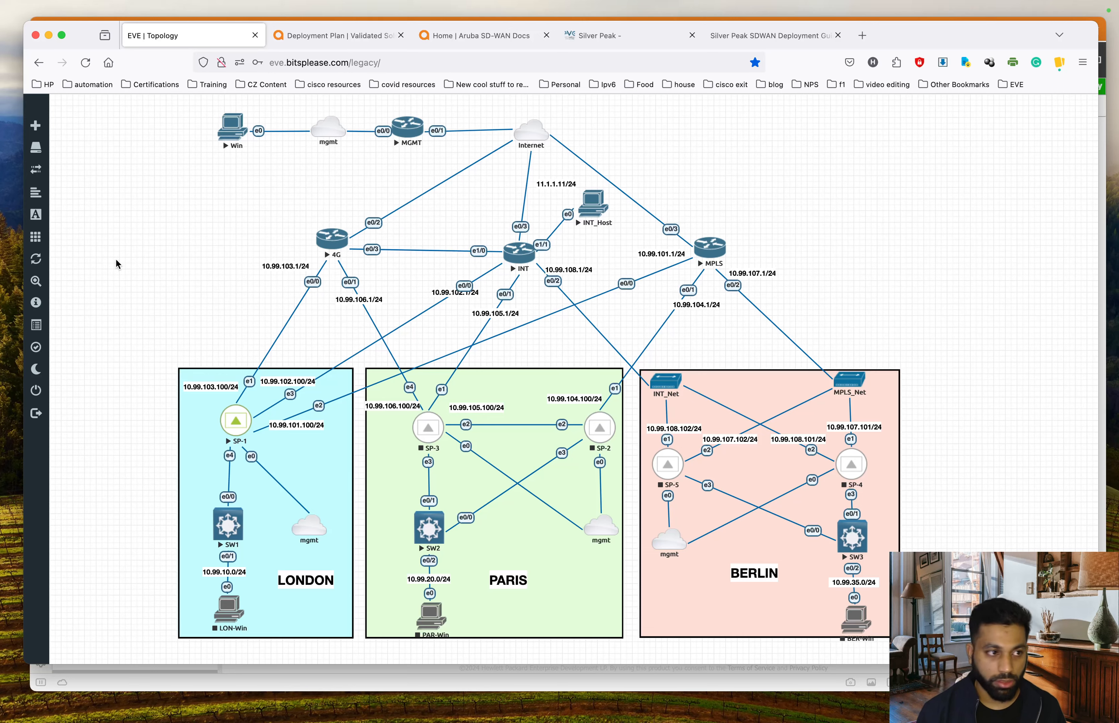
key(ctrl+Up)
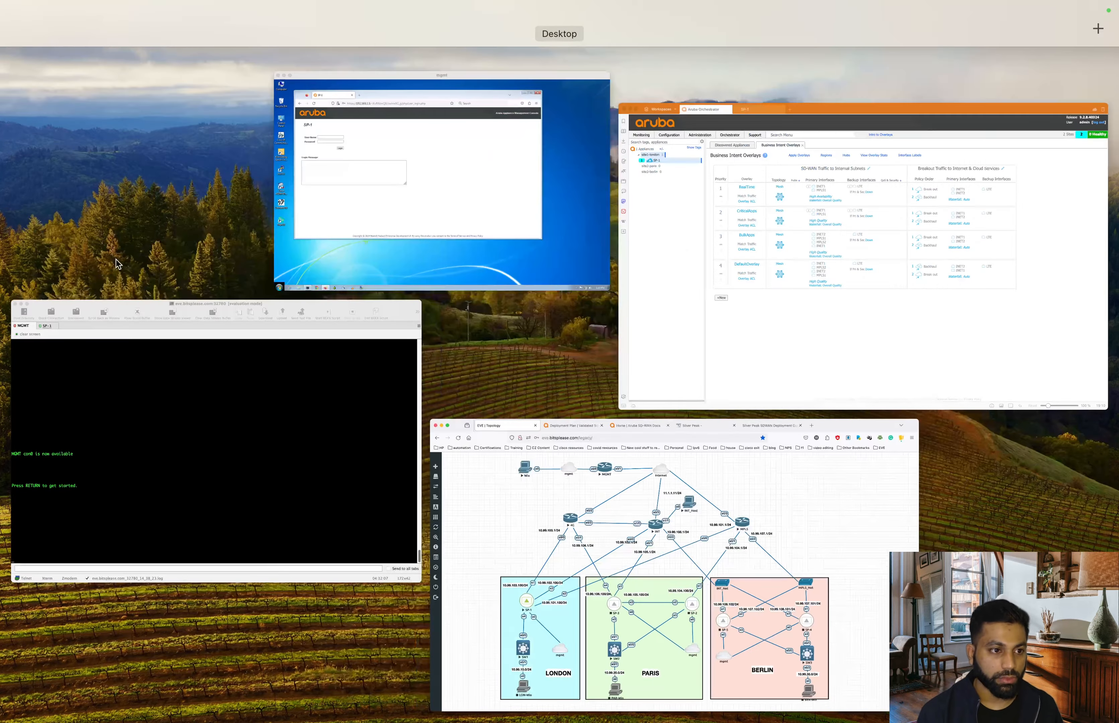
click(948, 229)
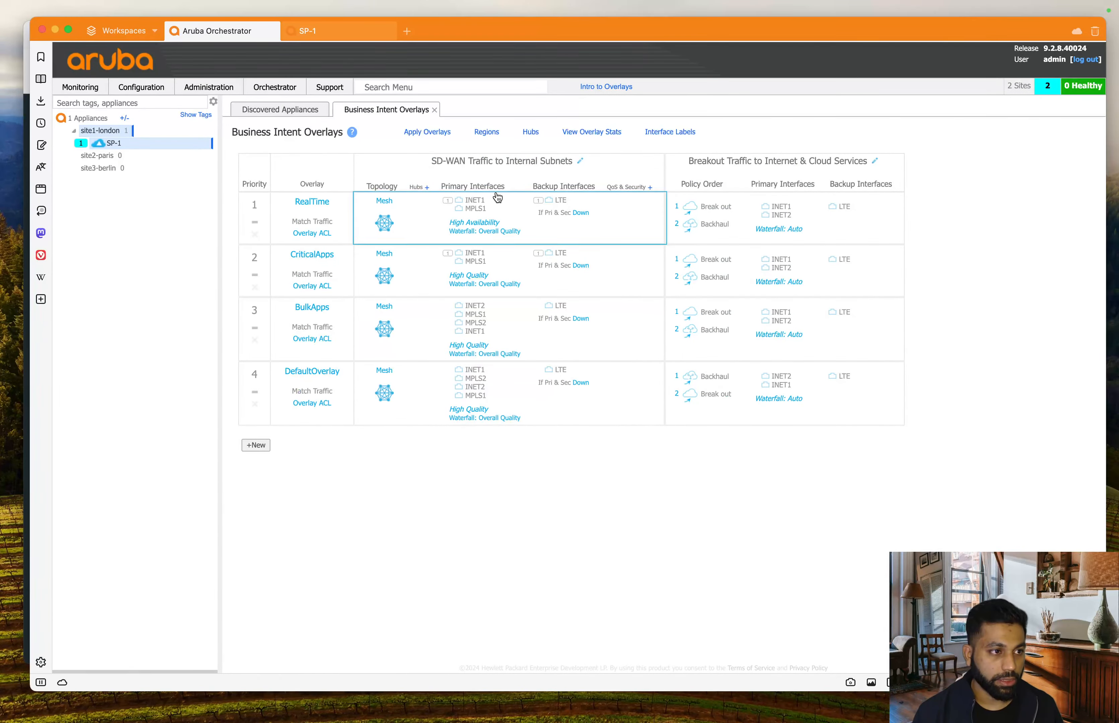
- On the SP-1 appliance, open Maintenance > Ping / Traceroute and enter host 11.1.1.11
click(340, 32)
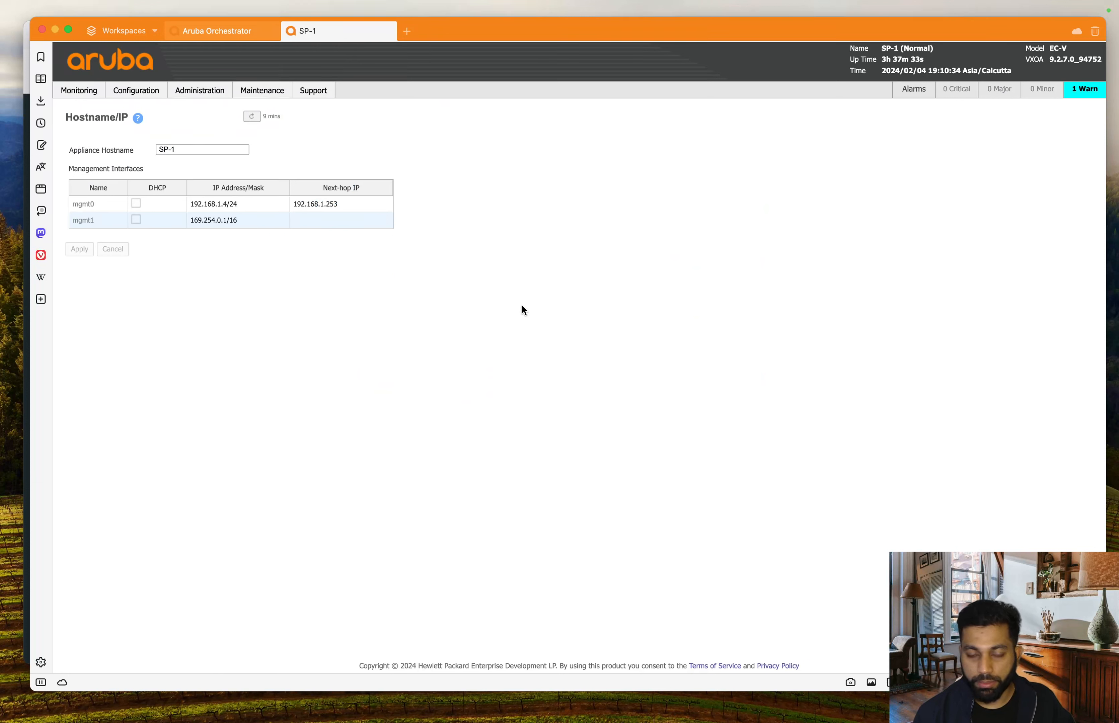
mouse_move(277, 100)
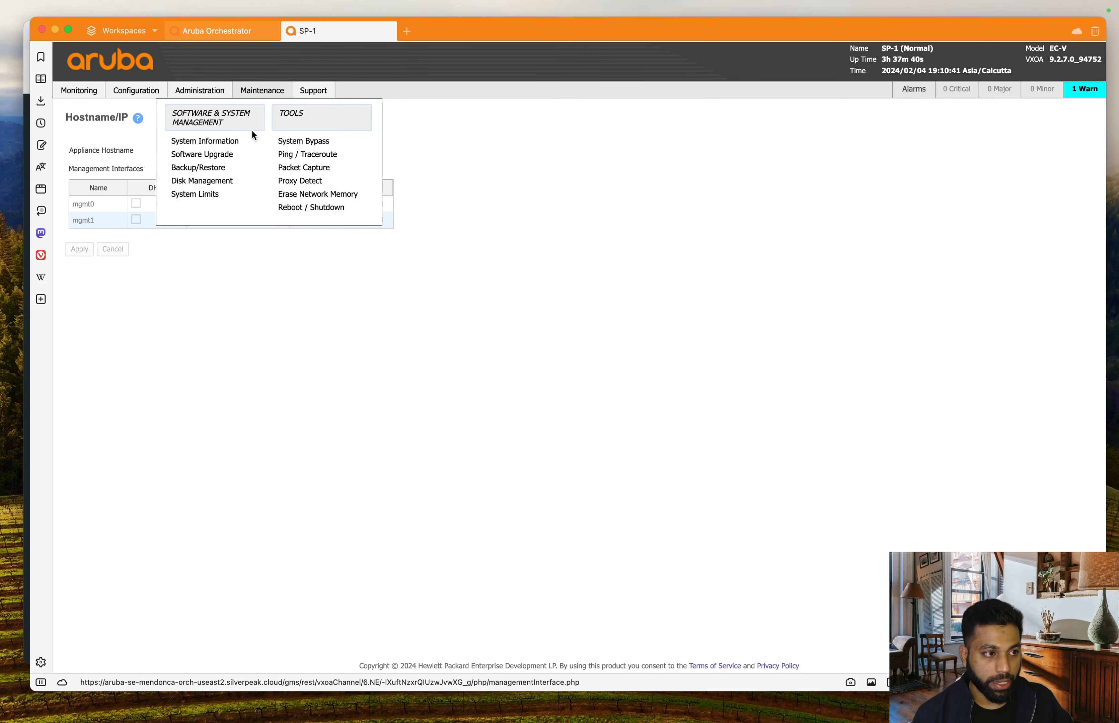
click(308, 154)
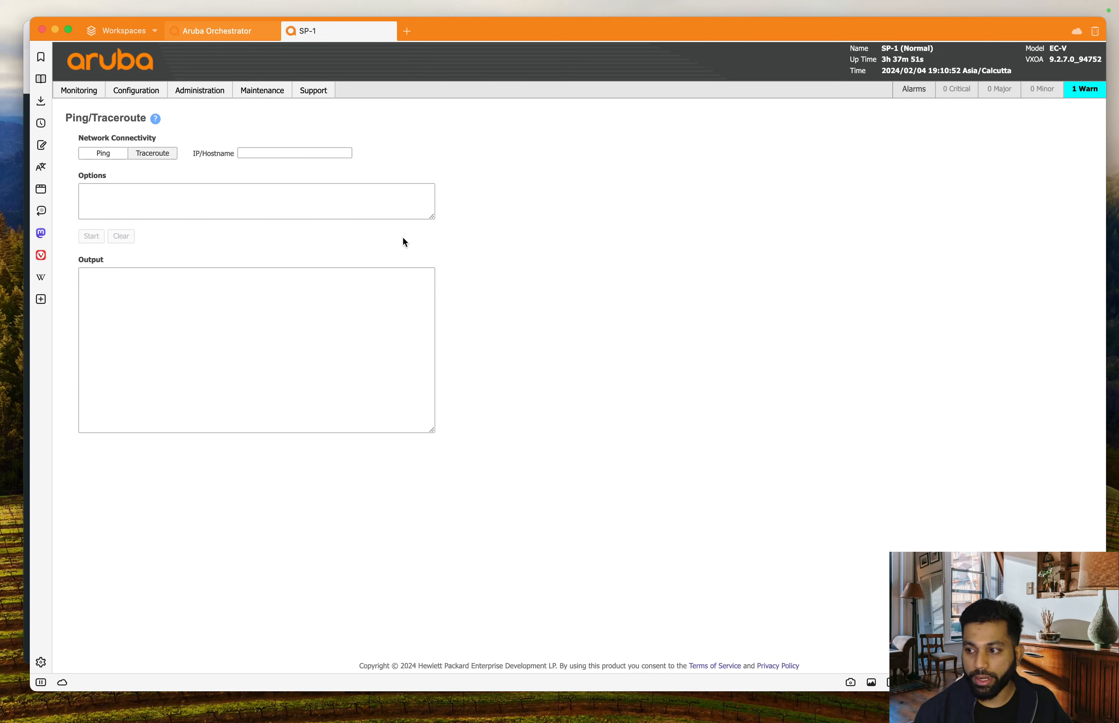
text(1)
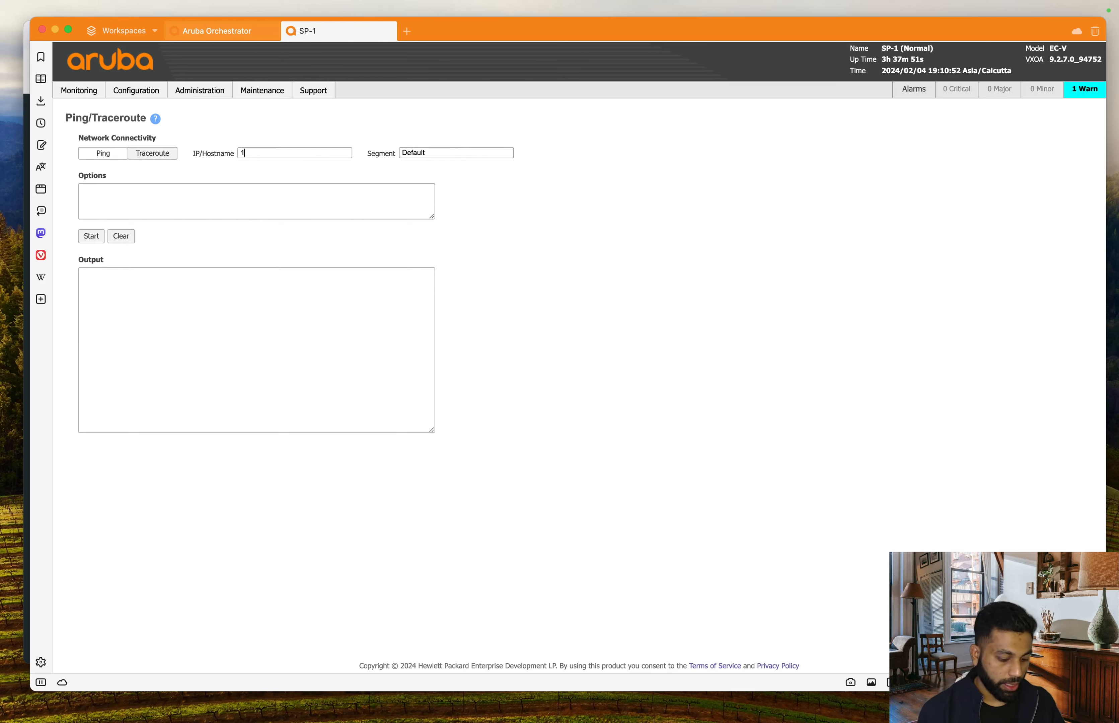
text(1.1.1.11)
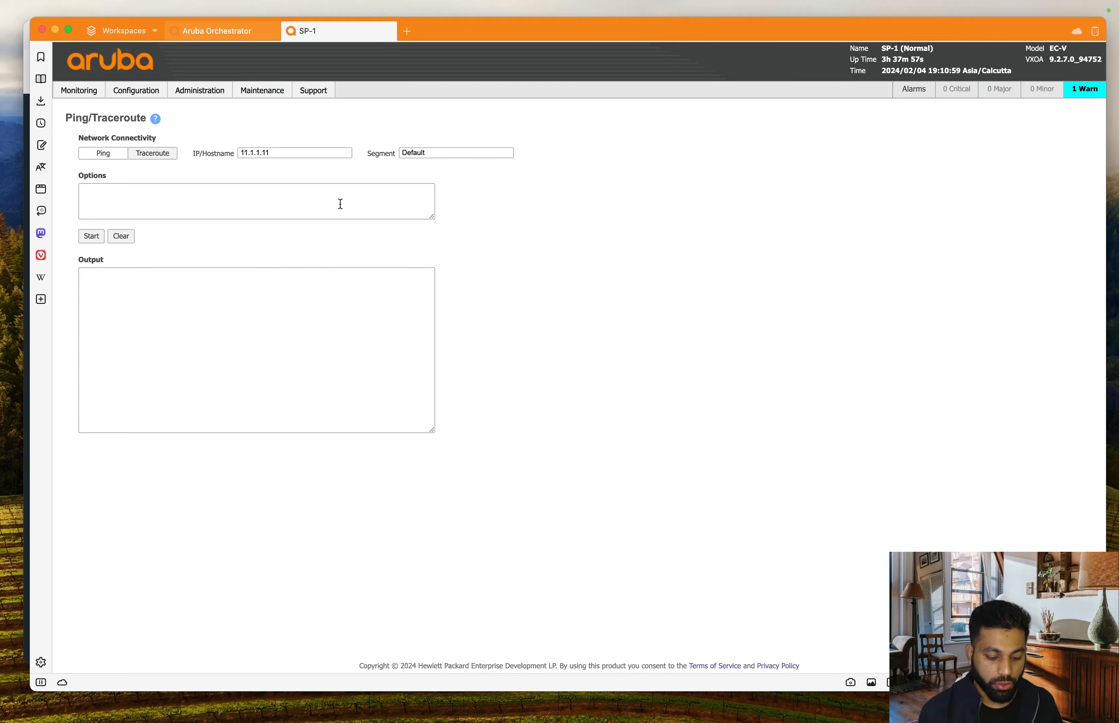
- Check the EVE lab topology, then return to the SP-1 appliance window
key(ctrl+Up)
click(473, 534)
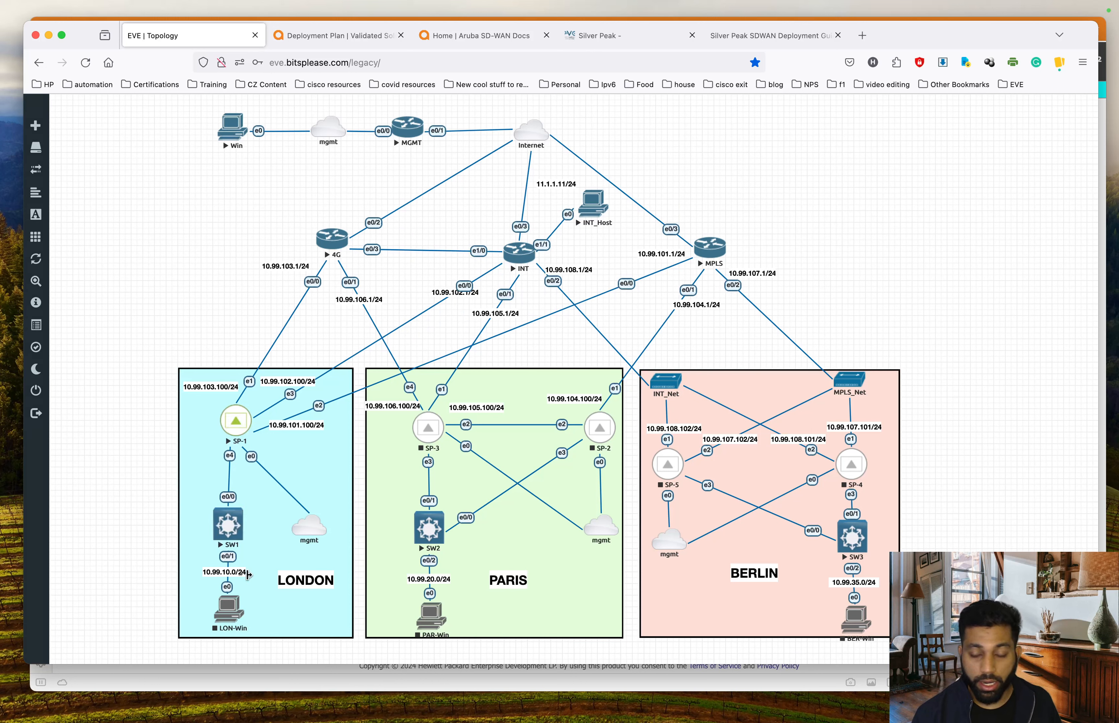
key(ctrl+Up)
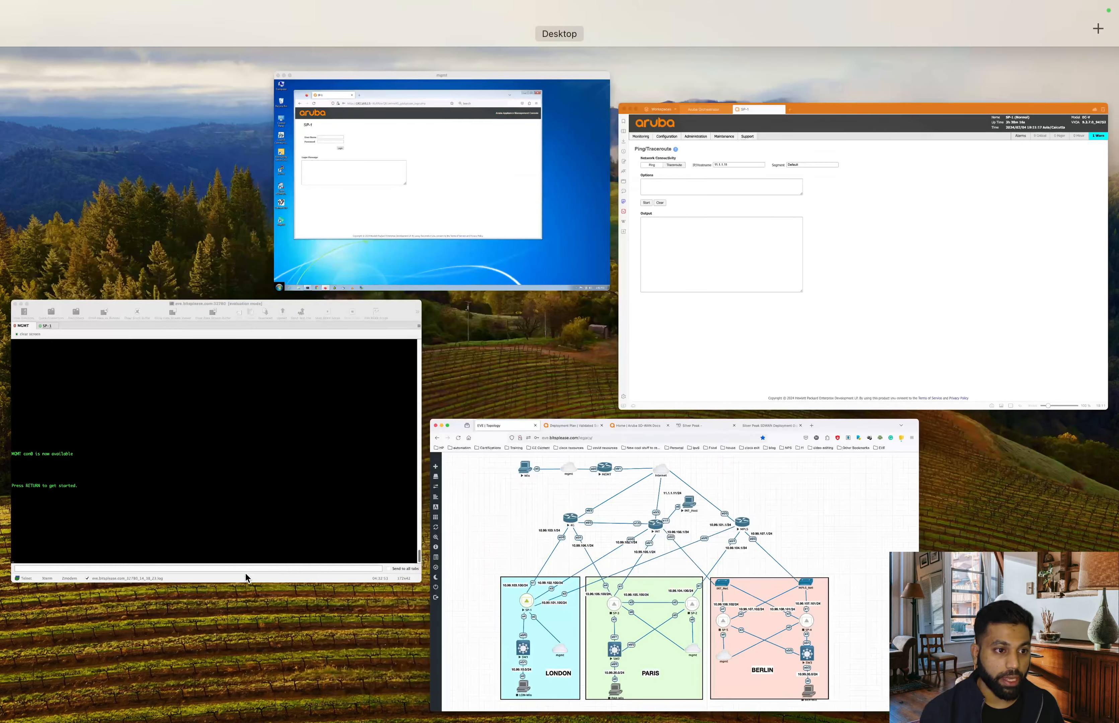
click(743, 332)
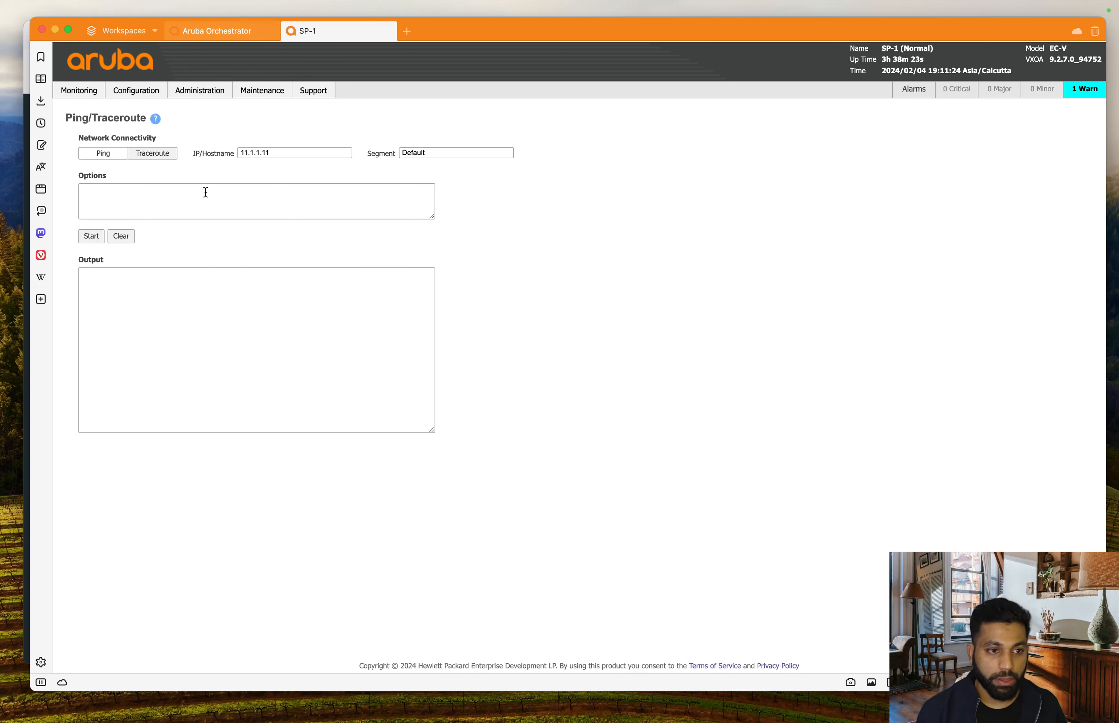
- Ping 11.1.1.11 with option -I 10.99.10.100, confirming 0% packet loss
text(-)
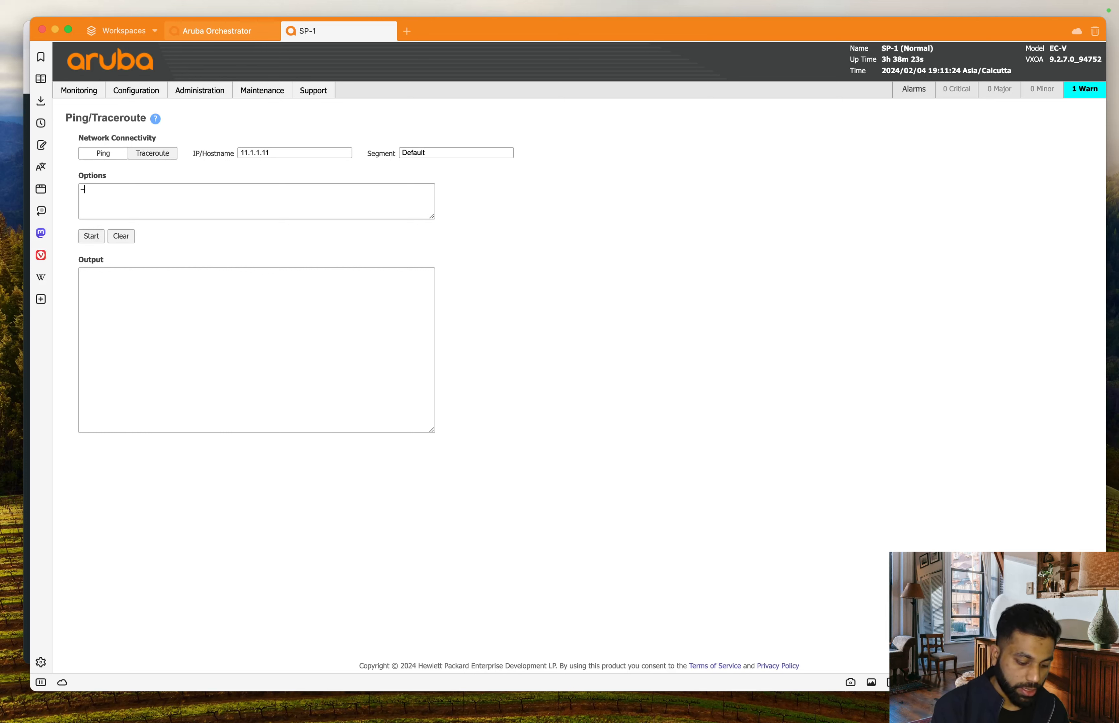
text(I 10.)
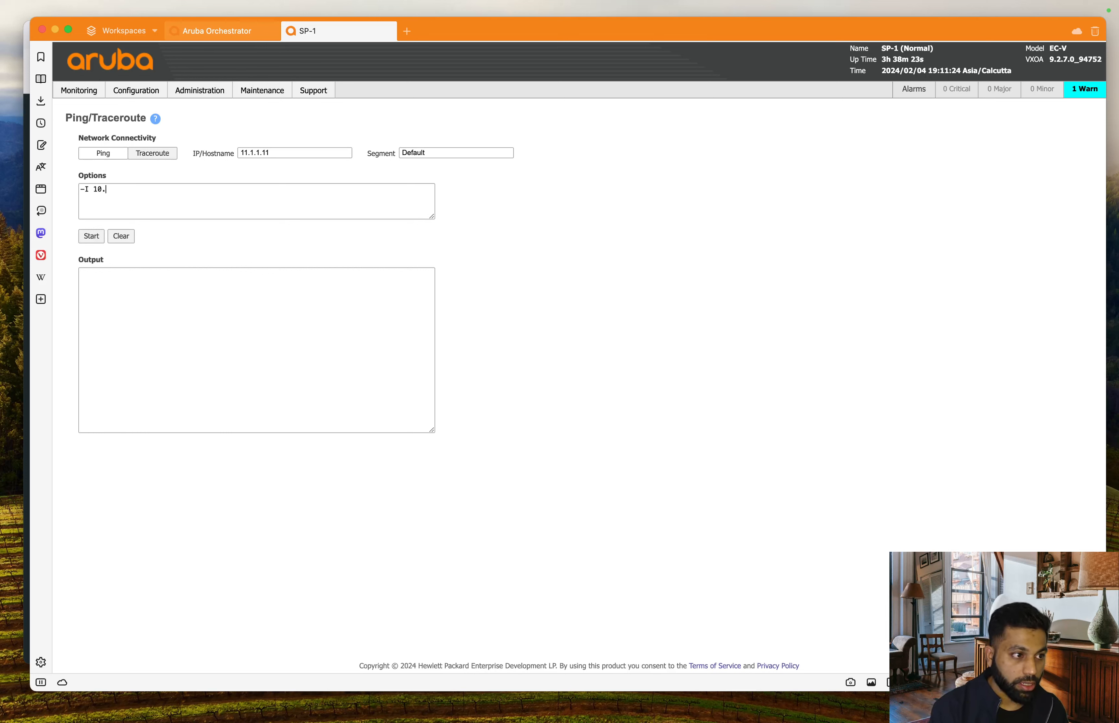
text(99.1)
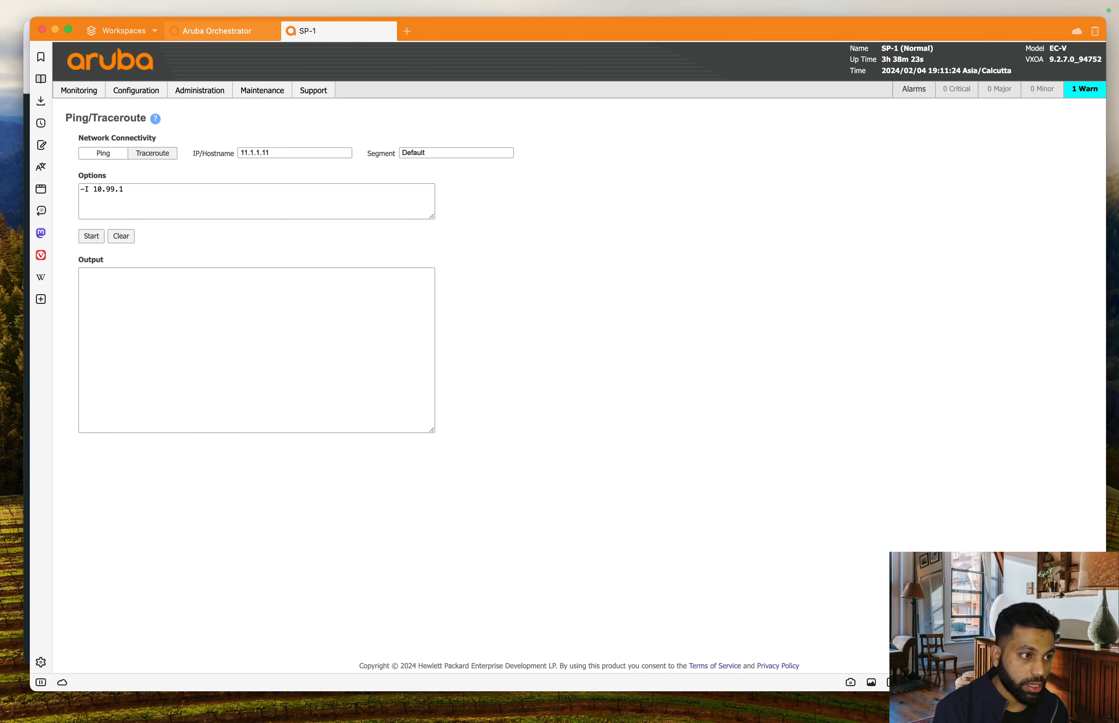
text(0.100)
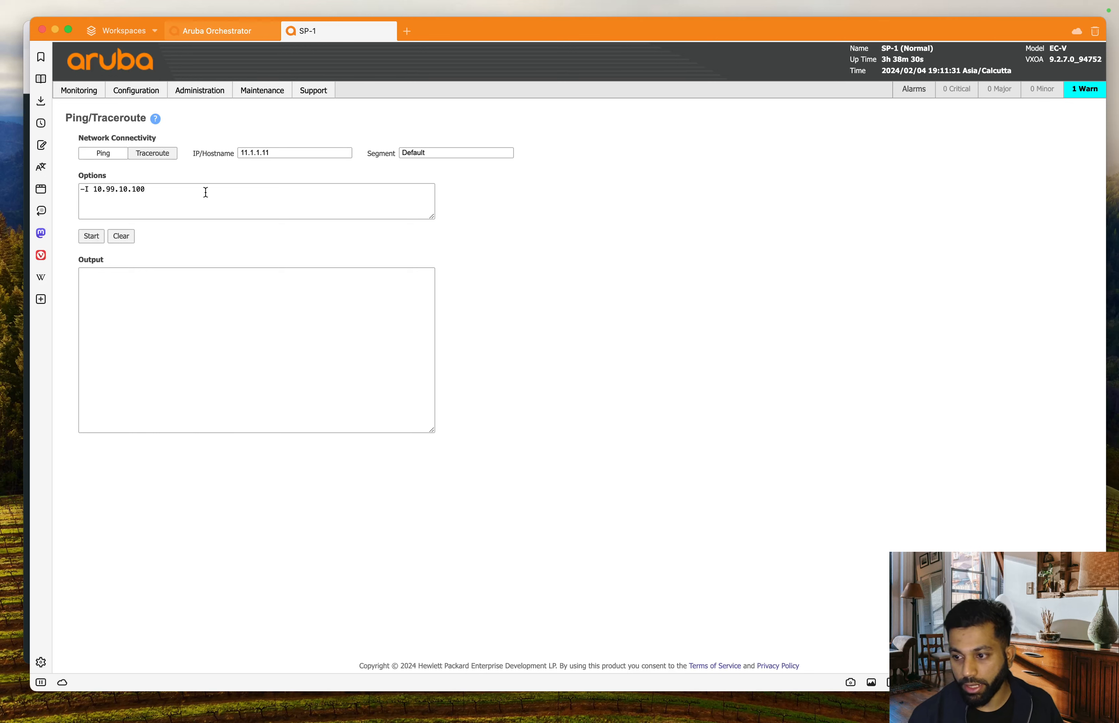
click(91, 236)
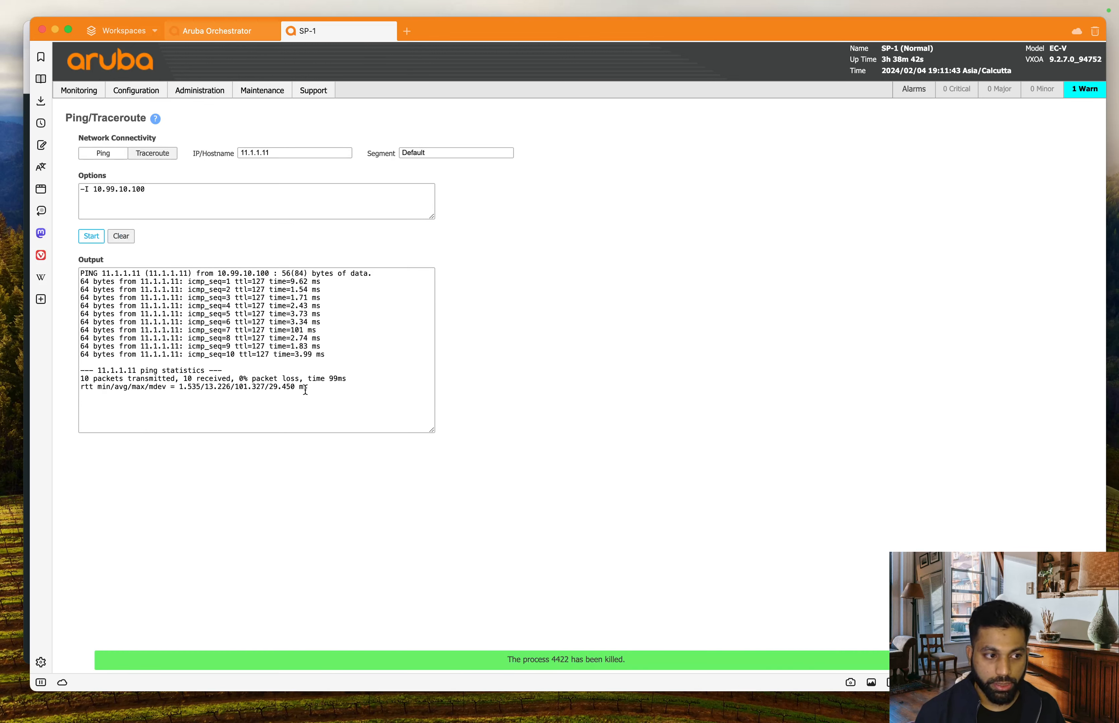
drag(149, 379, 348, 379)
key(super+Tab)
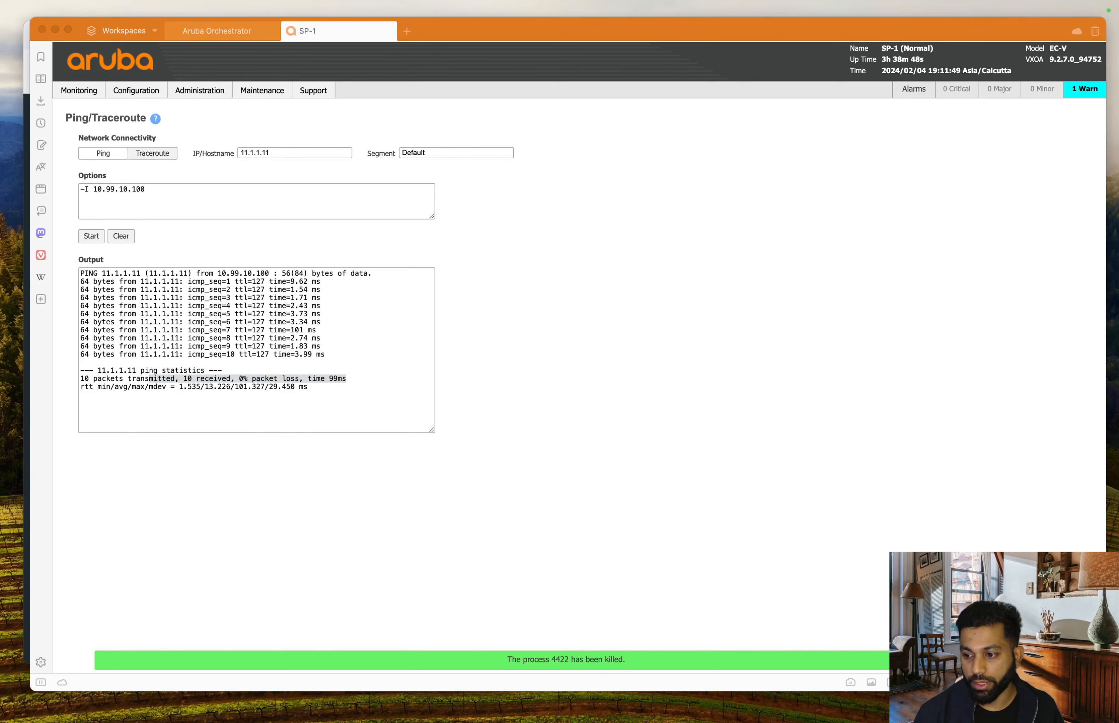
click(670, 203)
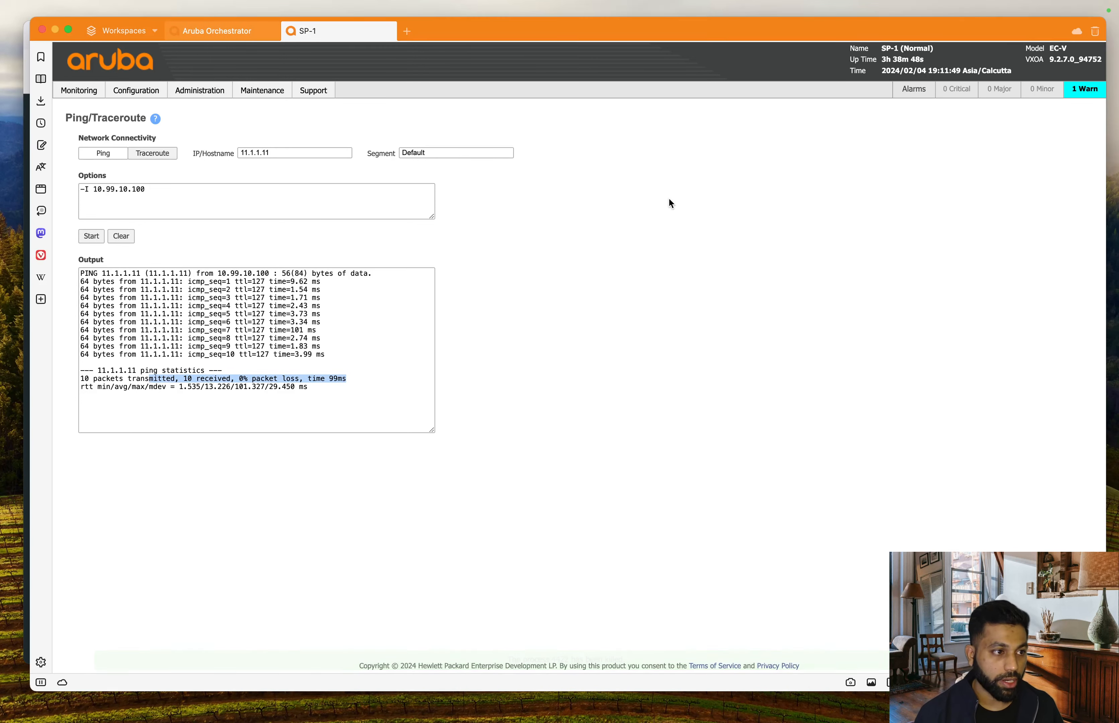
- Traceroute to 11.1.1.11 with -s 10.99.10.100, reaching it via first hop 10.99.102.1
click(151, 155)
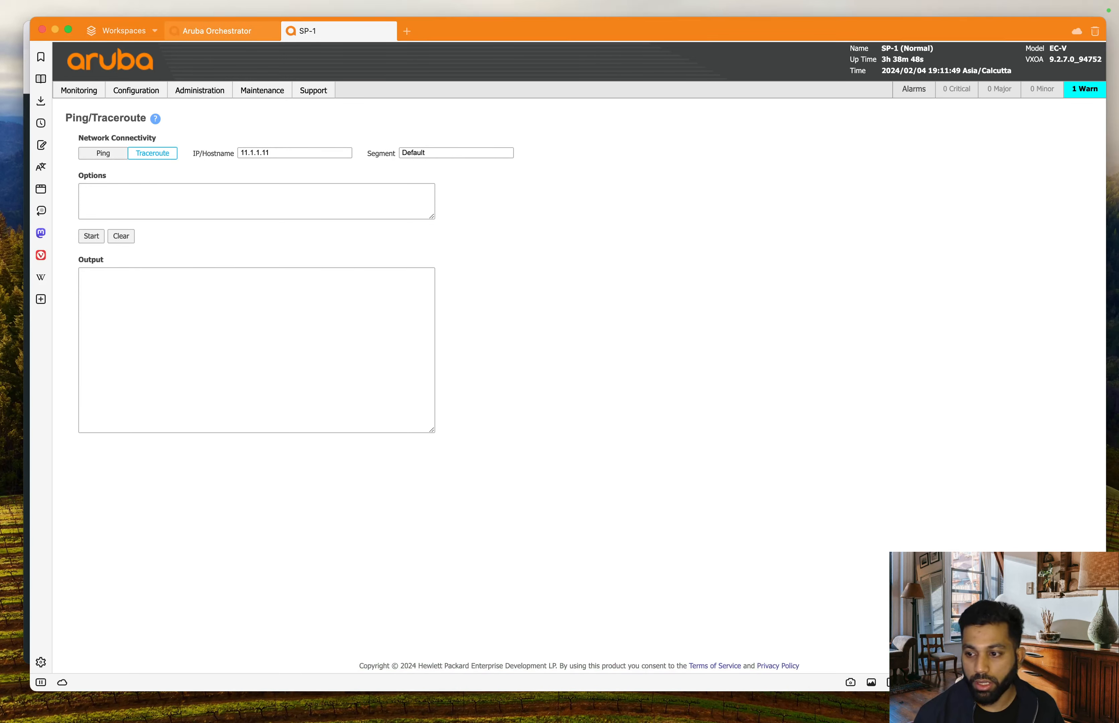
click(283, 221)
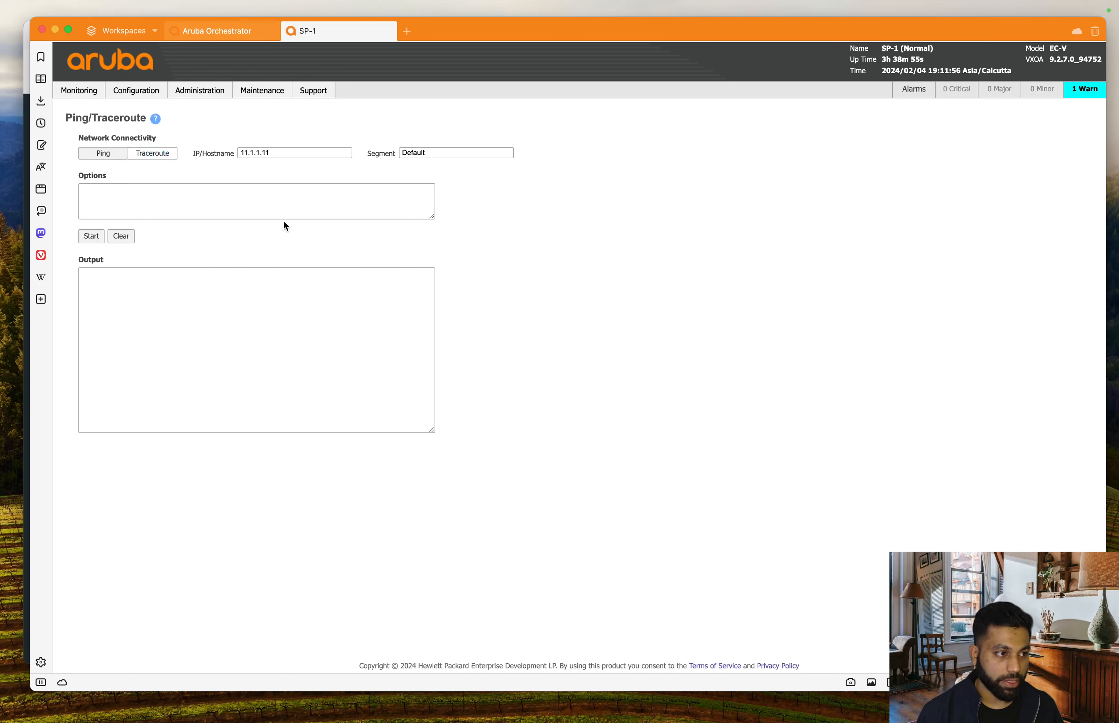
click(279, 205)
text(-s)
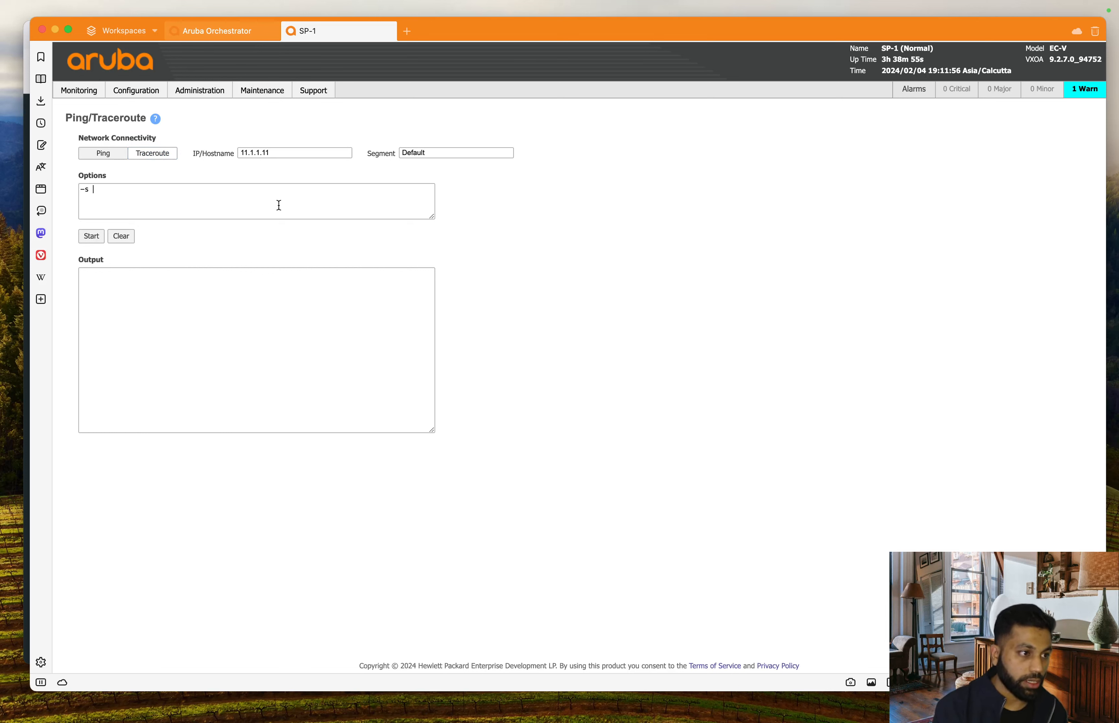
text( 10.)
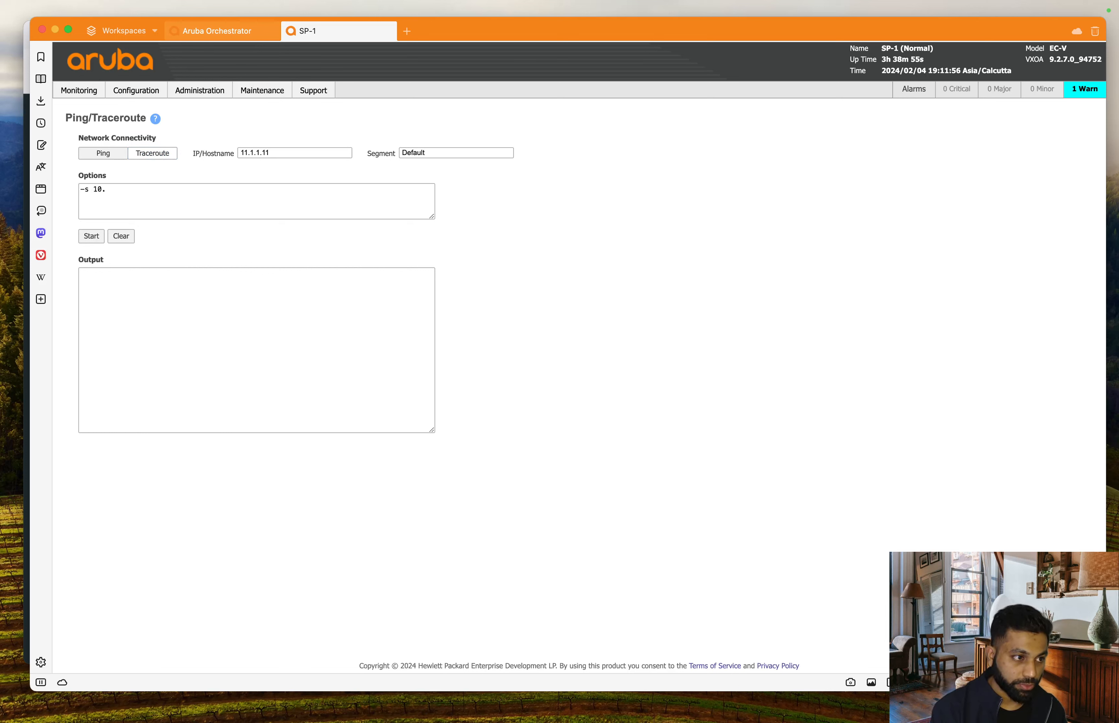
text(99)
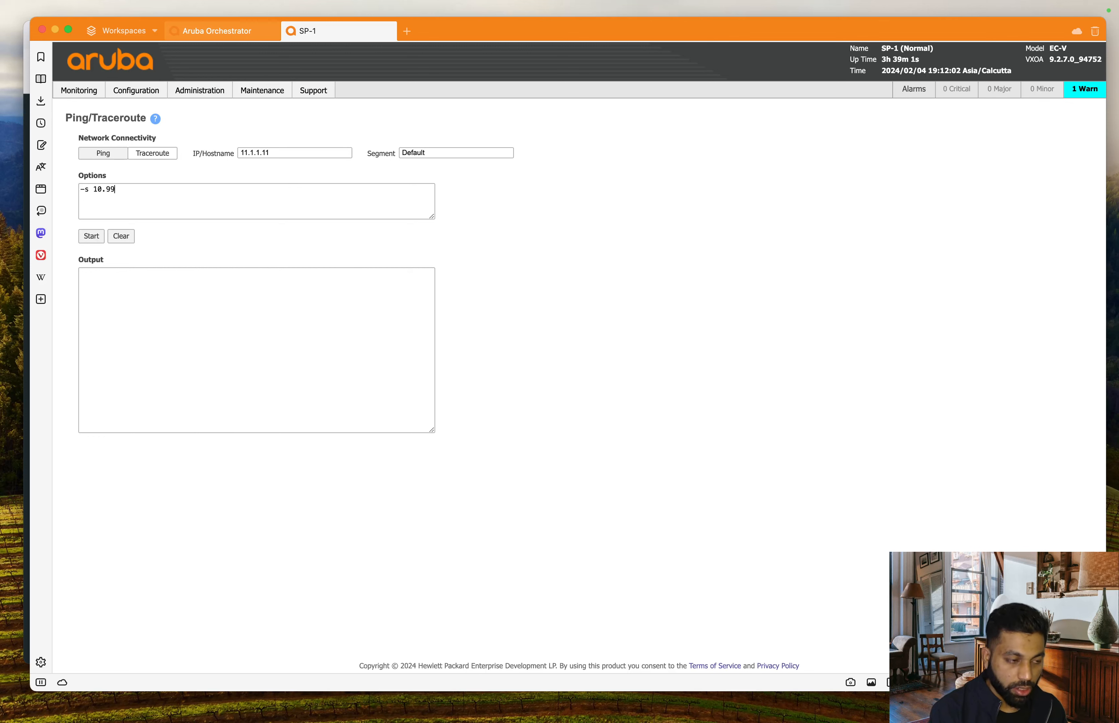
text(.10.100)
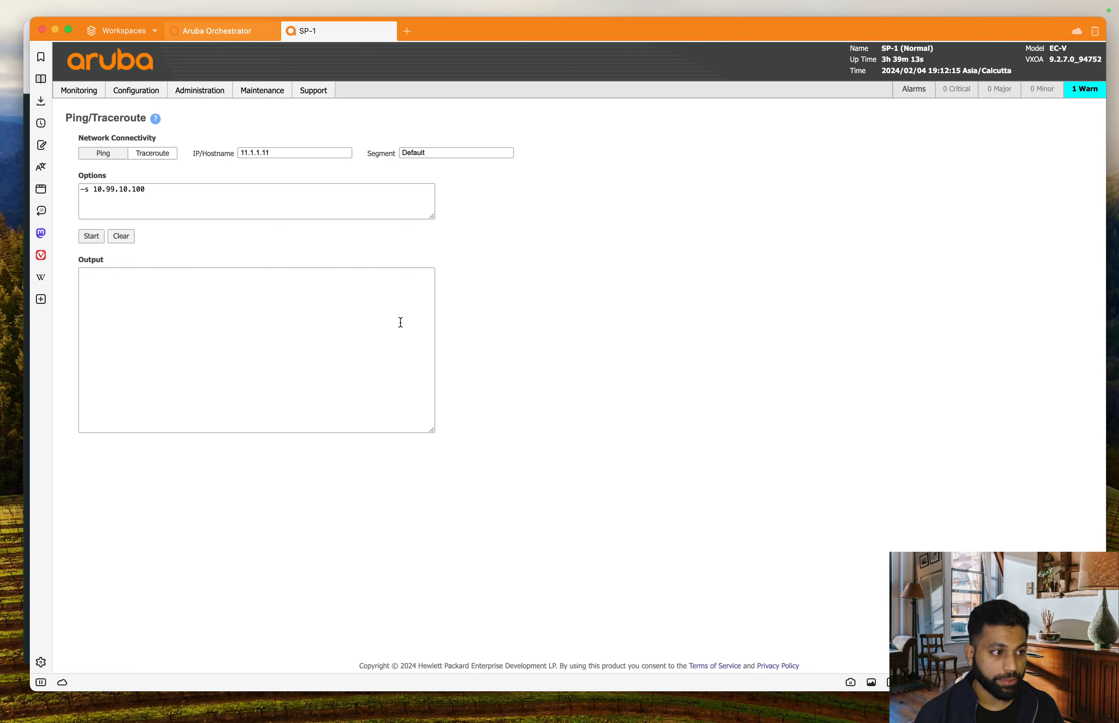
click(90, 238)
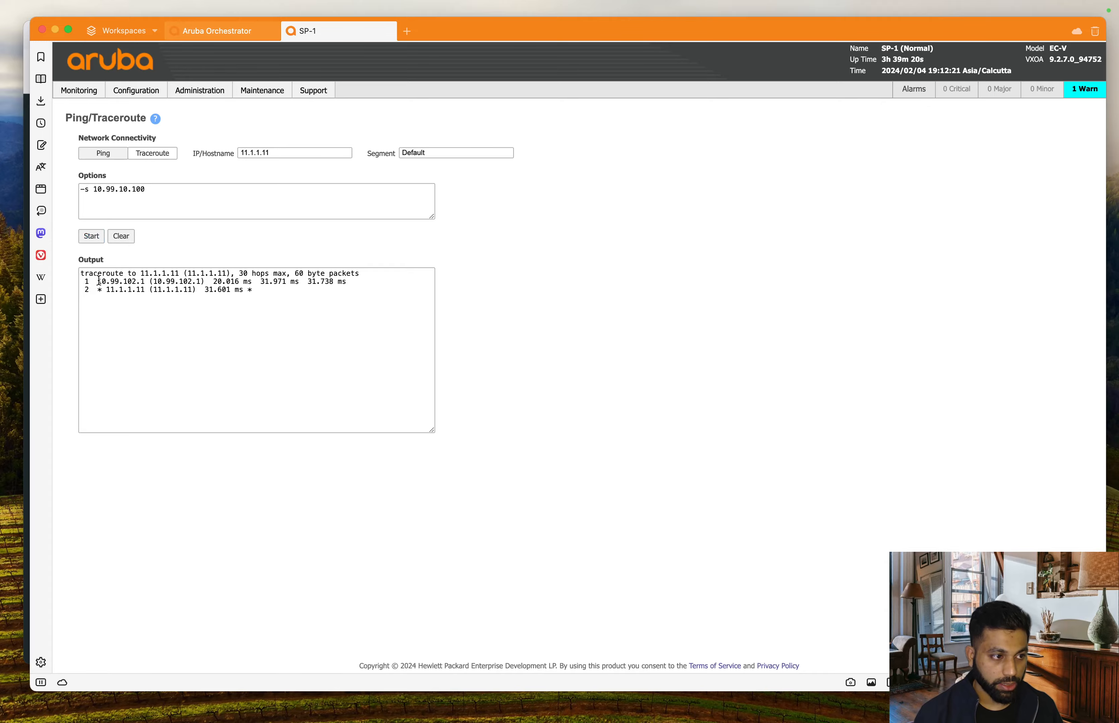
drag(99, 281, 150, 282)
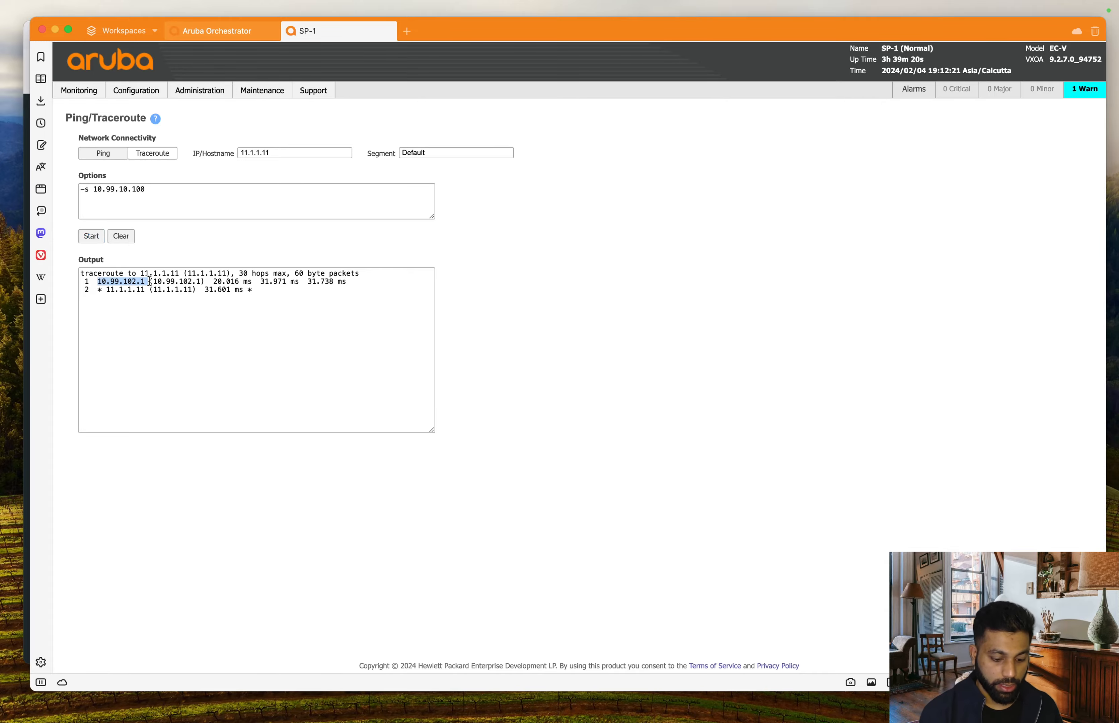
key(ctrl+Up)
click(517, 552)
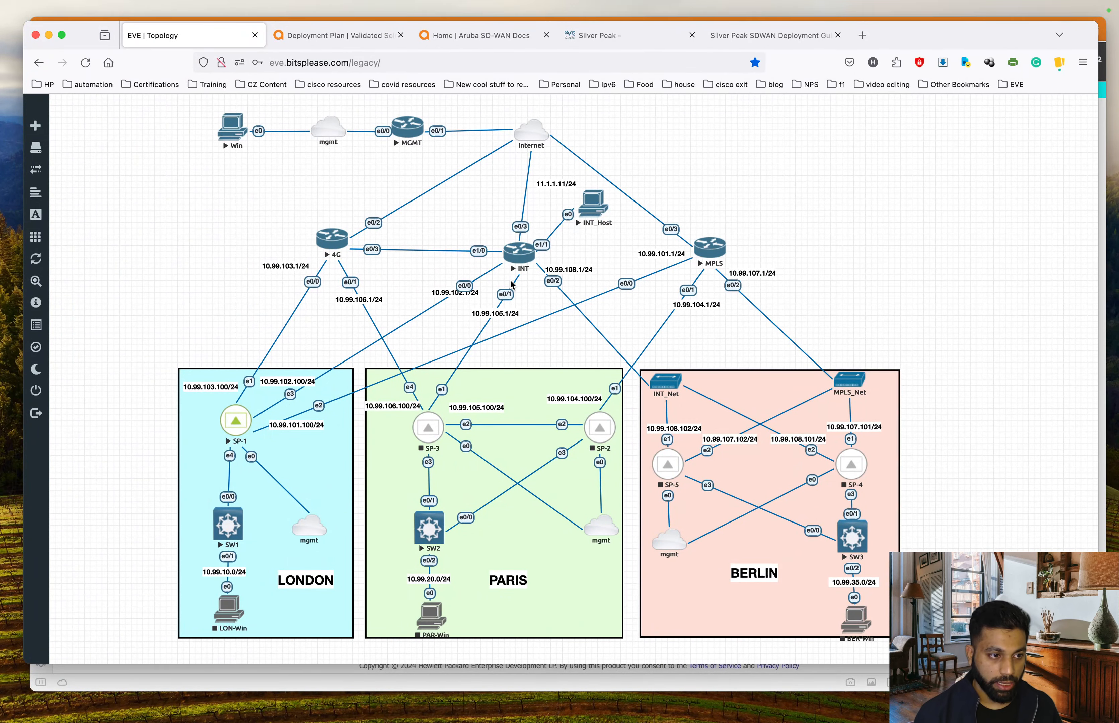
- Glance at the EVE topology, return to SP-1's traceroute output, then switch to the Orchestrator overlays tab
key(ctrl+Up)
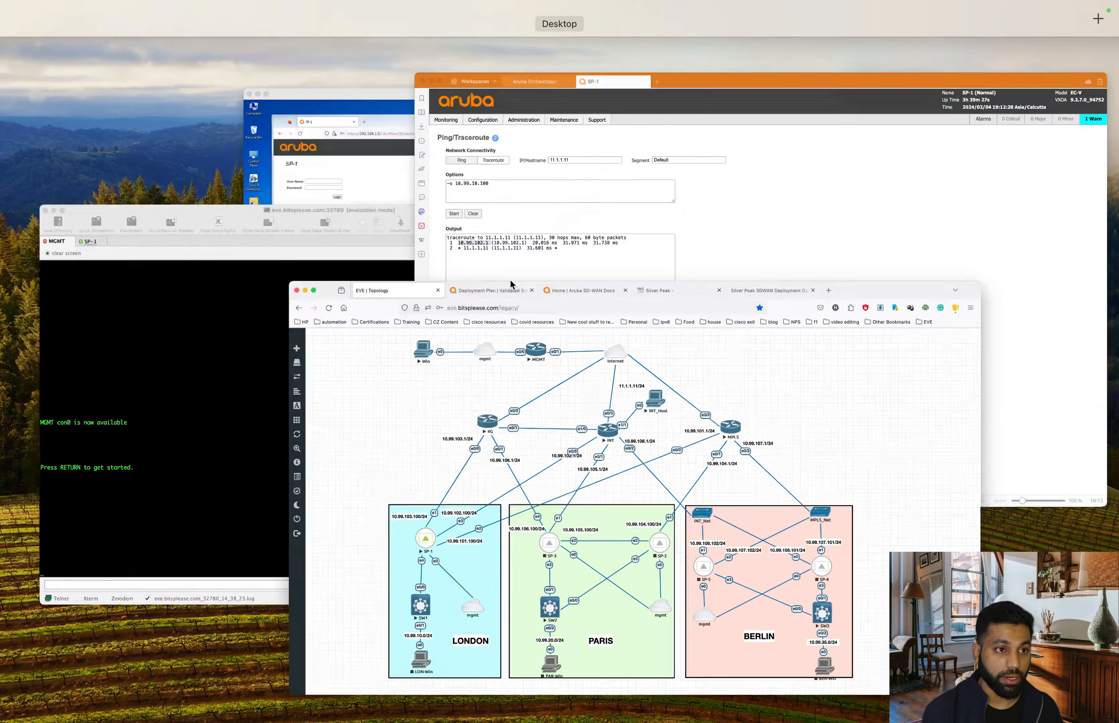
click(730, 444)
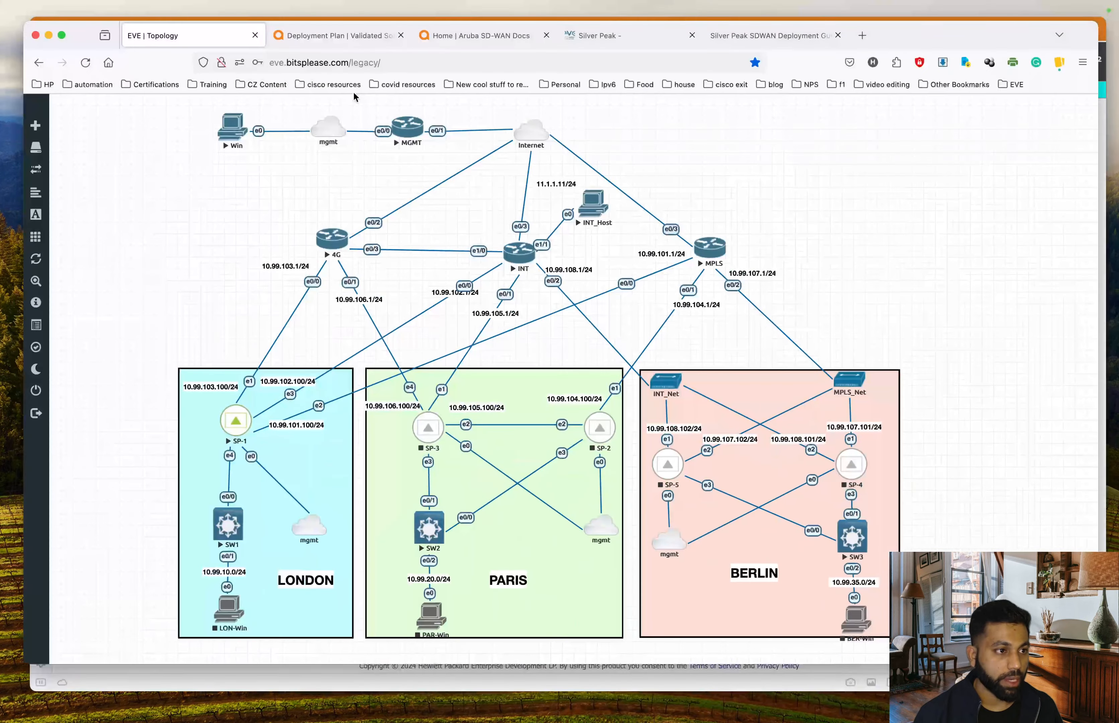
key(ctrl+Up)
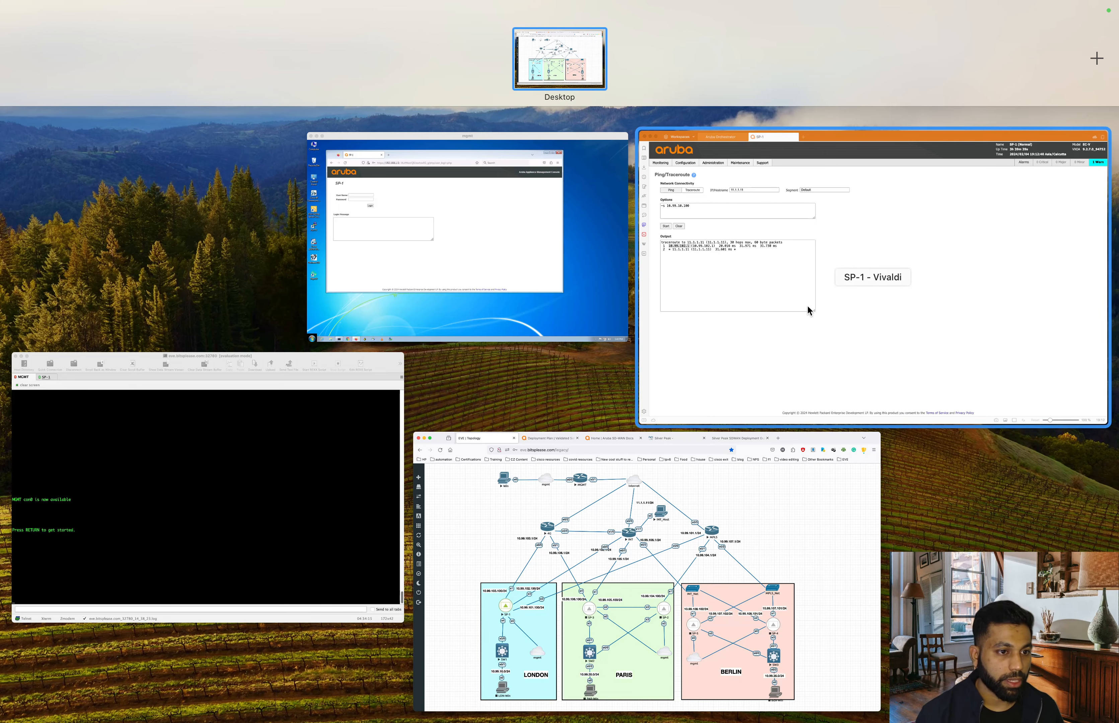
click(825, 271)
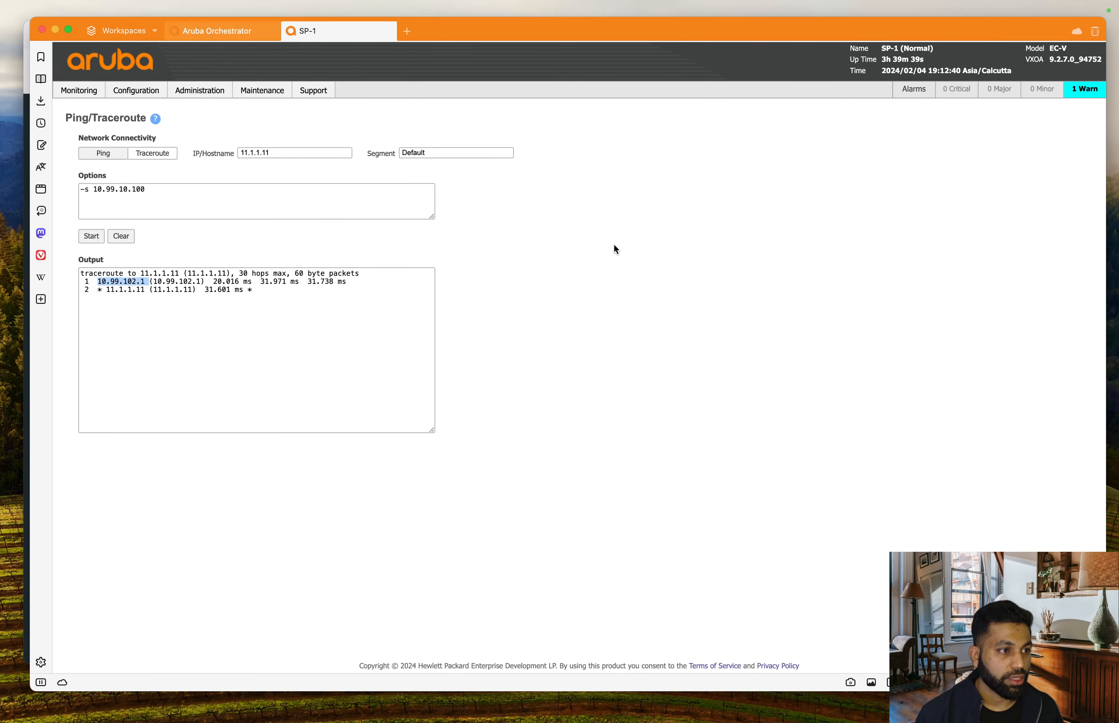
click(632, 254)
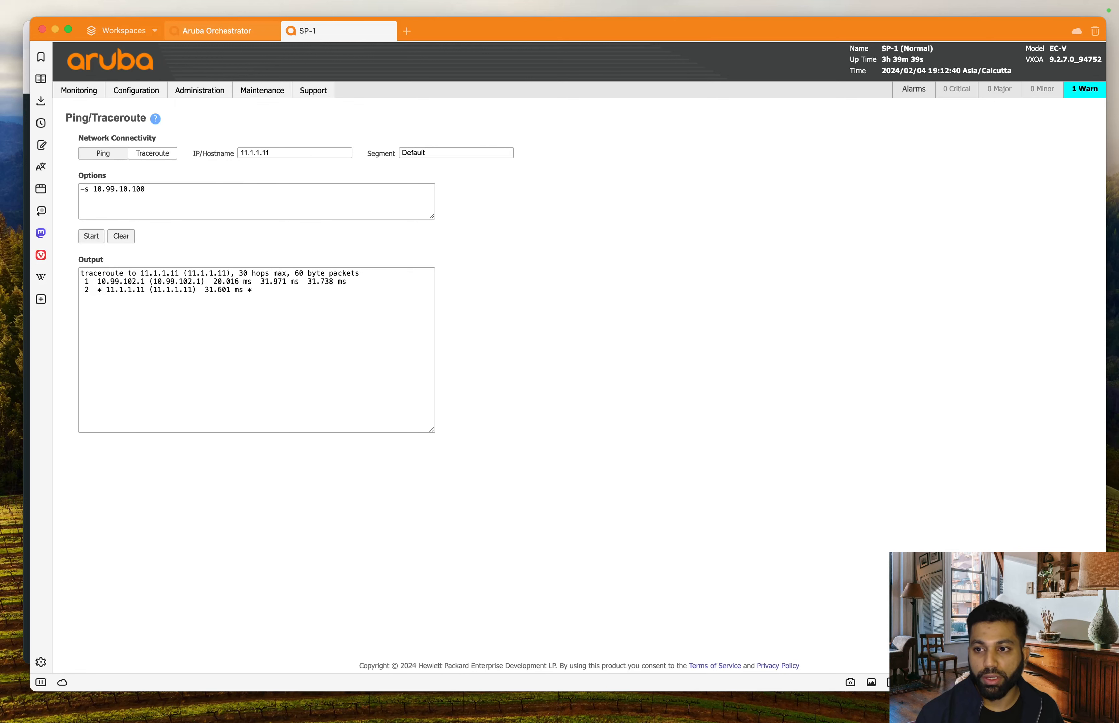
key(ctrl+Tab)
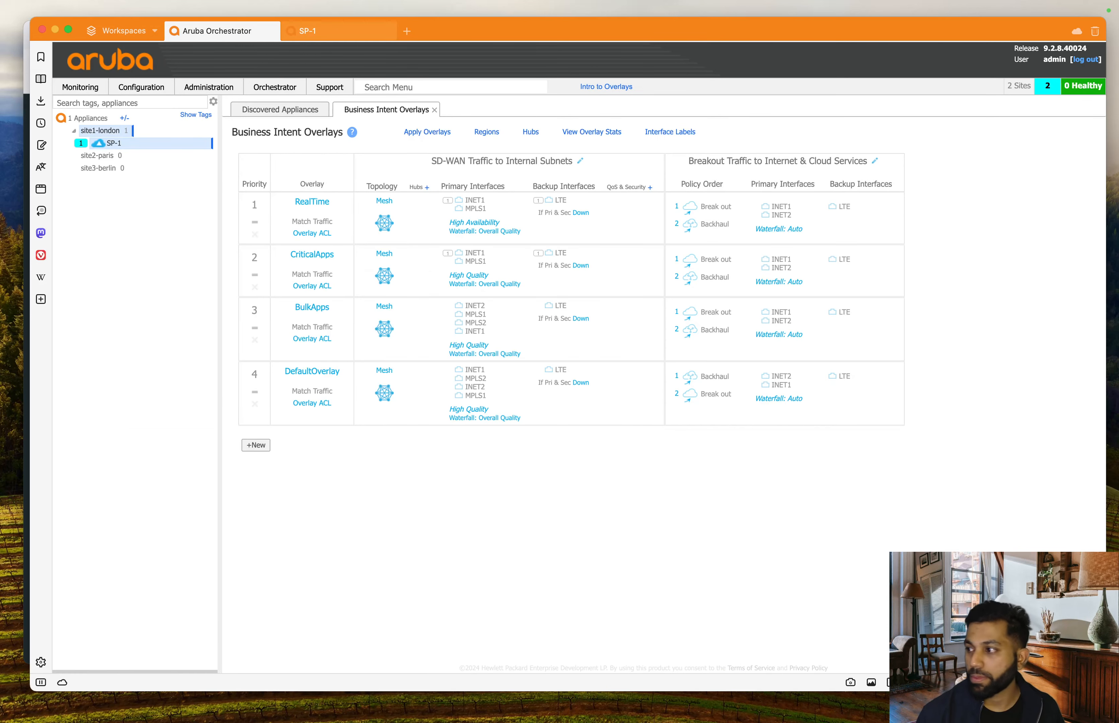
key(super+Tab)
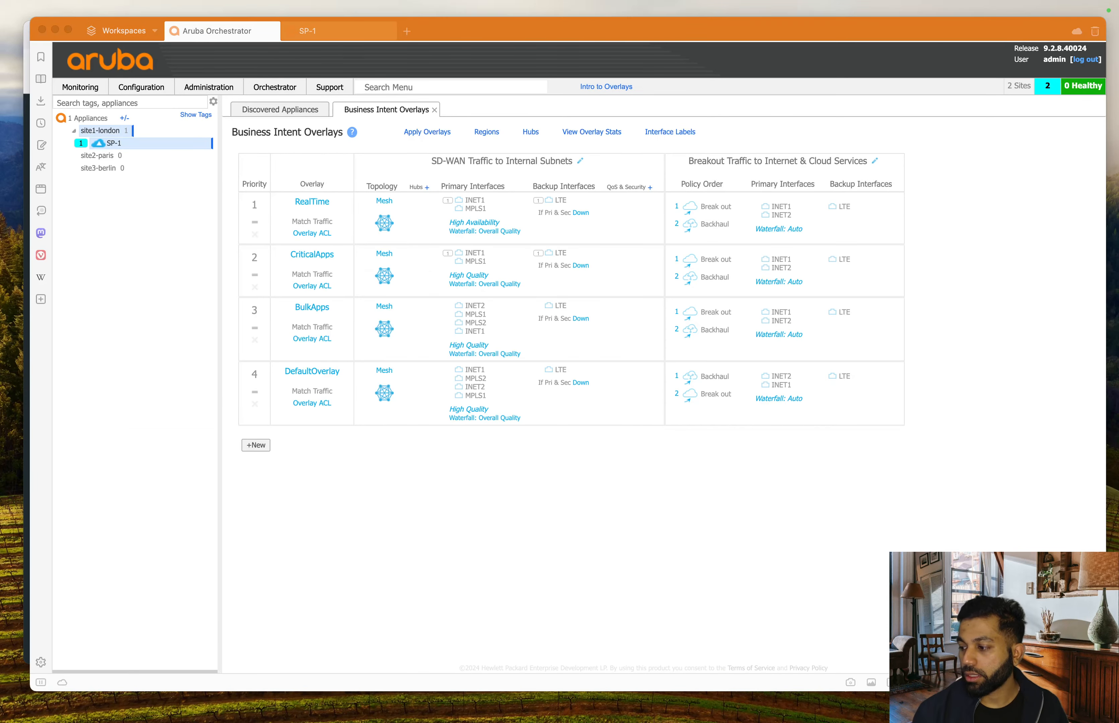
click(670, 506)
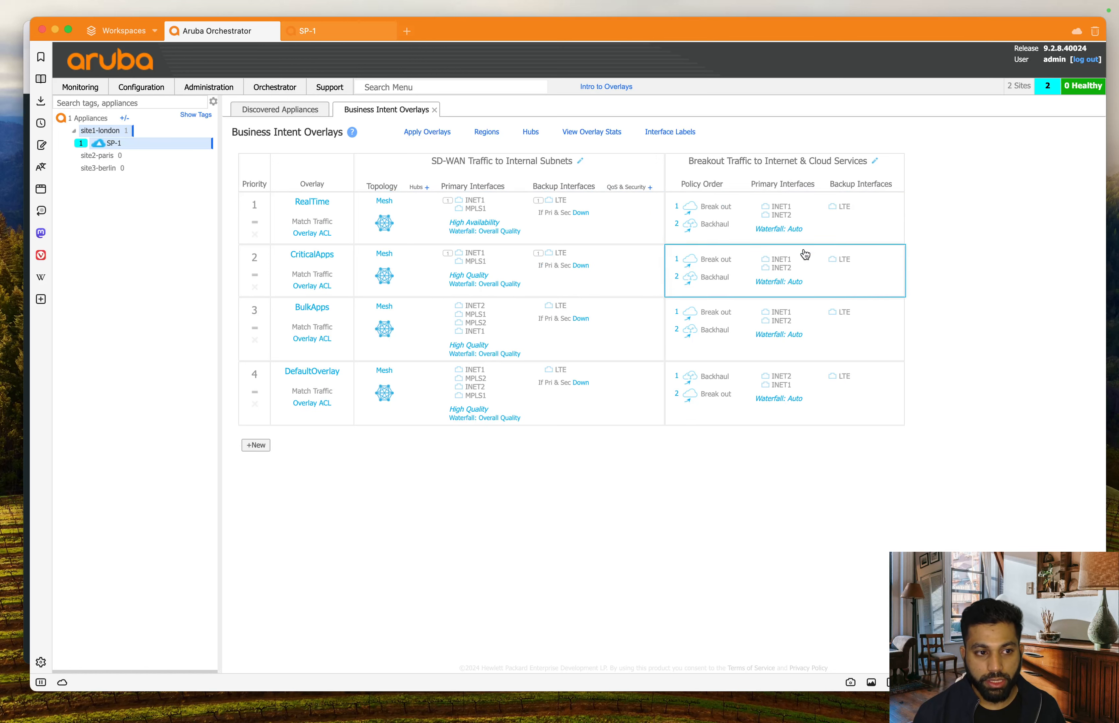
click(580, 161)
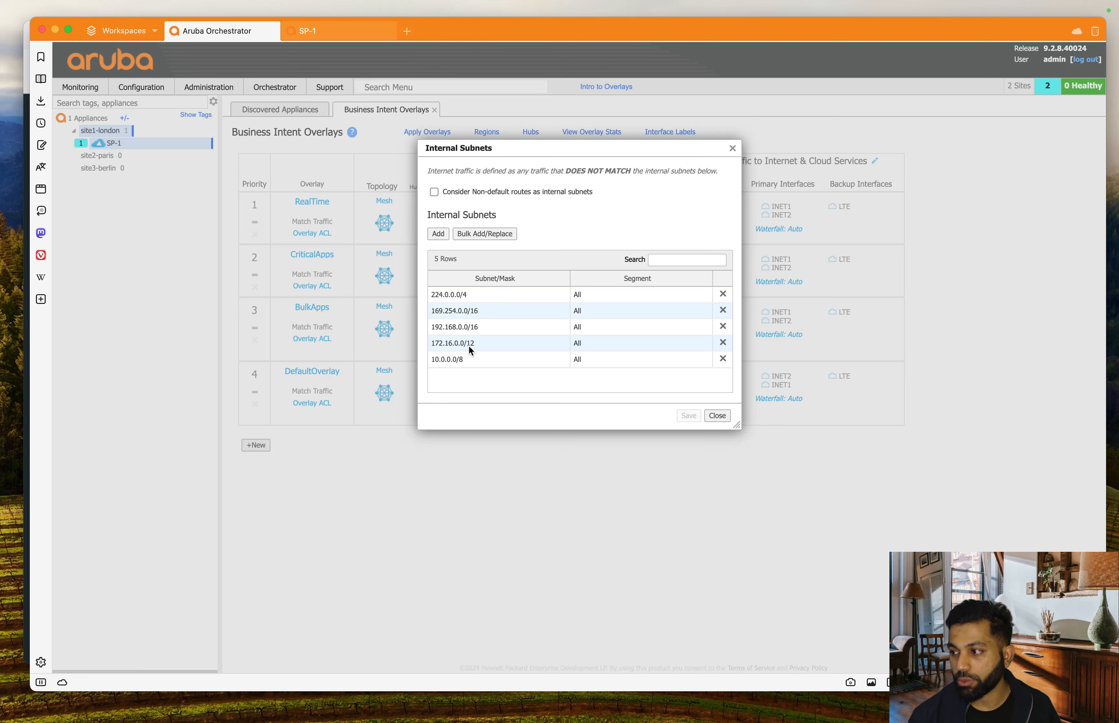
click(733, 149)
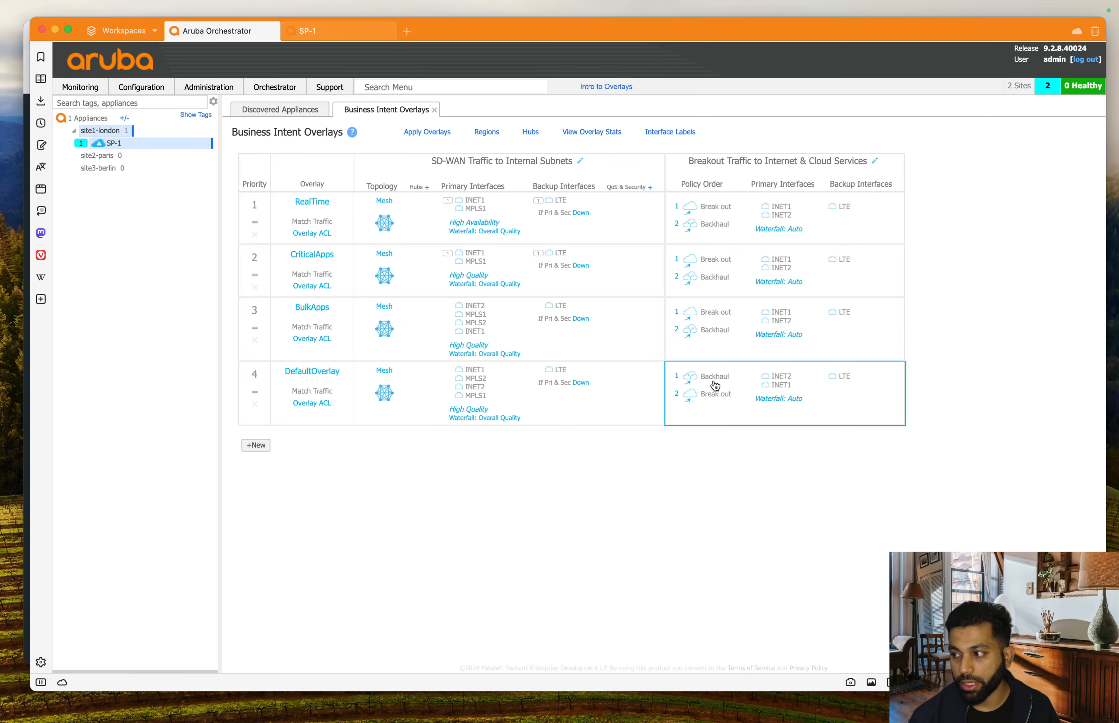
- Alternate between the EVE lab topology and the Orchestrator overlays window to compare them
key(ctrl+Up)
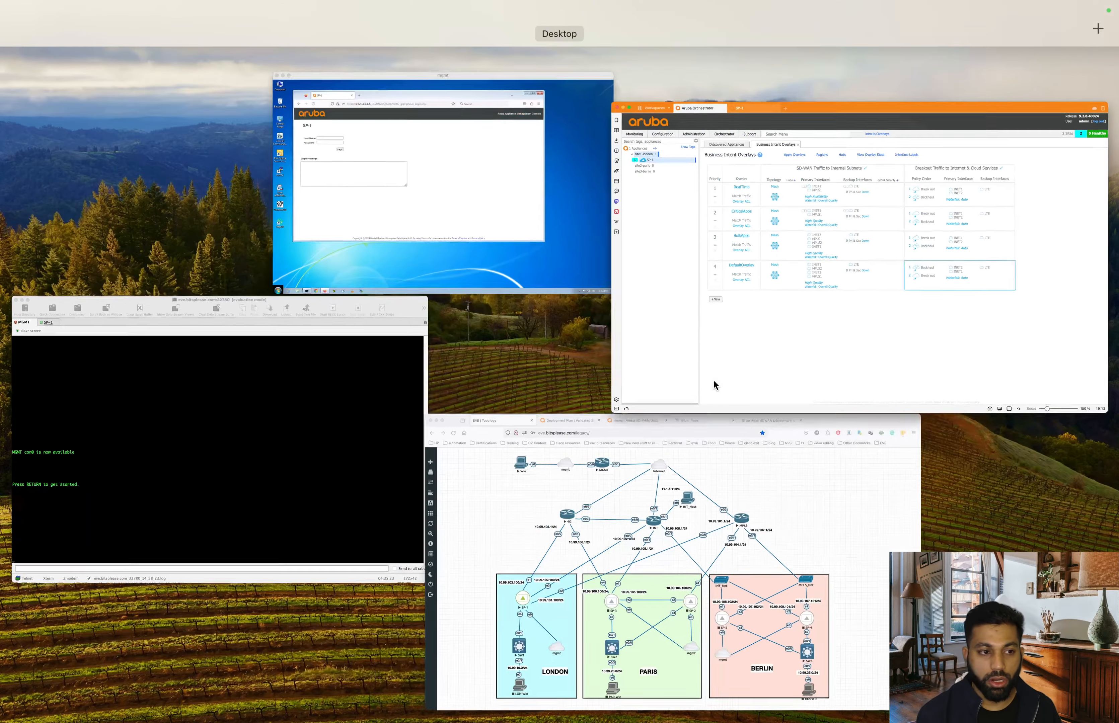
click(722, 618)
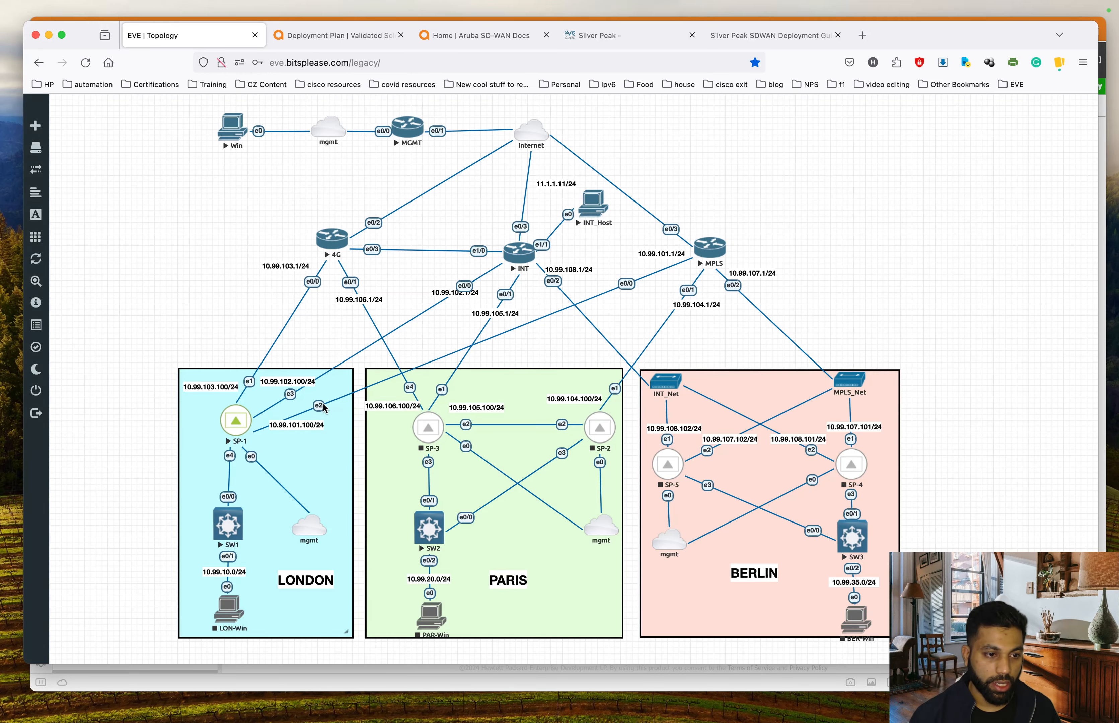
key(ctrl+Up)
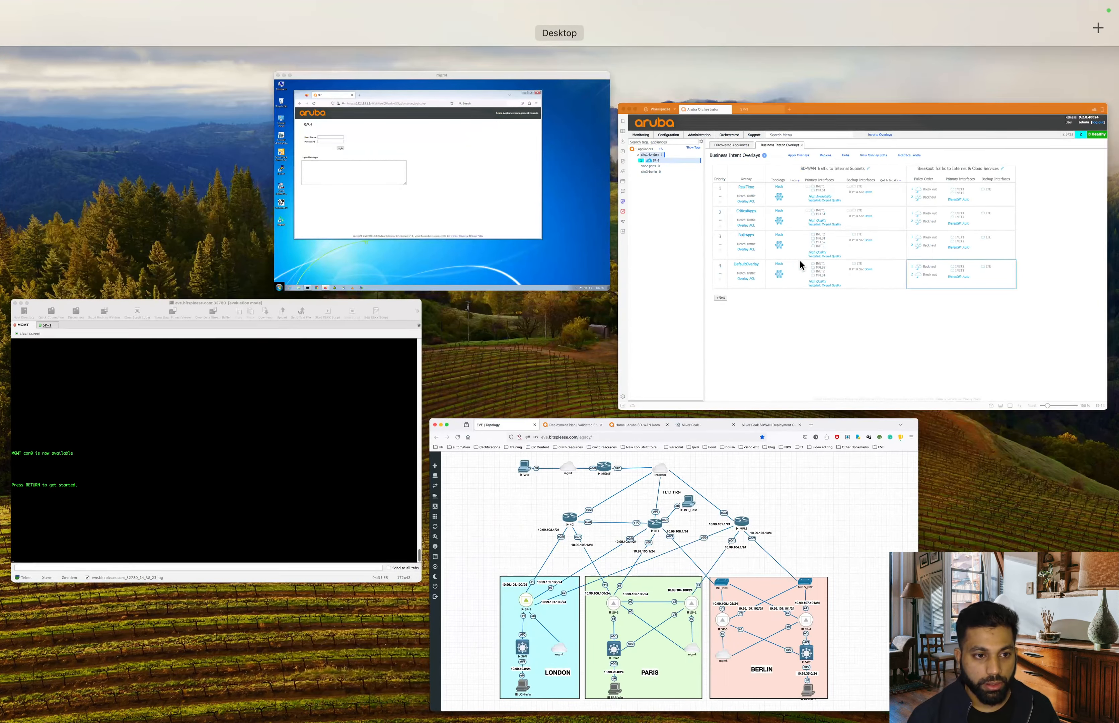
click(799, 260)
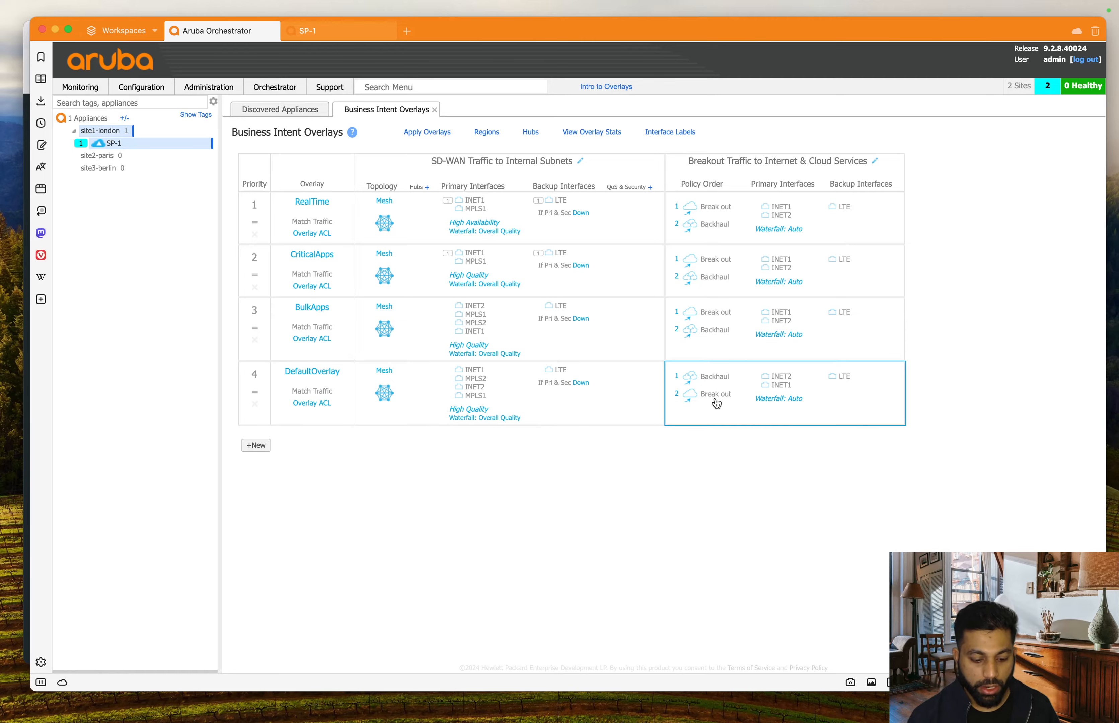
key(ctrl+Up)
click(669, 469)
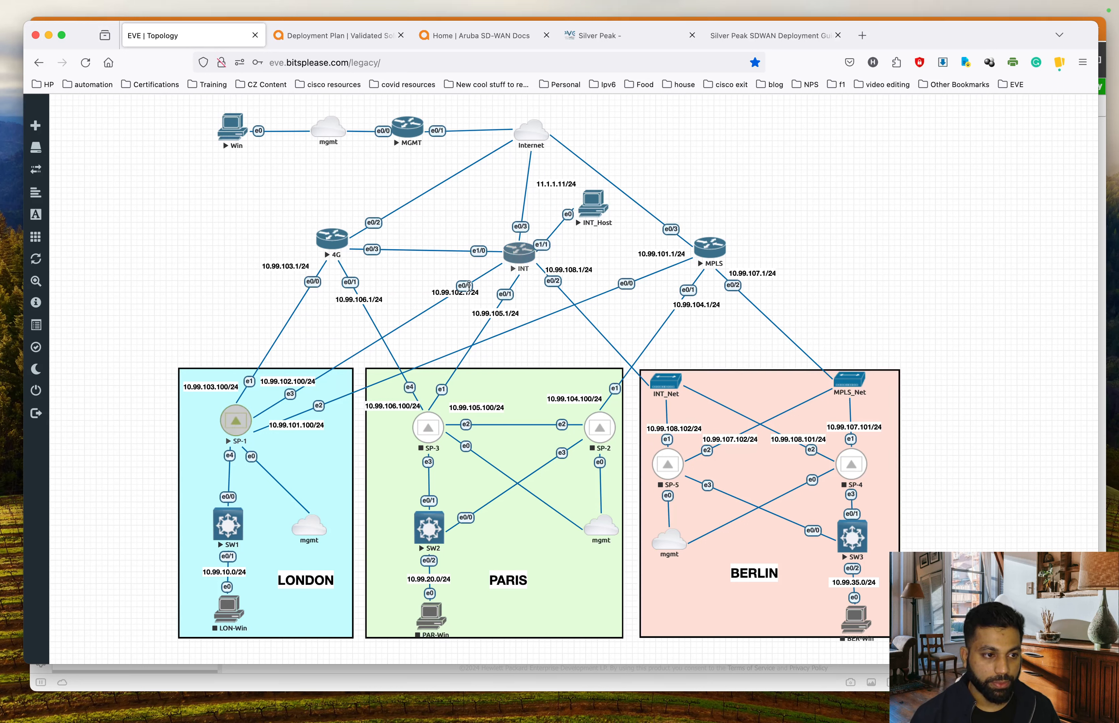
key(ctrl+Up)
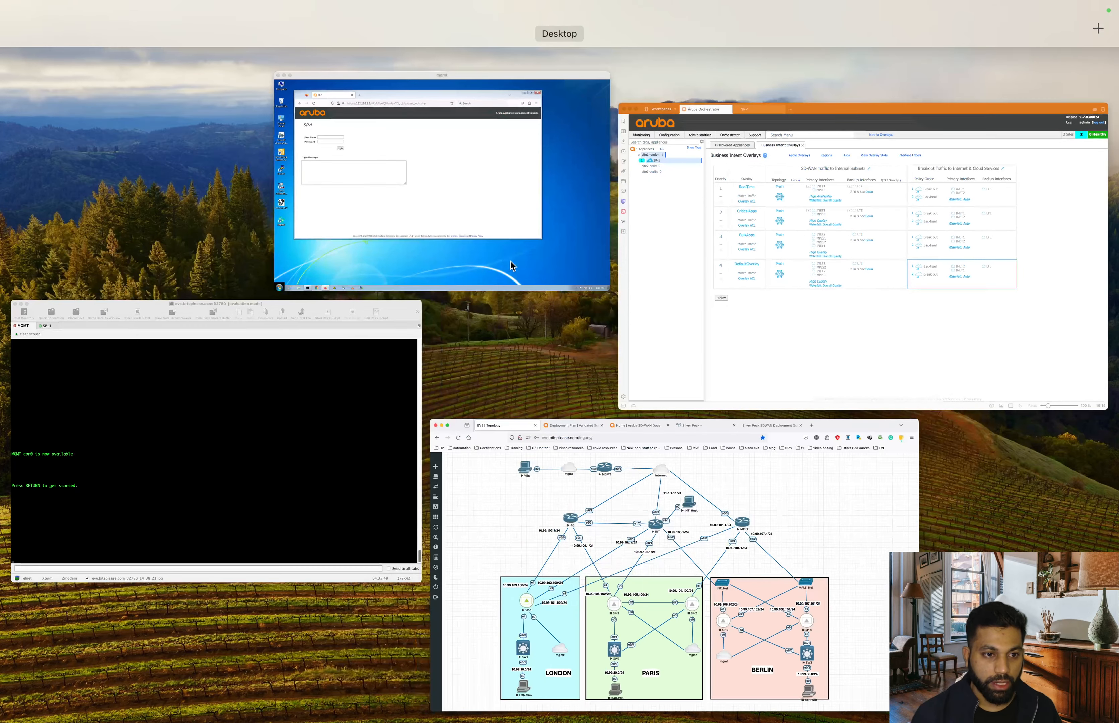
click(919, 293)
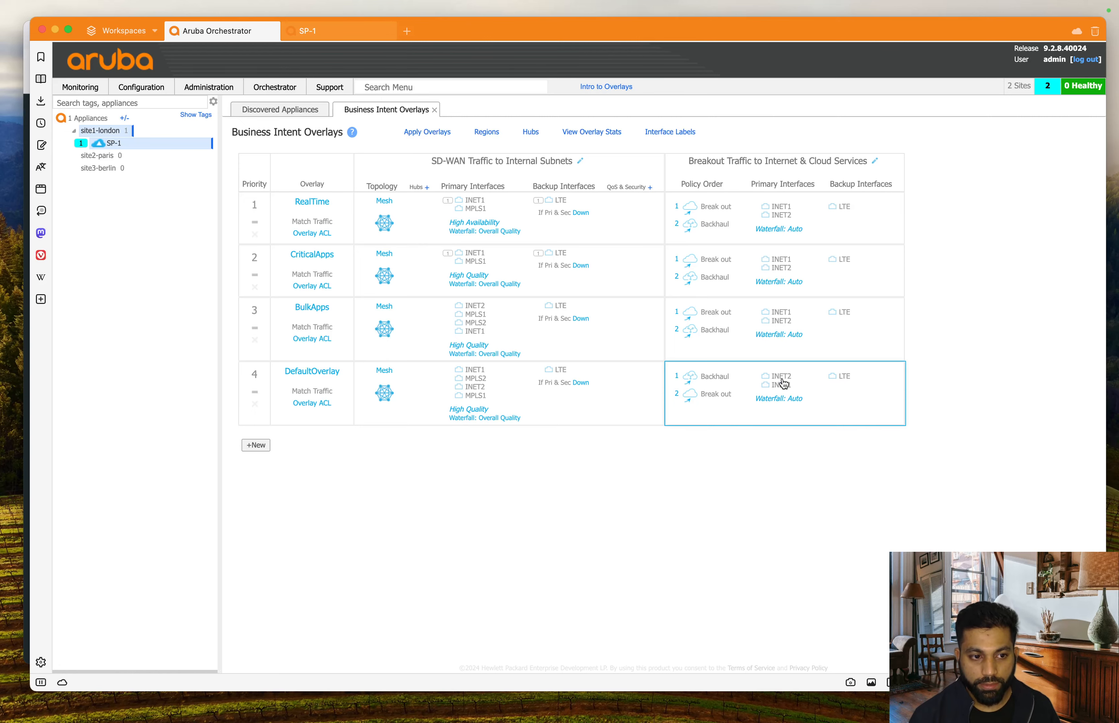
key(ctrl+Up)
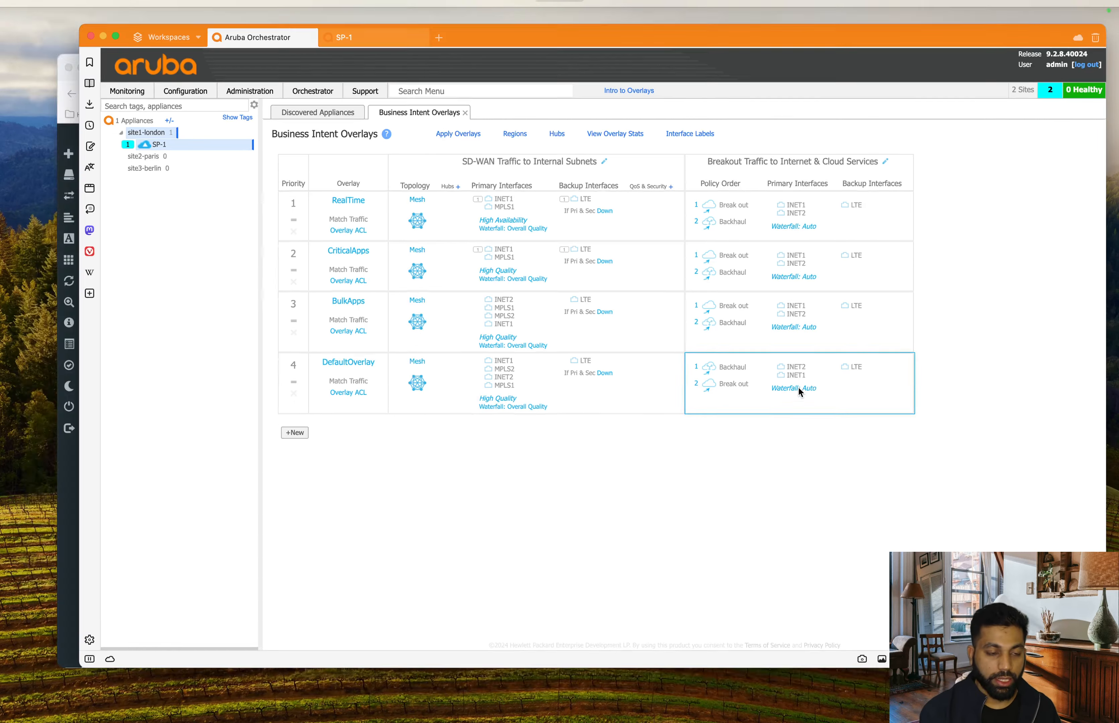
click(800, 352)
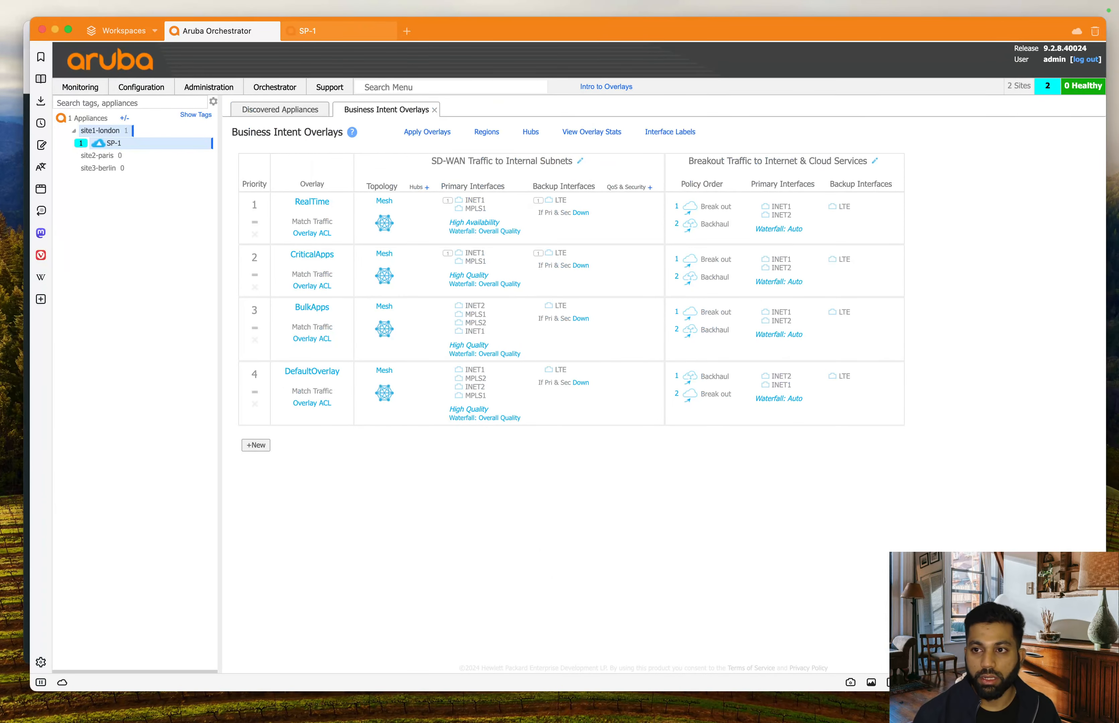
click(308, 31)
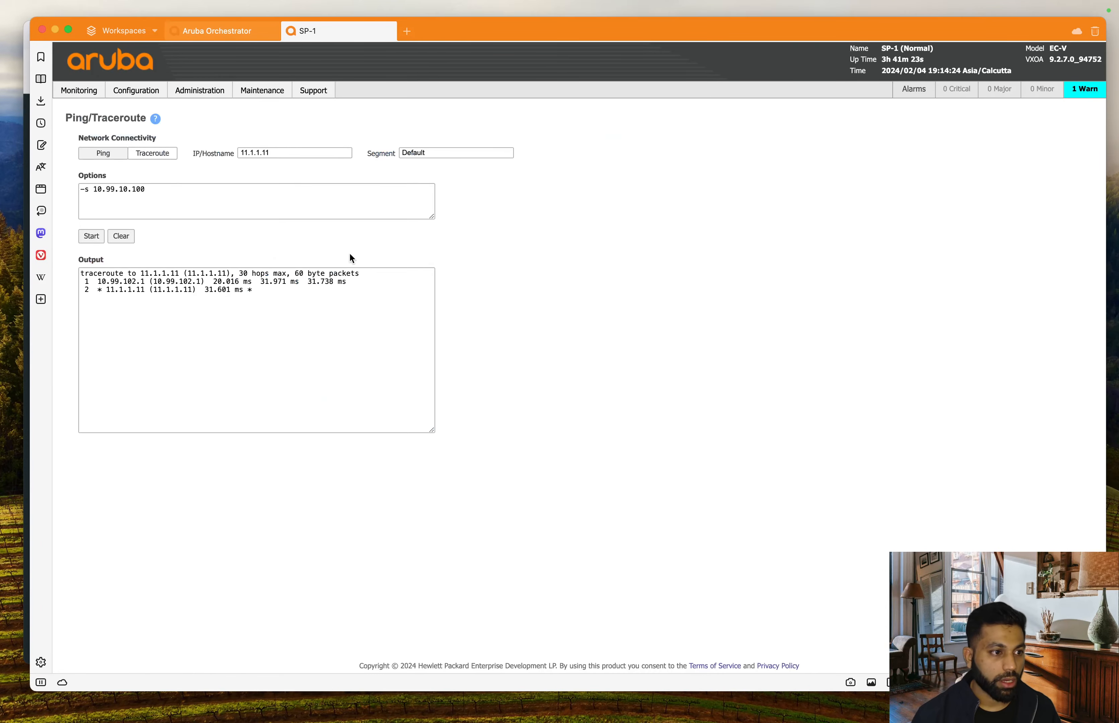
drag(99, 283, 306, 291)
click(135, 289)
click(305, 290)
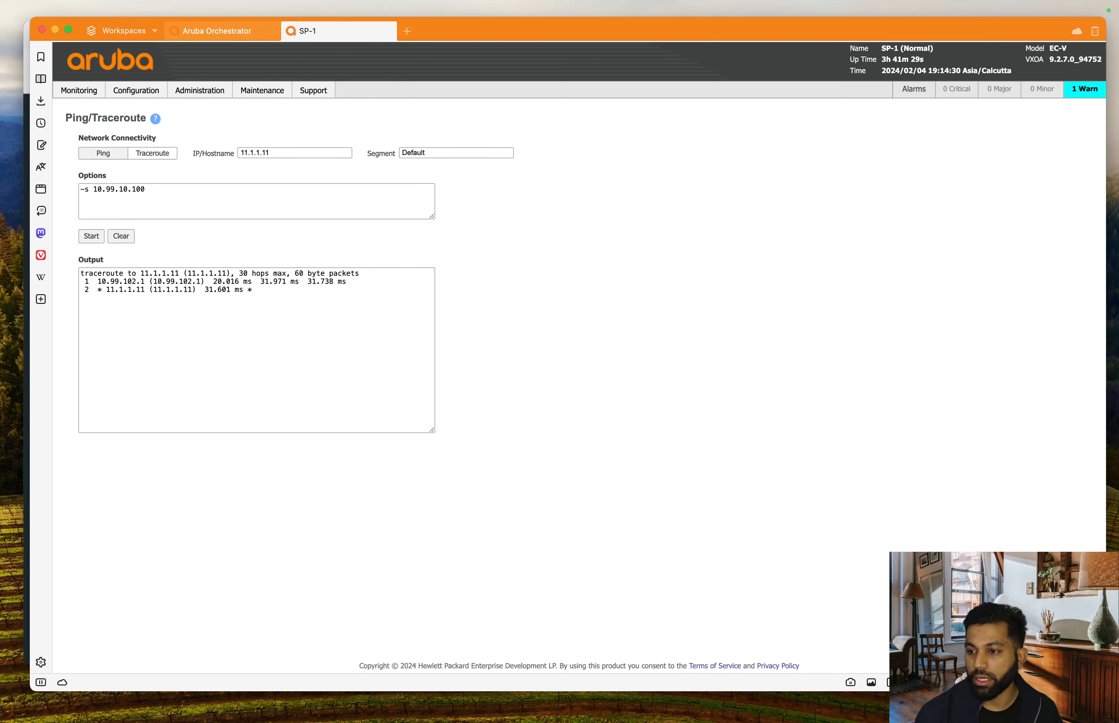
key(super+Tab)
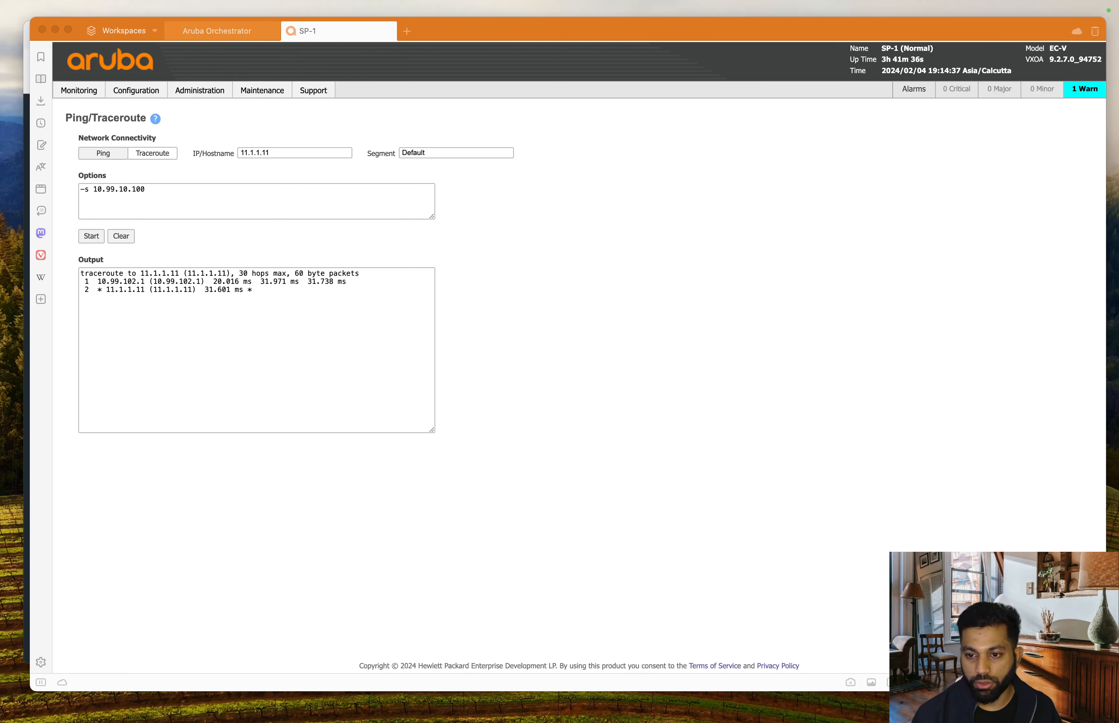
click(621, 431)
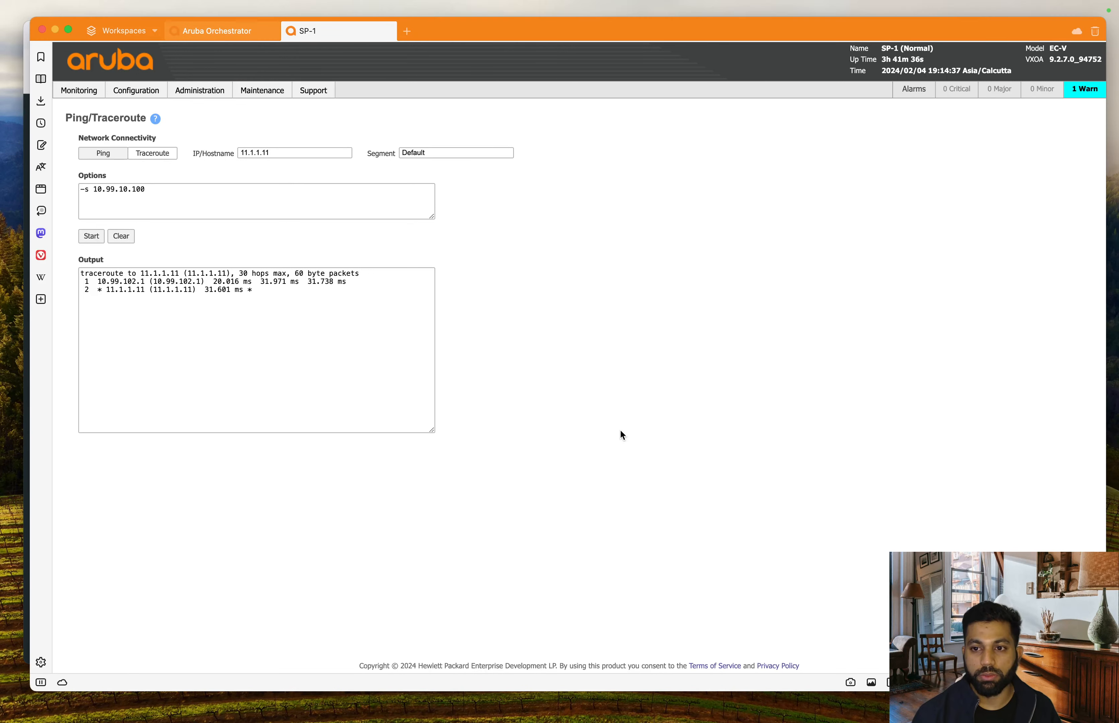
- Bring the EVE lab topology forward and launch a telnet console to the INT router
key(ctrl+Up)
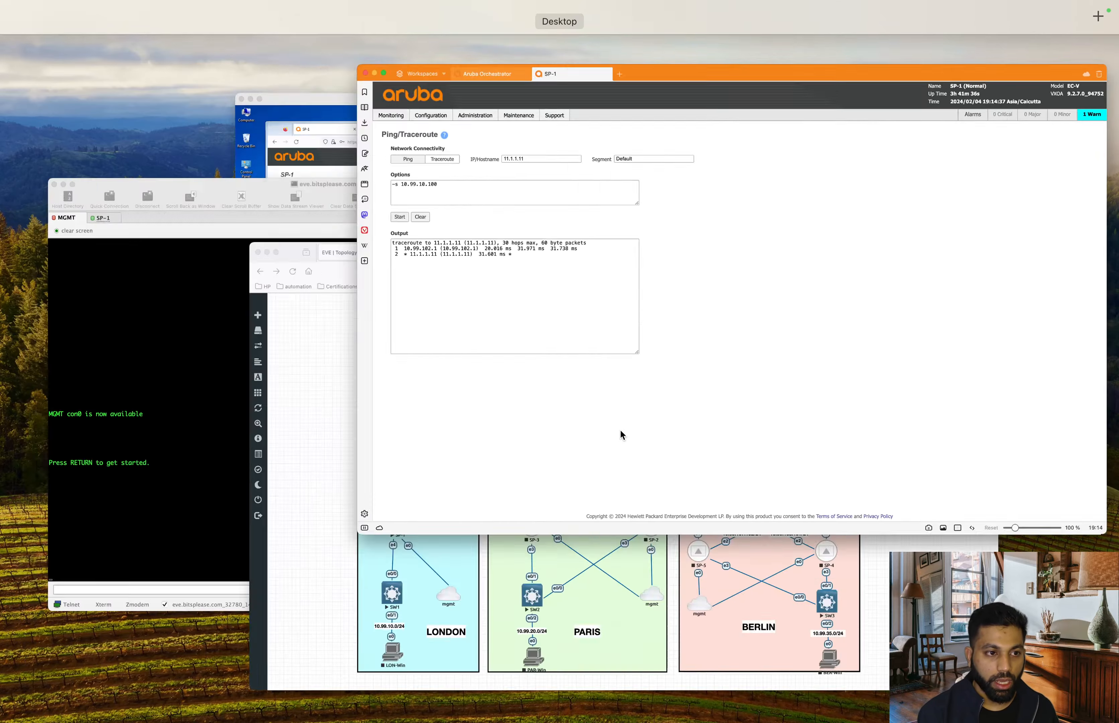
click(720, 597)
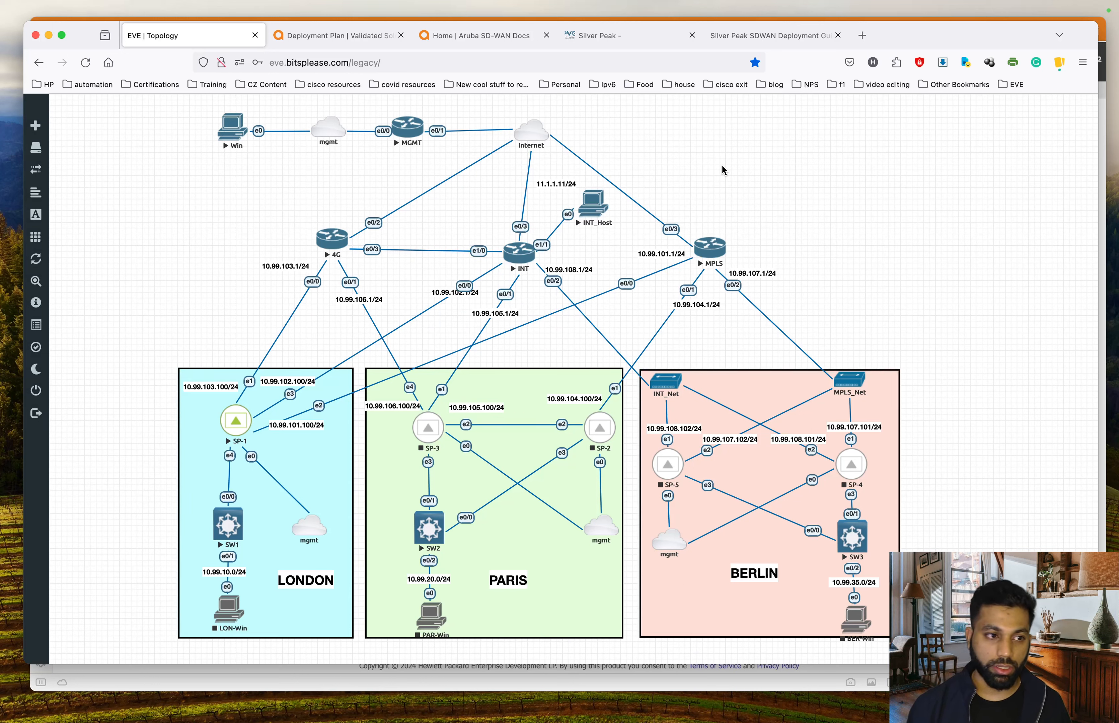
click(519, 257)
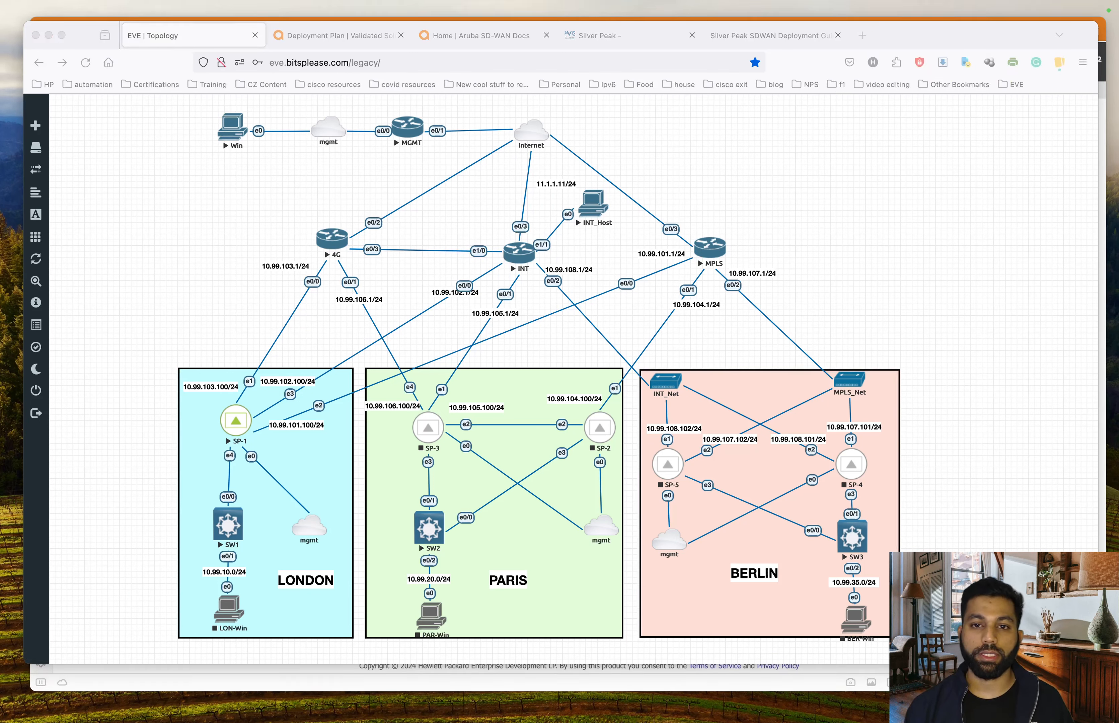